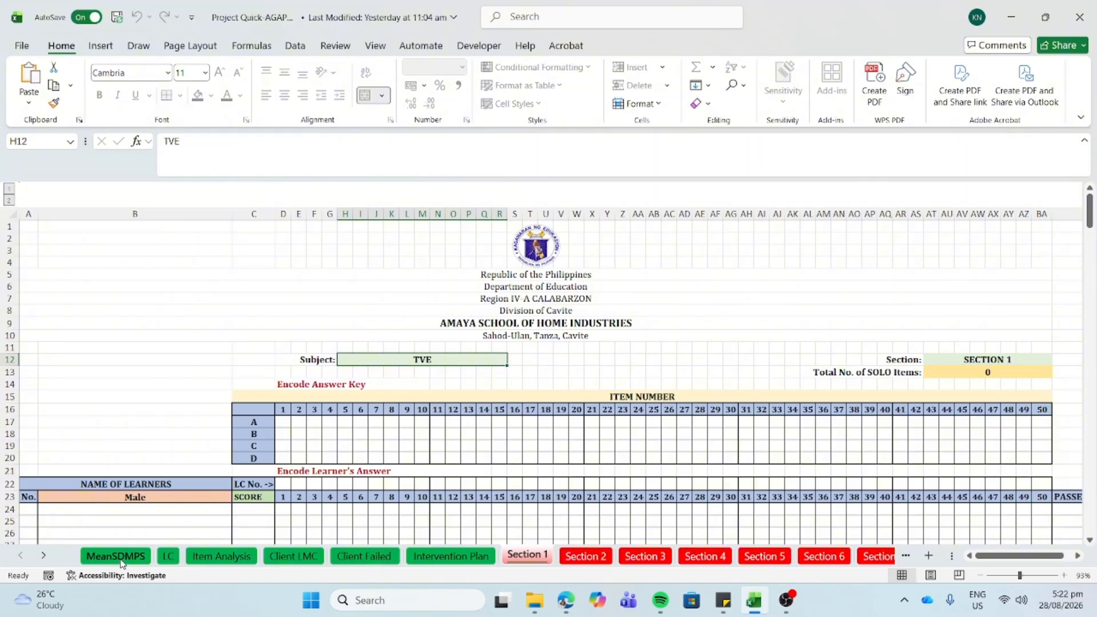
- After a look at the MeanSDMPS and LC sheets, enter English in Section 1's Subject cell H12
click(121, 560)
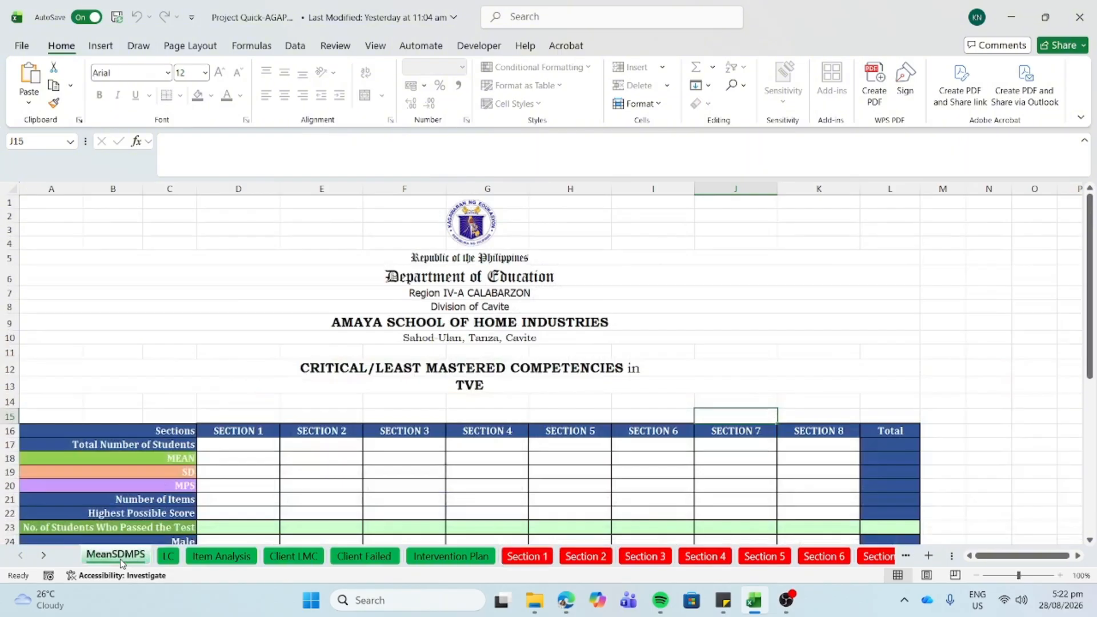
click(169, 558)
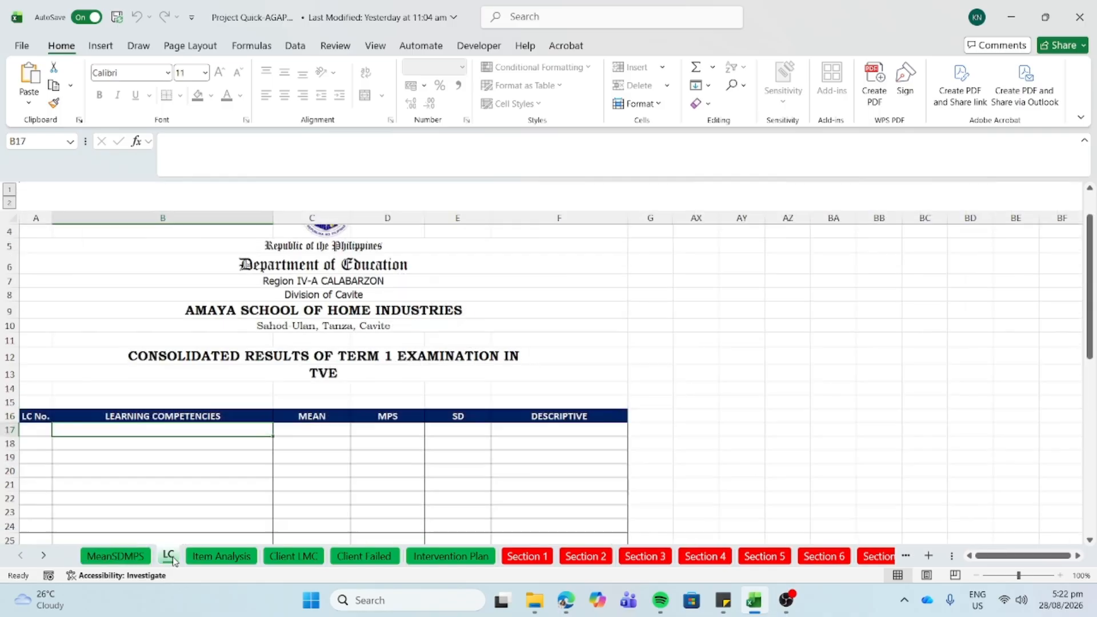
click(525, 560)
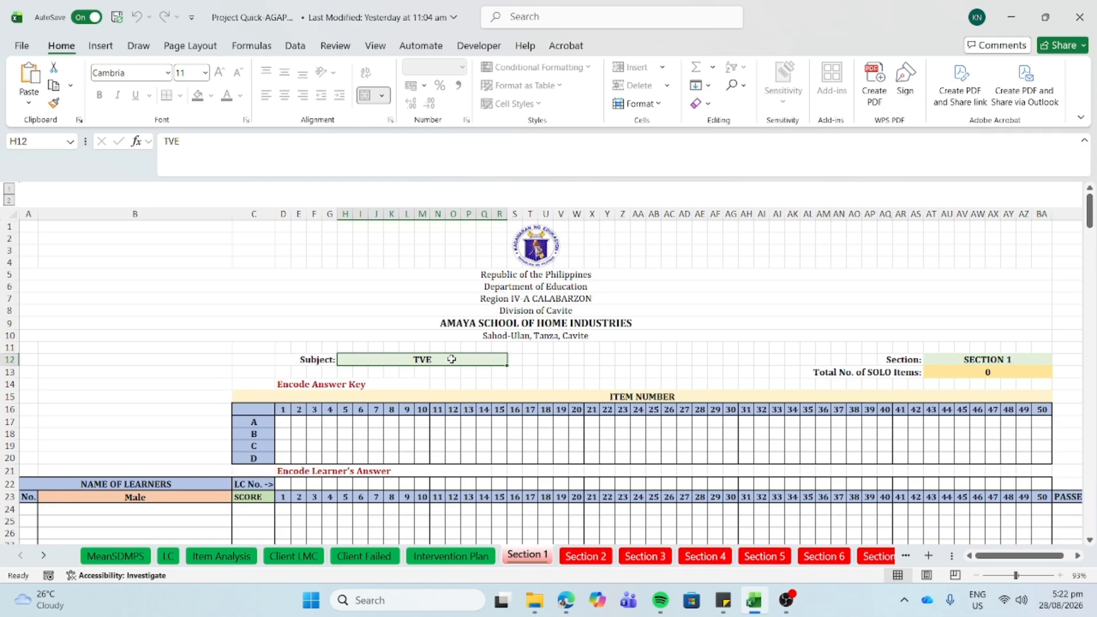
text(En)
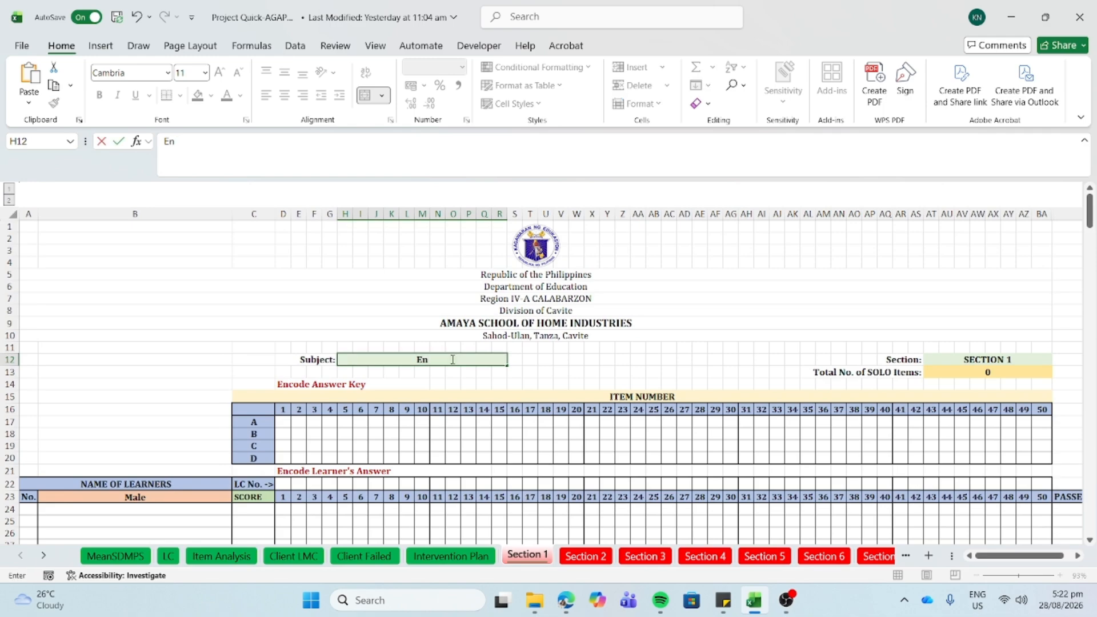
text(glish)
click(529, 359)
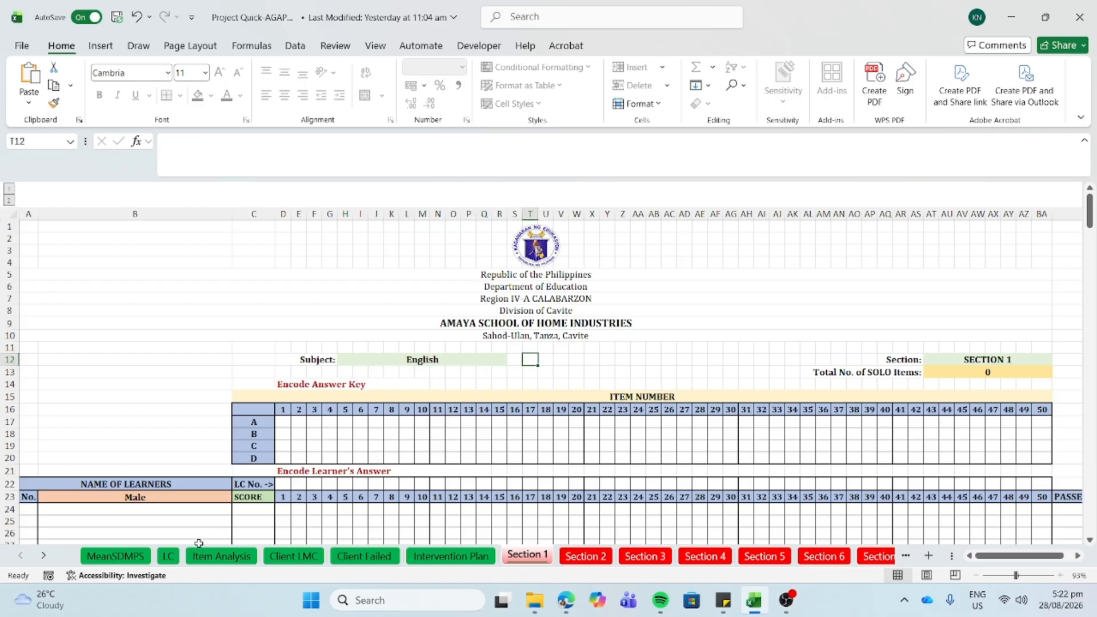
- Verify the MeanSDMPS, LC, Item Analysis and Section 2 sheets now show English, then check the section name cell
click(132, 555)
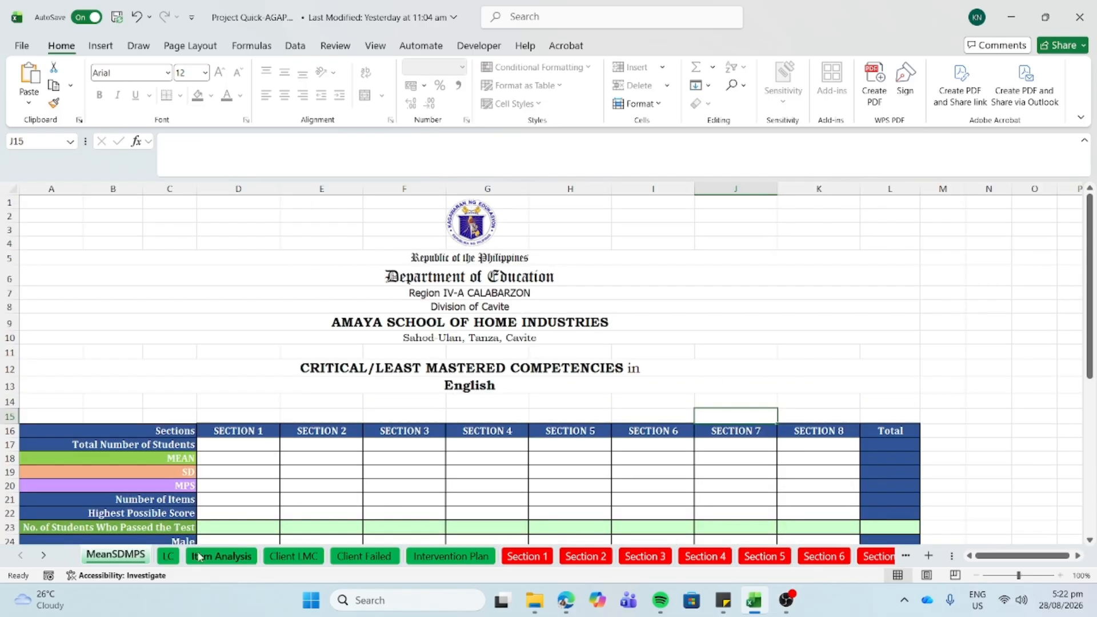
click(170, 556)
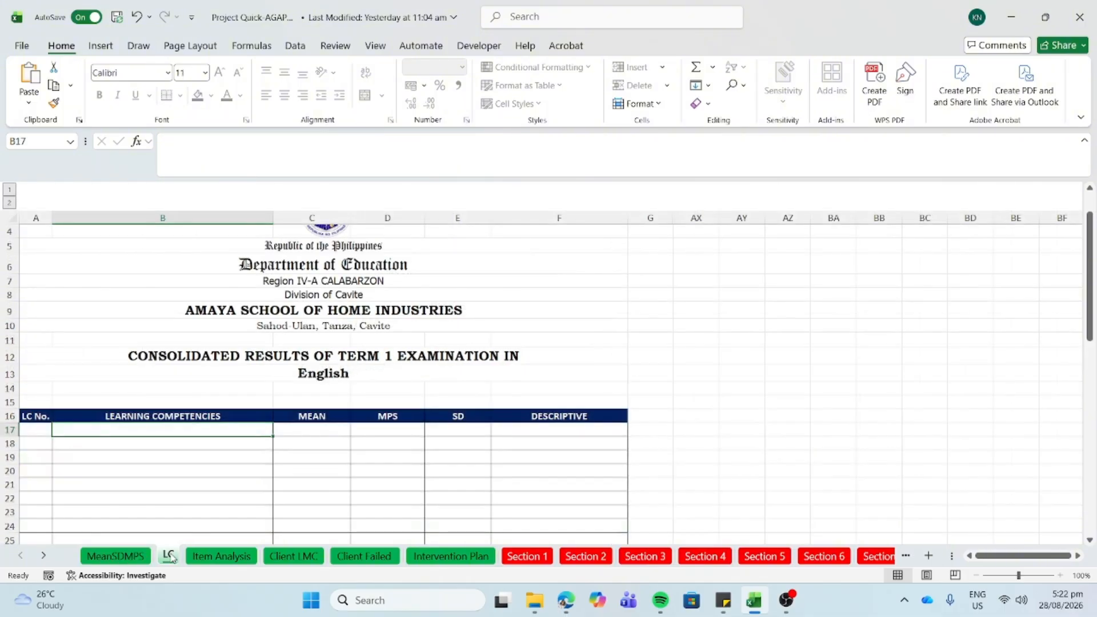
click(230, 557)
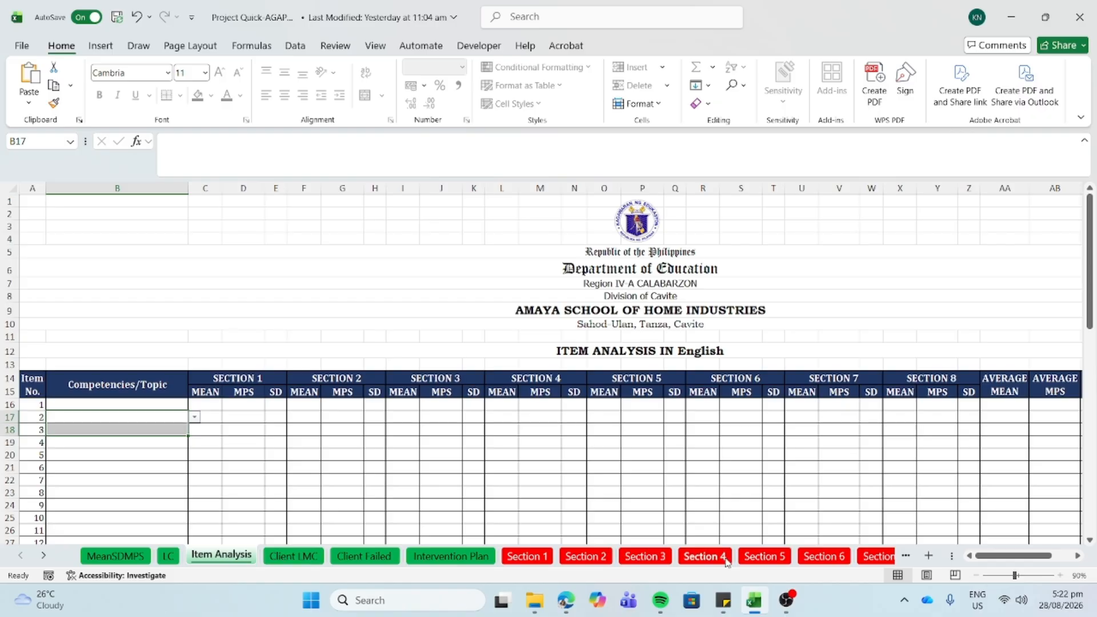
click(584, 558)
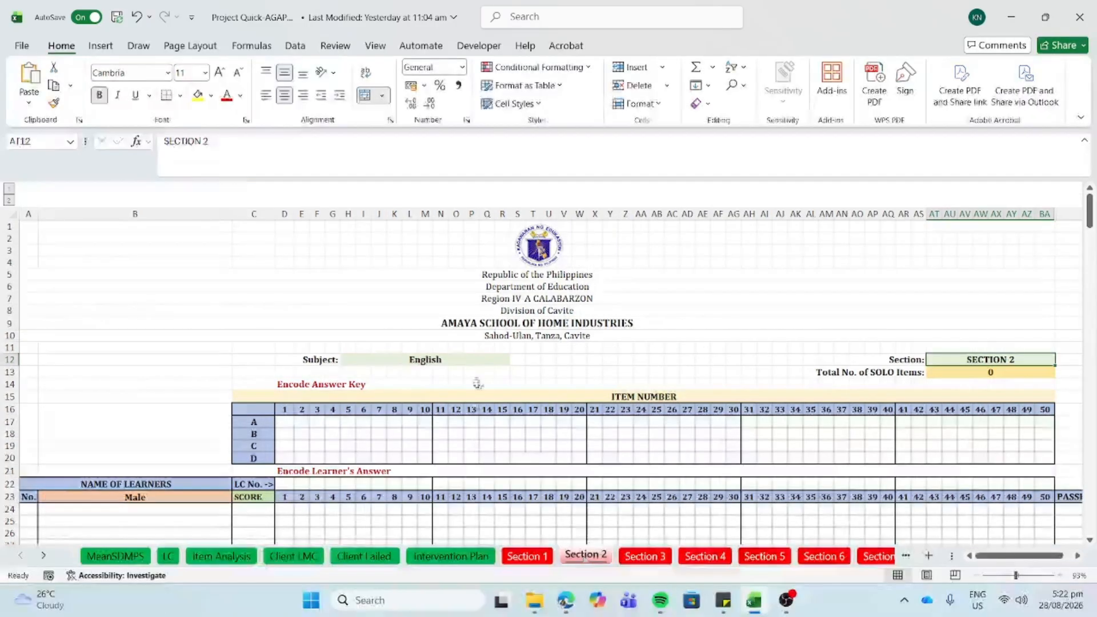
click(517, 556)
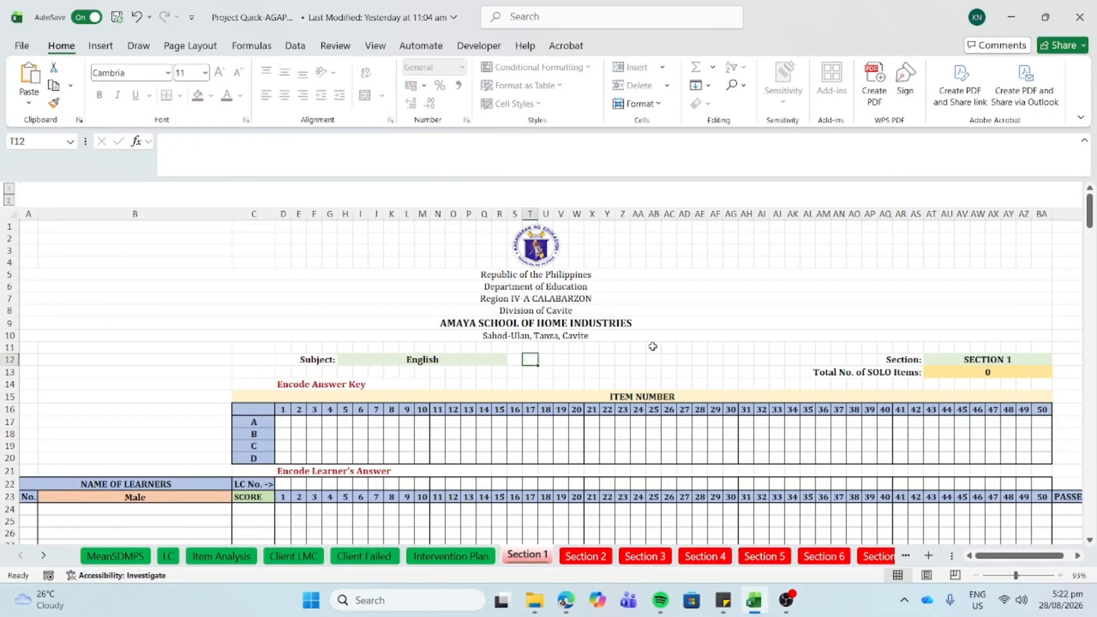
click(954, 359)
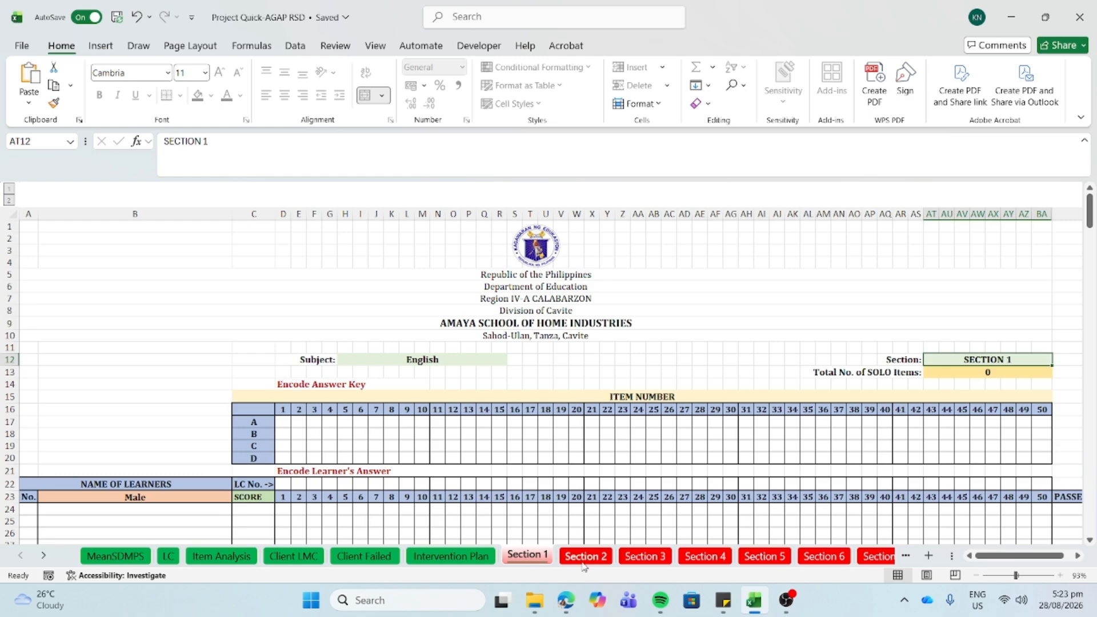
click(942, 379)
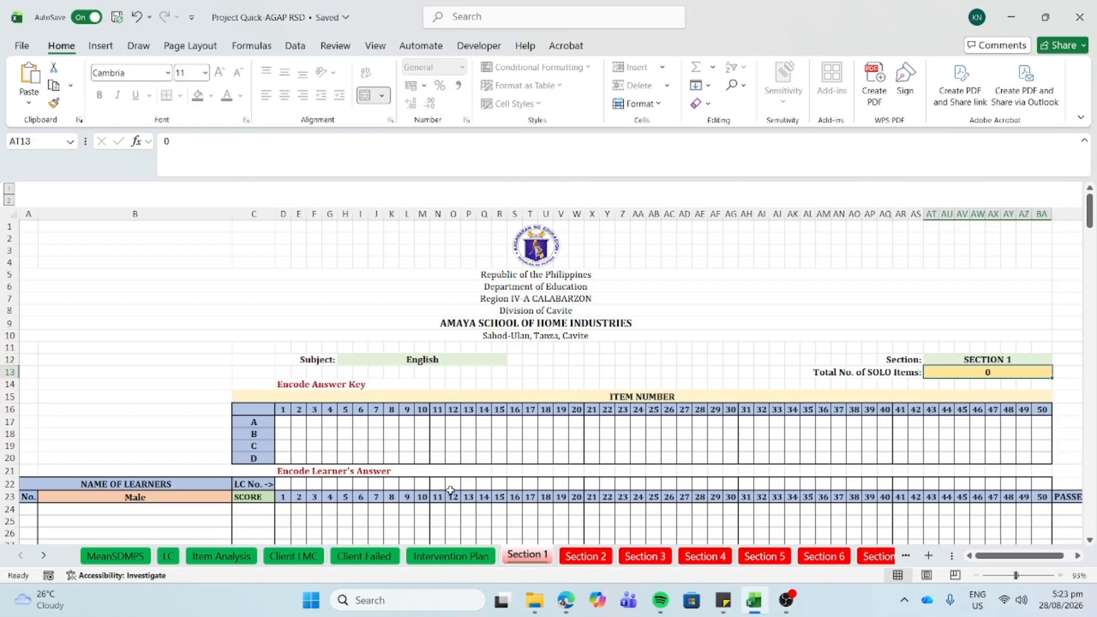
- Enter item 1's answer key as 0, 0, 1, 0 for options A–D
click(283, 419)
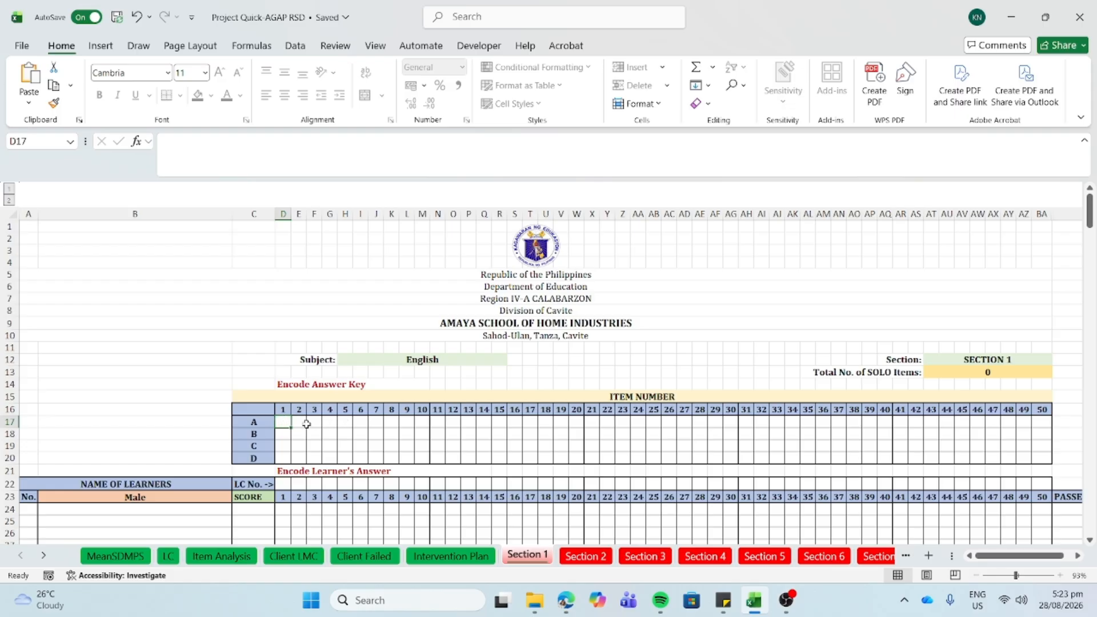
click(303, 423)
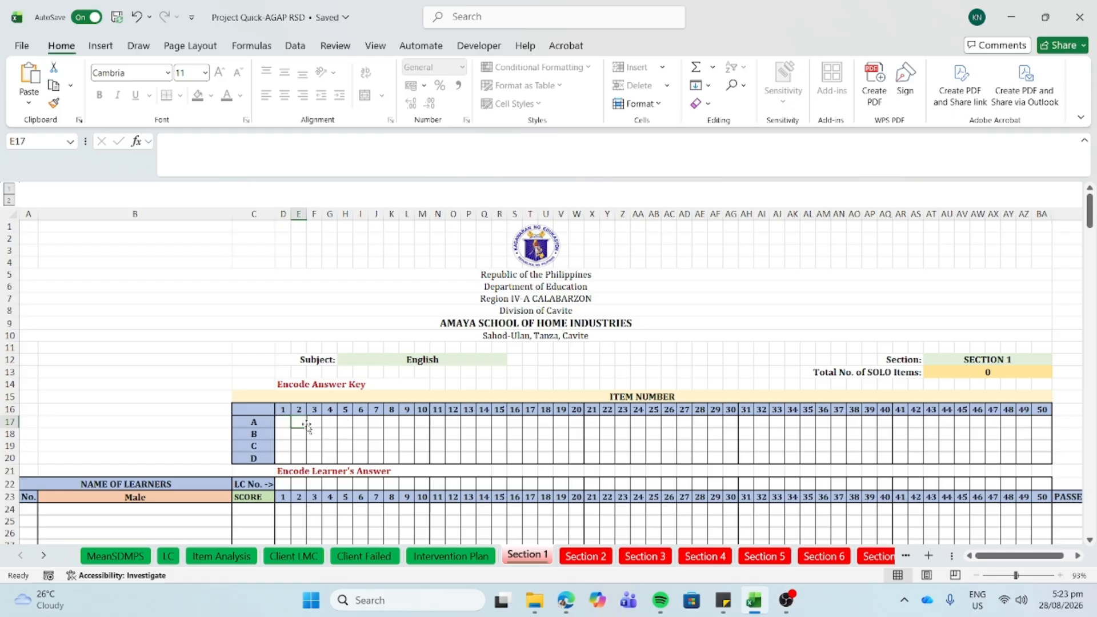
click(281, 424)
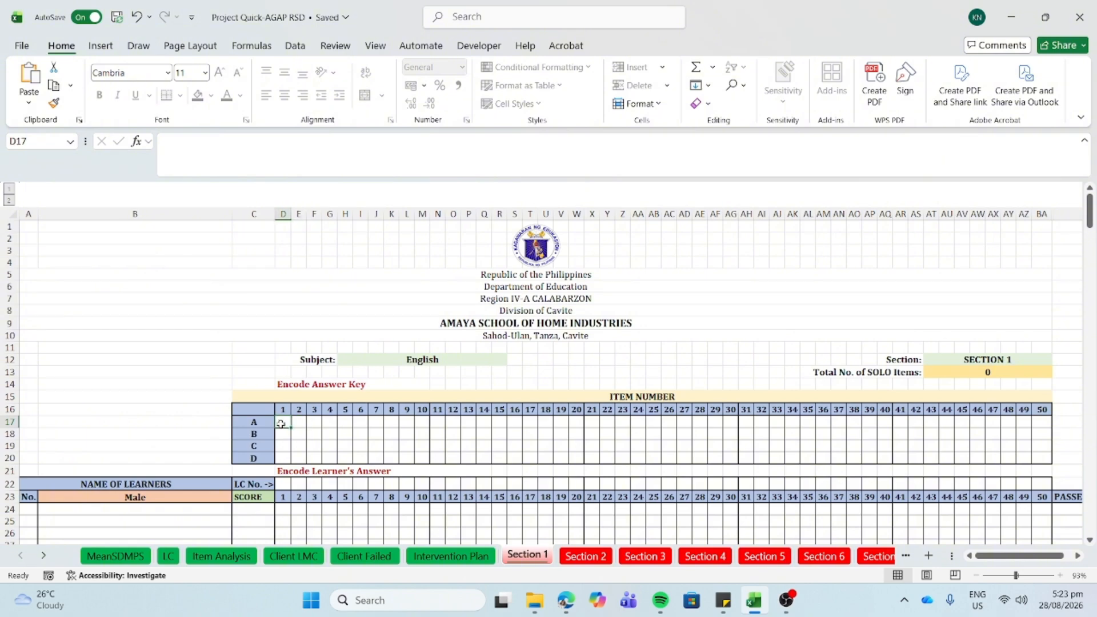
key(Num_Lock)
key(Num_Lock)
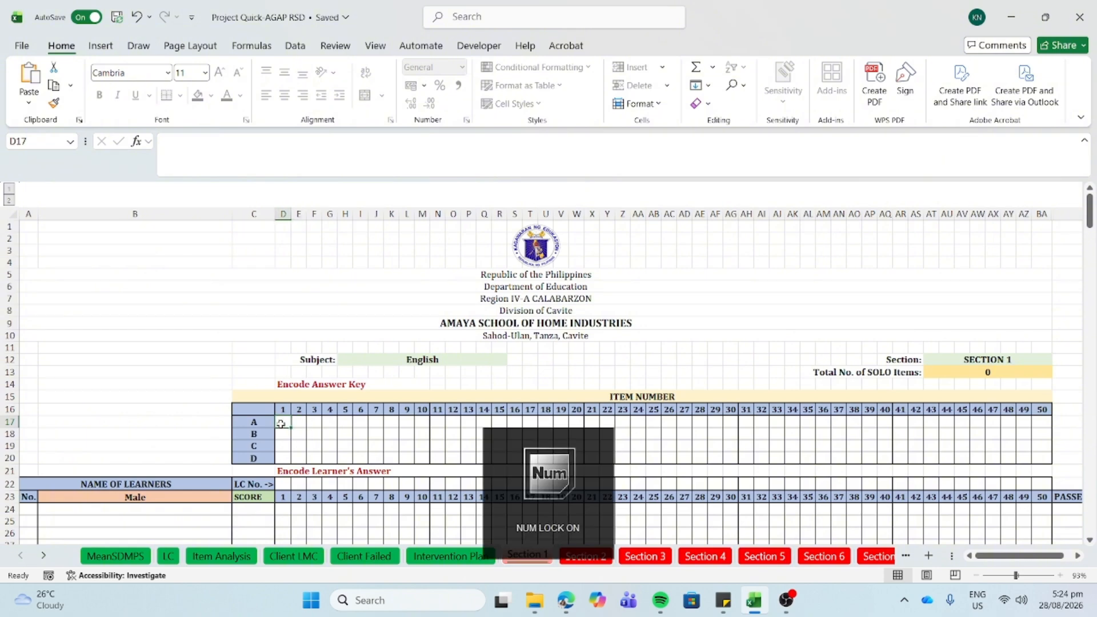
text(0)
key(Return)
text(0)
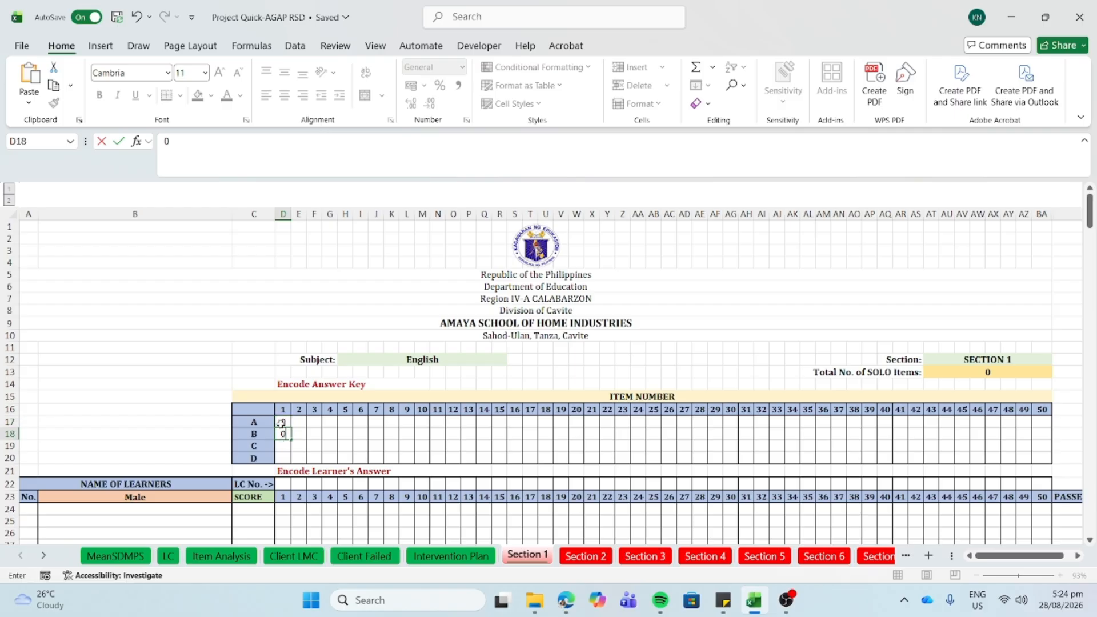
key(Return)
text(10)
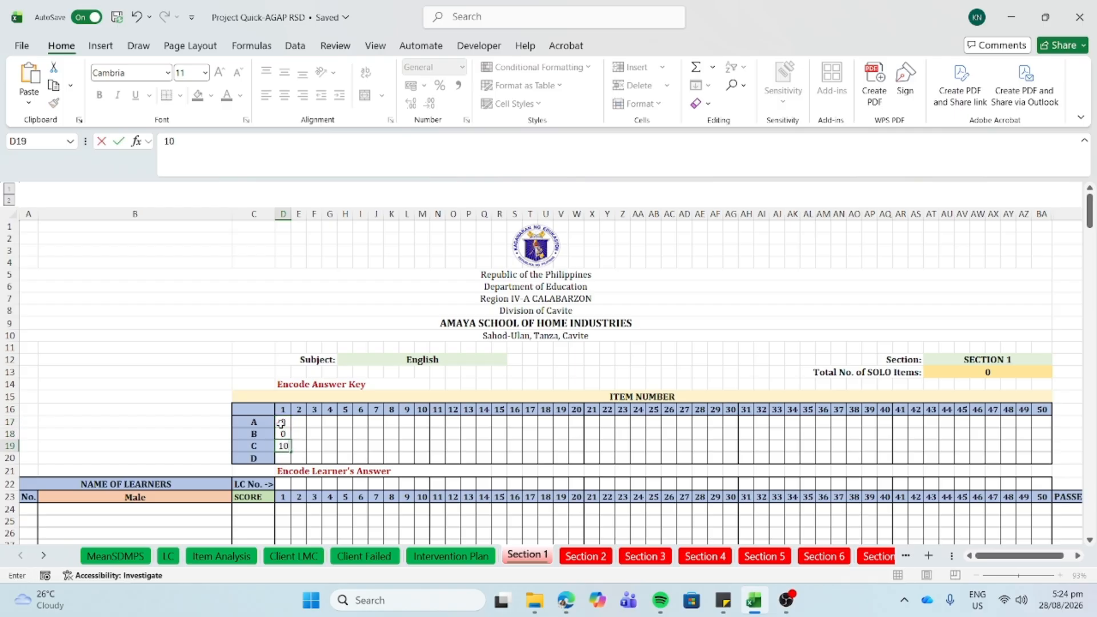
key(BackSpace)
key(Return)
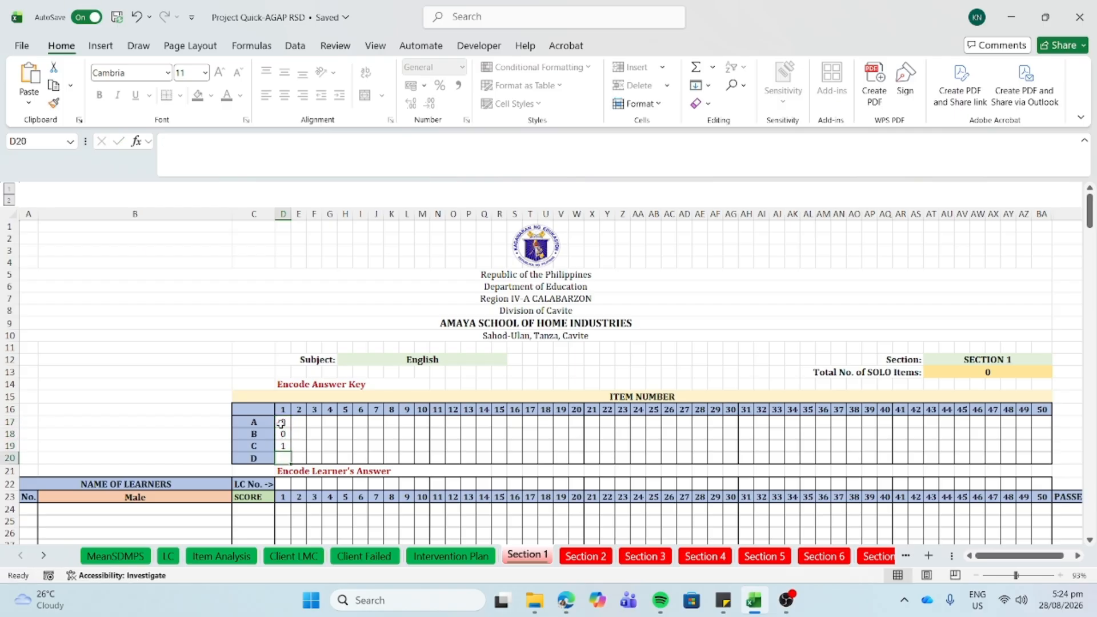
text(0)
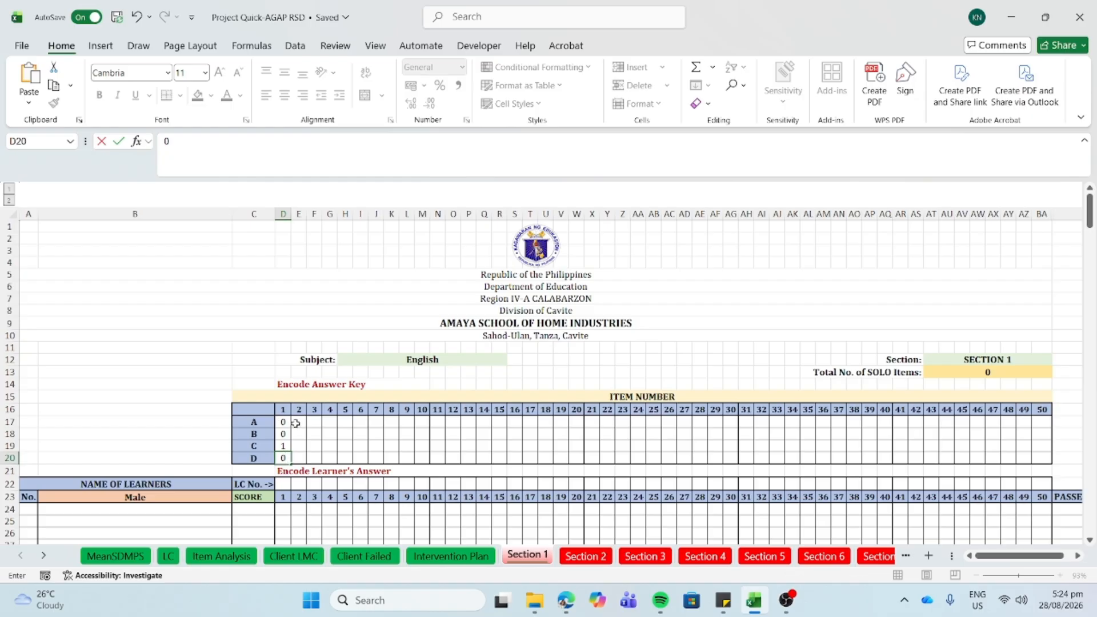
- Enter item 2's answer key as 0, 1, 0, 0 and check the SOLO items total
click(295, 423)
text(0)
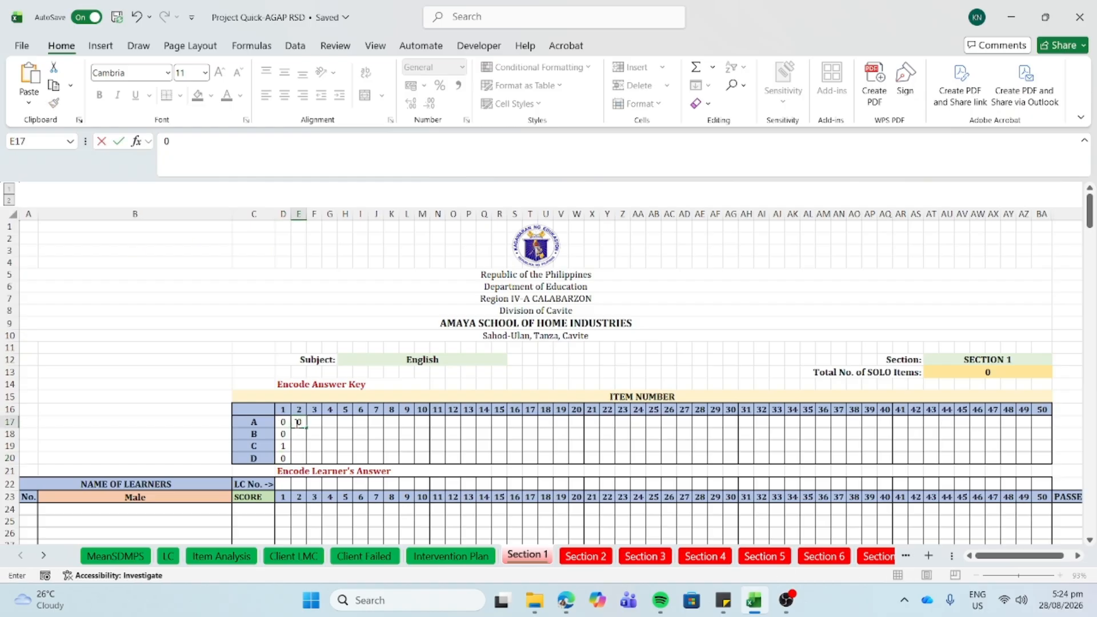
text(1)
key(Return)
text(1)
key(Return)
text(0)
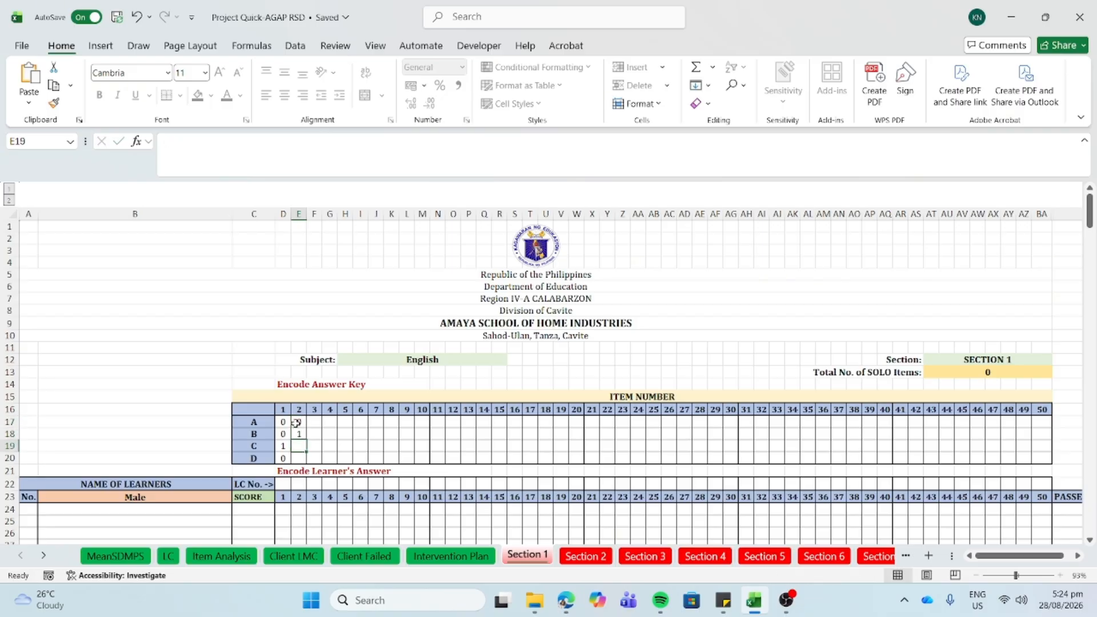
key(Return)
text(0)
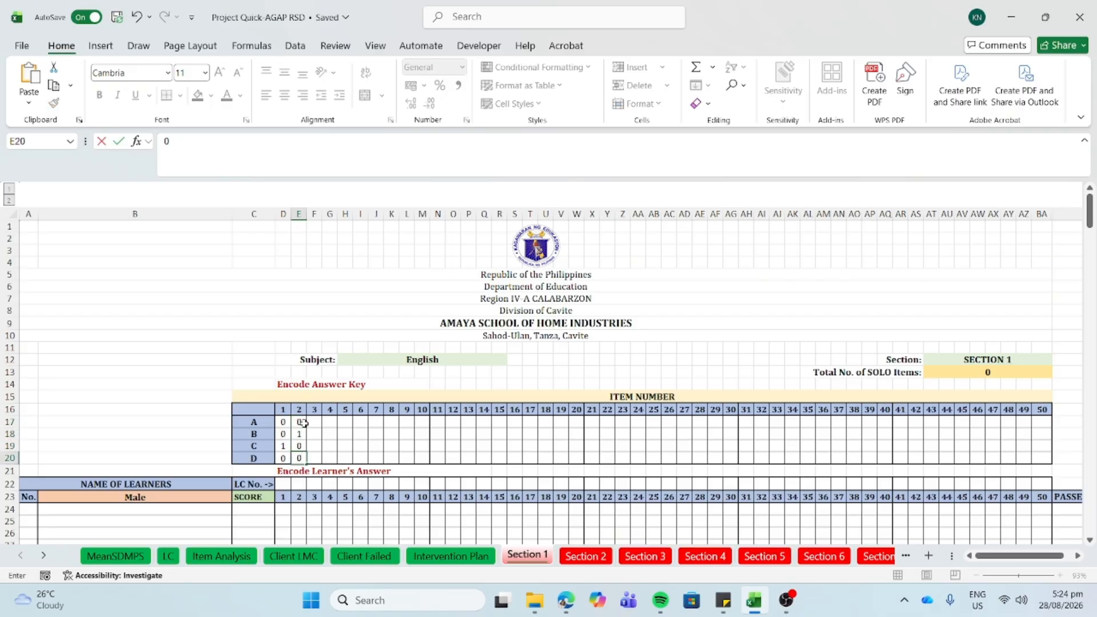
click(313, 424)
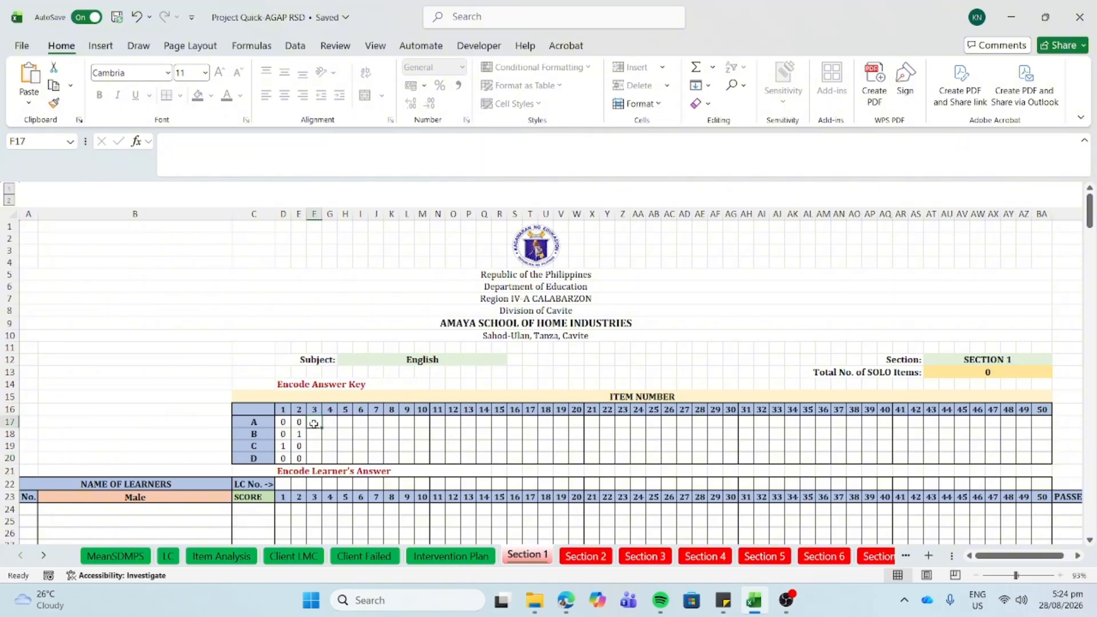
click(958, 372)
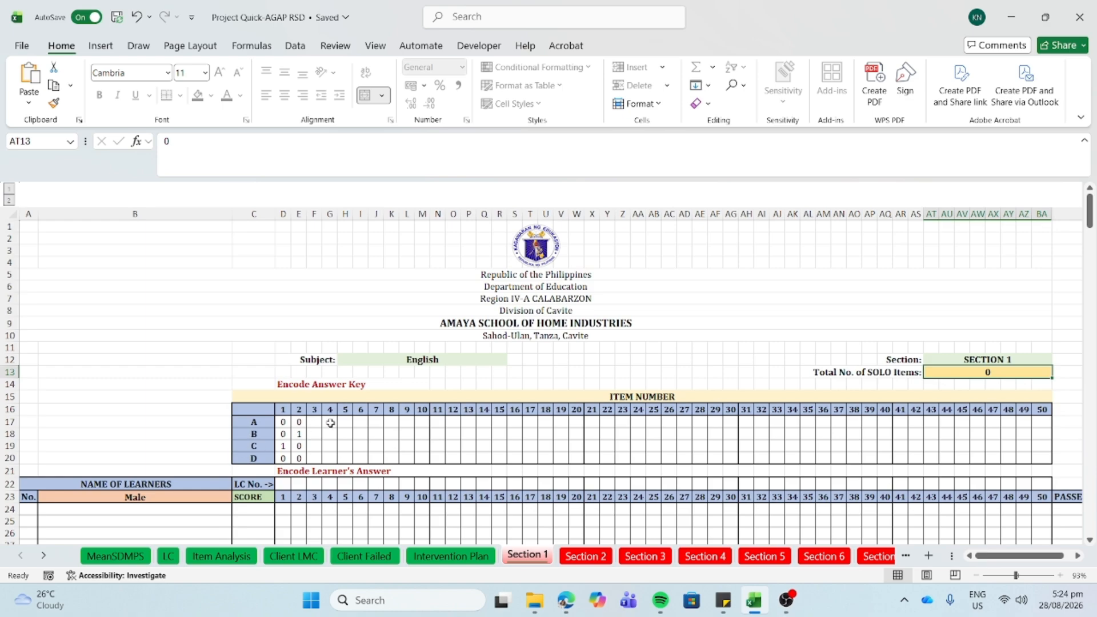
click(508, 423)
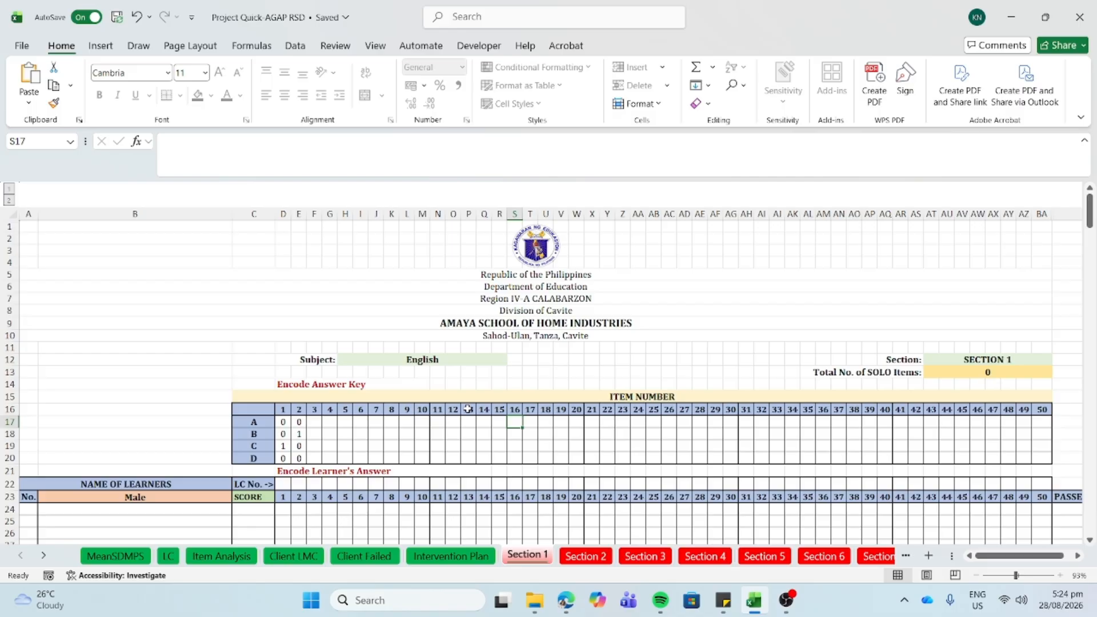
- Check Section 1's Highest Possible Score on the MeanSDMPS sheet
click(120, 559)
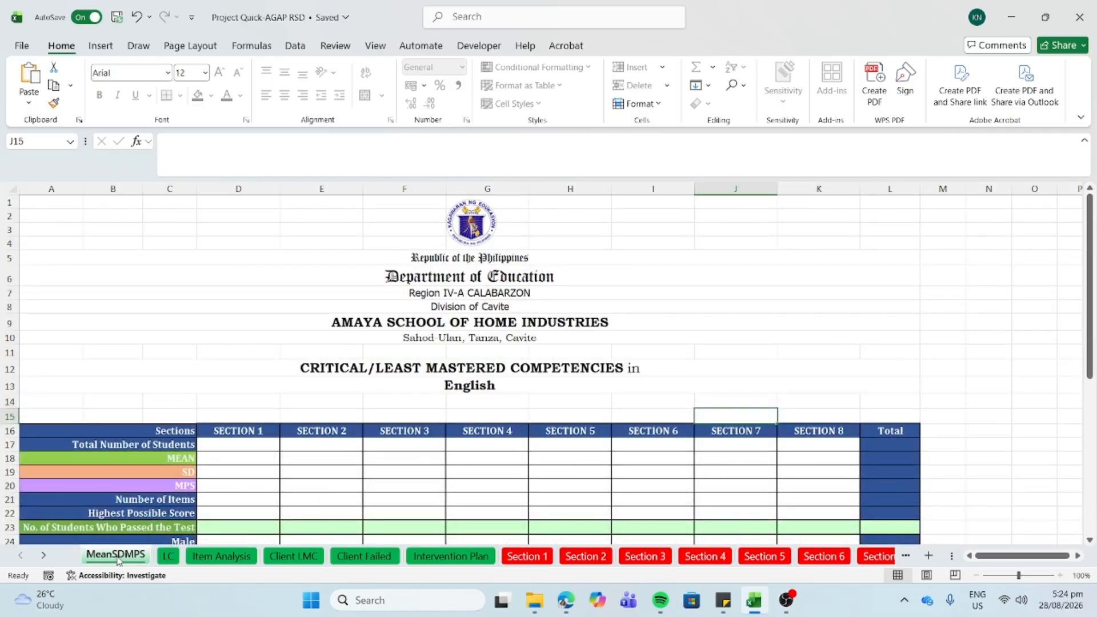
click(220, 514)
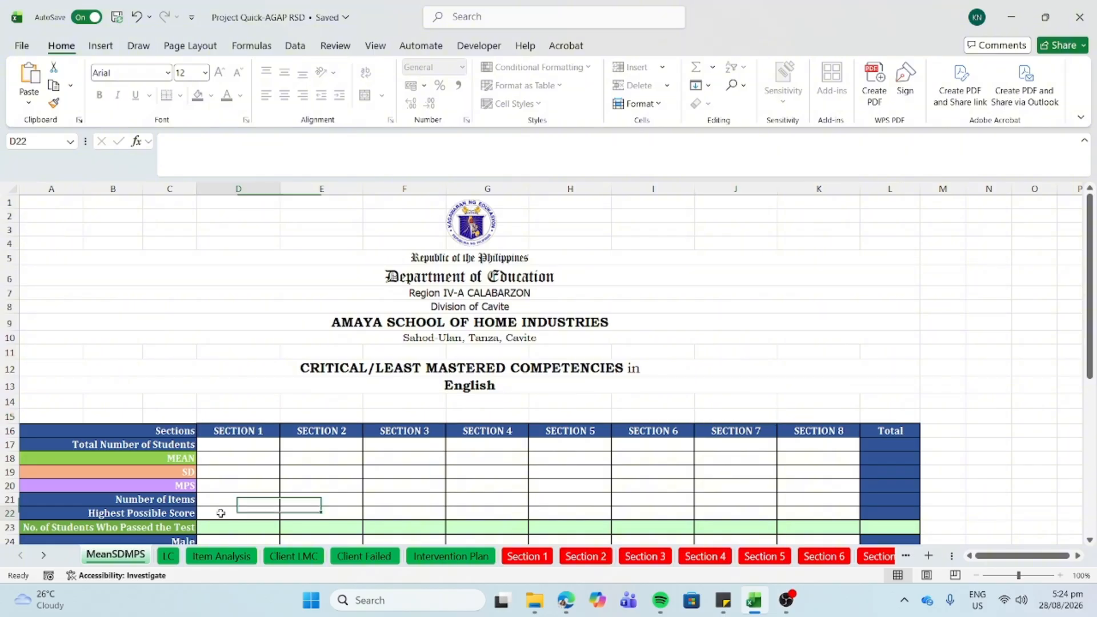
scroll(220, 514, down, 1)
click(525, 557)
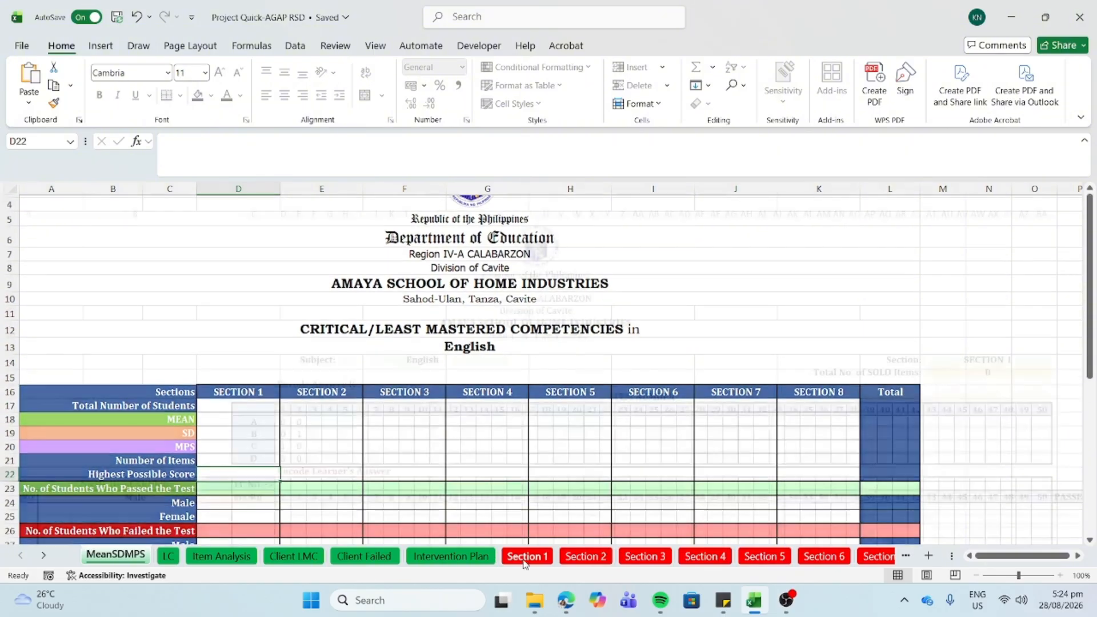
- Enter male learner 'a' with answers c and b for items 1 and 2, then view MeanSDMPS
click(178, 512)
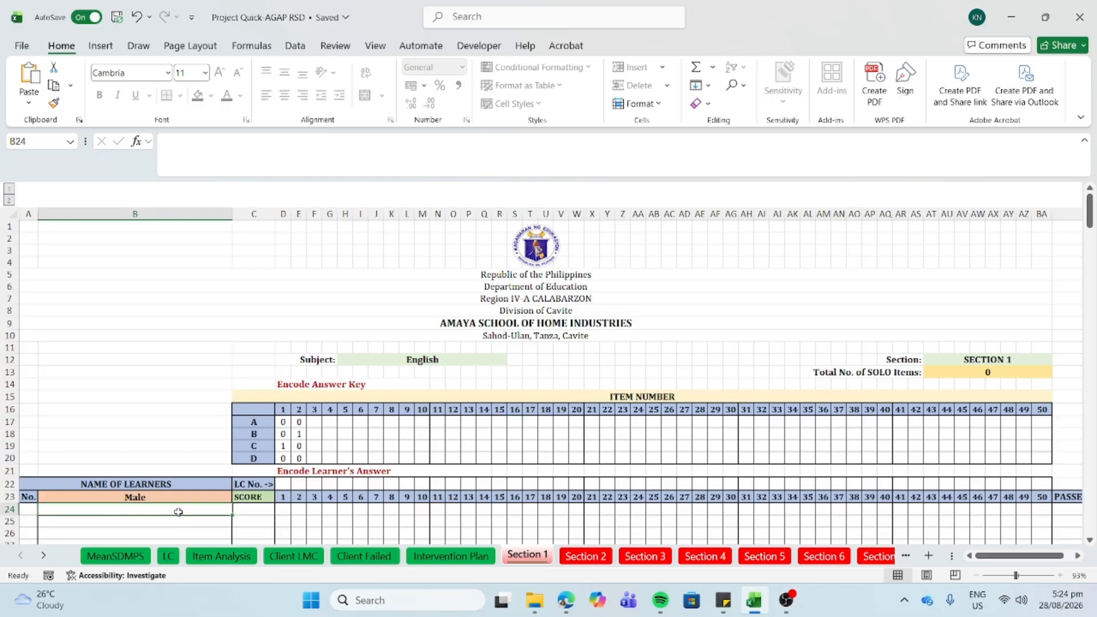
text(q)
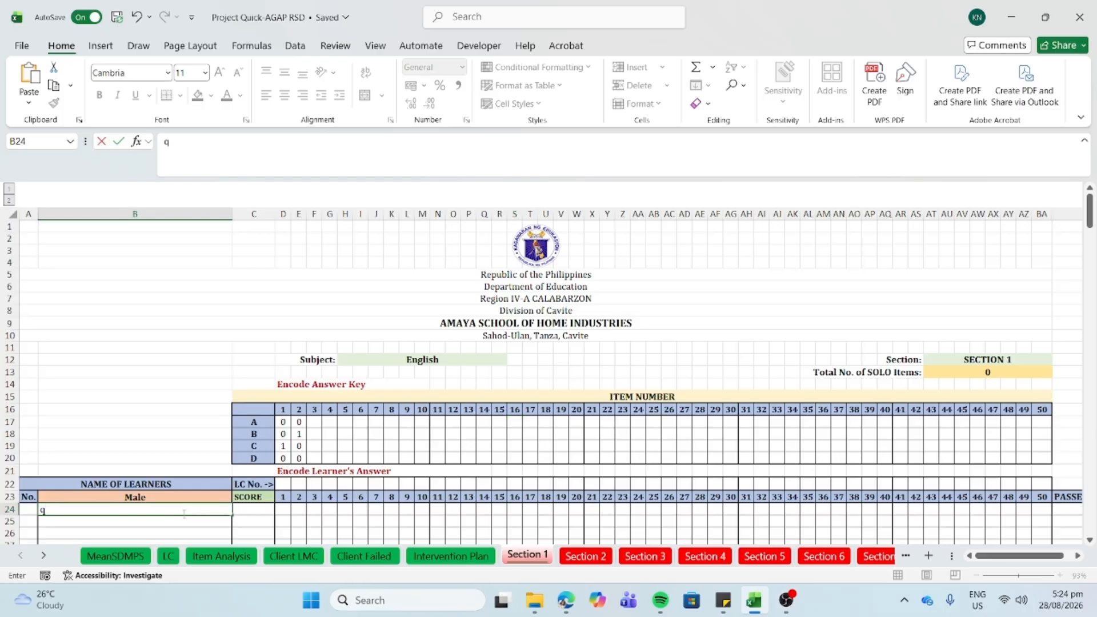
key(BackSpace)
text(a)
click(289, 508)
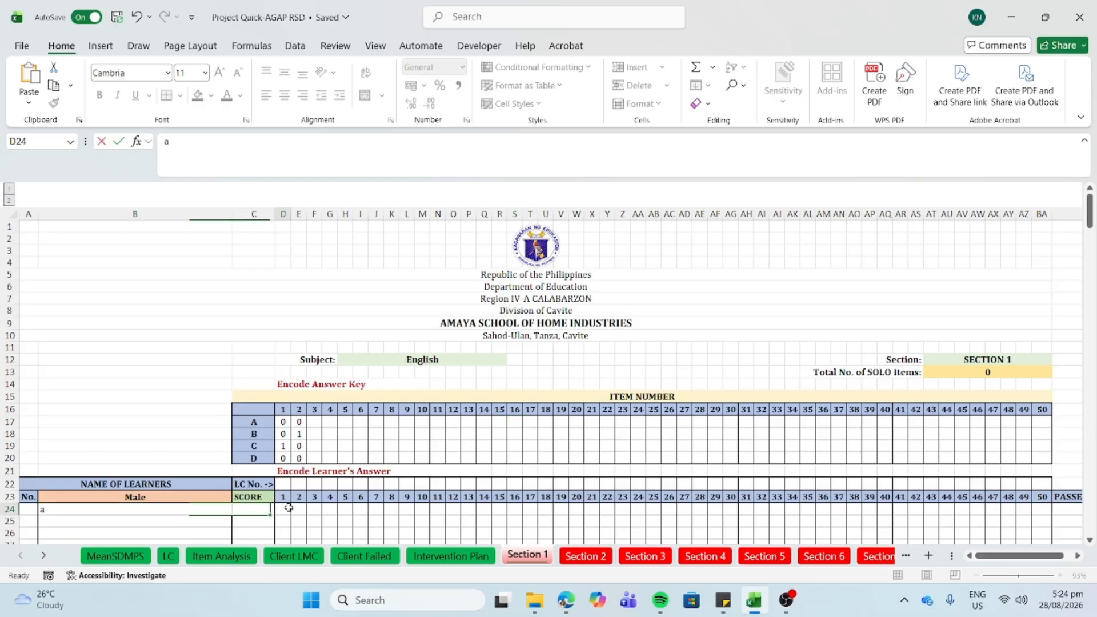
text(c)
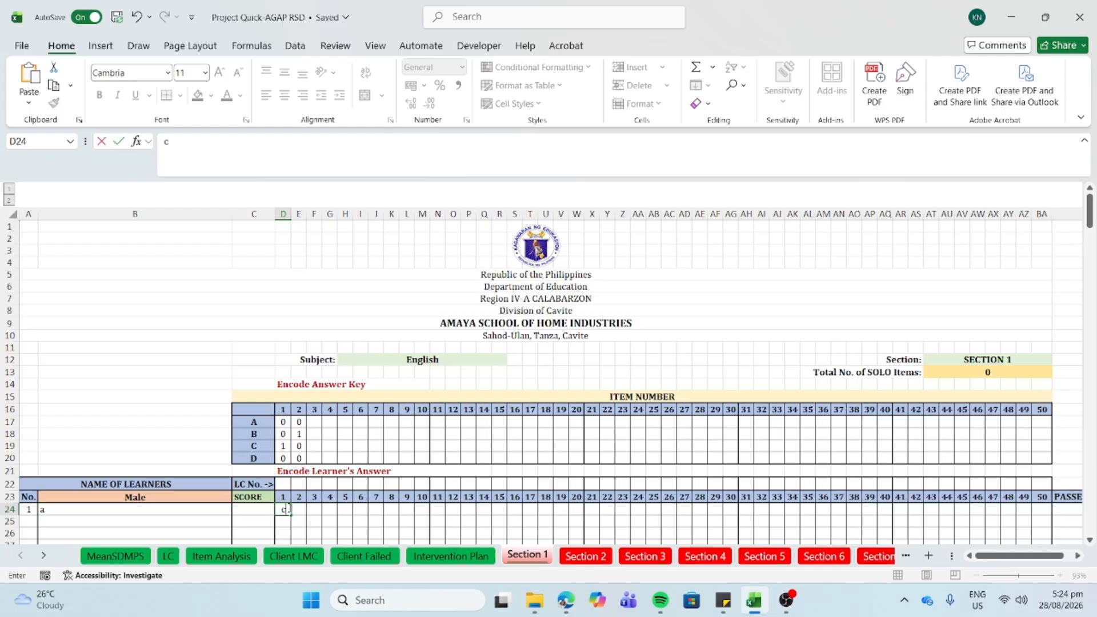
click(301, 509)
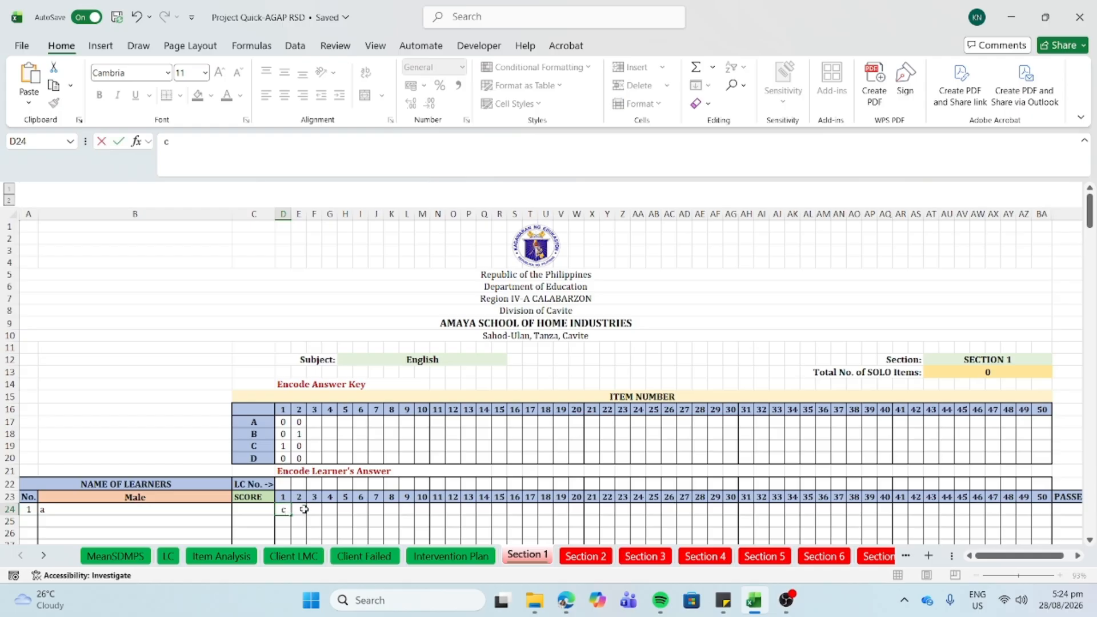
text(b)
key(Tab)
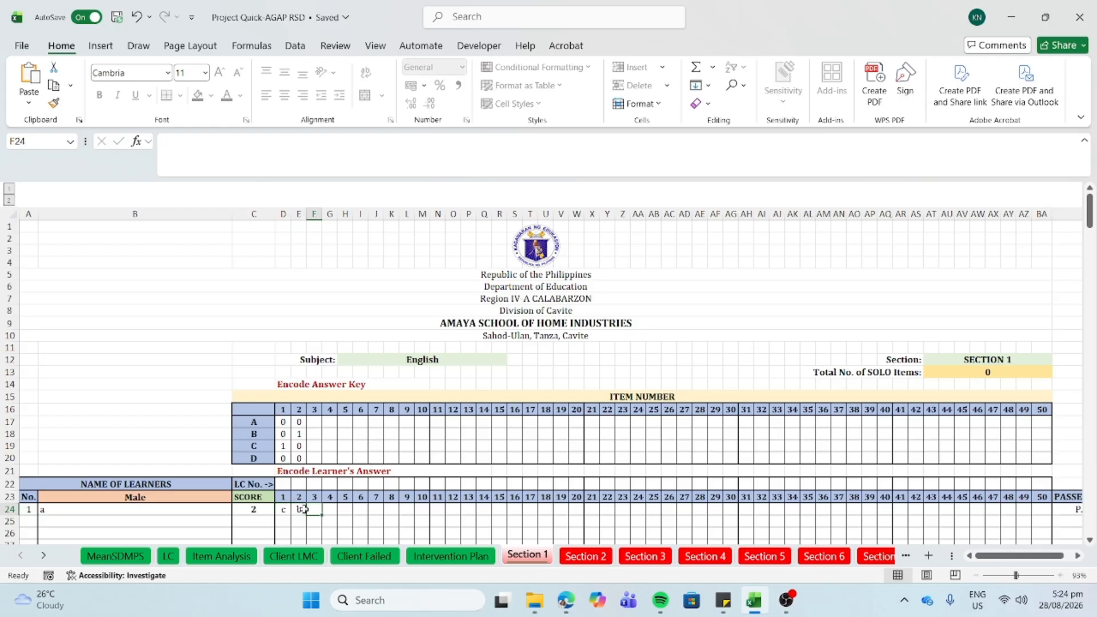
click(114, 557)
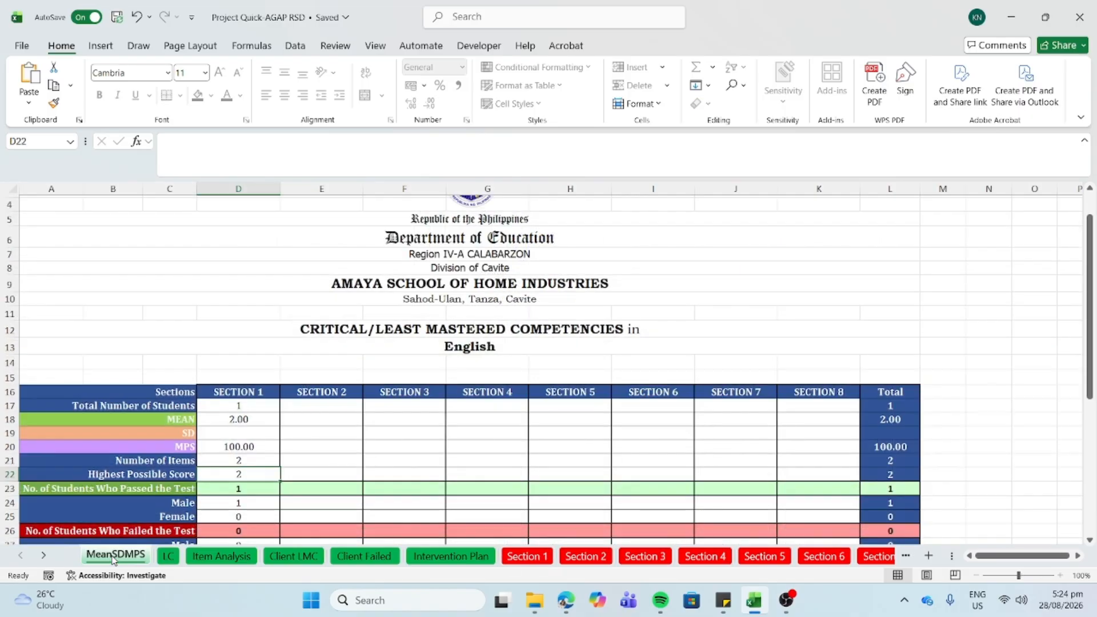
click(235, 456)
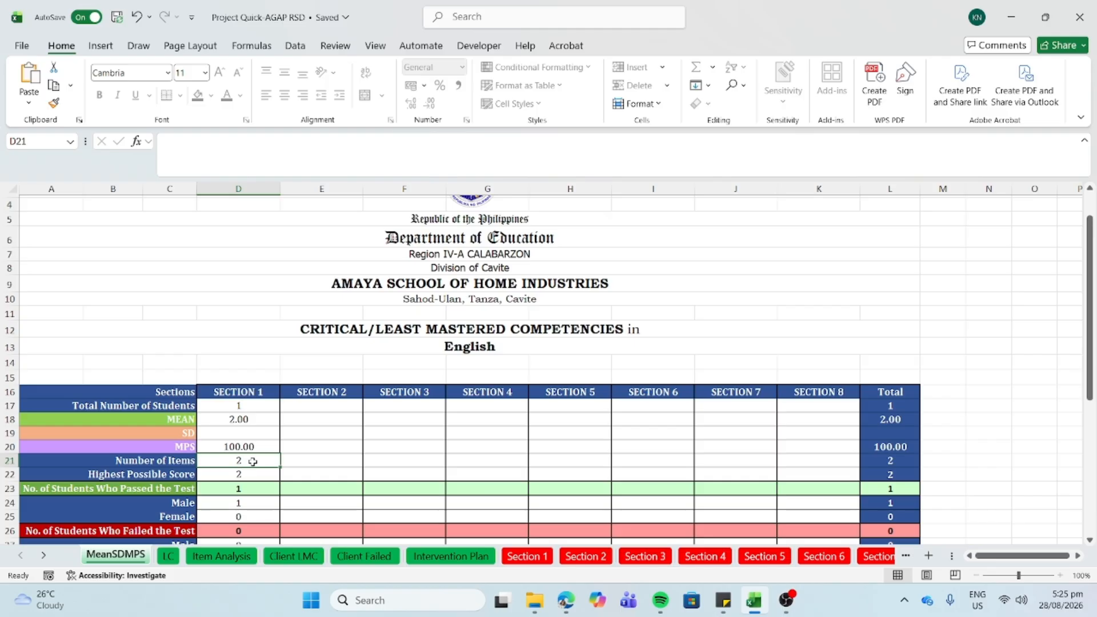
click(256, 478)
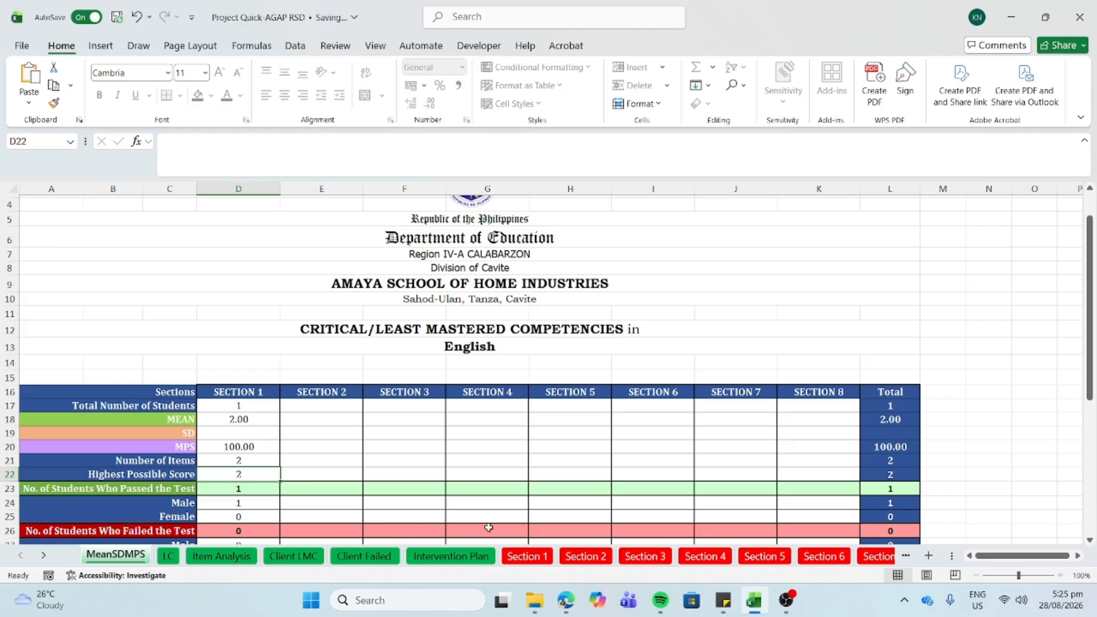
click(540, 558)
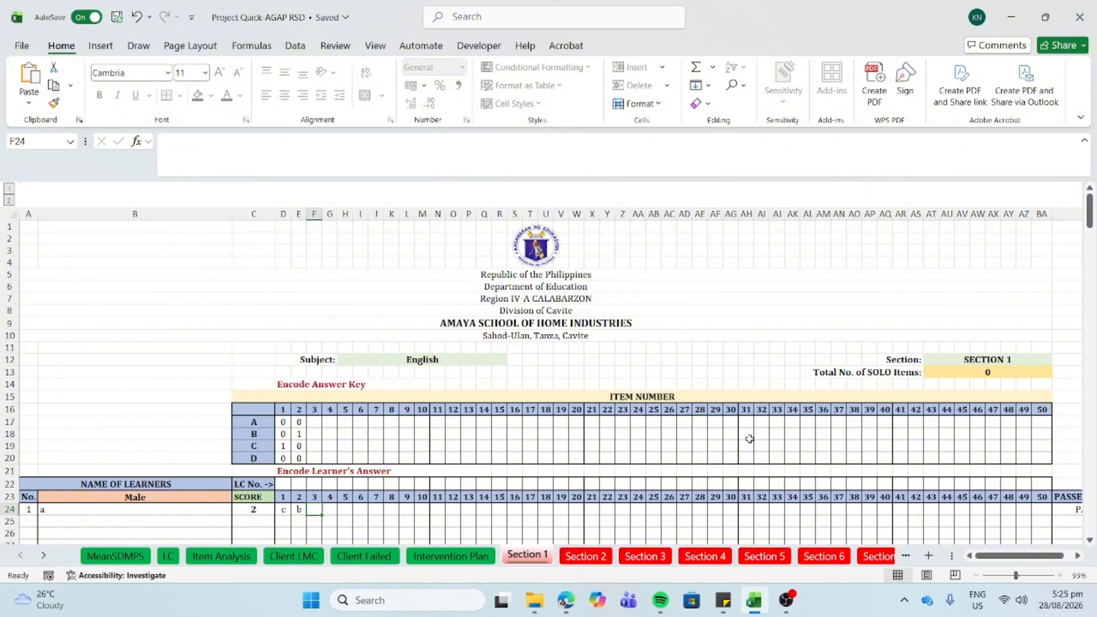
- Set Section 1's Total No. of SOLO Items to 2
click(947, 372)
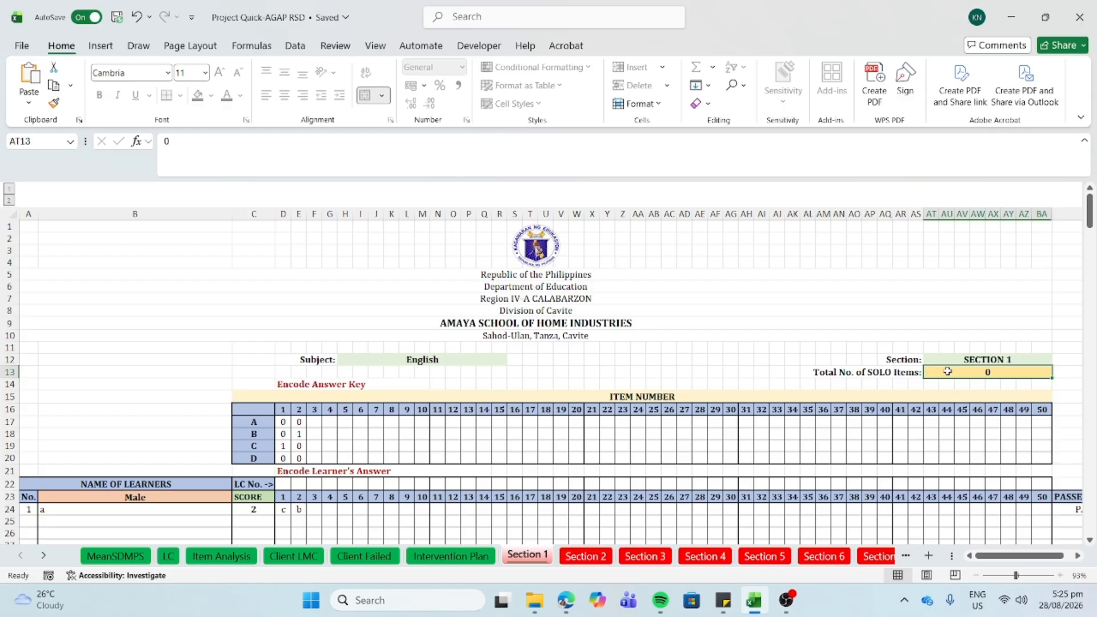
text(2)
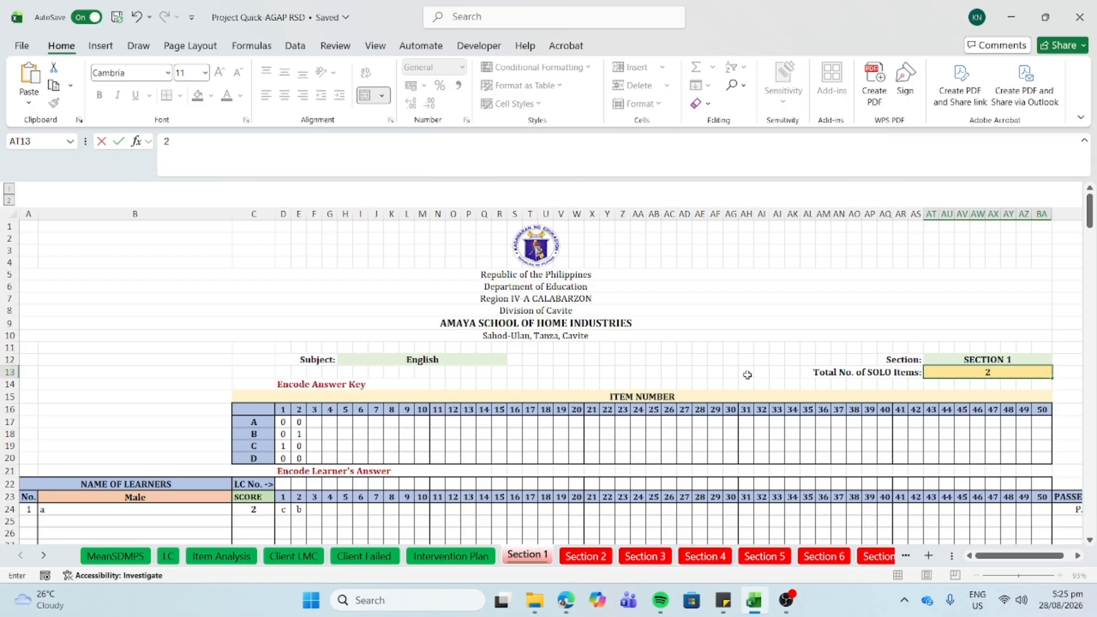
click(274, 447)
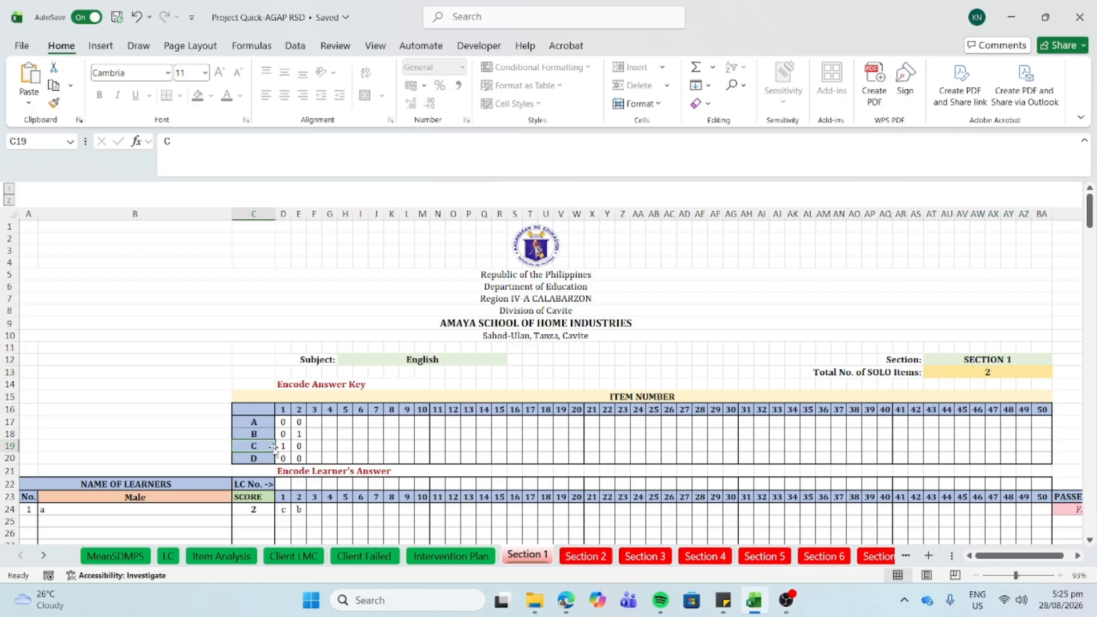
- Weight item 1's B and D as 2 and 1, item 2's A, B, C as 2, 3, 1, then view MeanSDMPS
click(285, 446)
click(300, 433)
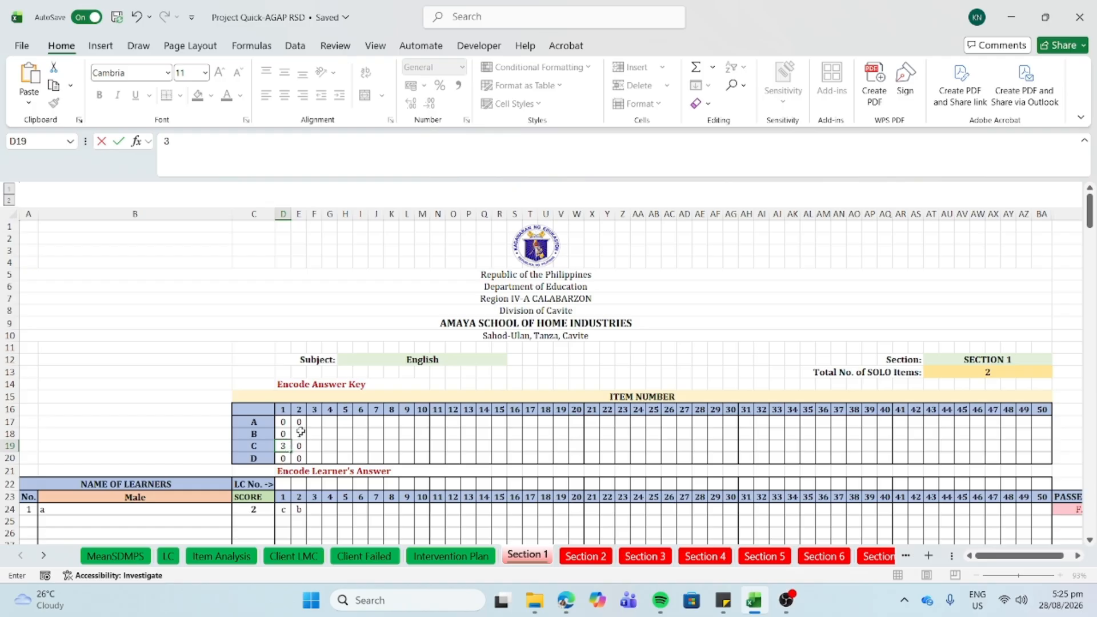
text(3)
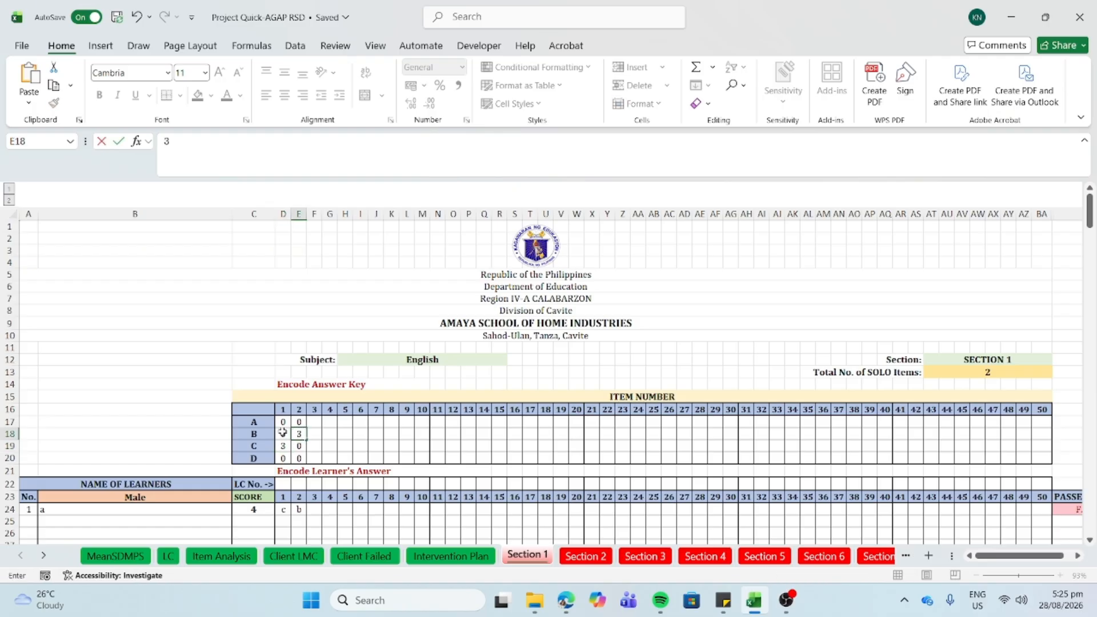
click(280, 433)
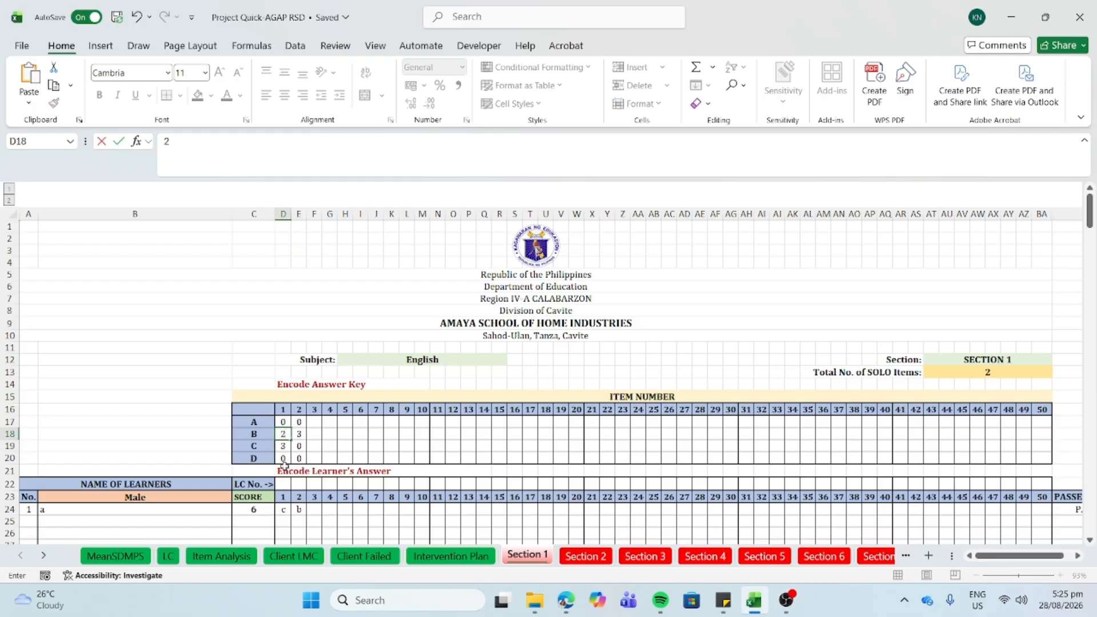
text(2)
click(284, 459)
text(1)
click(298, 423)
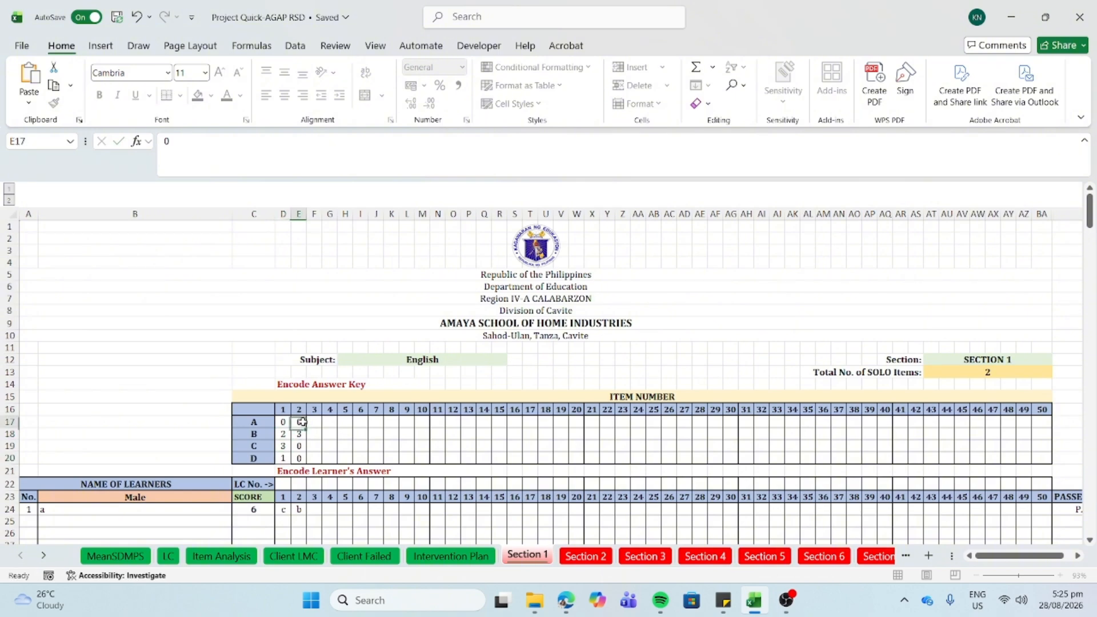
text(2)
click(297, 445)
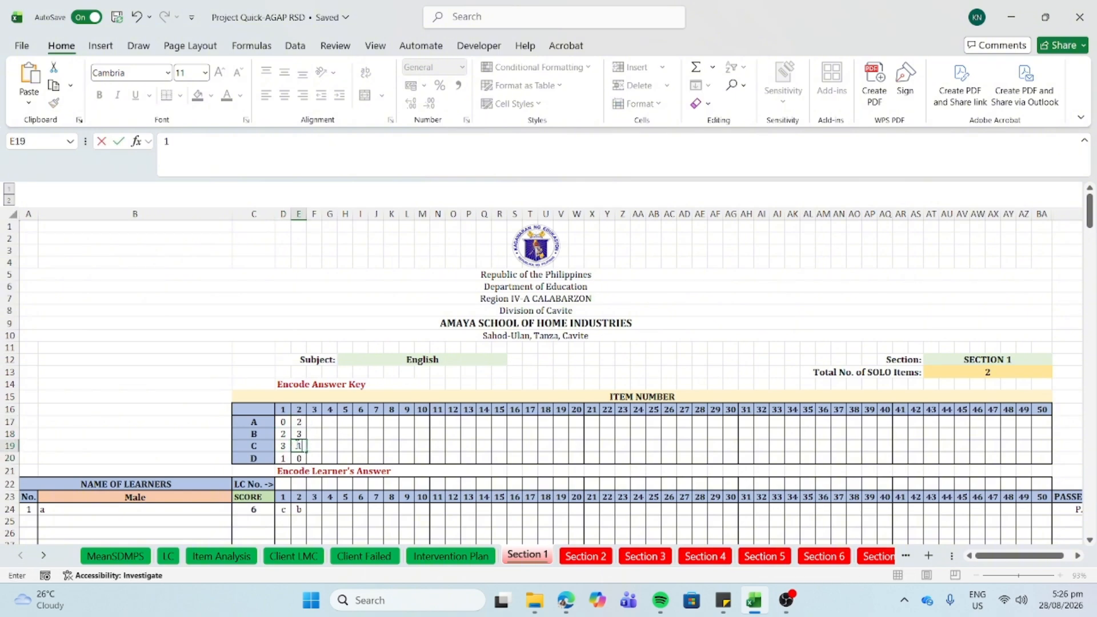
text(1)
click(337, 427)
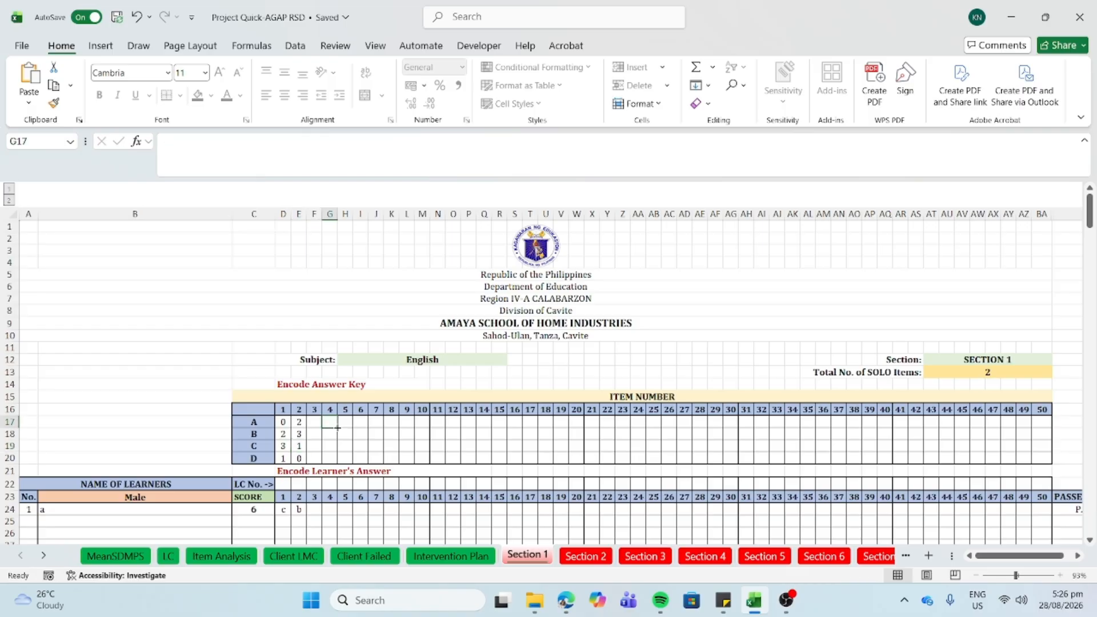
click(101, 557)
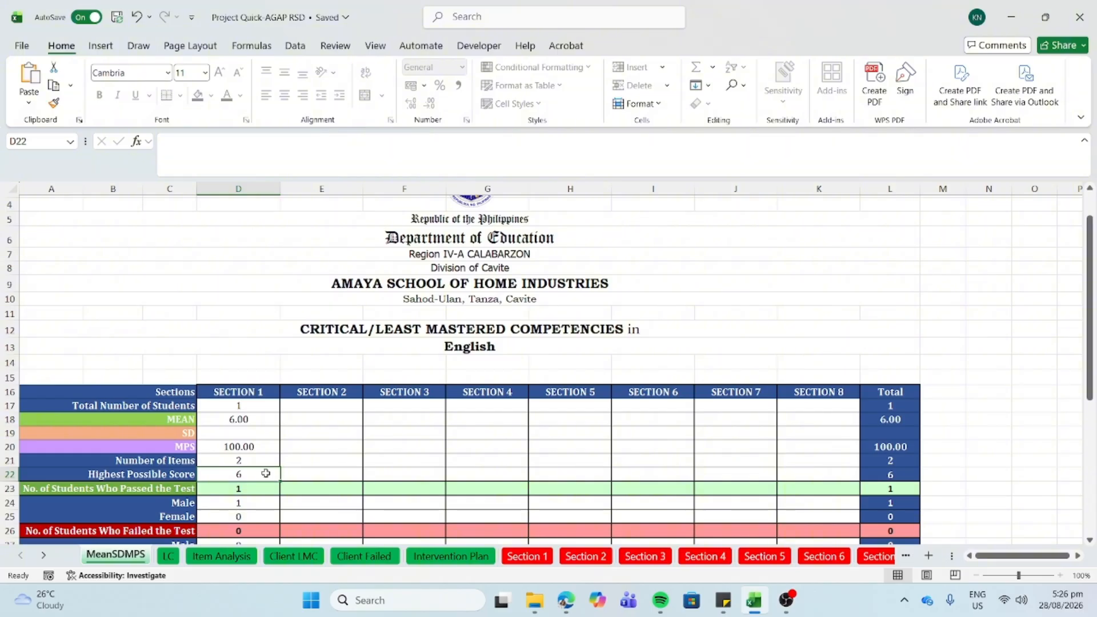
- Review Section 1's SOLO total and answer key, then open the Section 2 sheet
click(517, 558)
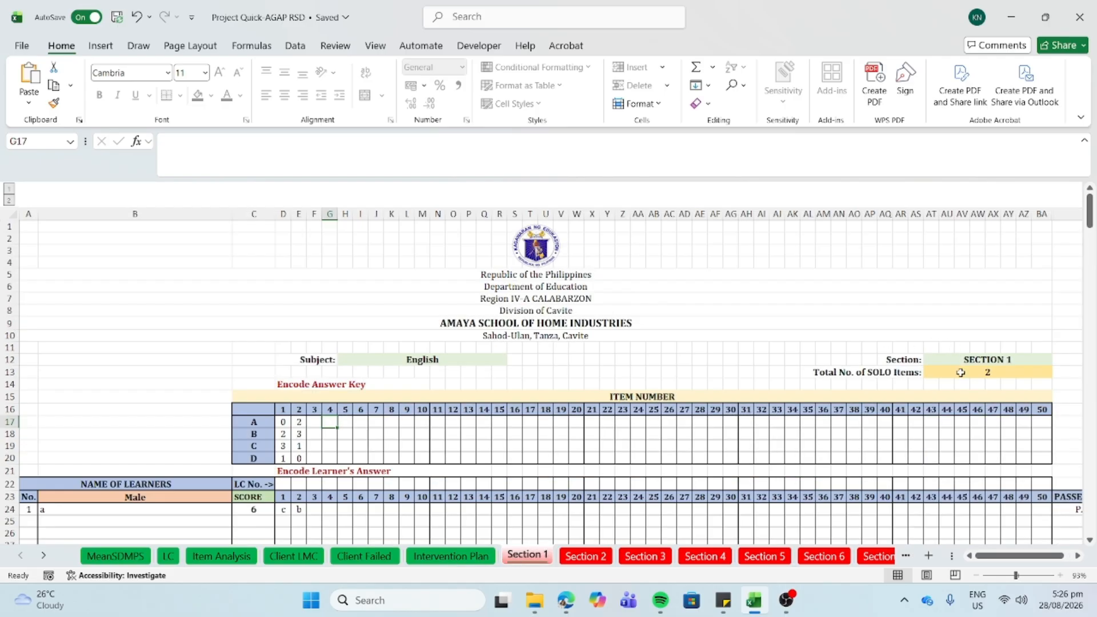
click(961, 373)
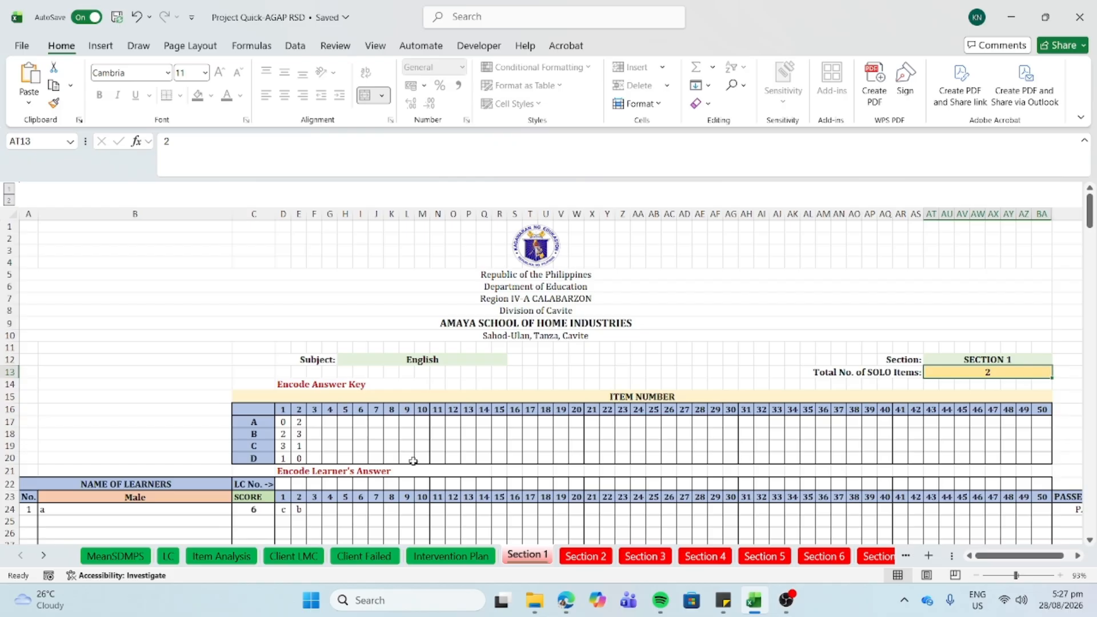
scroll(413, 461, down, 3)
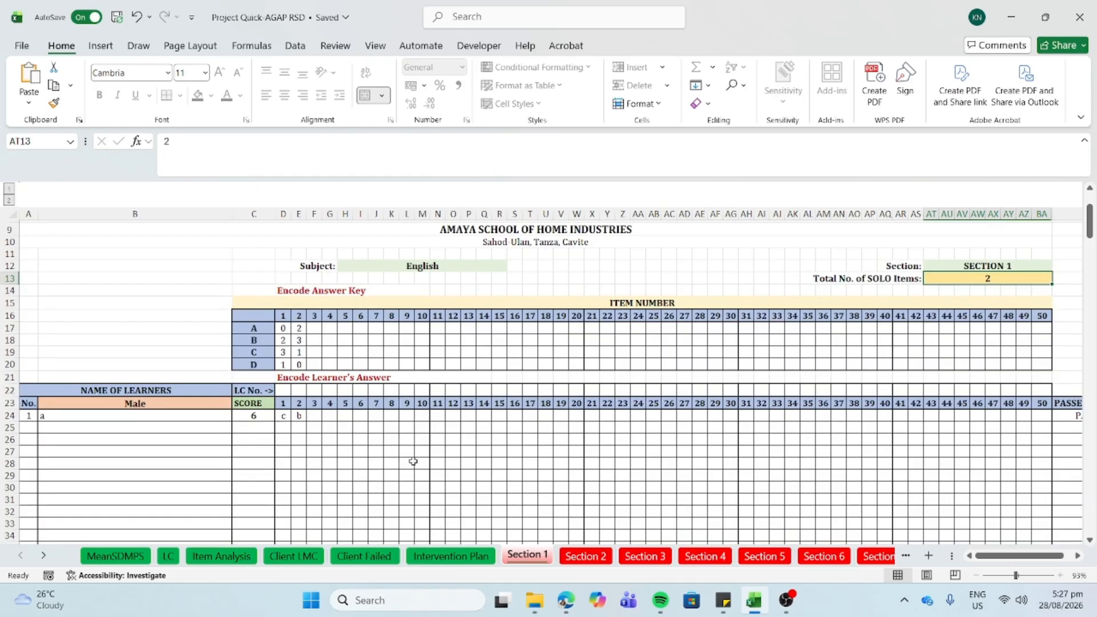
click(299, 327)
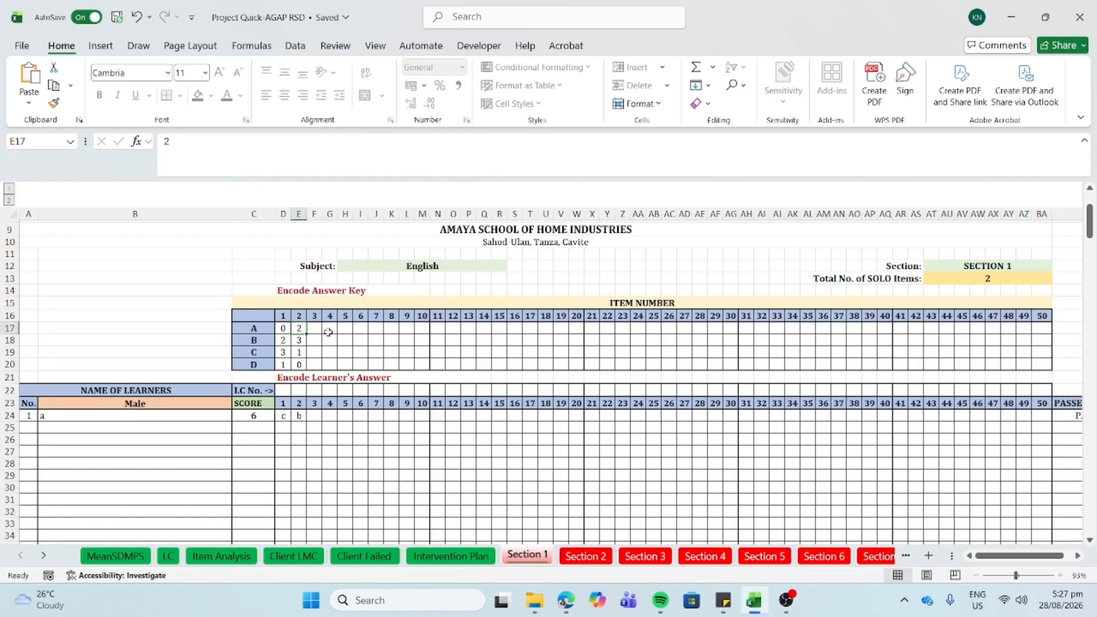
click(576, 554)
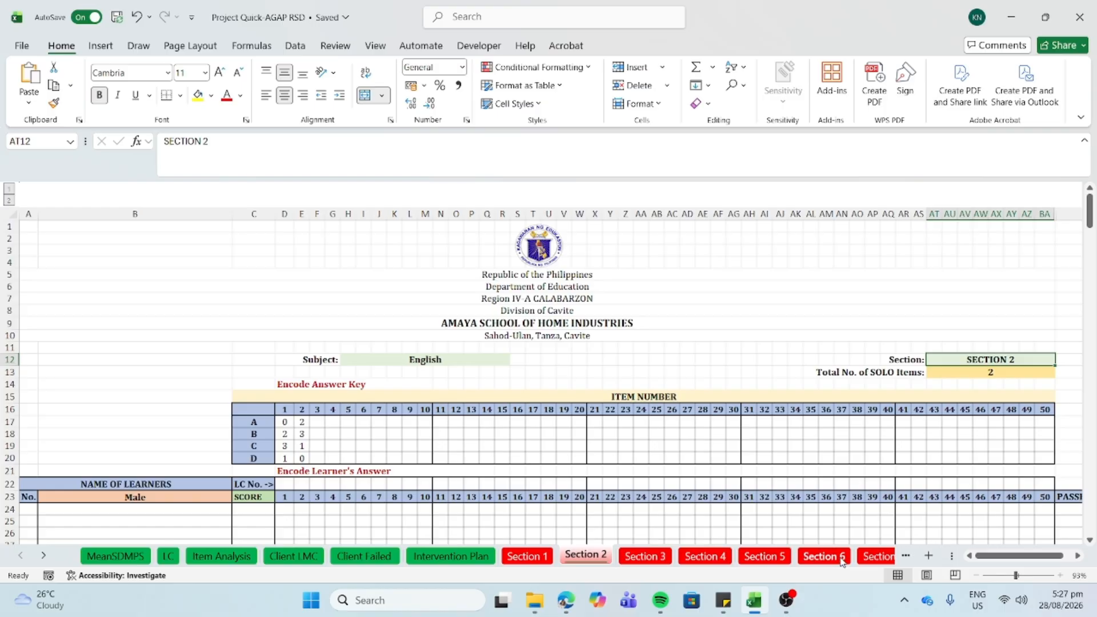
- Return to Section 1 via the sheet-tab arrows and select item 1's LC No. cell
click(44, 556)
click(44, 556)
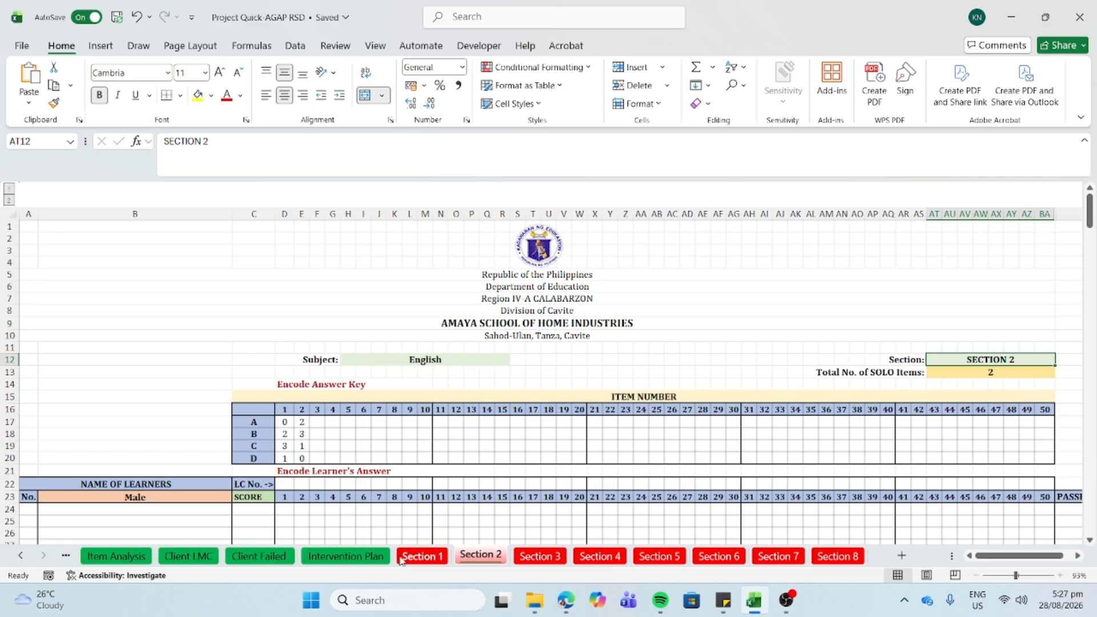
click(418, 557)
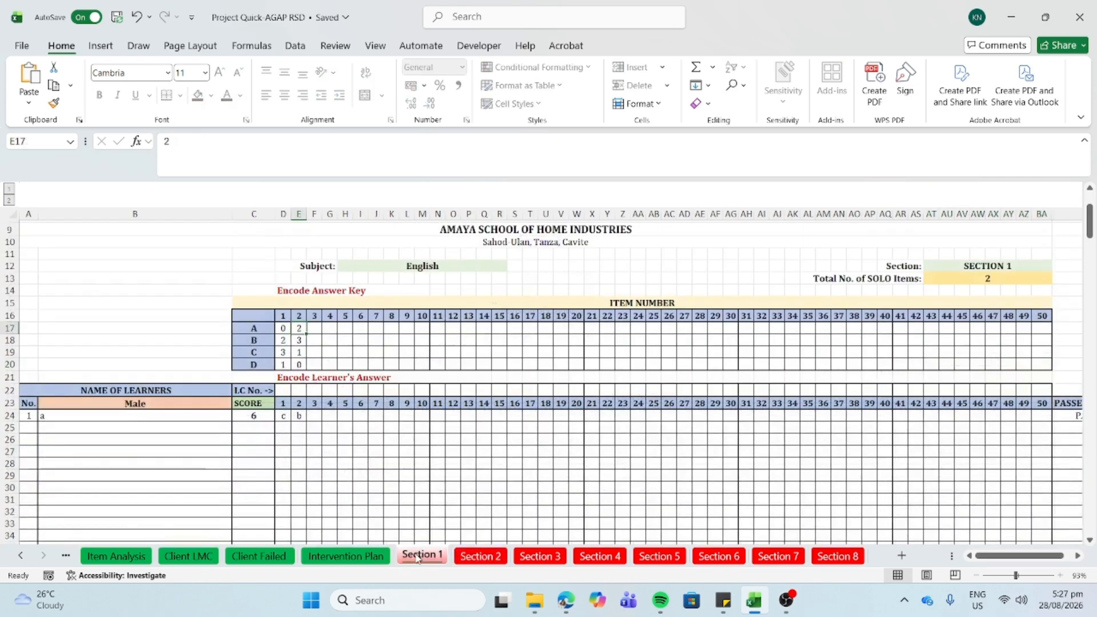
scroll(412, 434, up, 2)
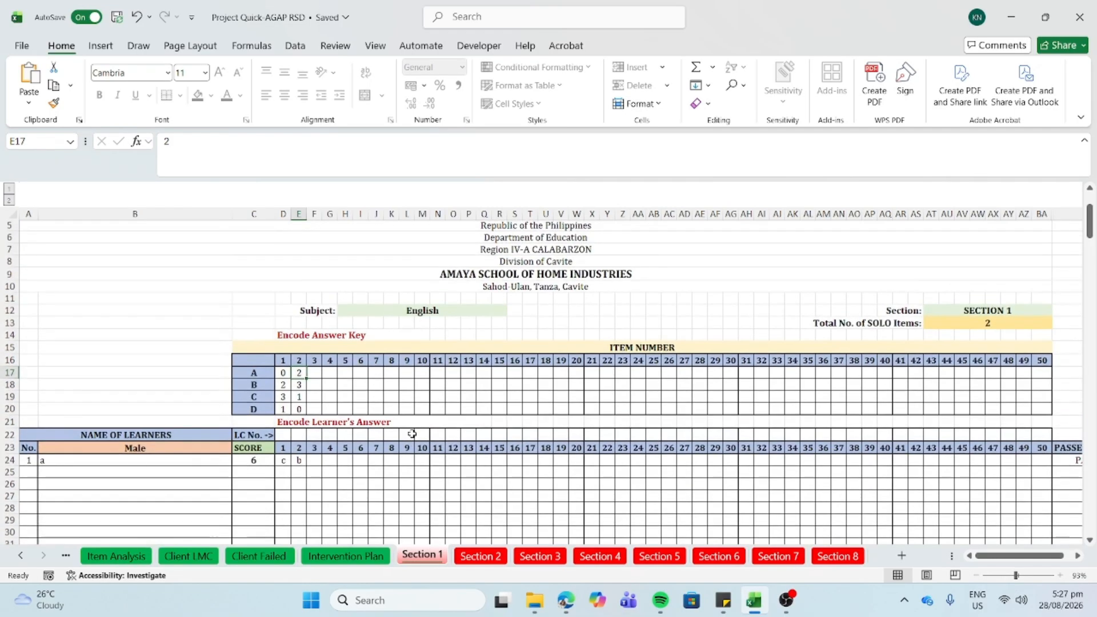
scroll(412, 434, down, 3)
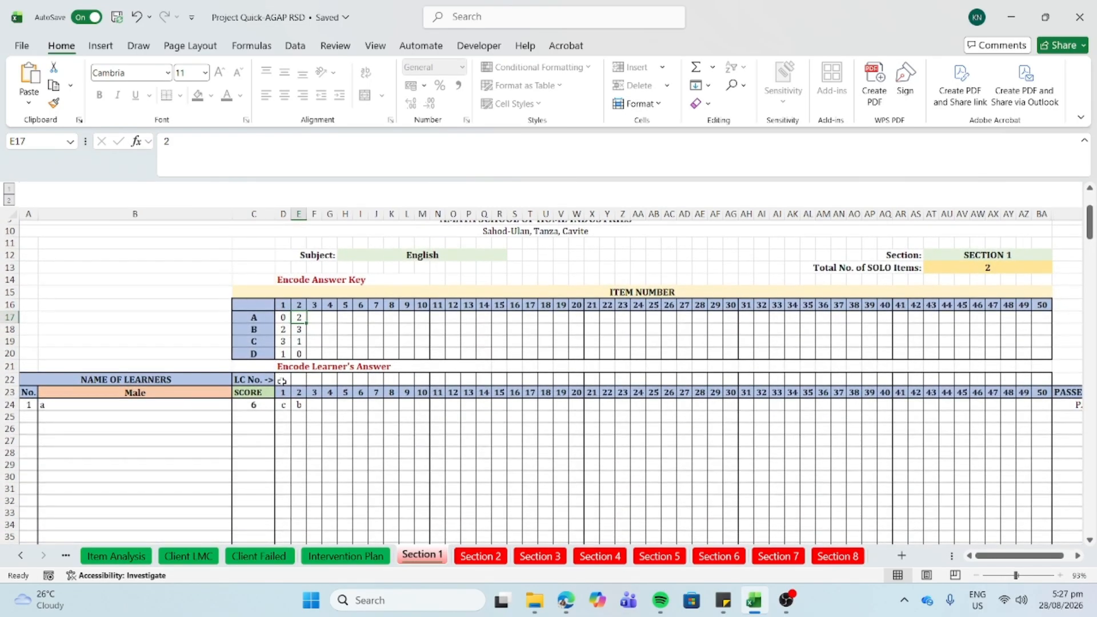
click(283, 378)
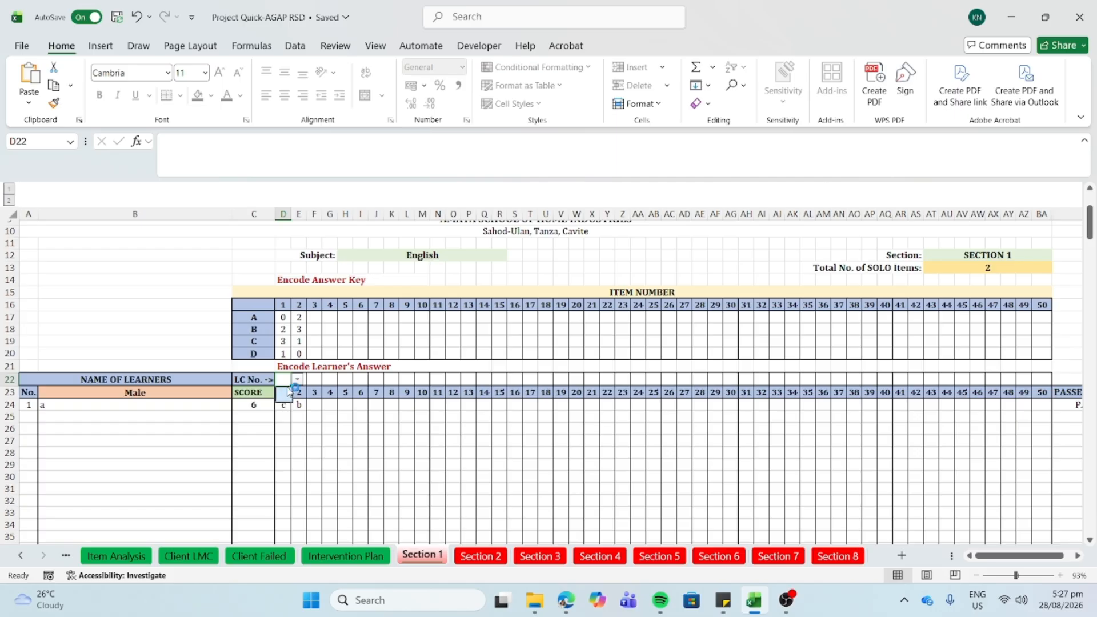
click(20, 556)
click(20, 556)
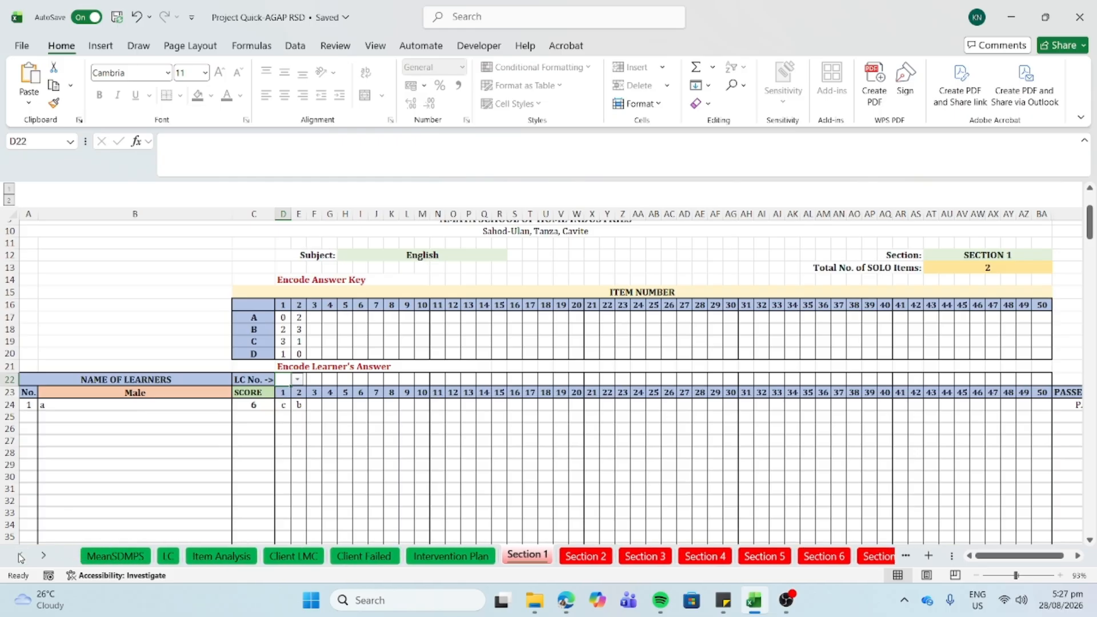
- Type competencies a, b, c and d into B17:B20 on the LC sheet
click(169, 557)
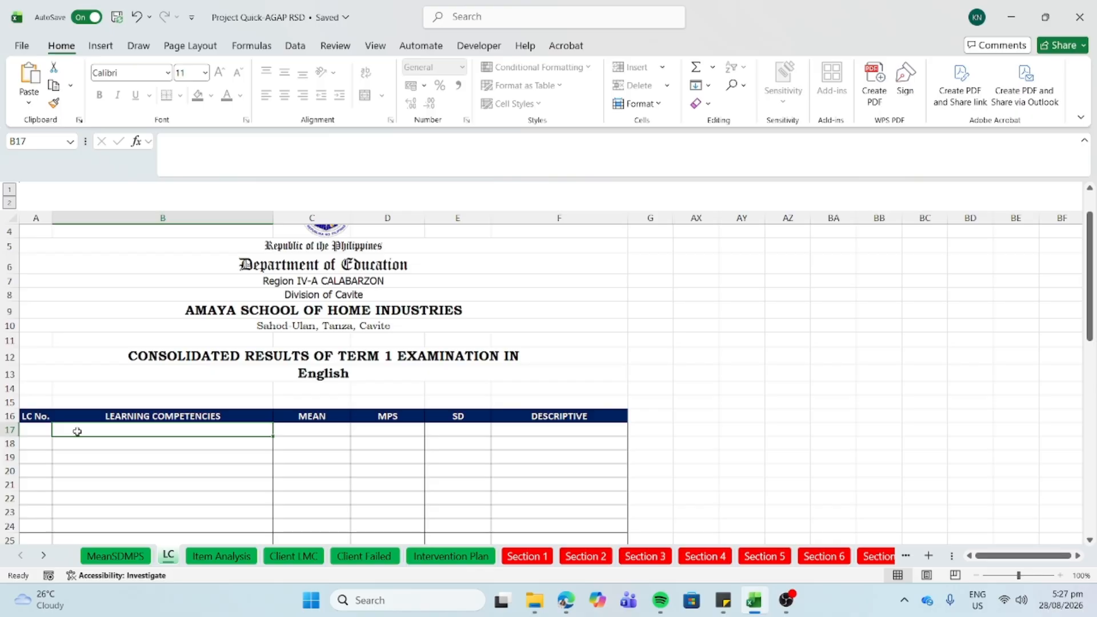
text(a)
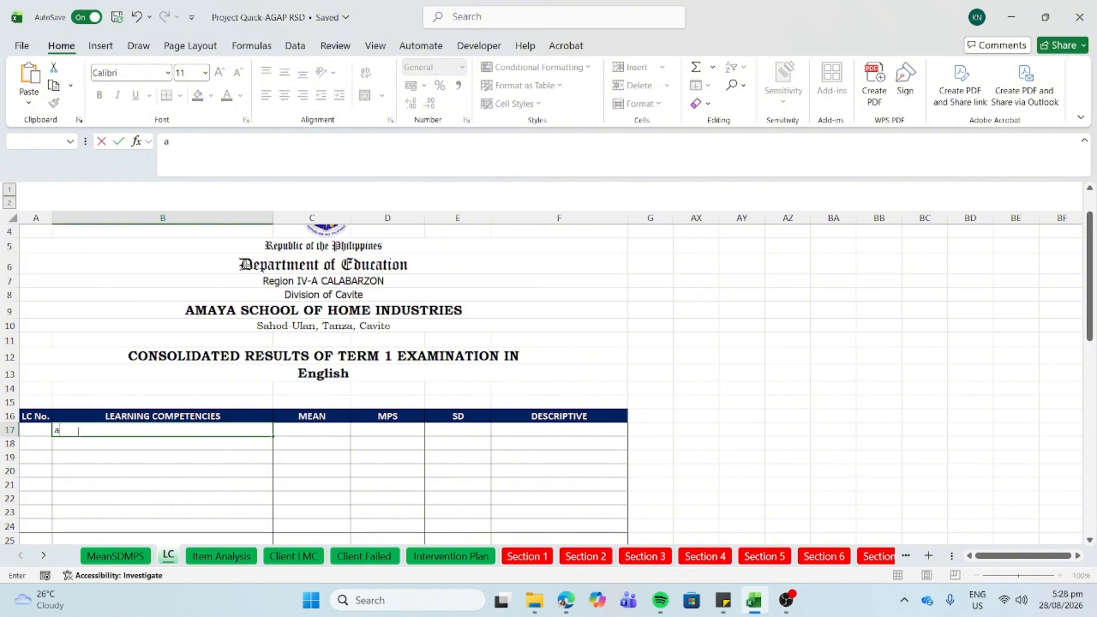
key(Return)
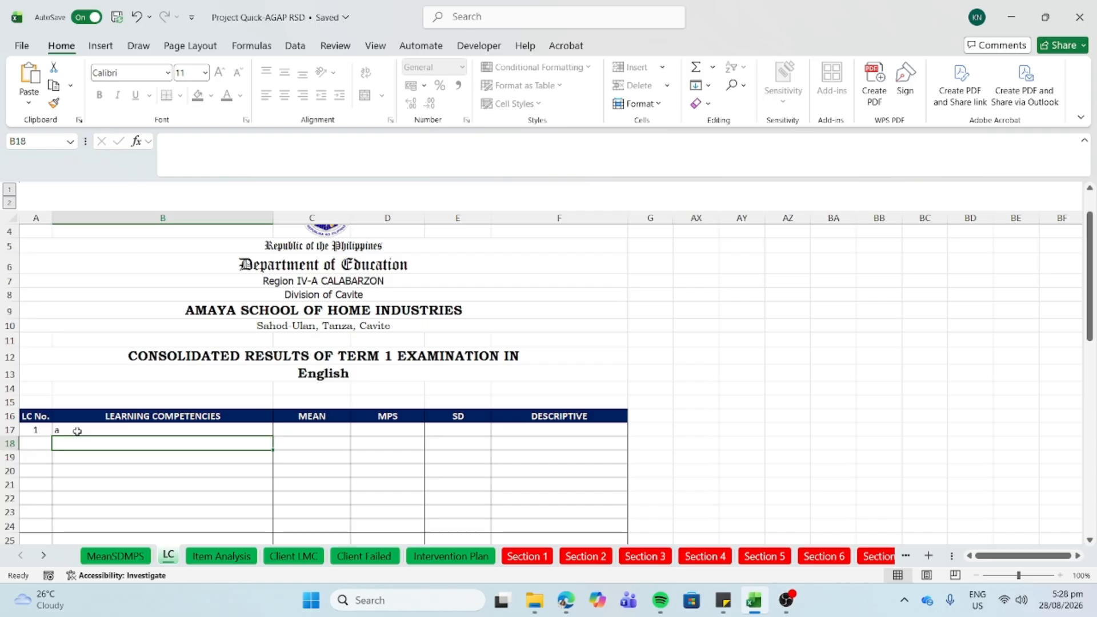
text(s)
key(BackSpace)
text(b)
key(Return)
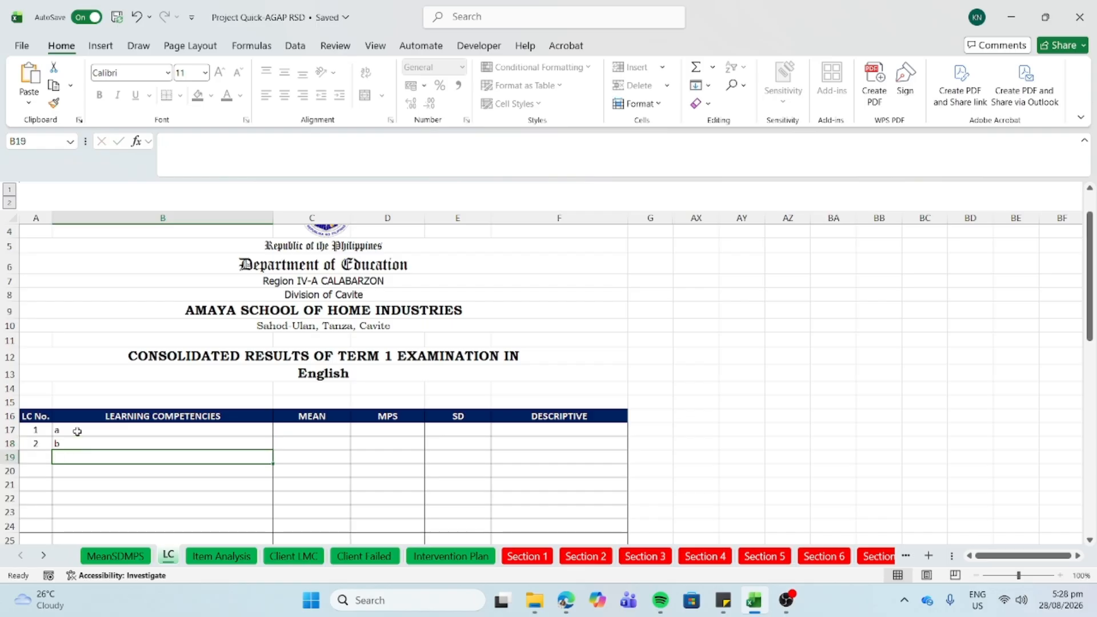
text(c)
key(Return)
text(d)
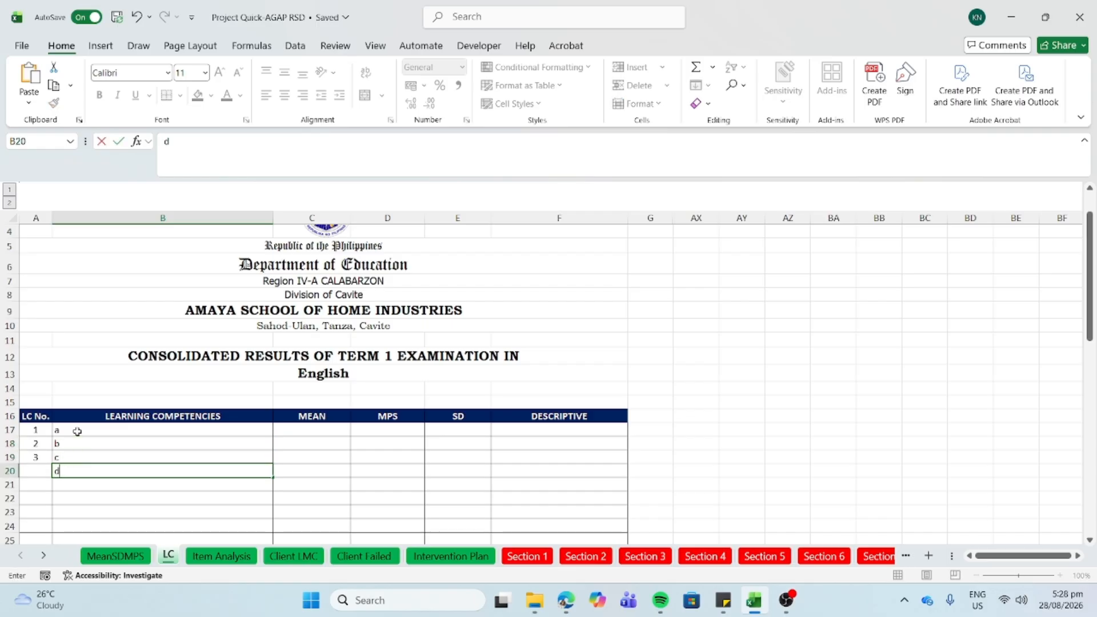
click(89, 438)
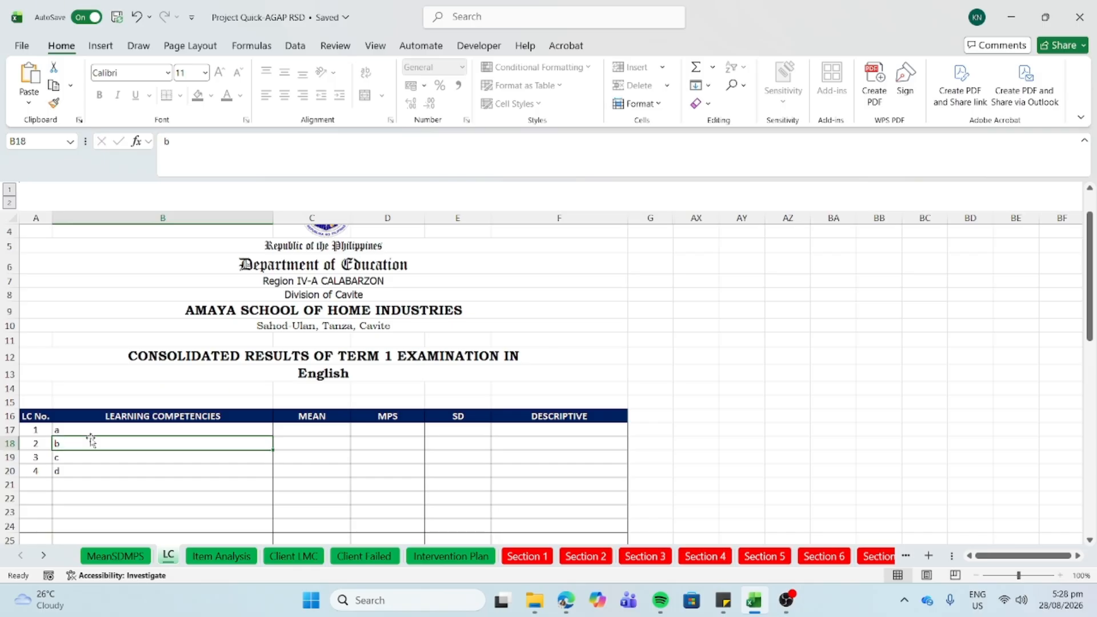
click(517, 557)
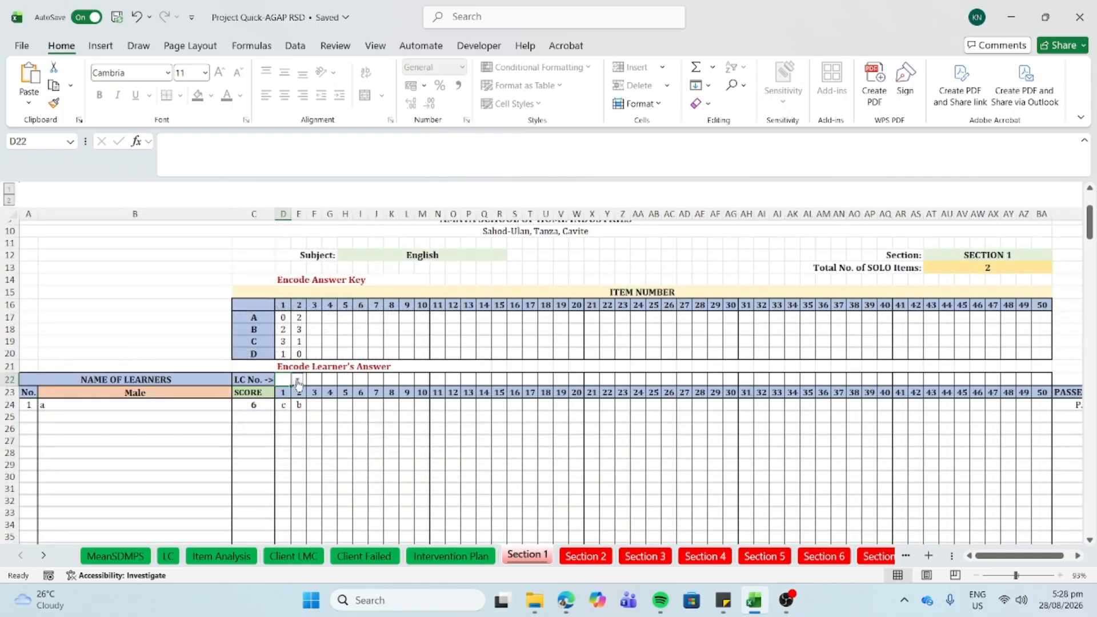
- Pick LC No. 1 for item 1 and LC No. 2 for item 2 from the dropdowns
click(297, 382)
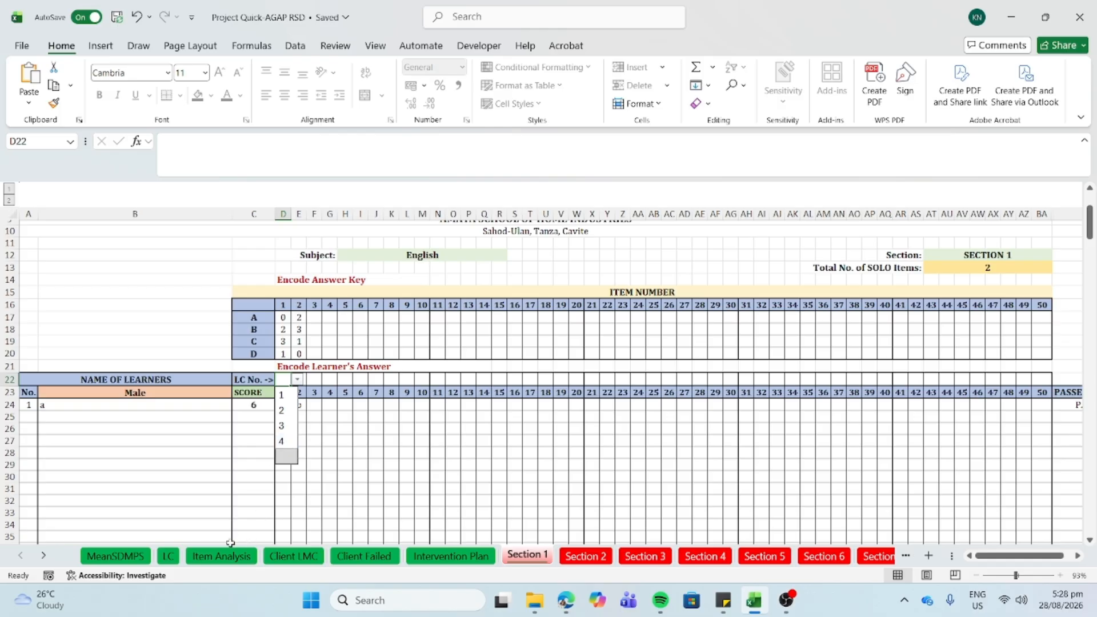
click(170, 556)
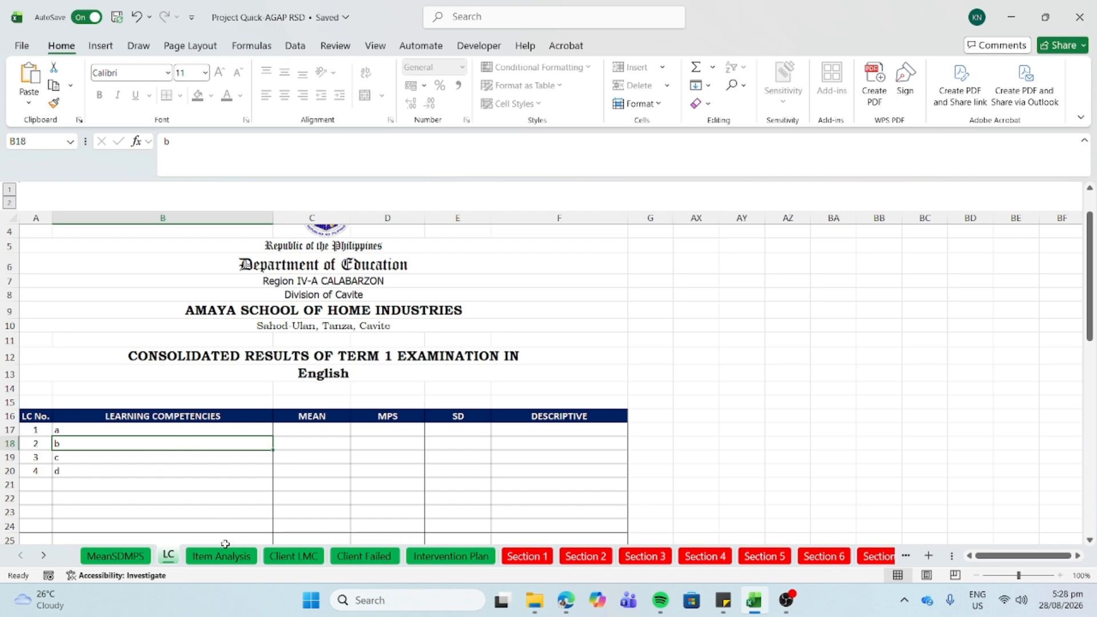
click(526, 557)
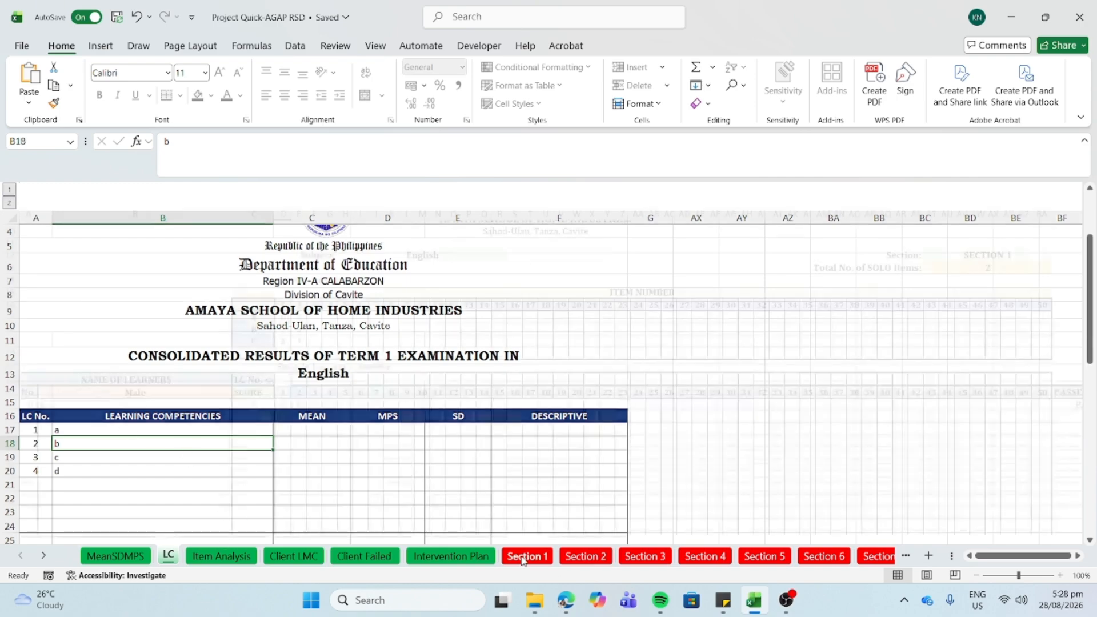
click(297, 379)
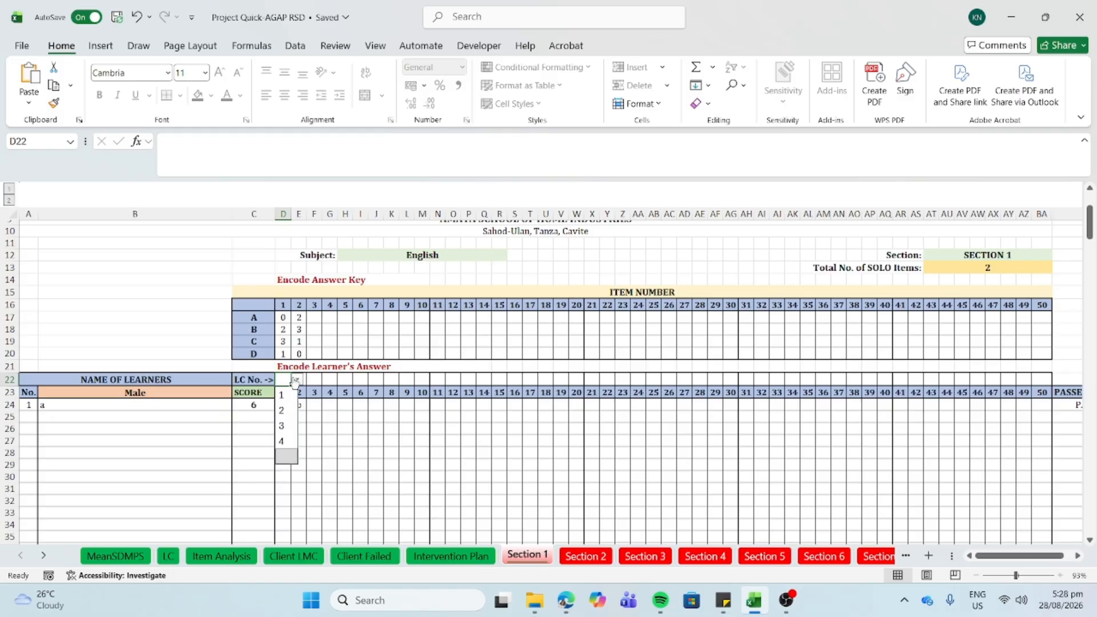
click(289, 394)
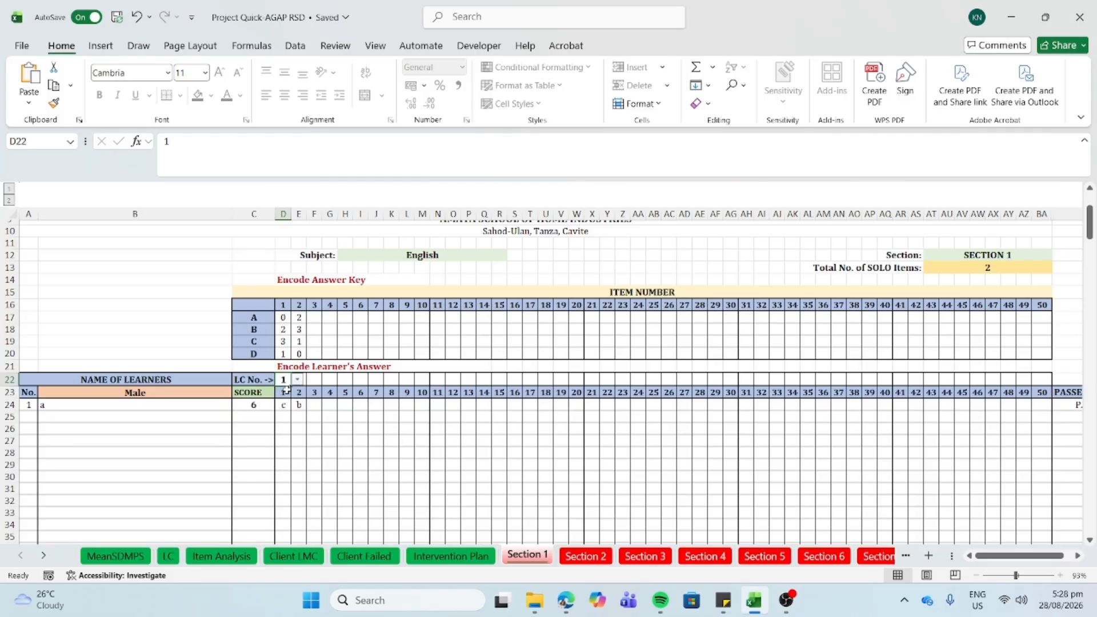
click(317, 381)
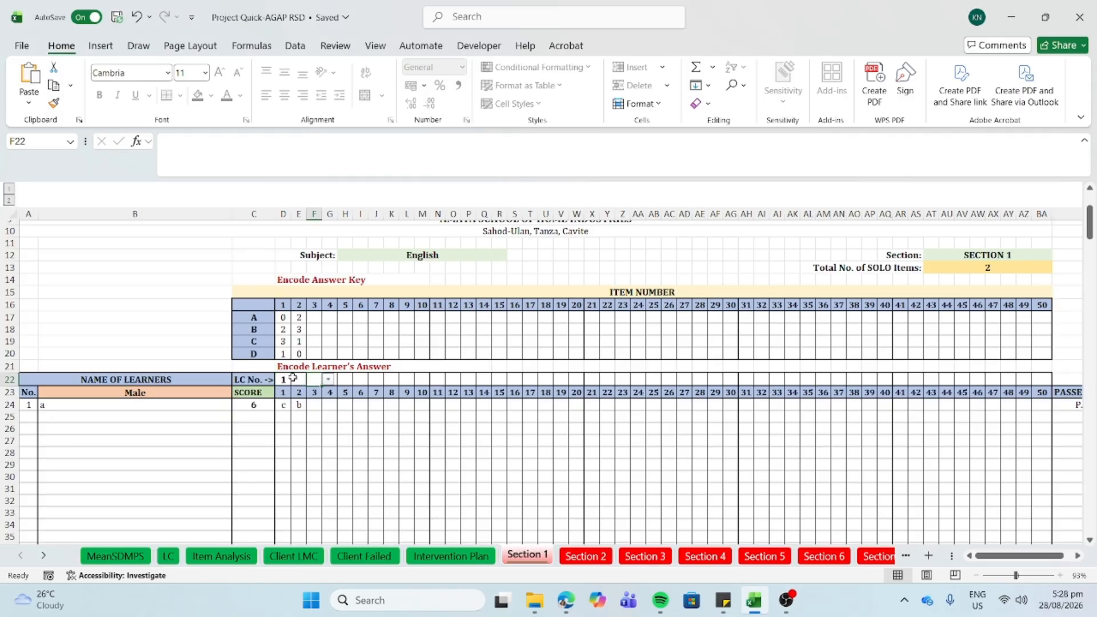
click(298, 380)
click(314, 380)
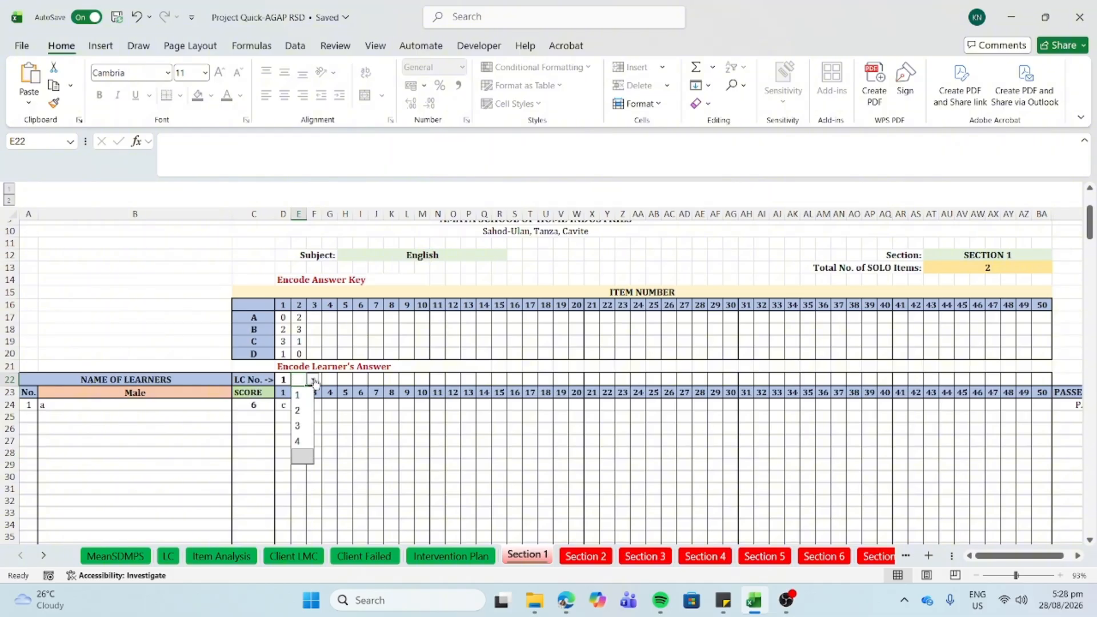
click(298, 410)
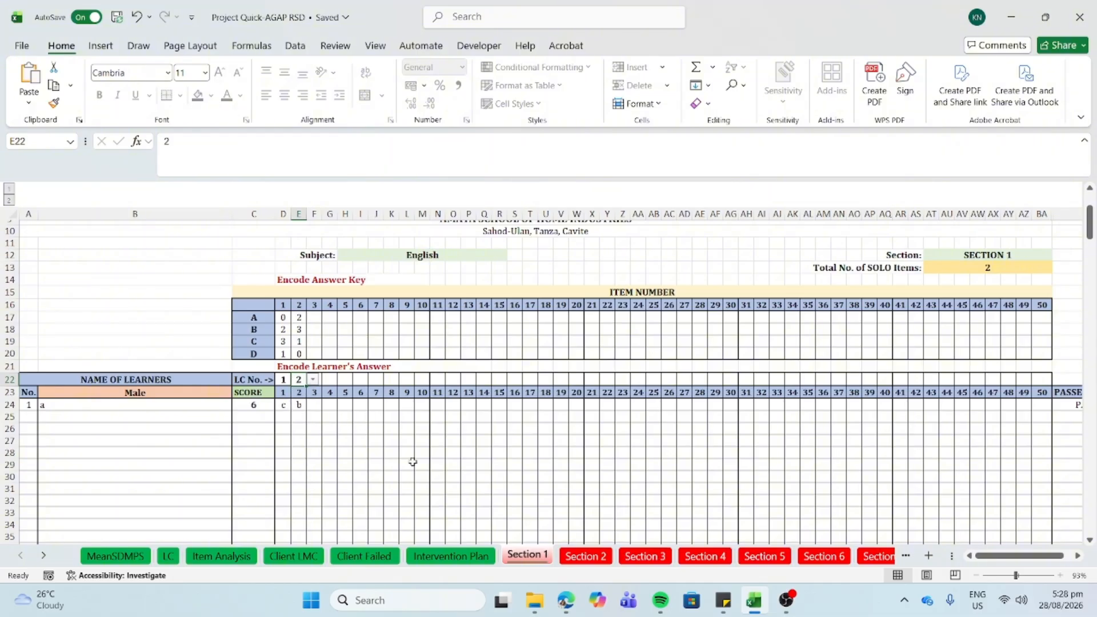
click(573, 557)
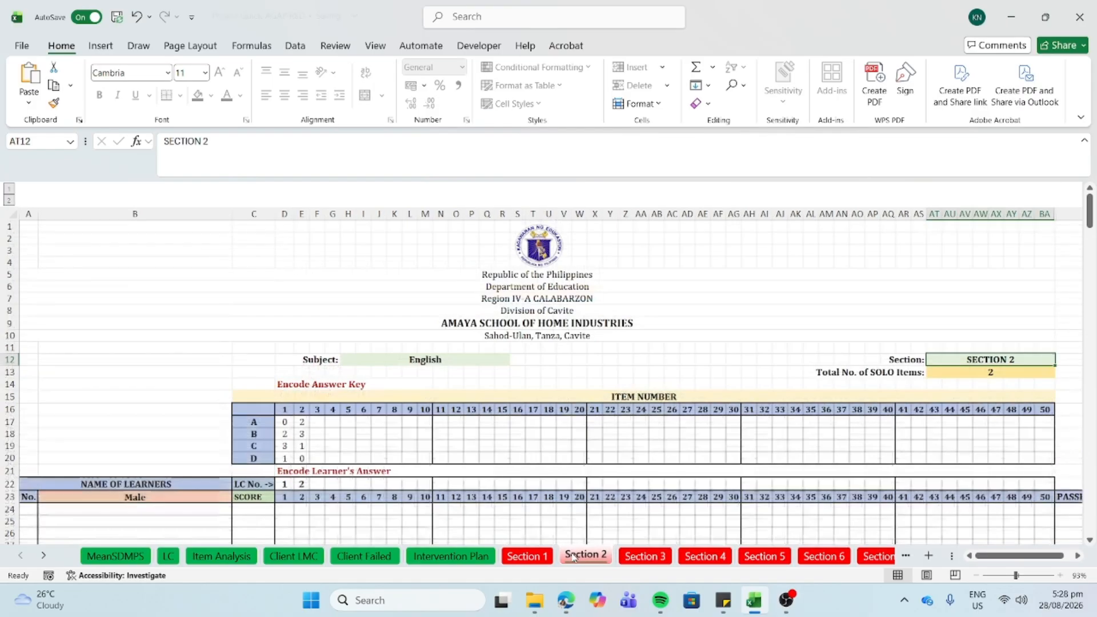
click(638, 559)
click(703, 557)
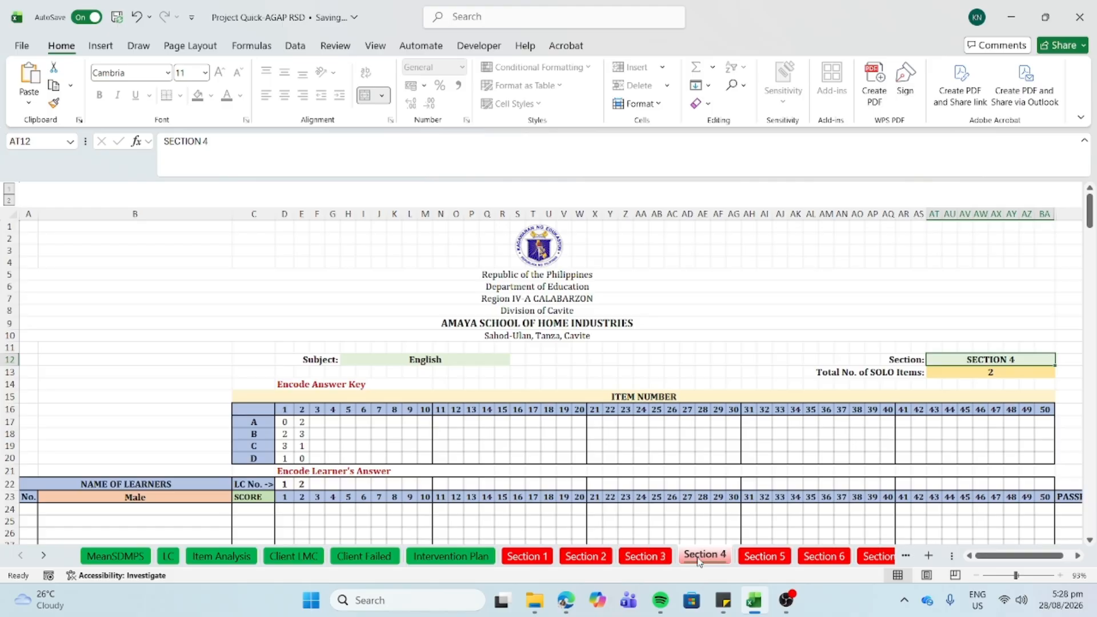
click(776, 556)
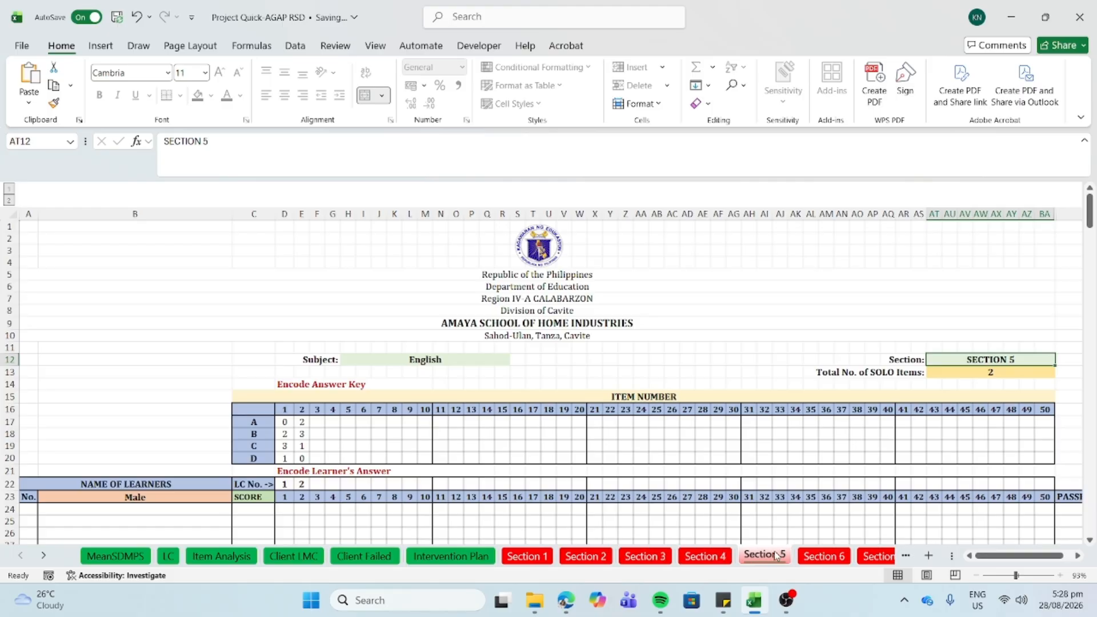
click(823, 556)
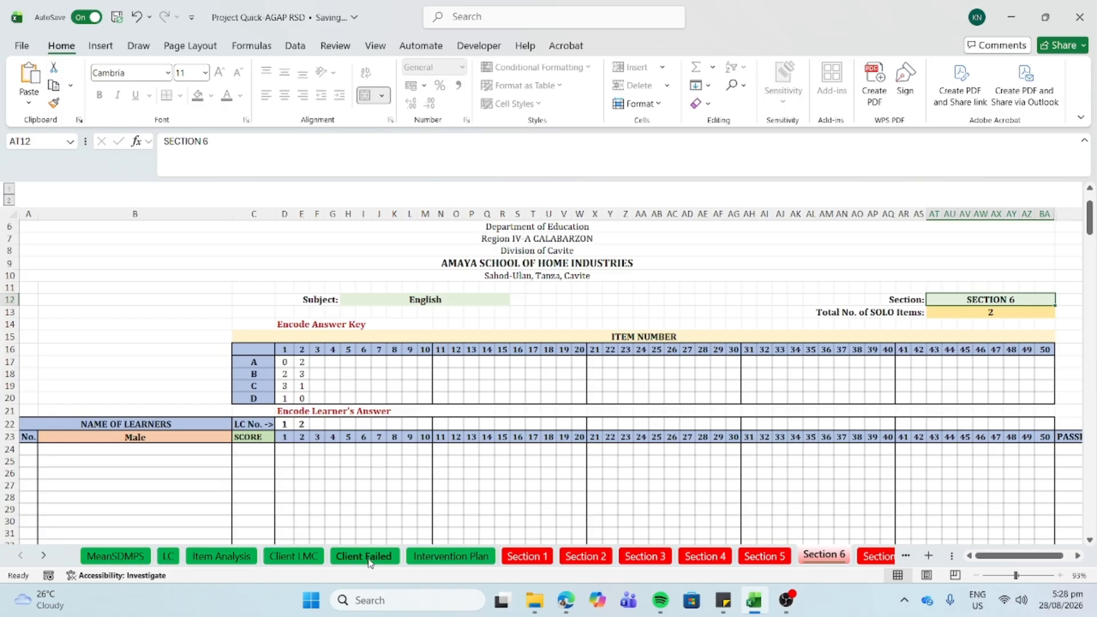
click(521, 558)
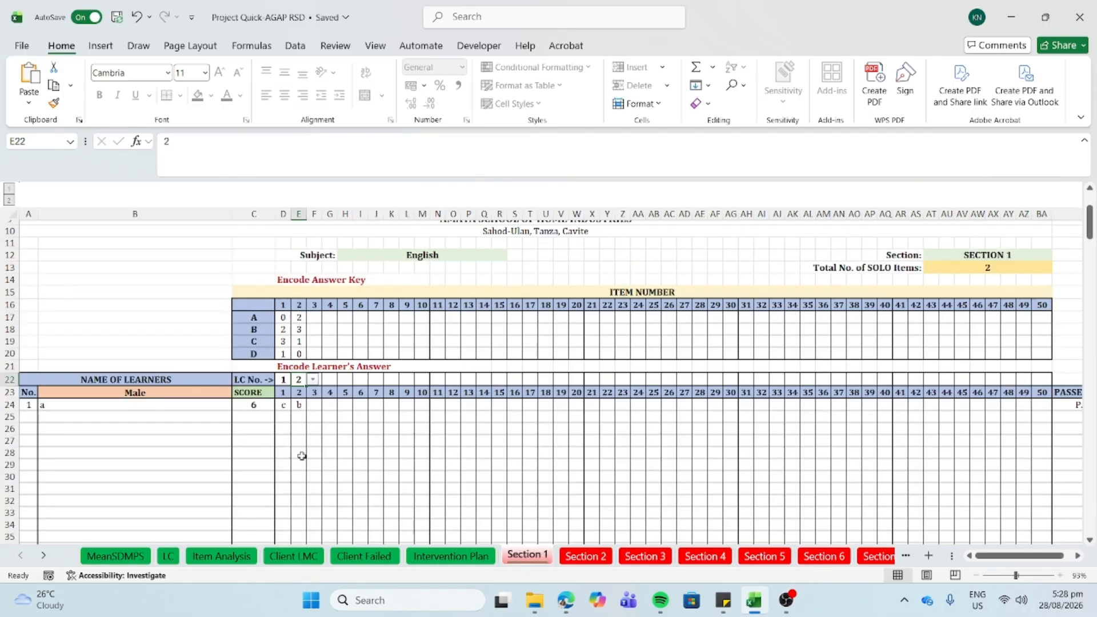
click(285, 416)
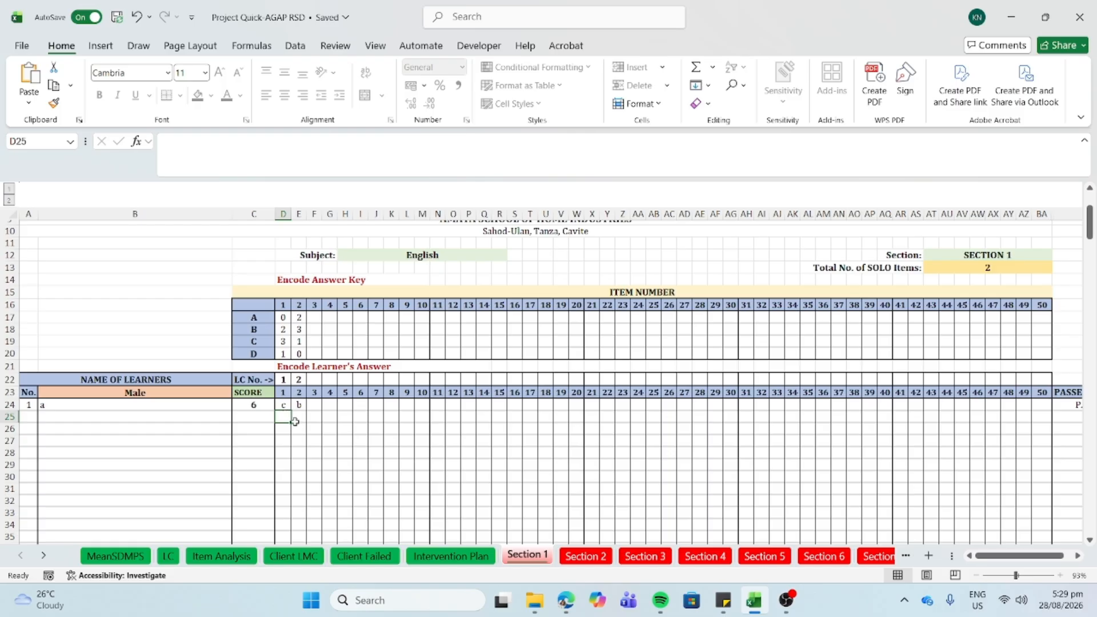
- On the Item Analysis sheet, inspect the competency dropdown in cell B16
click(212, 559)
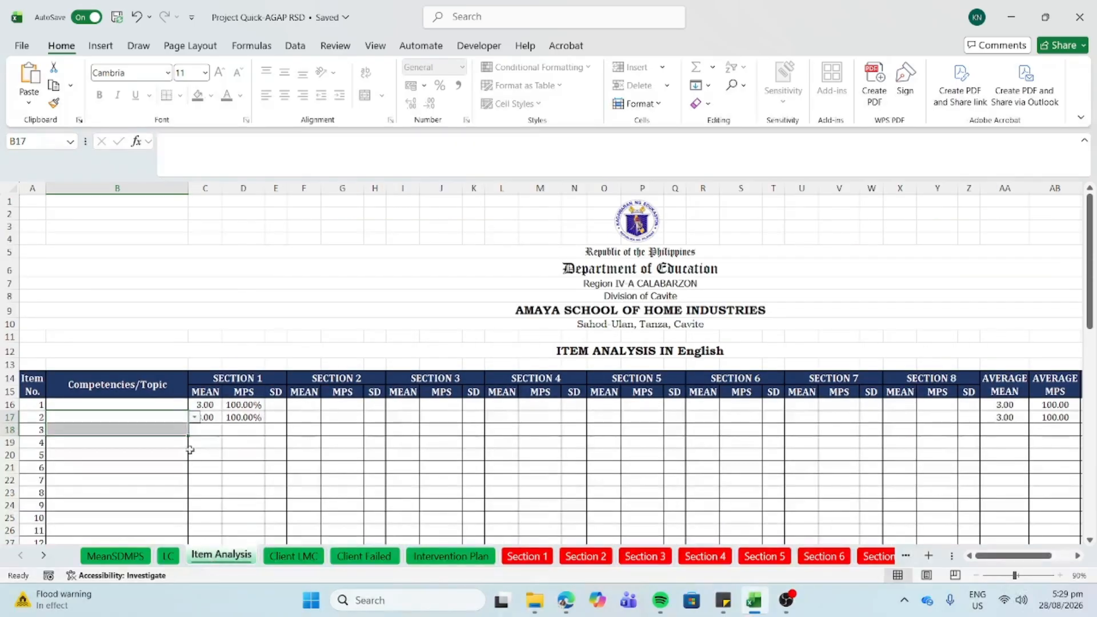
click(168, 404)
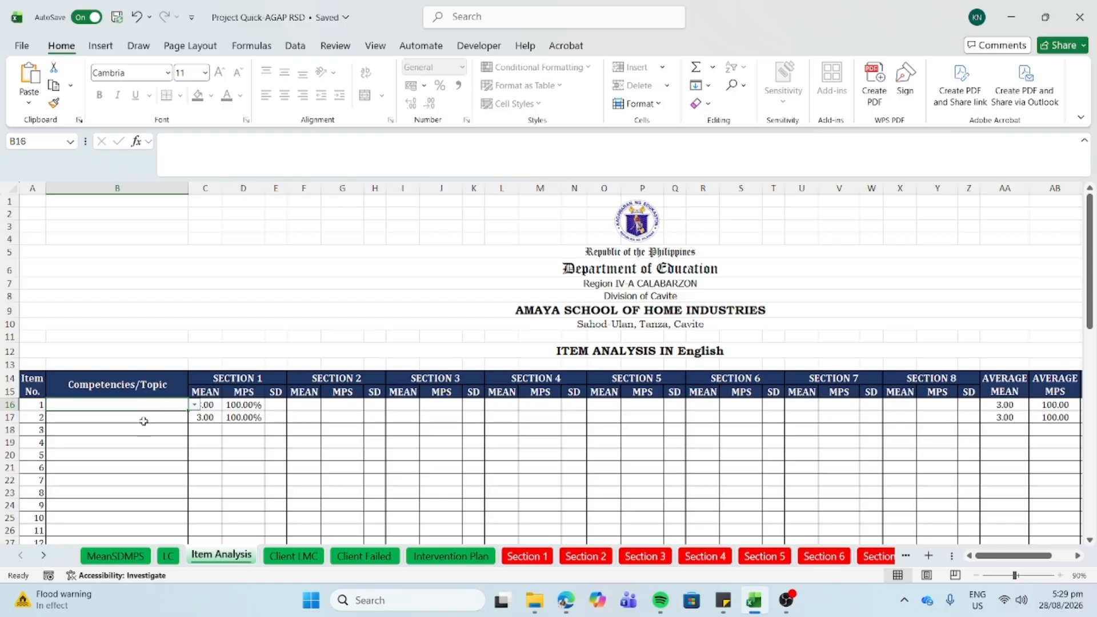
click(168, 556)
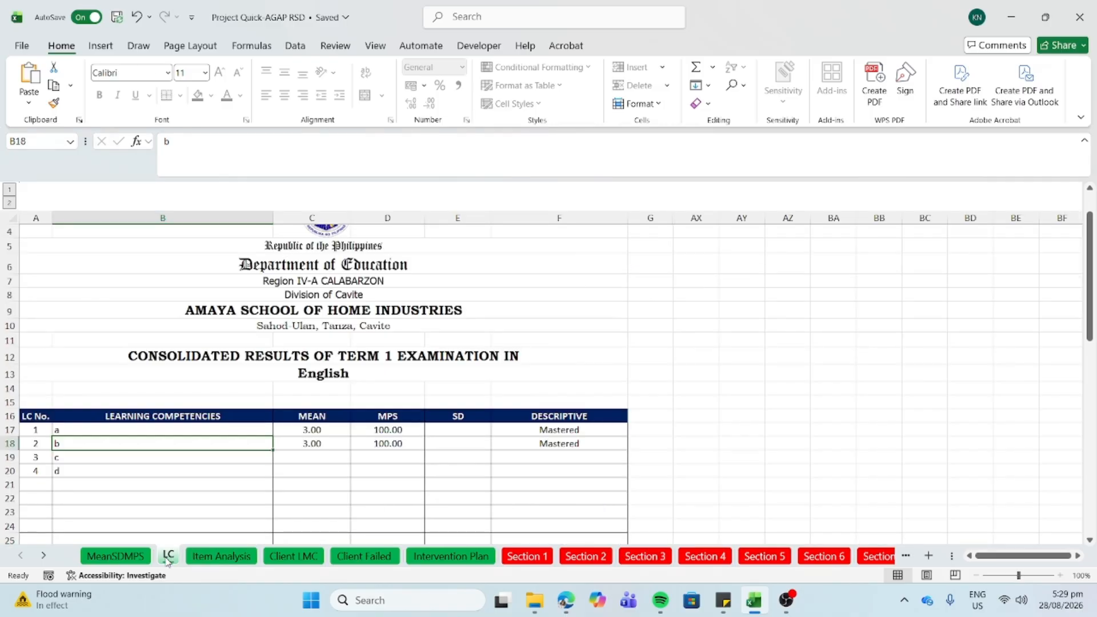
click(197, 558)
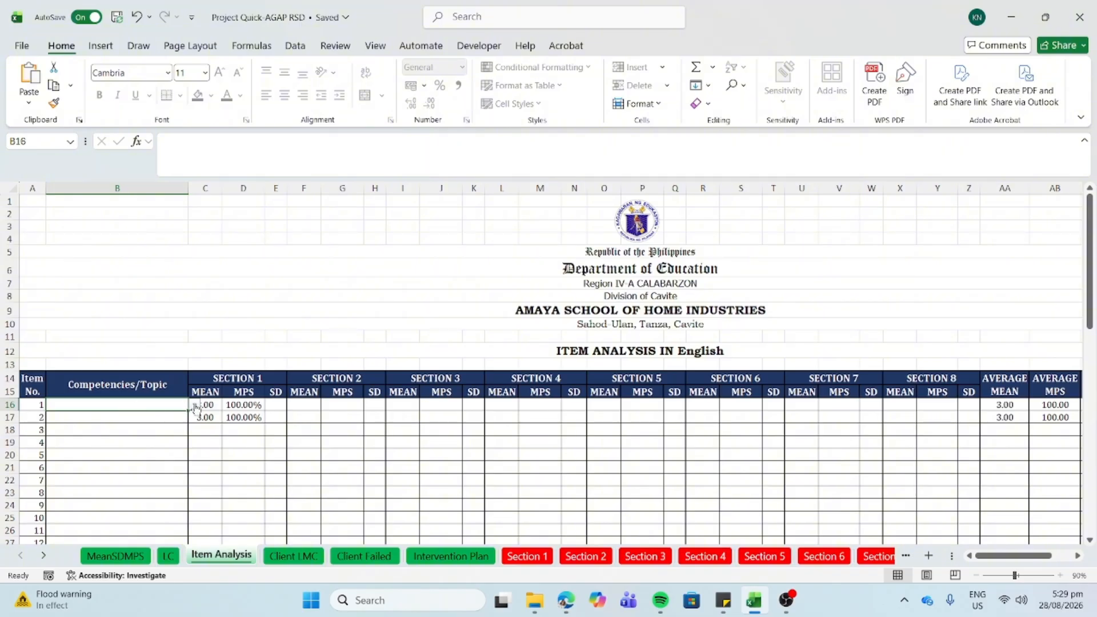
click(195, 405)
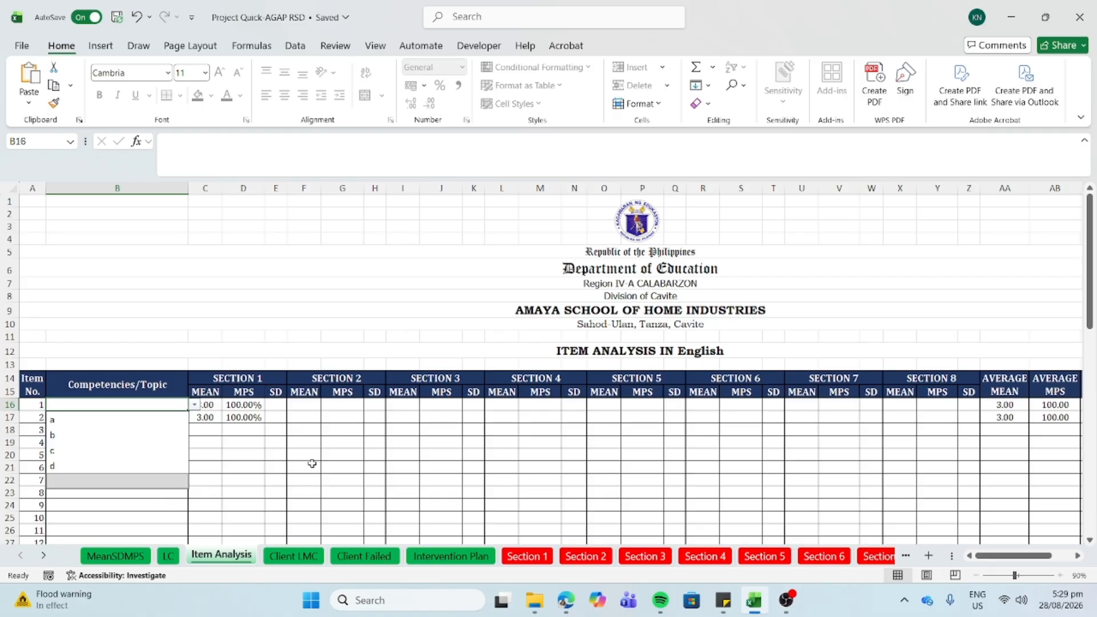
click(215, 432)
click(167, 407)
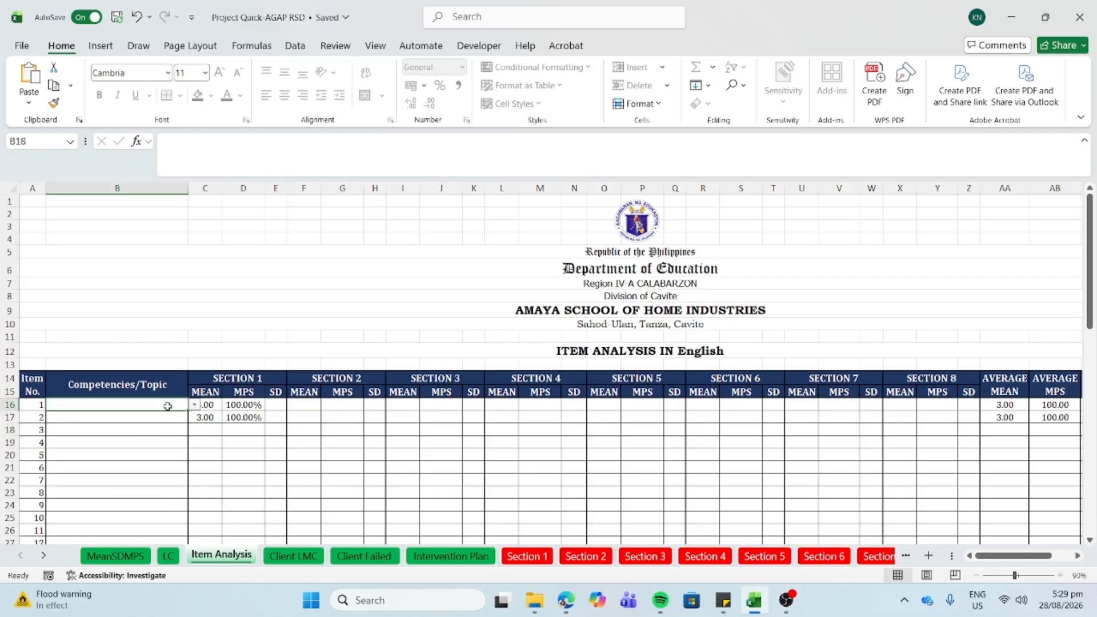
click(195, 406)
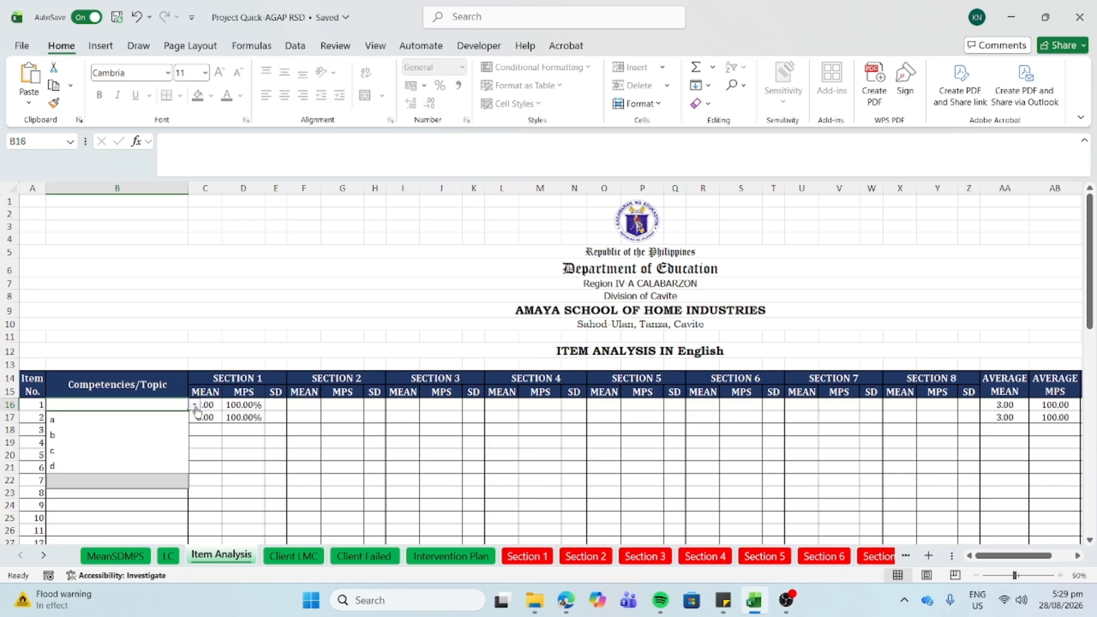
click(208, 443)
click(165, 421)
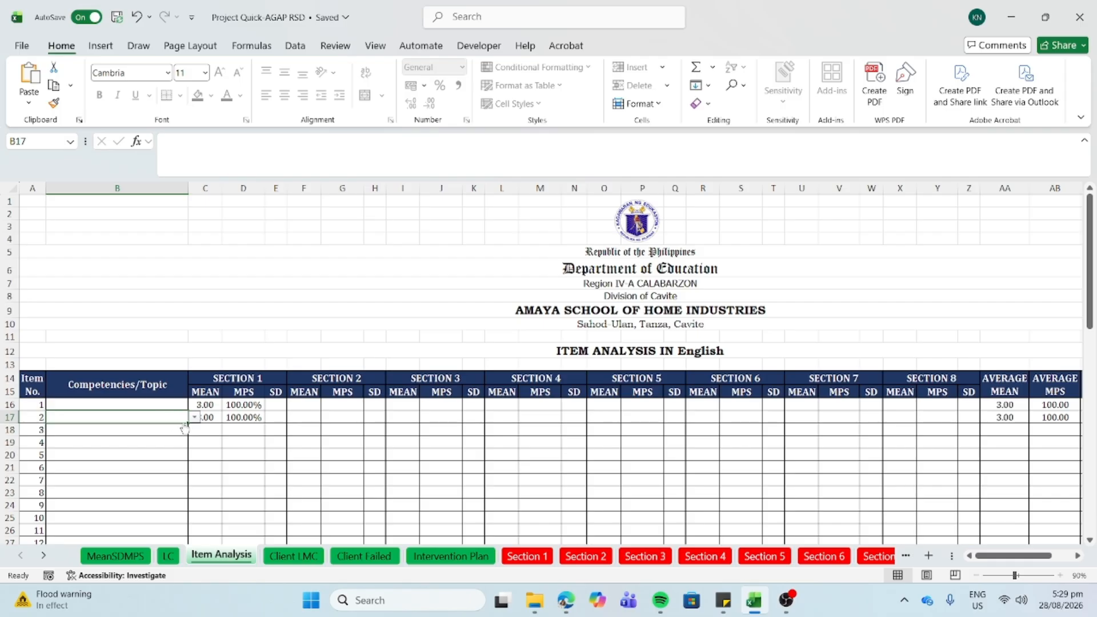
scroll(166, 458, down, 2)
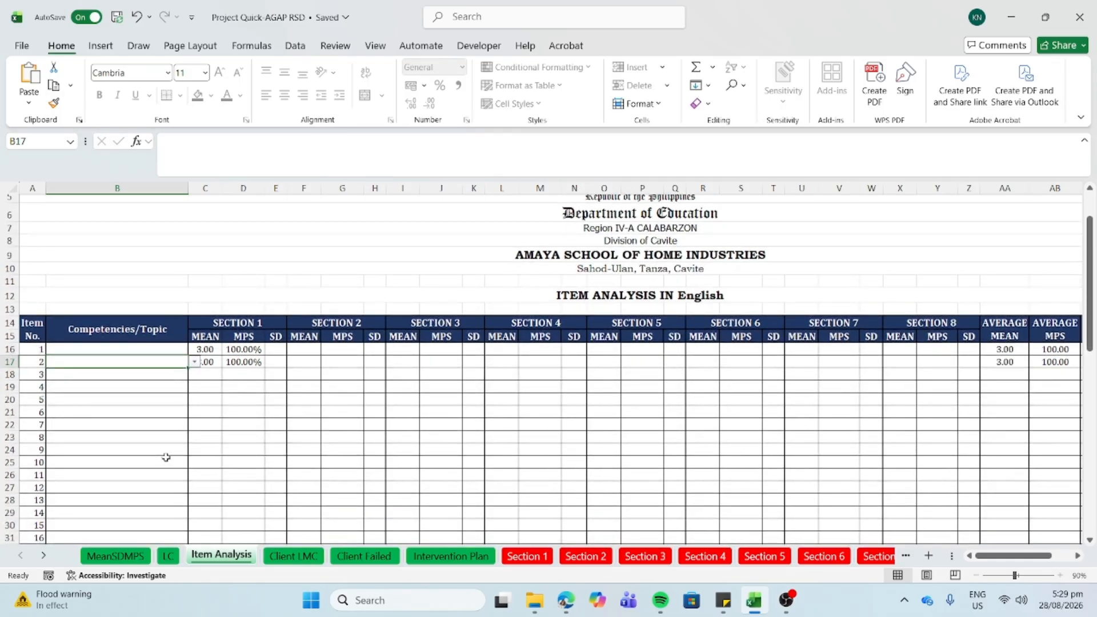
- Label items 1–4 with competencies a, b, c and d
click(175, 350)
text(a)
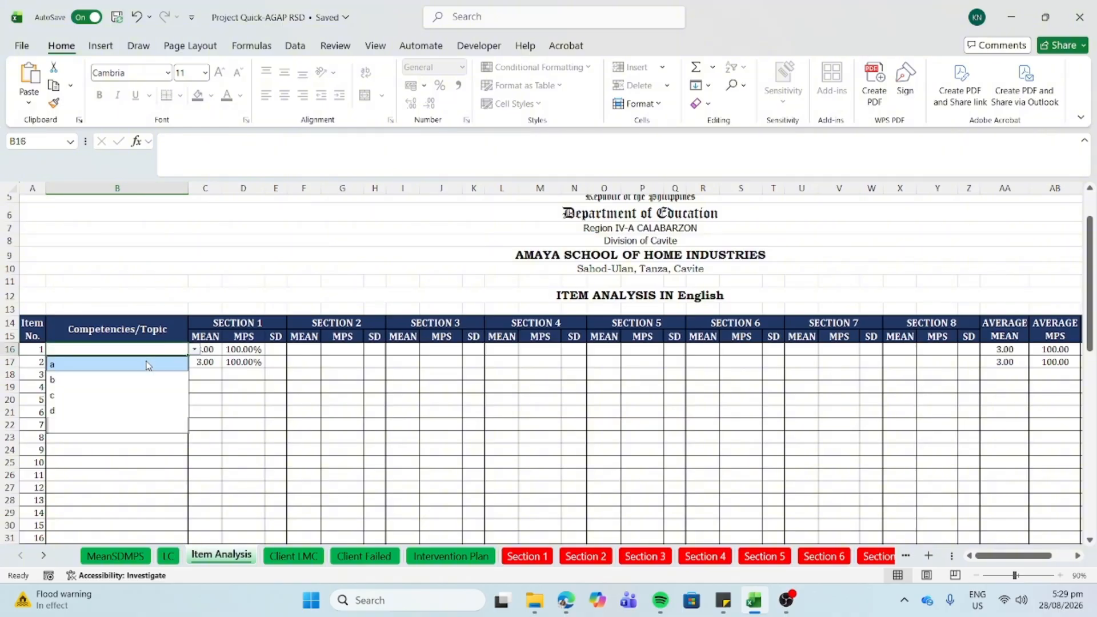
click(172, 363)
click(195, 362)
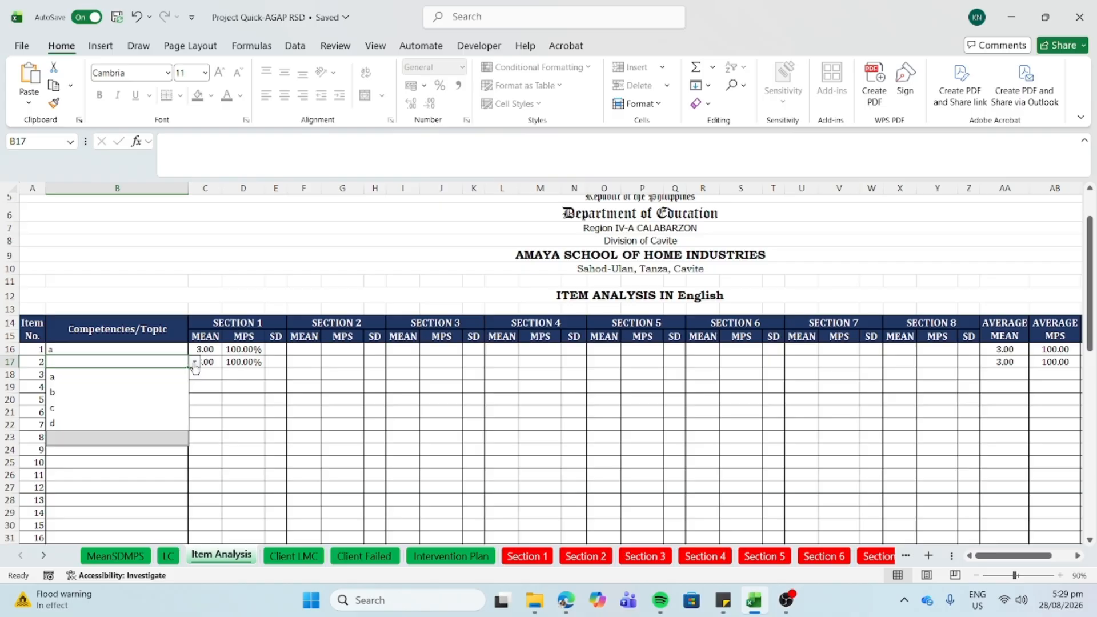
click(144, 392)
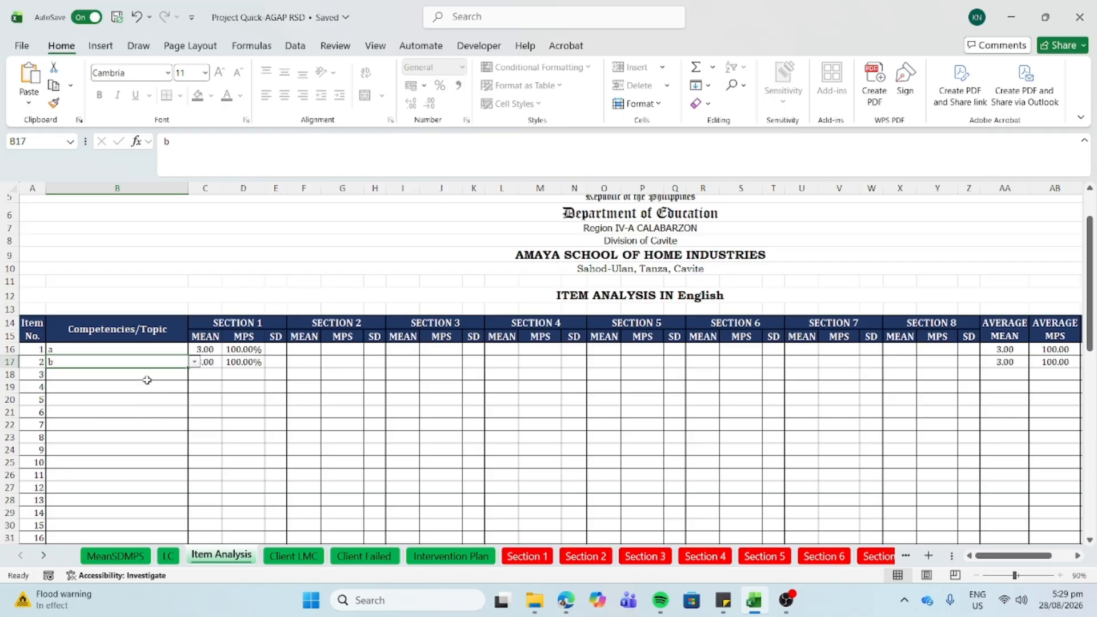
click(174, 376)
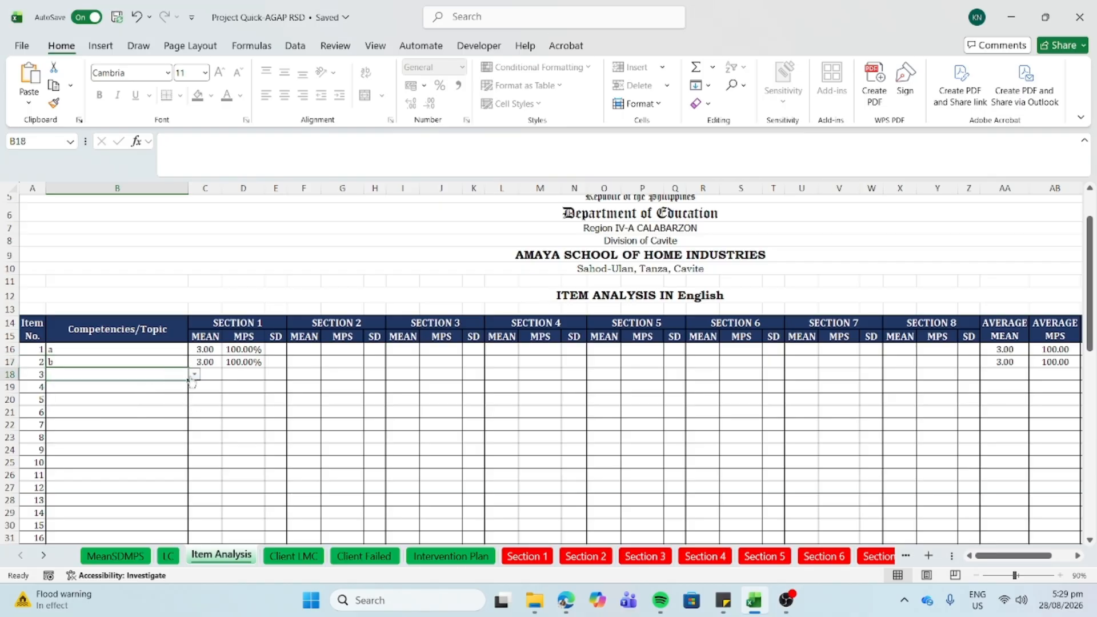
click(195, 377)
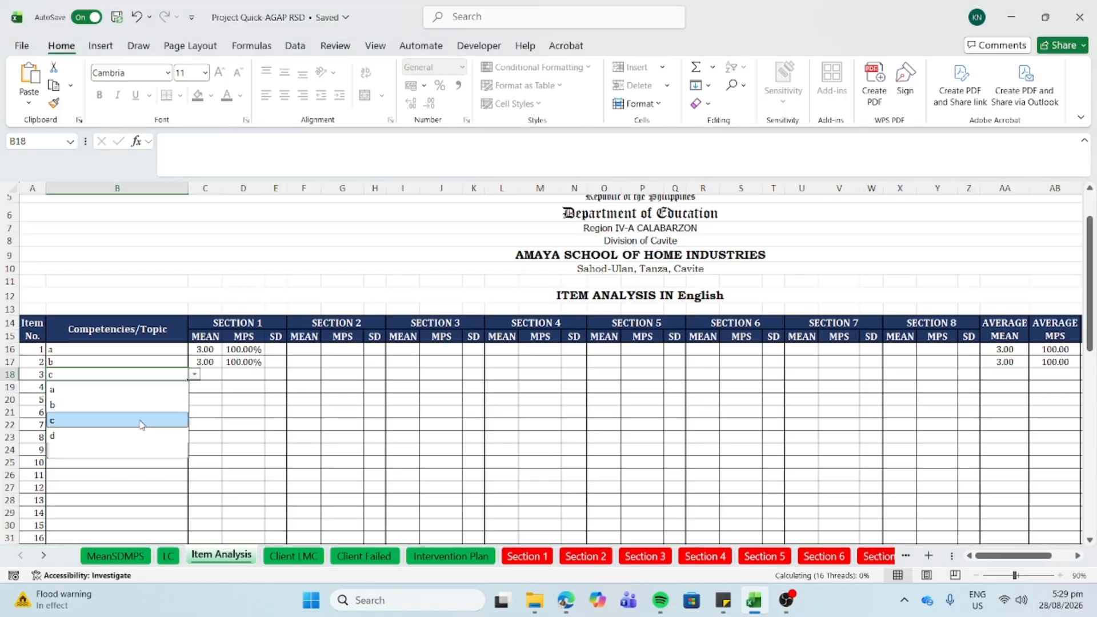
click(142, 422)
click(115, 389)
click(194, 387)
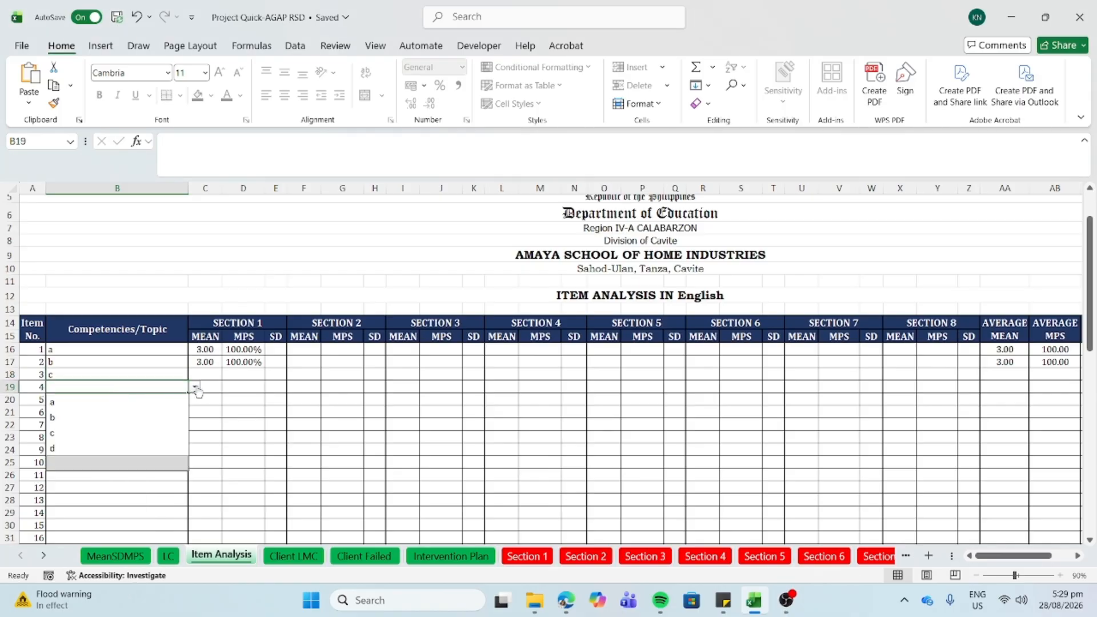
click(87, 448)
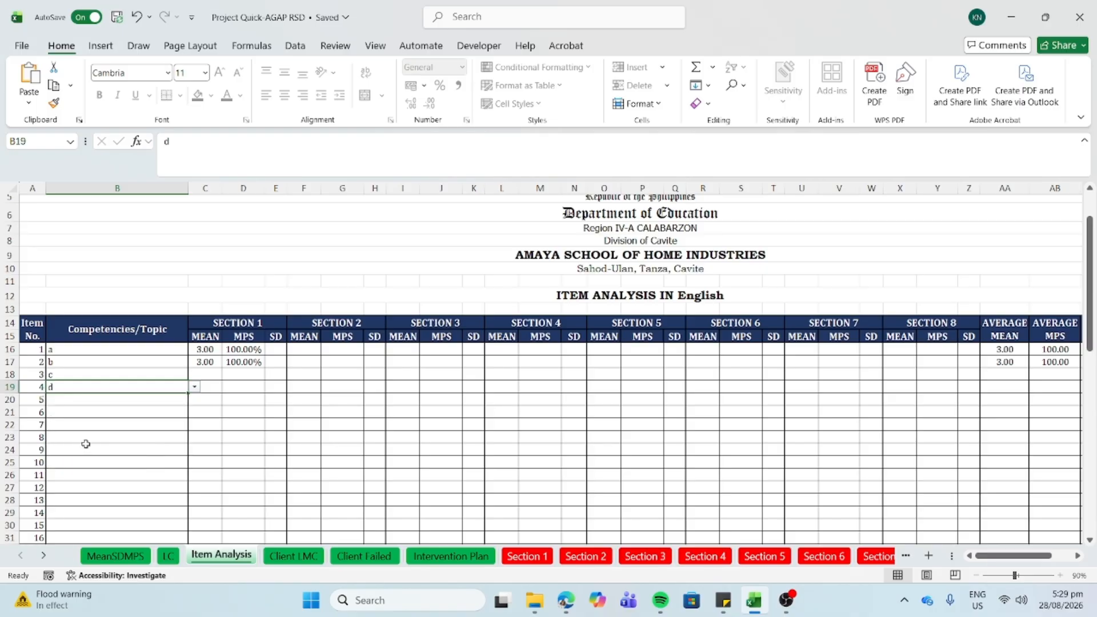
click(527, 556)
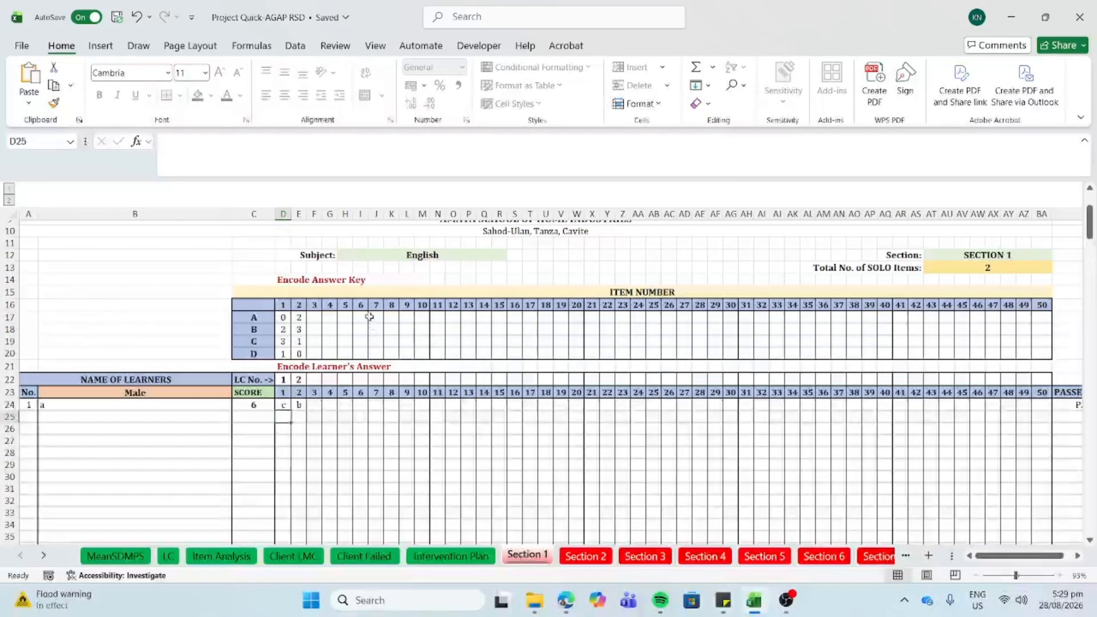
- Enter item 3's answer key as 0, 1, 2, 3 for choices A–D
click(313, 316)
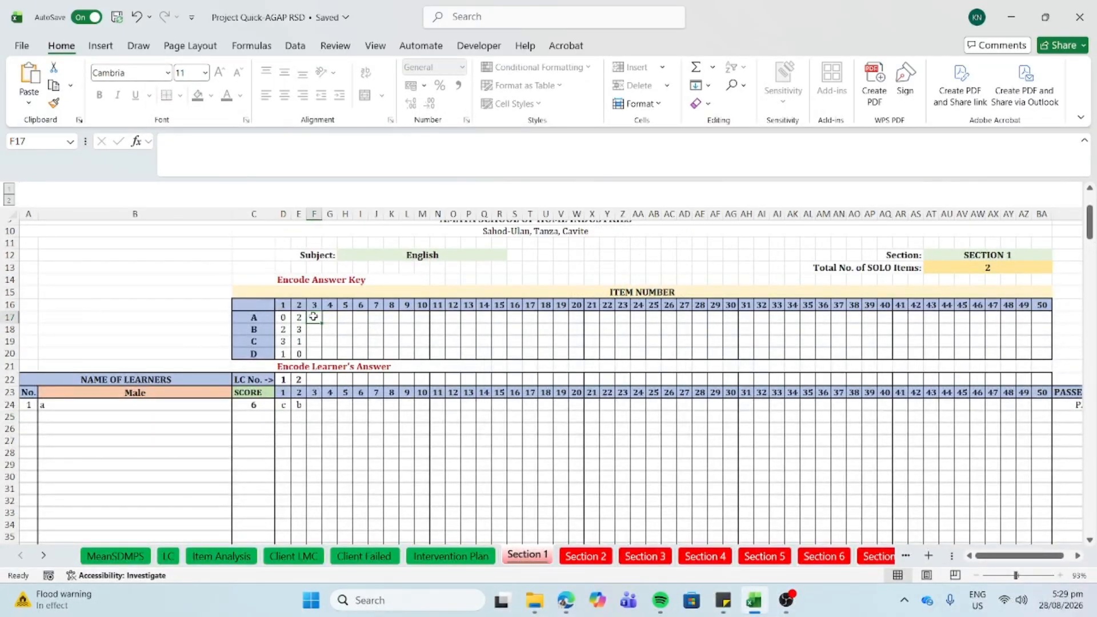
text(0)
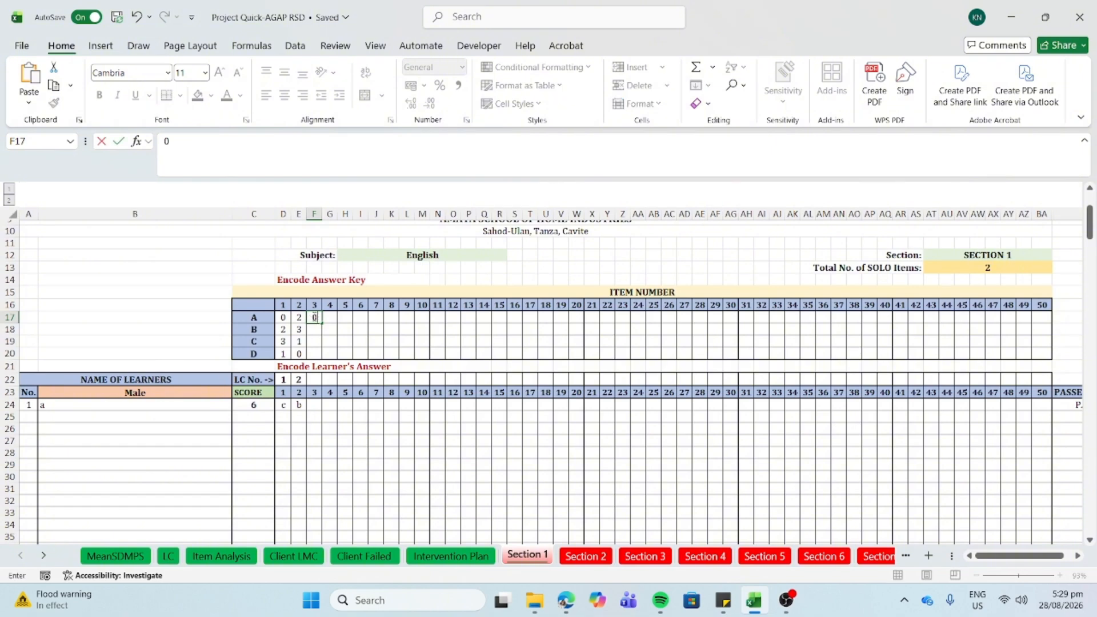
key(Return)
text(1)
key(Return)
text(2)
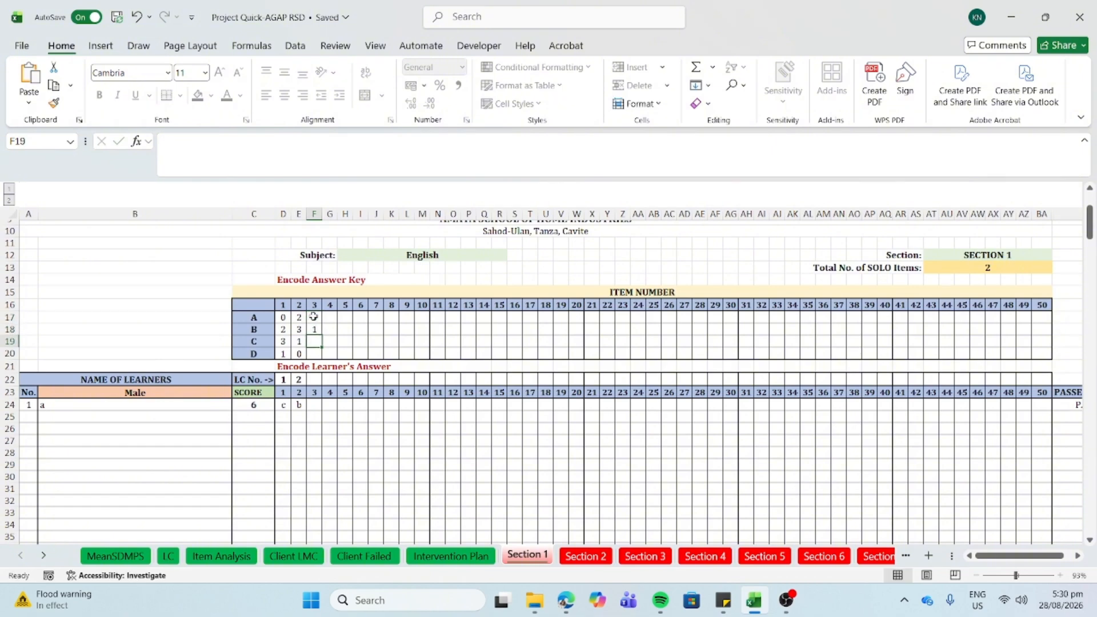
key(Return)
text(3)
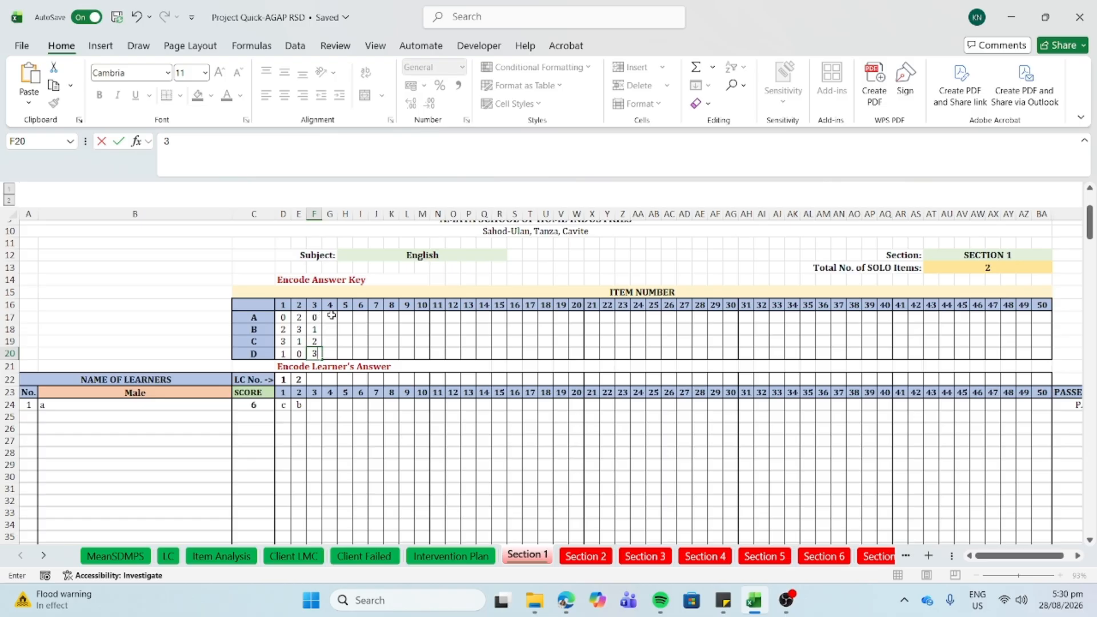
- Enter item 4's answer key as 3, 2, 1, 0 for choices A–D
click(332, 316)
key(Return)
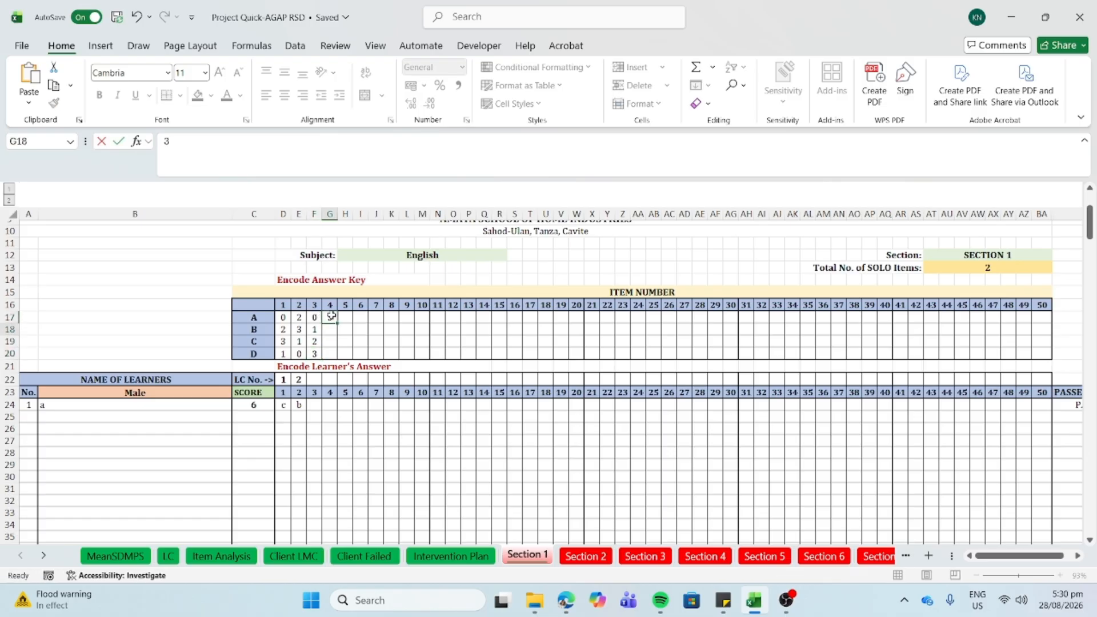
text(2)
key(Return)
text(1)
key(Return)
text(0)
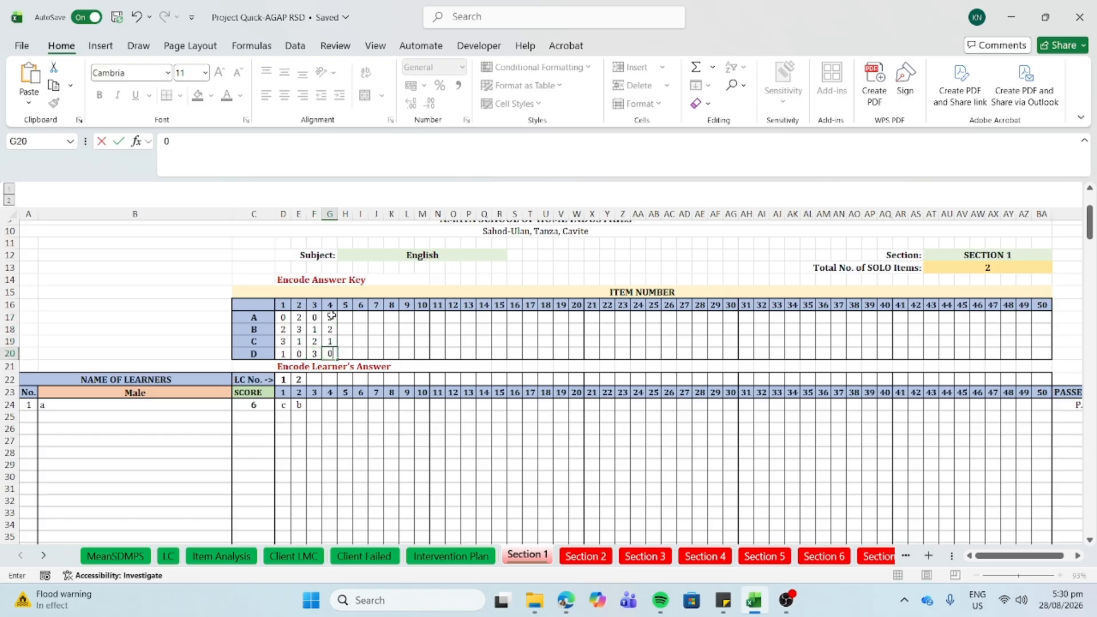
click(351, 318)
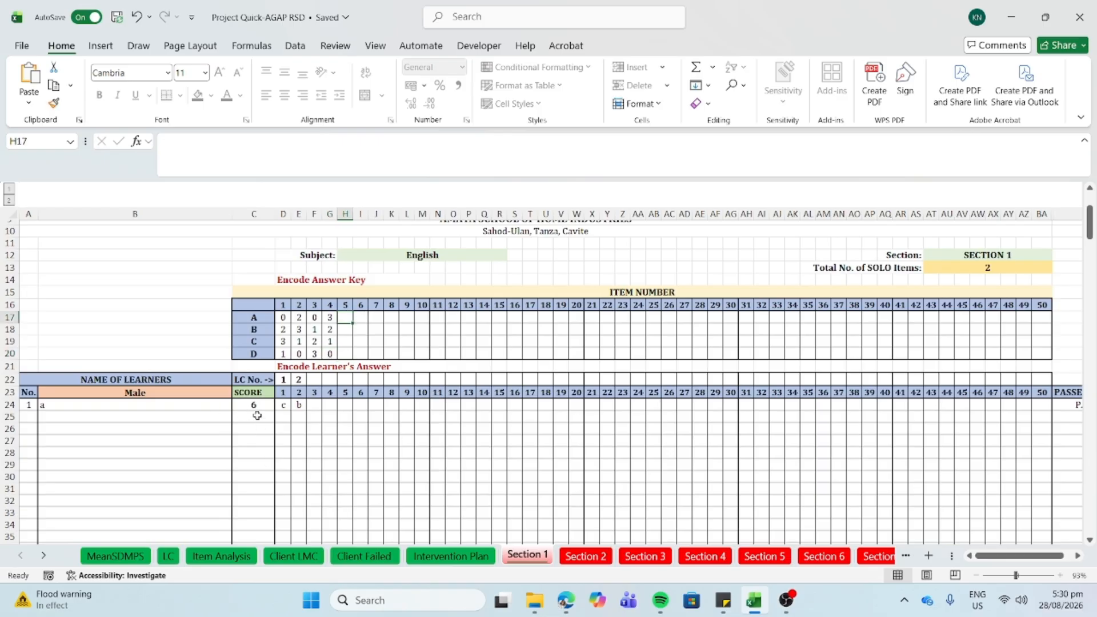
- Enter b in B25 as male learner number 2
click(185, 417)
text(a)
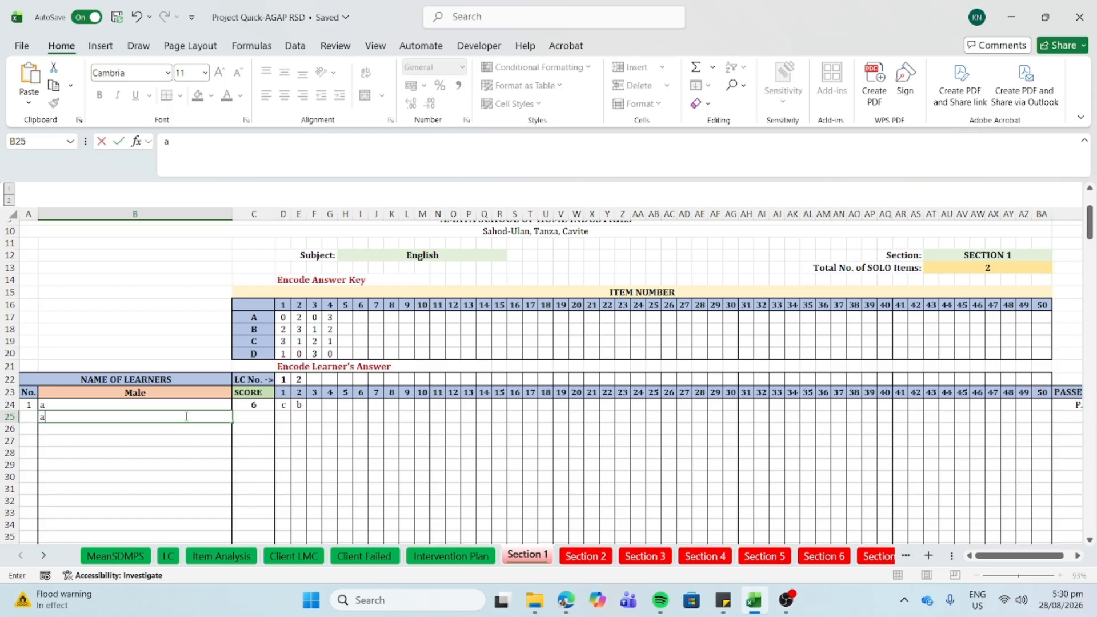
key(BackSpace)
text(b)
key(Return)
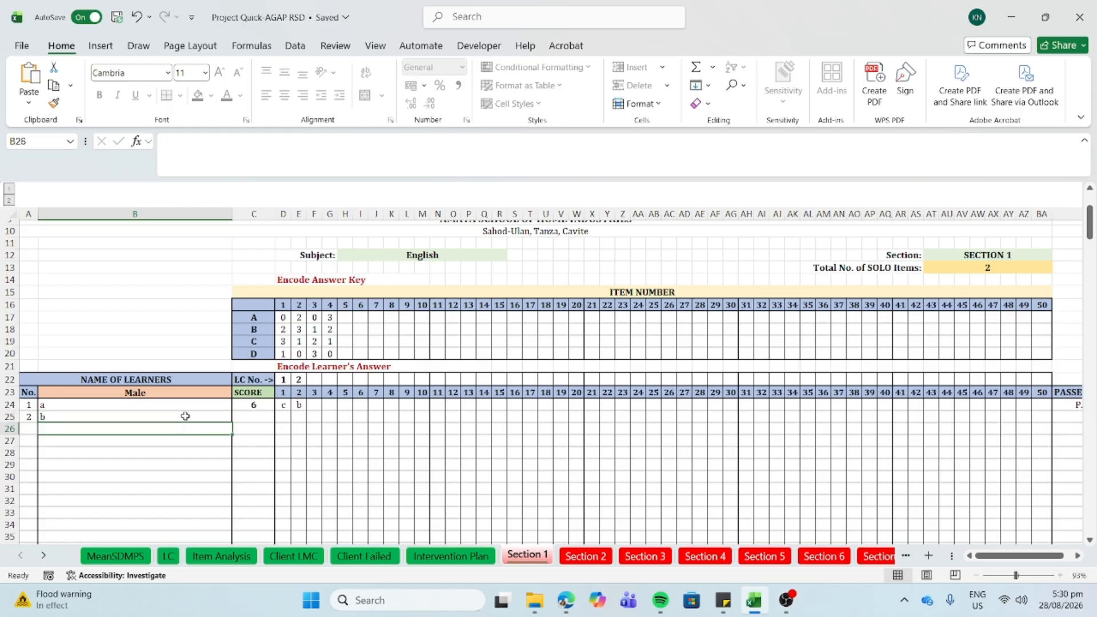
- Record learner a's answers a and c for items 3 and 4 in F24 and G24
click(314, 405)
text(a)
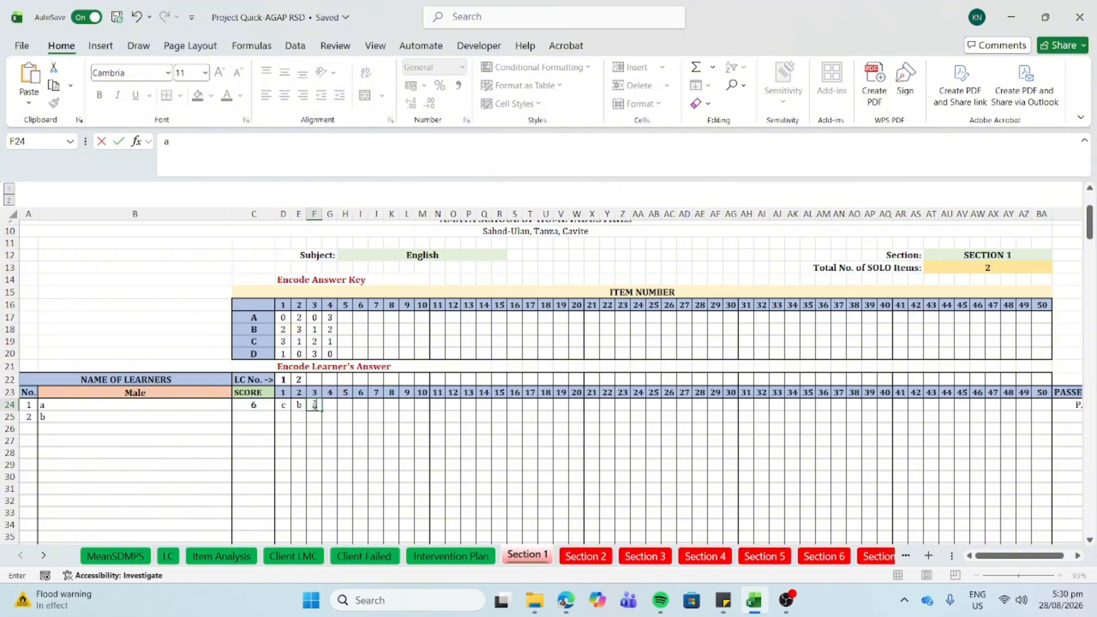
key(Tab)
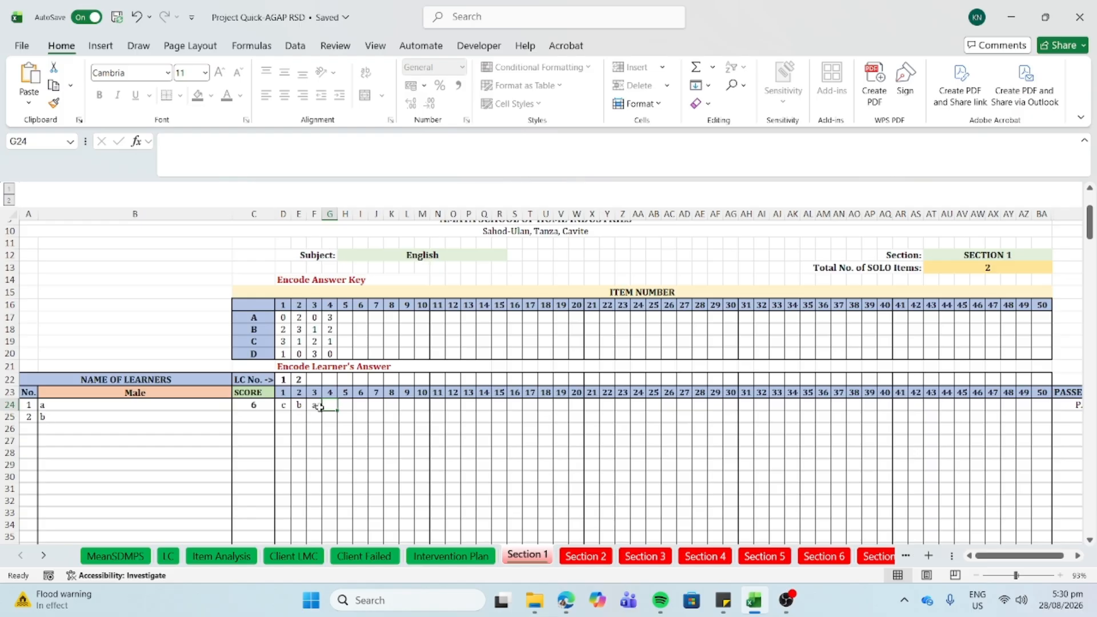
text(c)
click(314, 418)
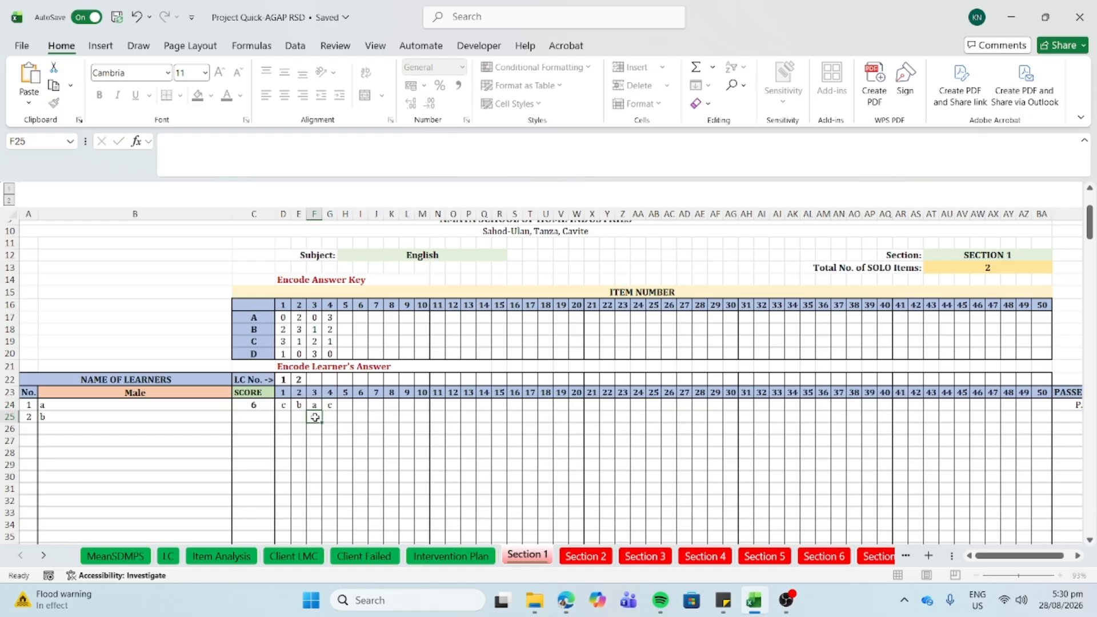
scroll(315, 417, down, 5)
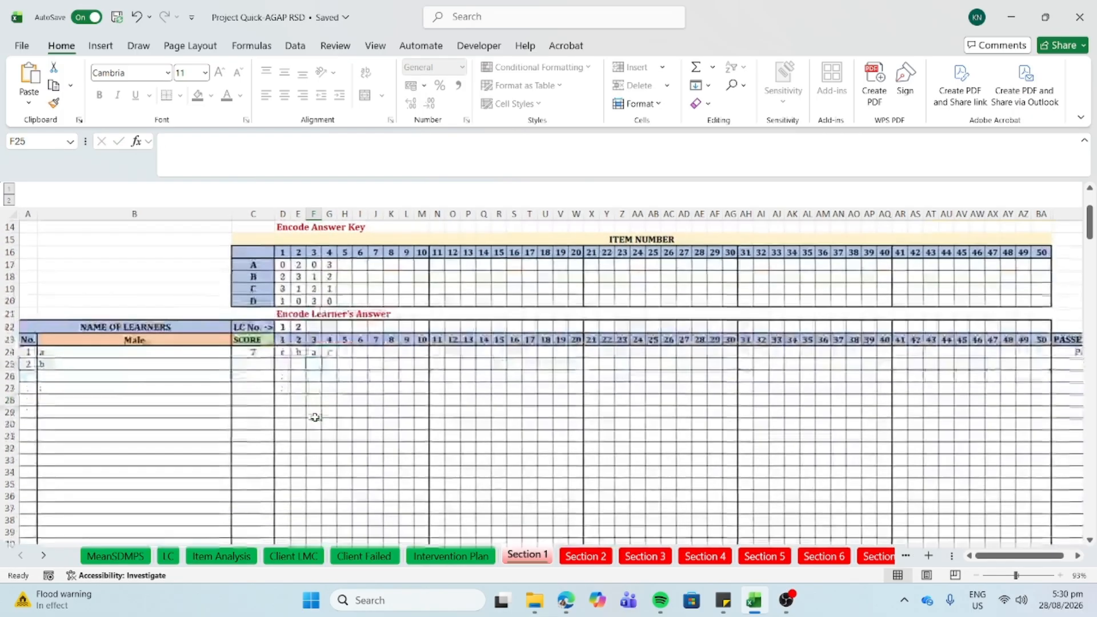
scroll(314, 417, up, 3)
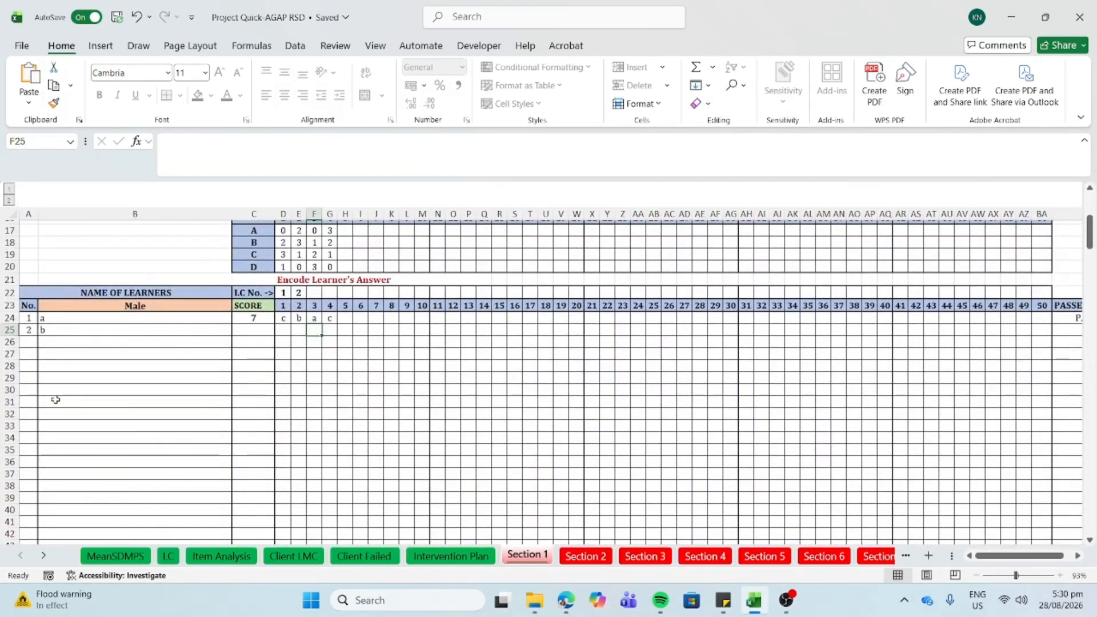
click(96, 392)
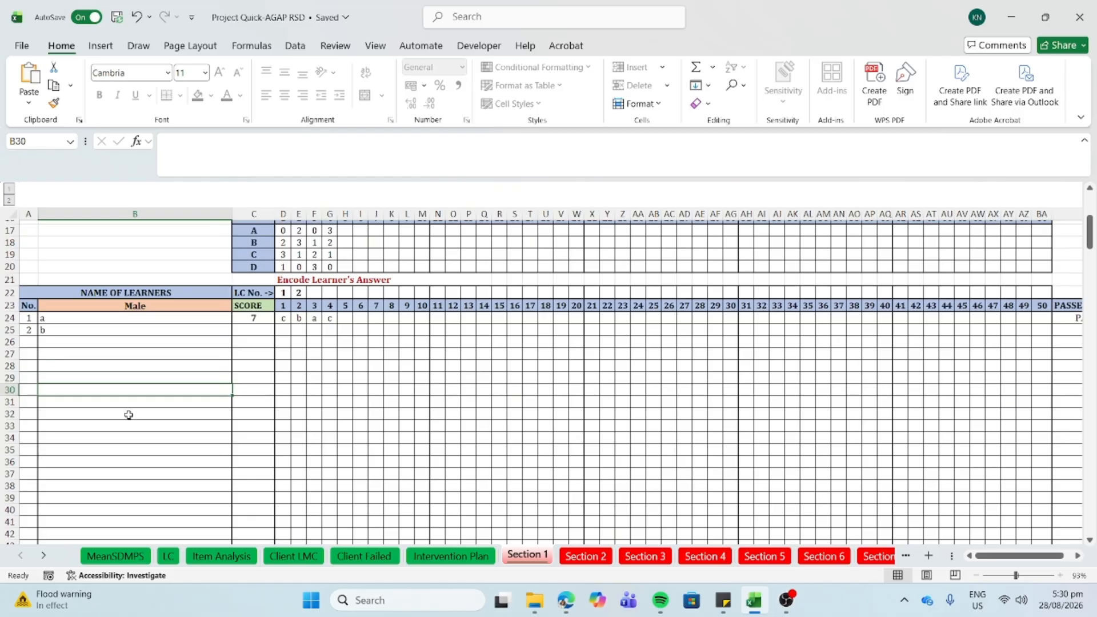
scroll(129, 415, down, 20)
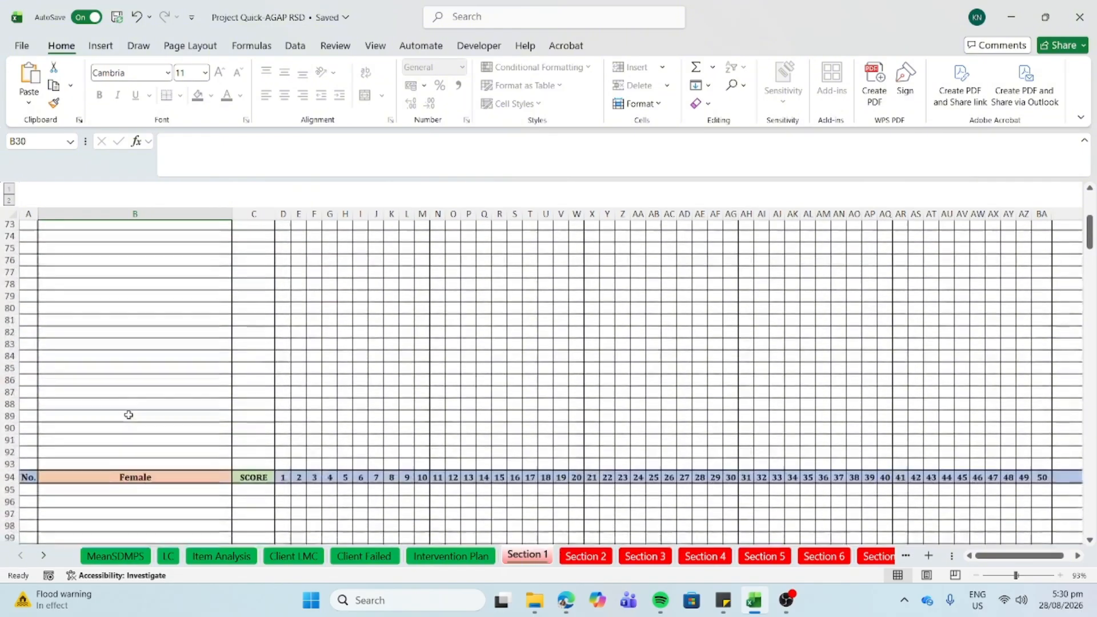
scroll(128, 415, up, 2)
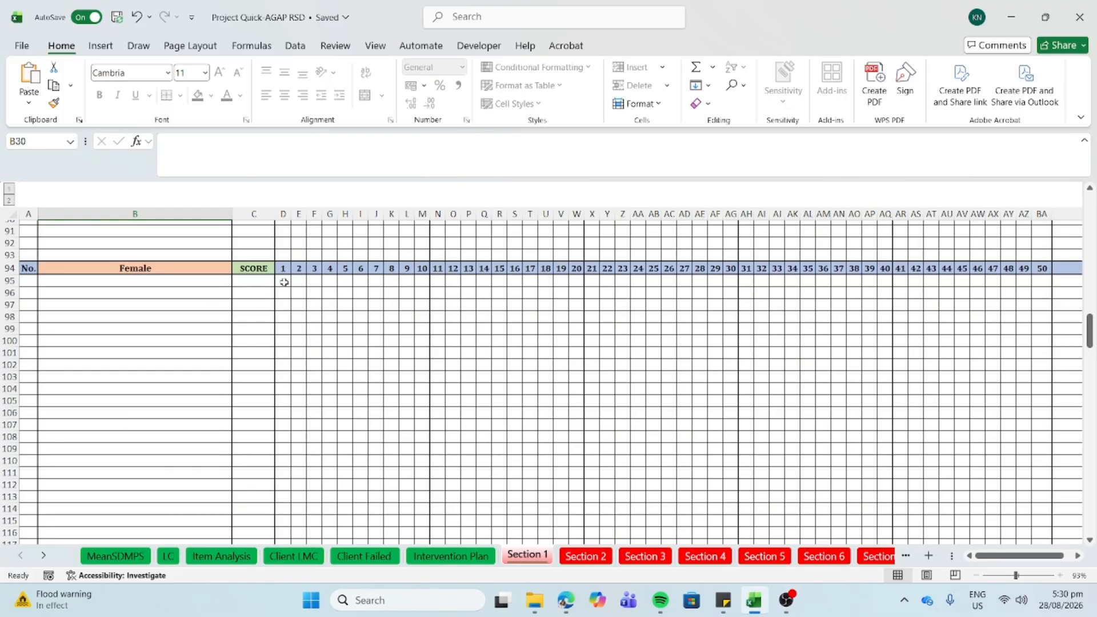
click(195, 277)
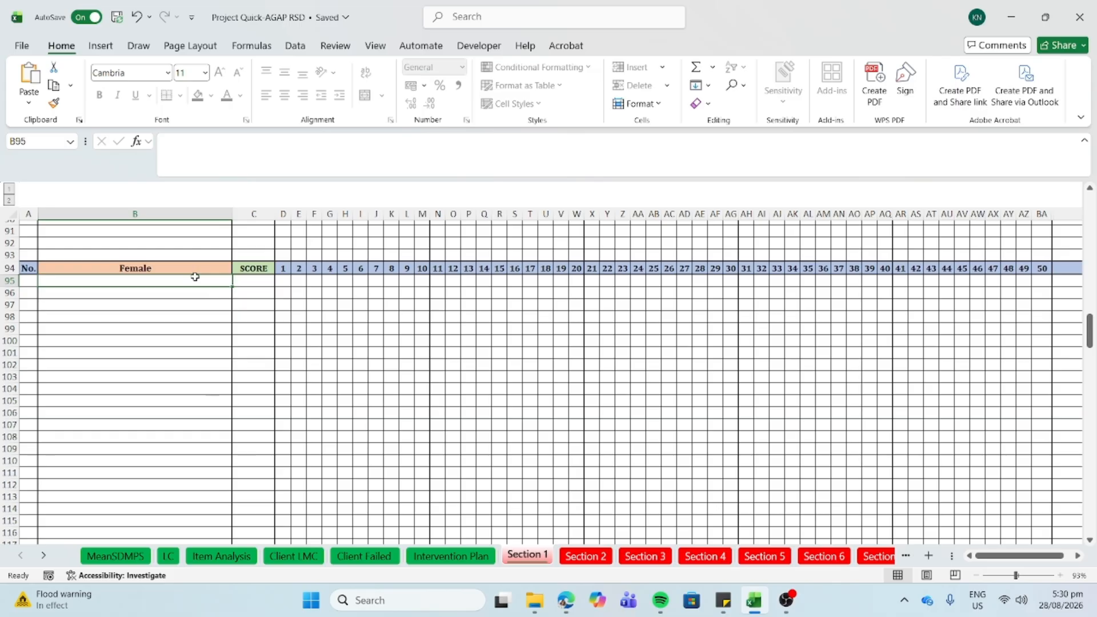
scroll(195, 277, up, 20)
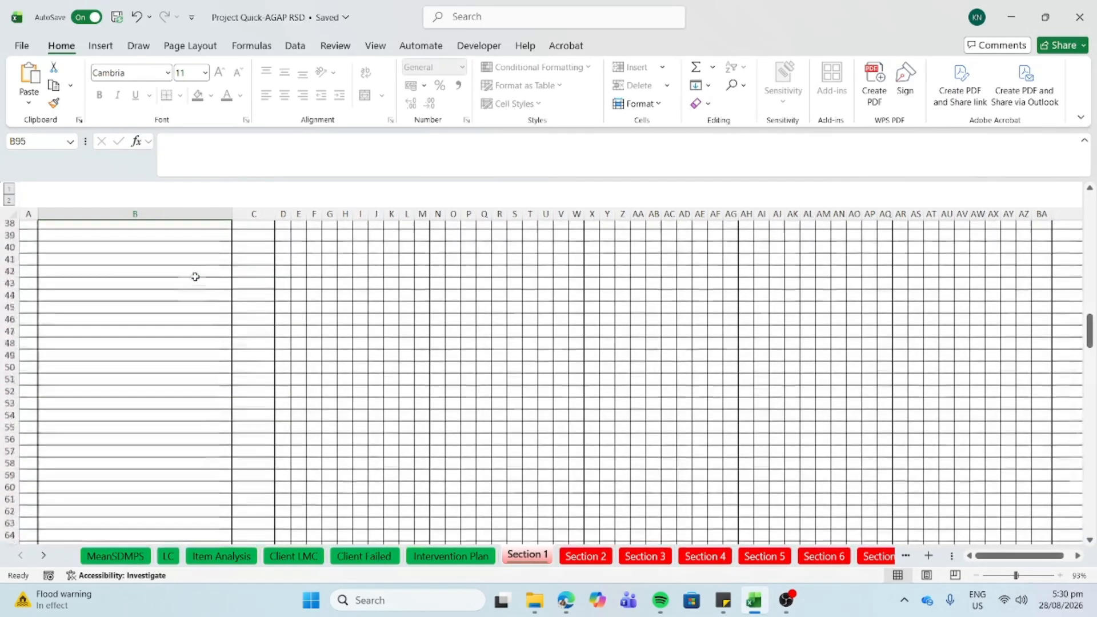
scroll(195, 277, down, 15)
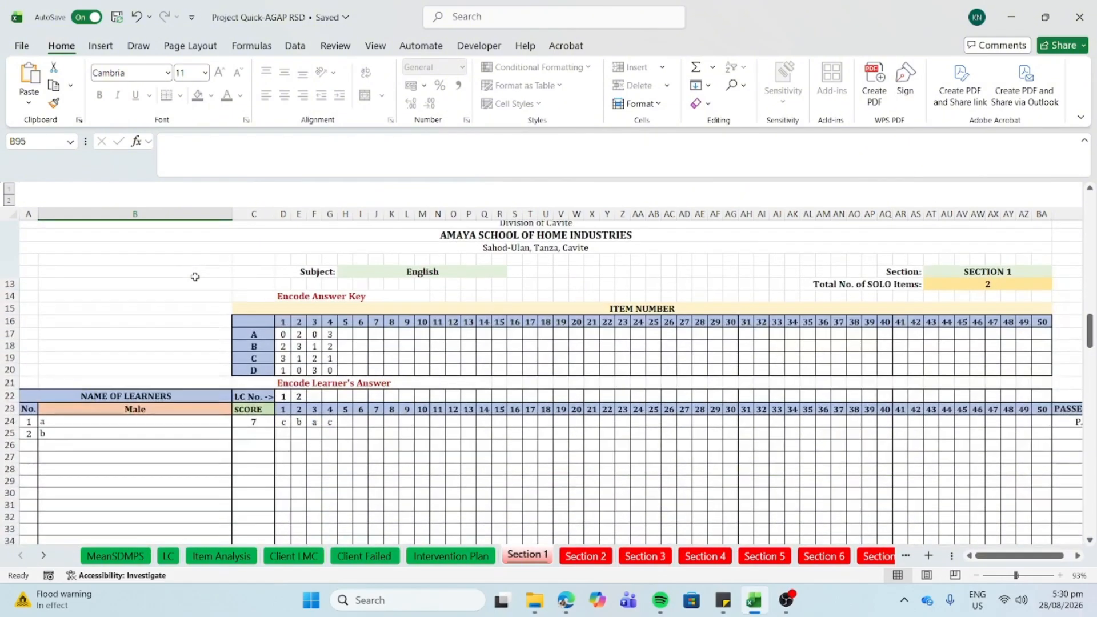
scroll(195, 277, down, 18)
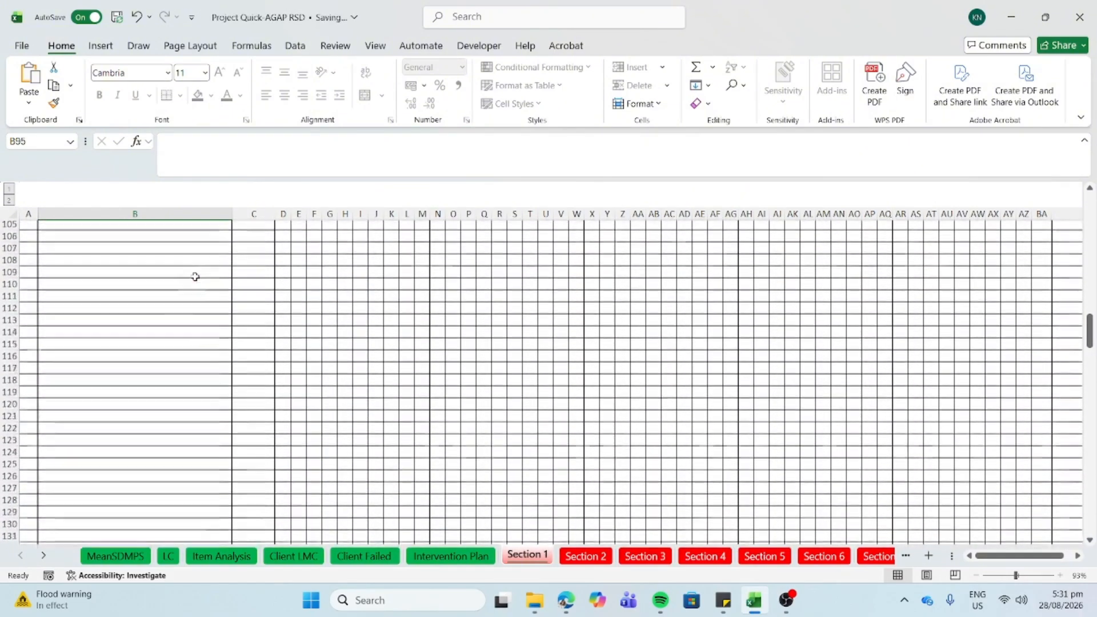
scroll(195, 276, up, 5)
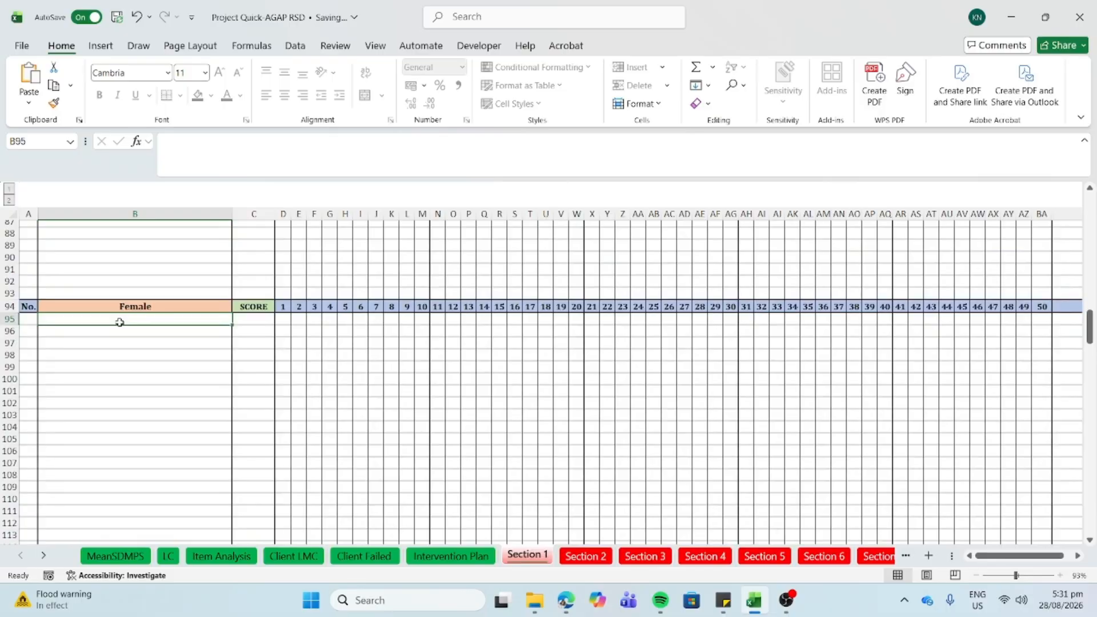
- Enter female learners c and d in B95 and B96, then turn on Caps Lock at D95
text(c)
key(Return)
text(d)
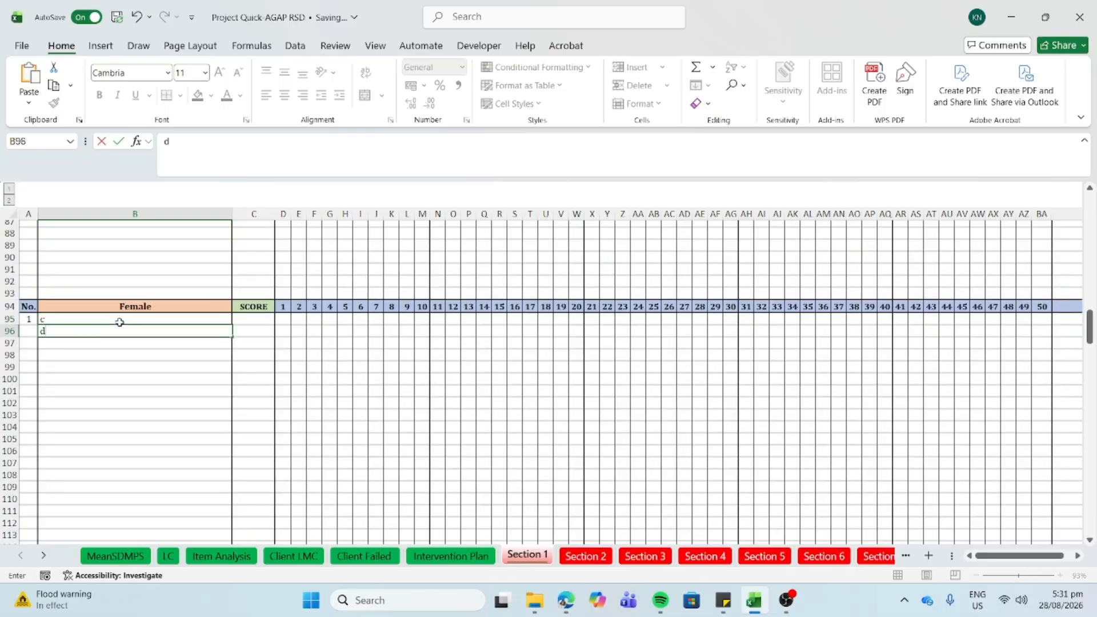
click(289, 319)
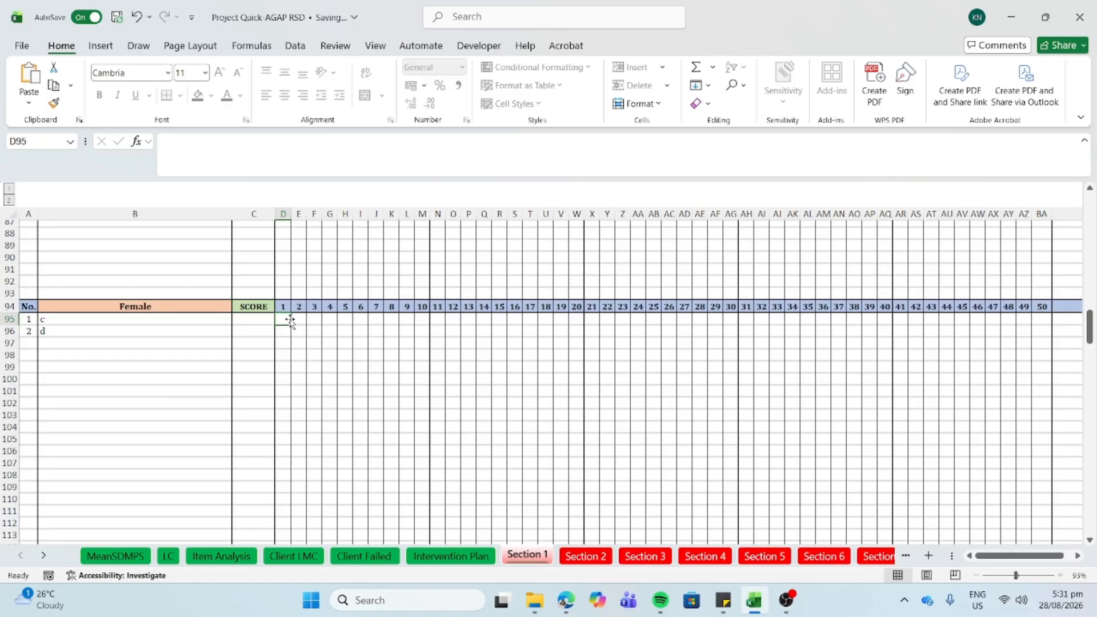
key(Caps_Lock)
- Enter female learner c's answers A, C, B, A for items 1–4
text(A)
key(Tab)
text(C)
key(Tab)
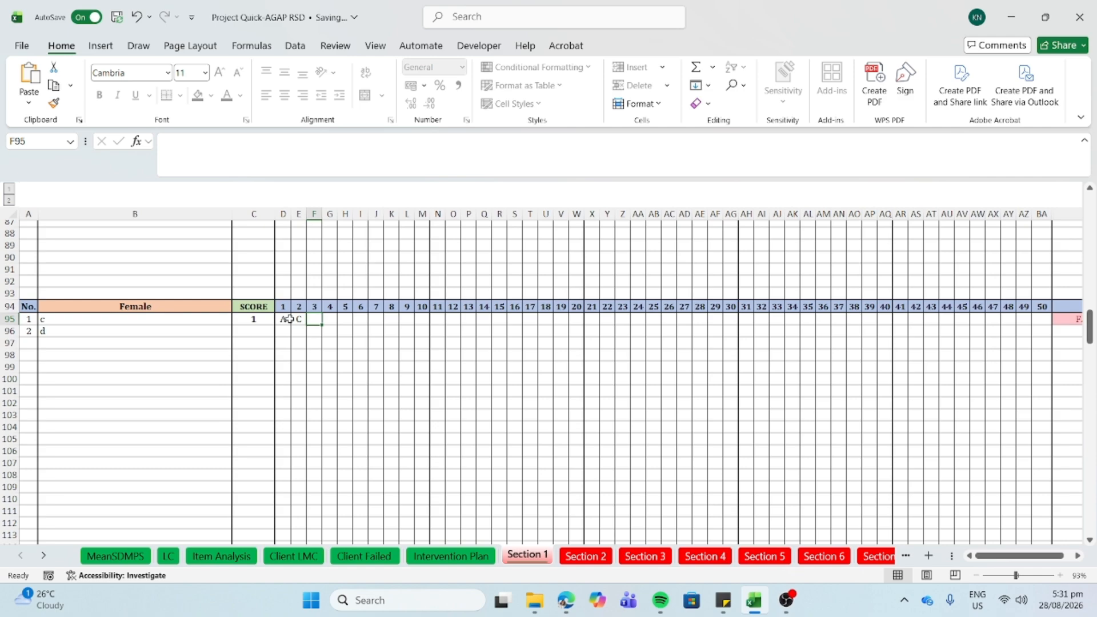
text(B)
key(Tab)
text(A)
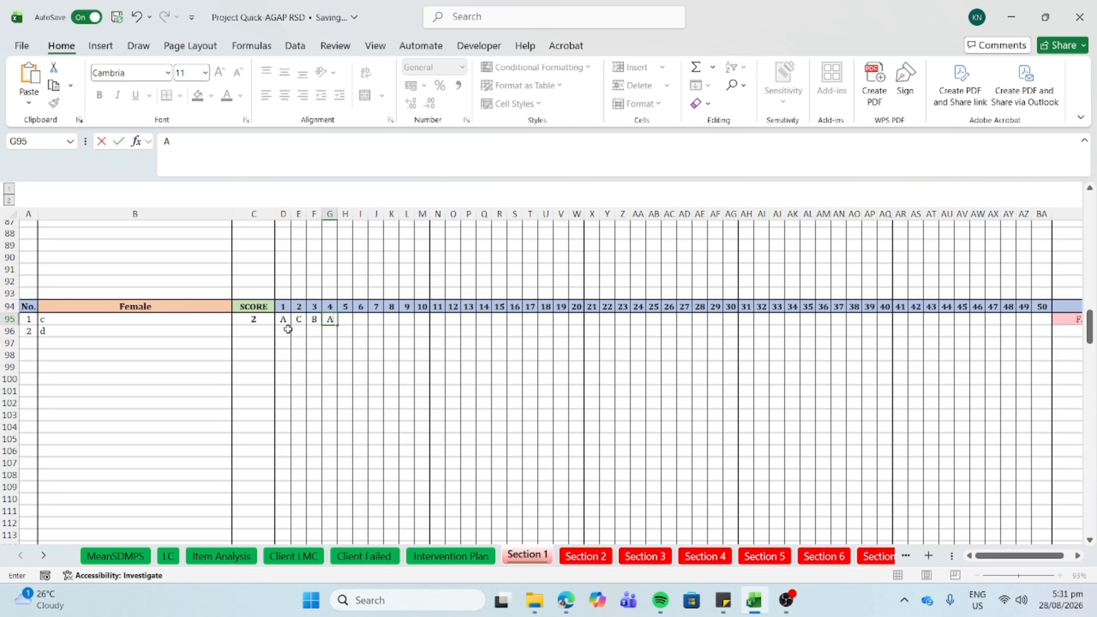
key(Return)
- Enter learner d's answers C, D, A, B in row 96, undoing an accidental drag of B
text(C)
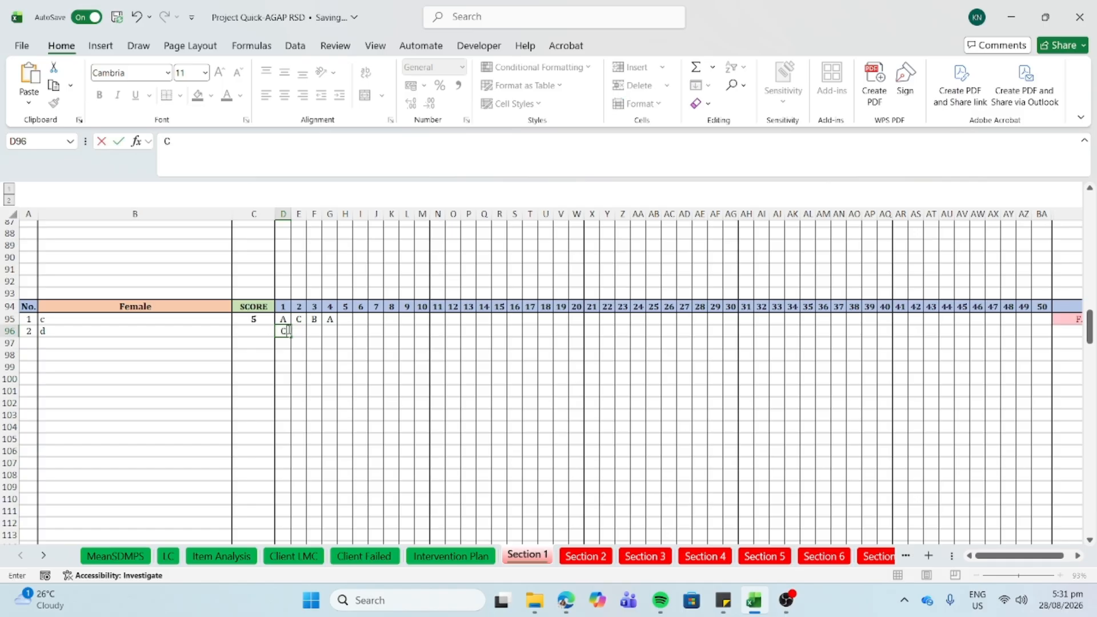
key(Tab)
text(D)
key(Tab)
text(A)
key(Tab)
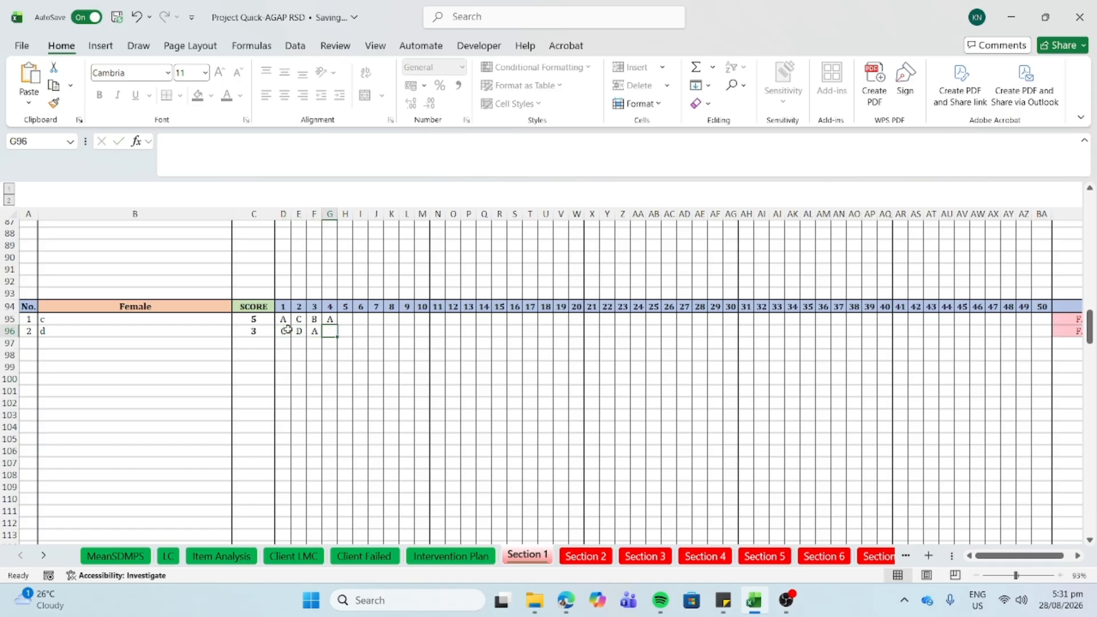
text(B)
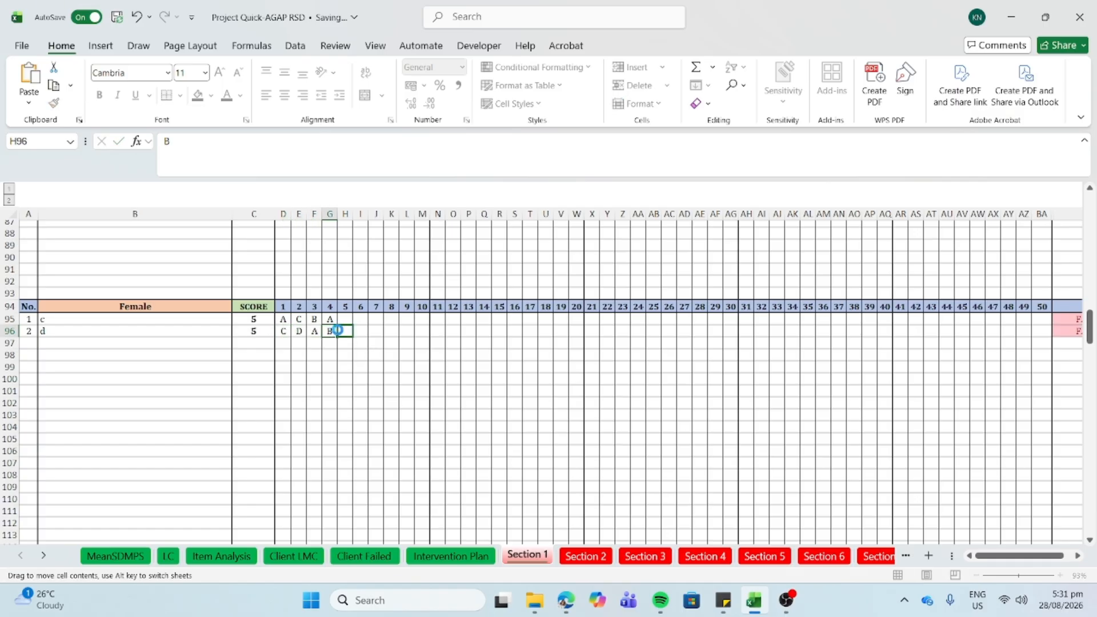
drag(338, 331, 355, 334)
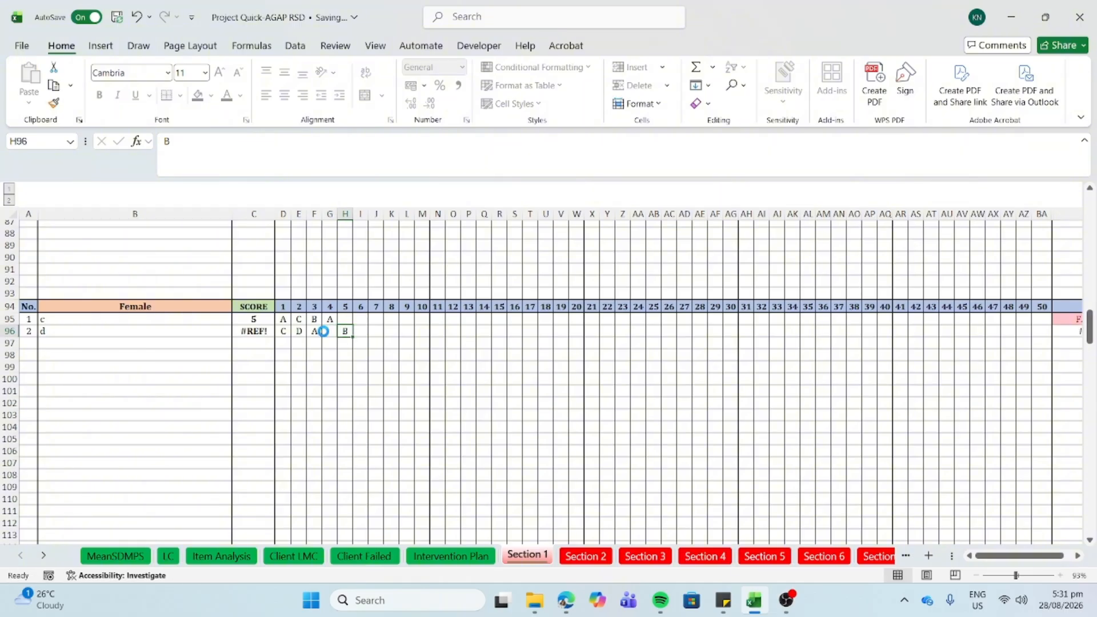
key(ctrl+z)
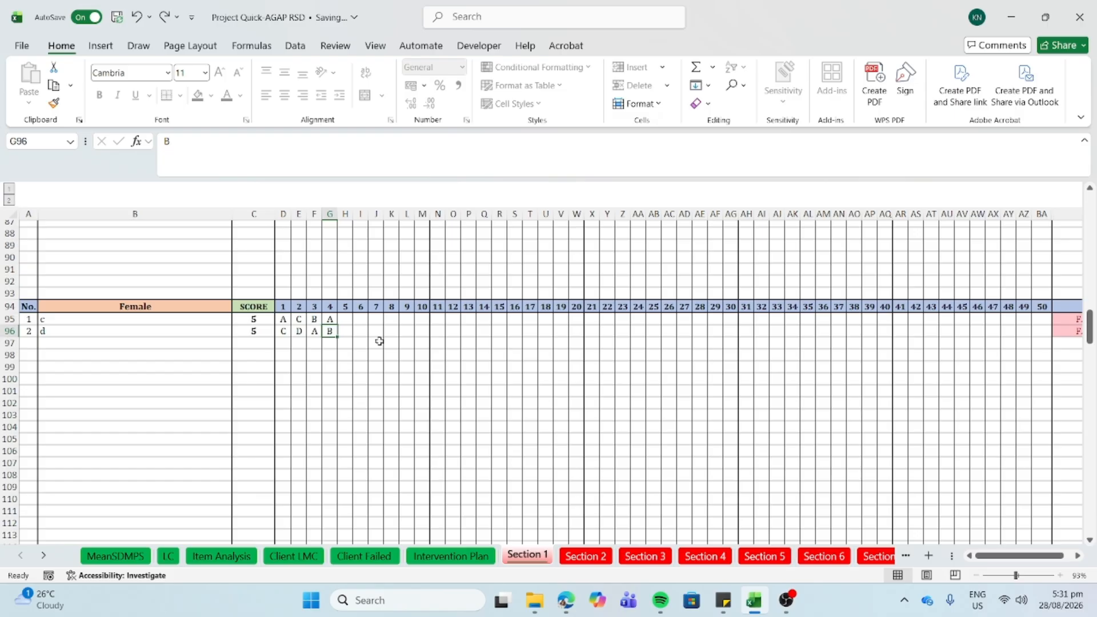
- Enter male learner b's answers D, B, C, D starting at D25
scroll(379, 341, up, 3)
scroll(379, 341, up, 7)
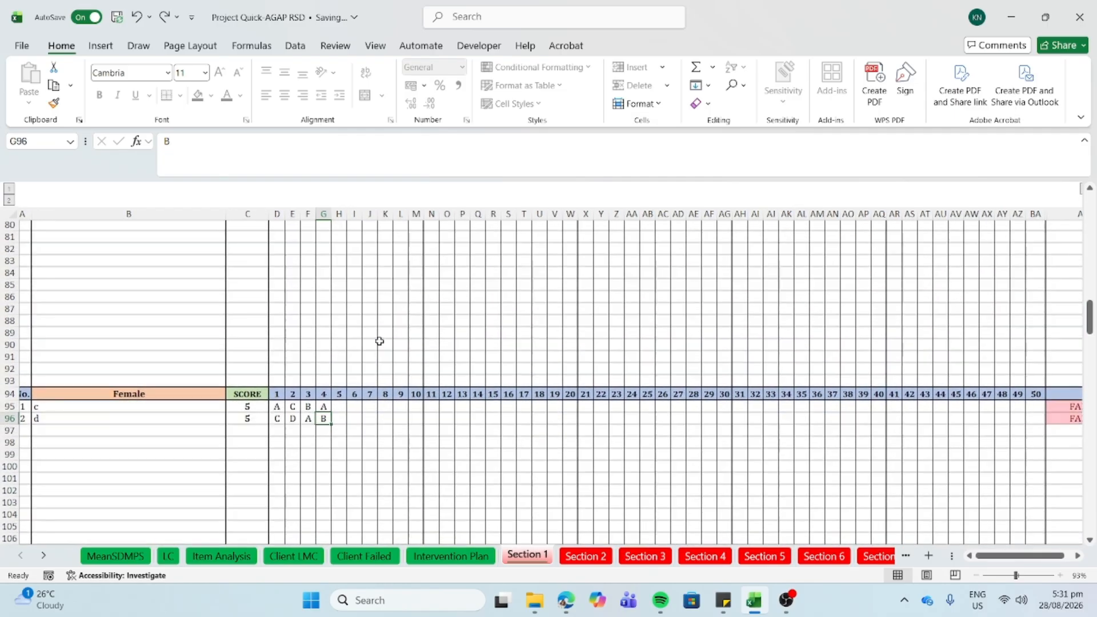
scroll(380, 341, up, 20)
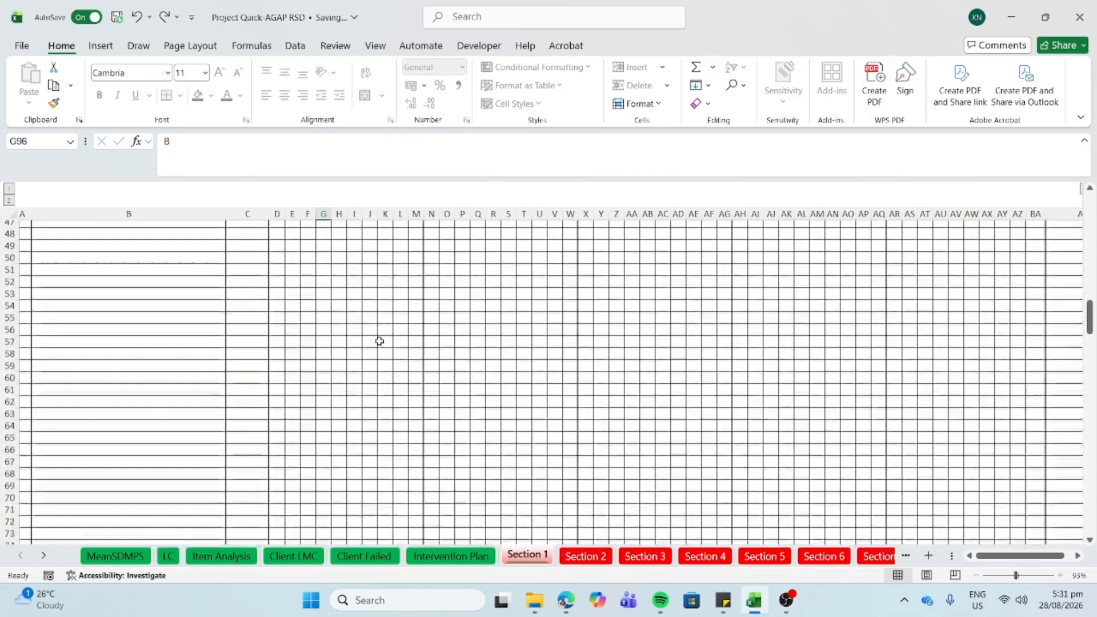
scroll(380, 342, down, 5)
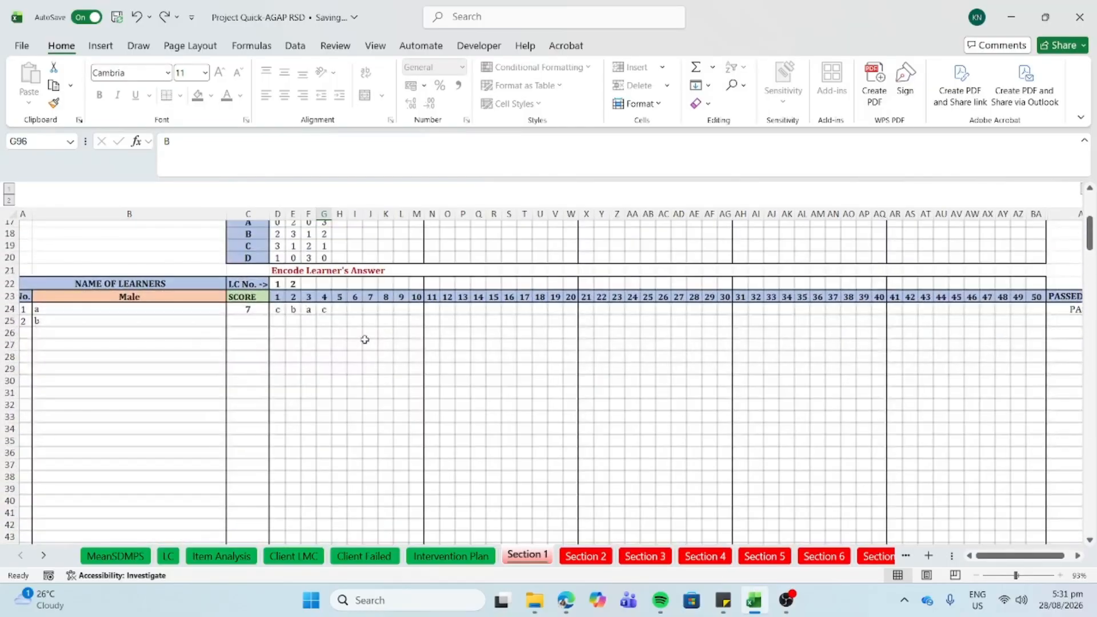
click(274, 318)
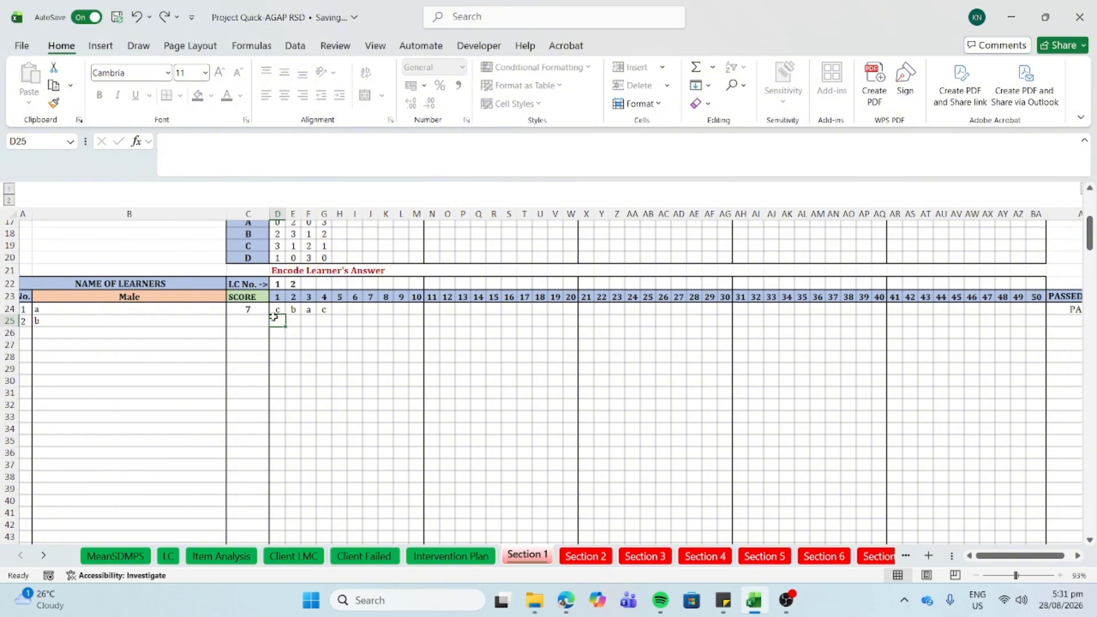
text(b)
key(Tab)
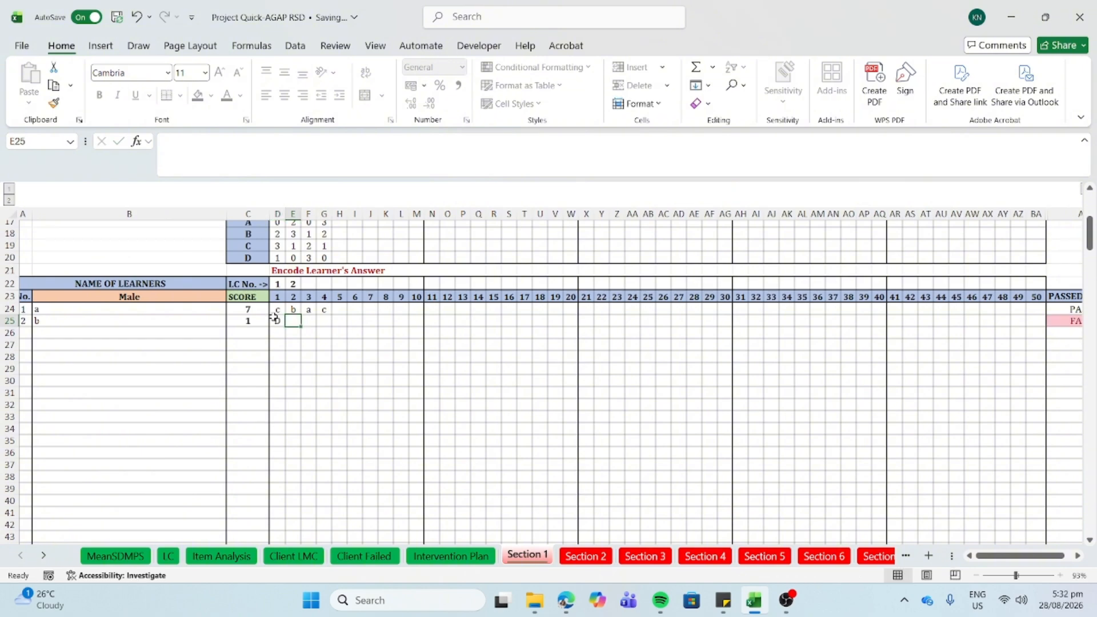
text(B)
key(Tab)
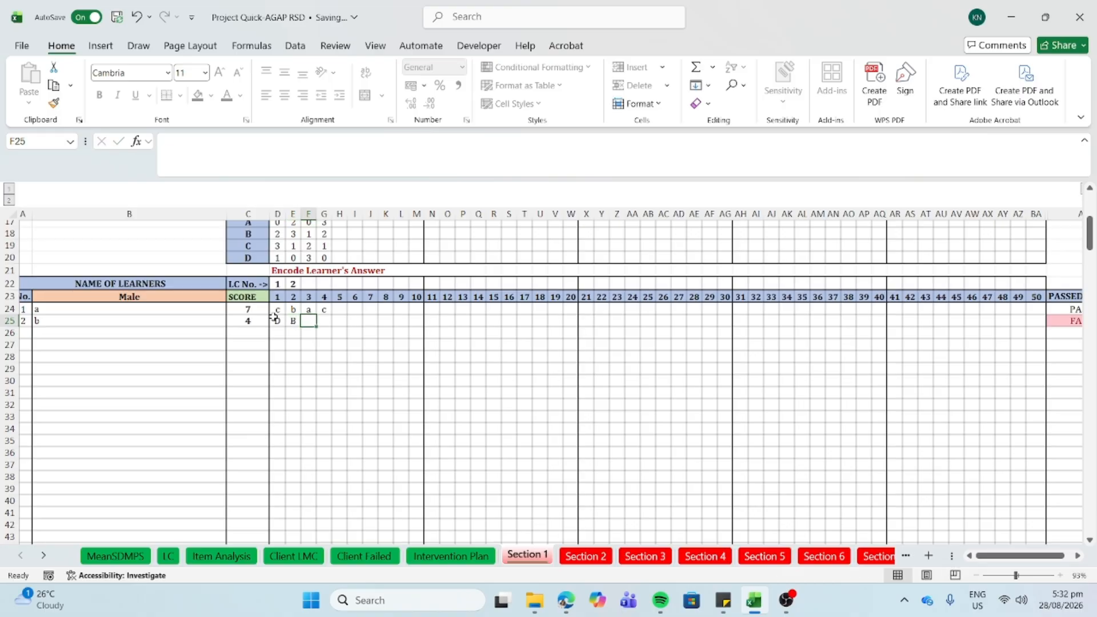
text(C)
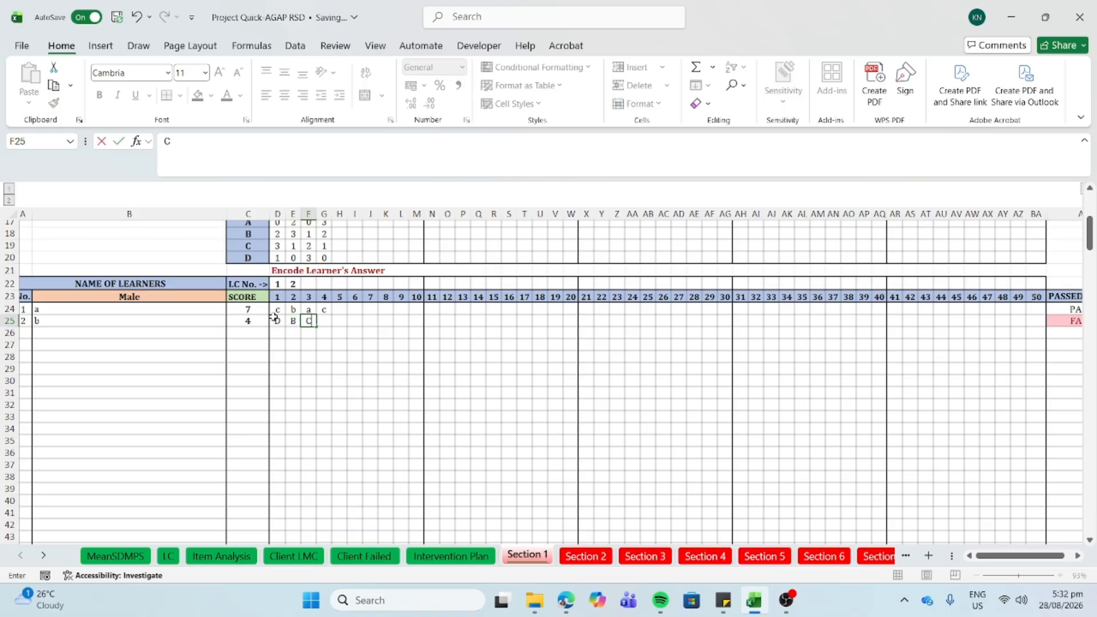
key(Tab)
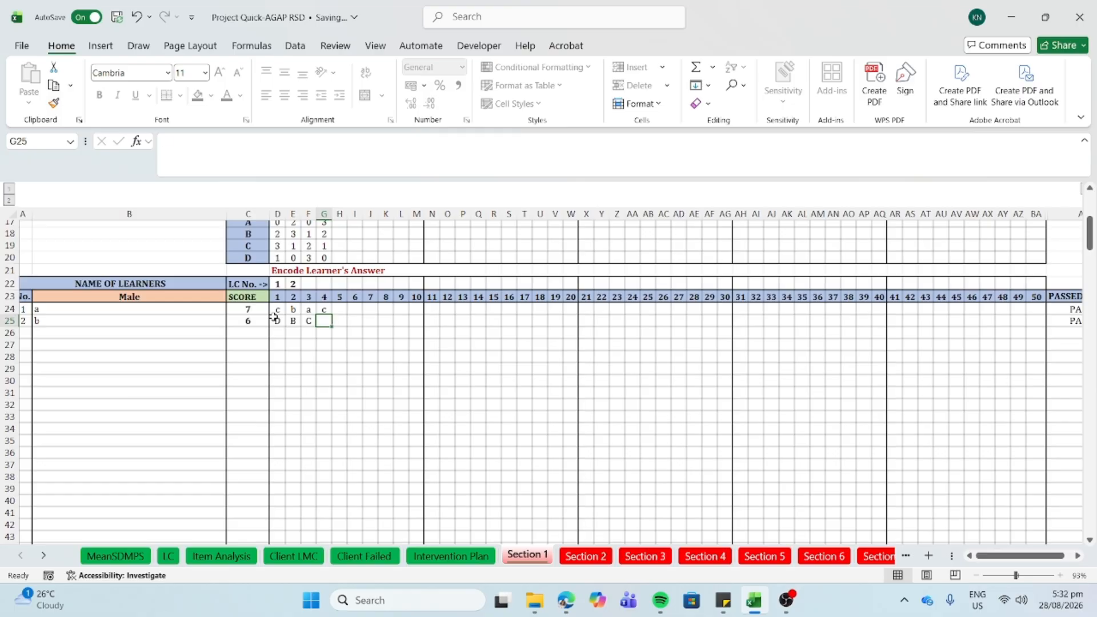
text(D)
key(Tab)
- Review the Female results, then show the MeanSDMPS summary with mean 5.75 for 4 students
scroll(273, 318, down, 12)
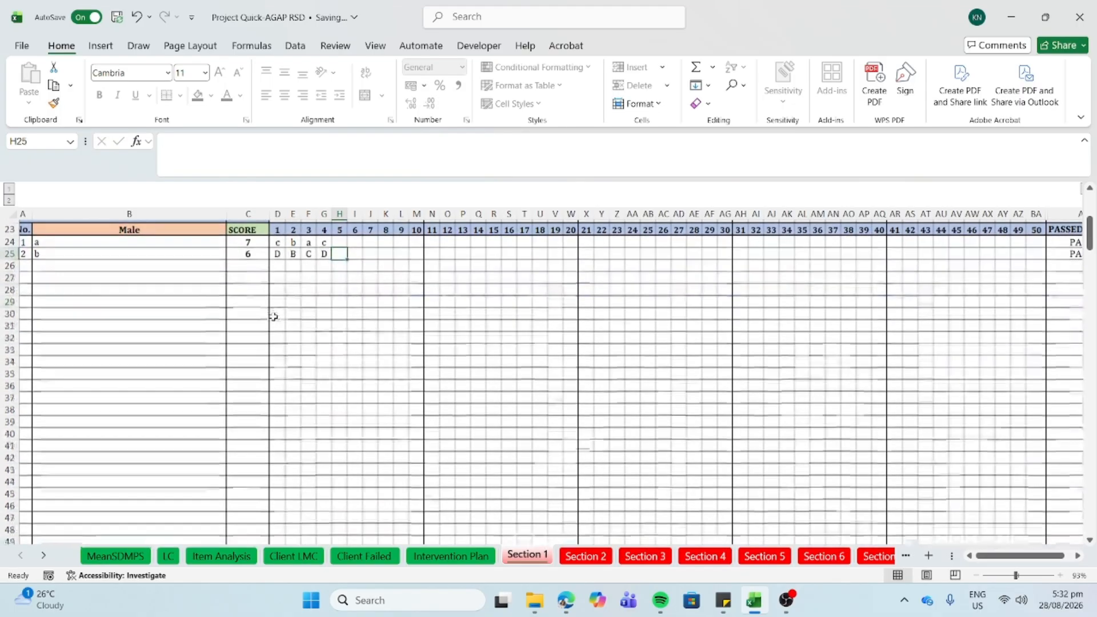
scroll(274, 317, down, 8)
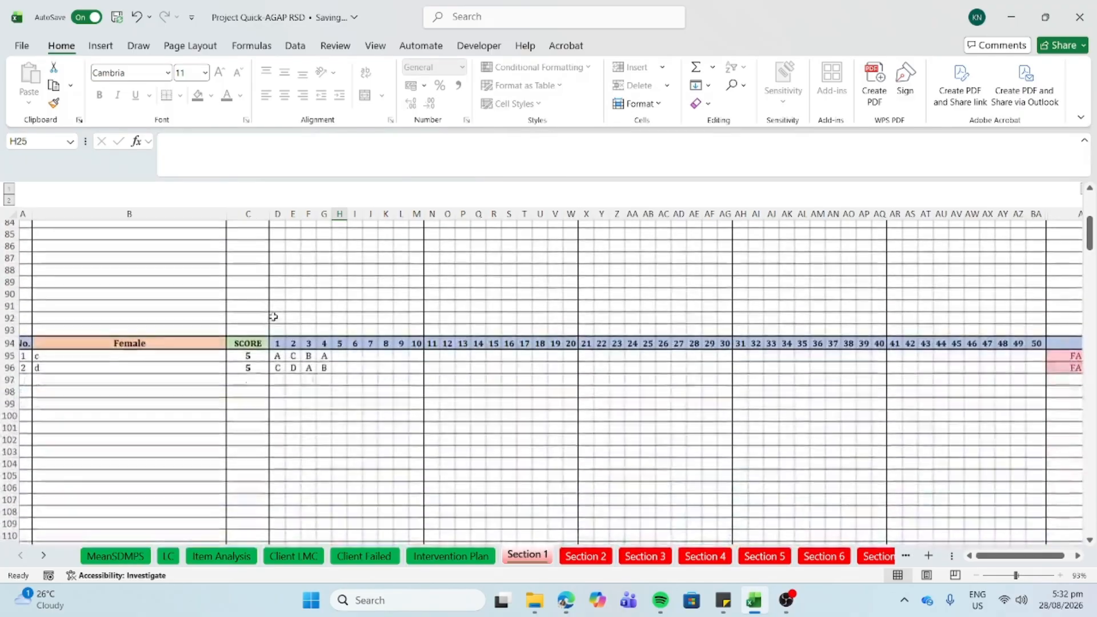
scroll(281, 406, right, 2)
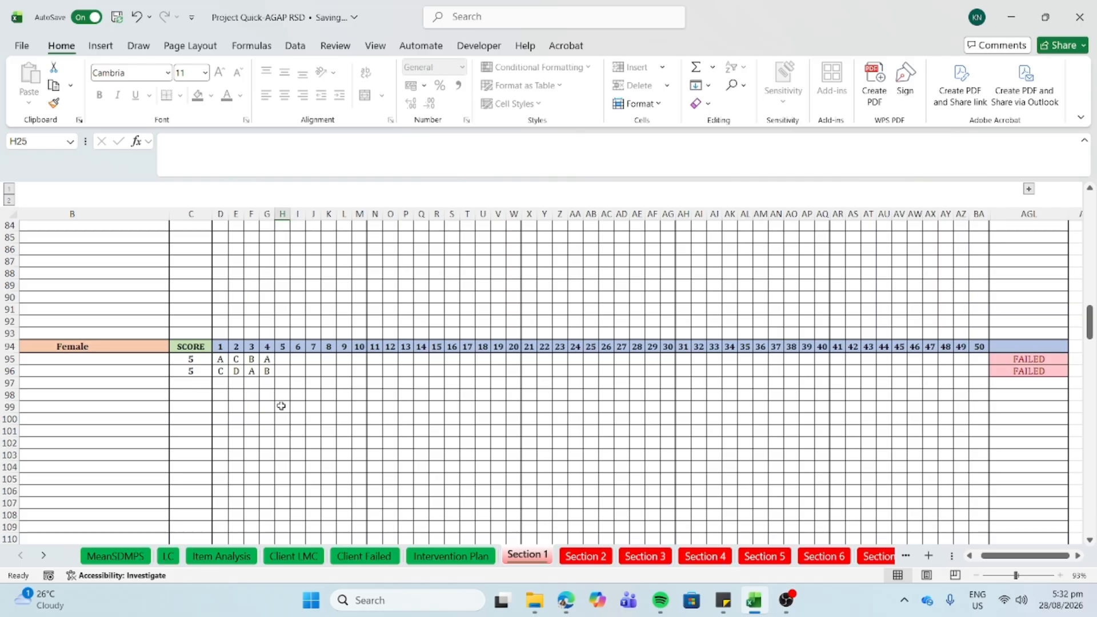
click(114, 556)
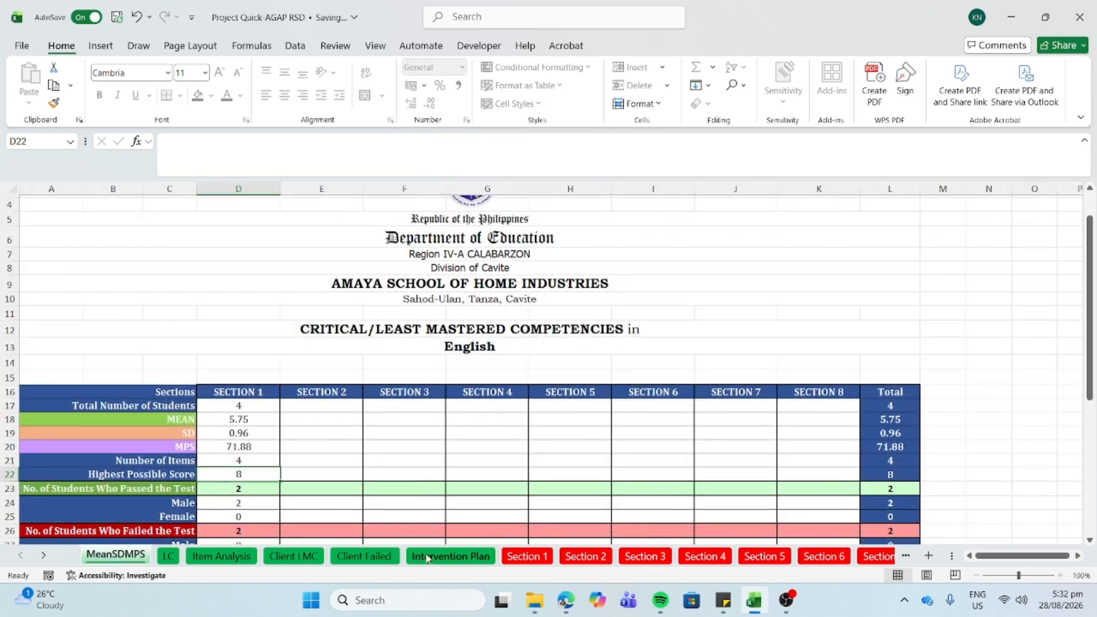
- Return to the Section 1 sheet to view the female learners' FAILED results
click(545, 558)
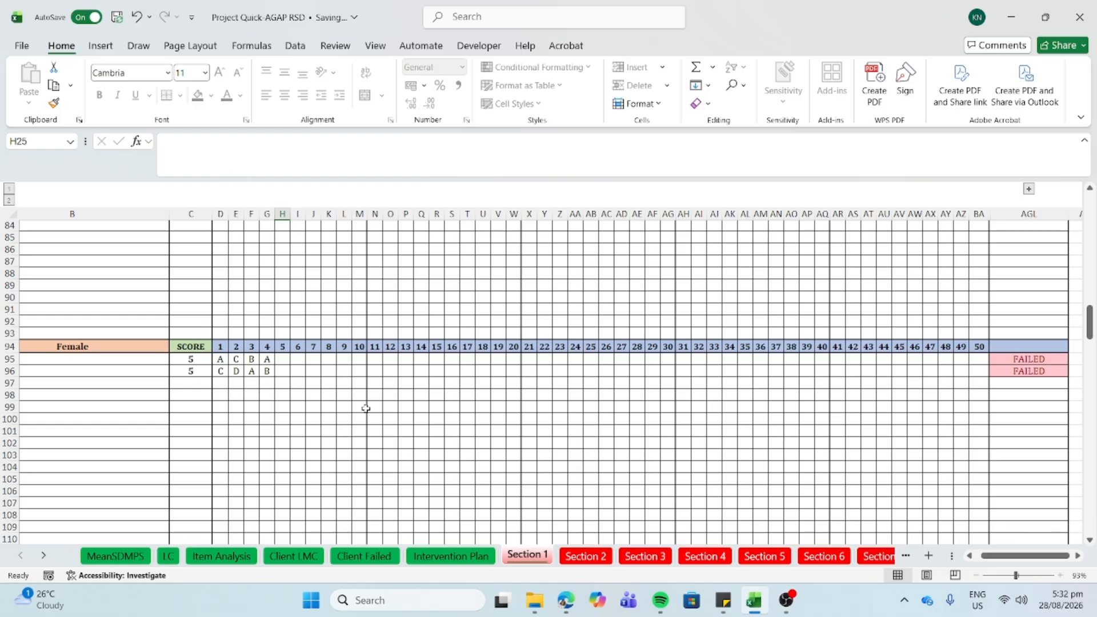
- Change female learner d's item 4 answer in G96 to A
click(268, 373)
scroll(286, 379, up, 20)
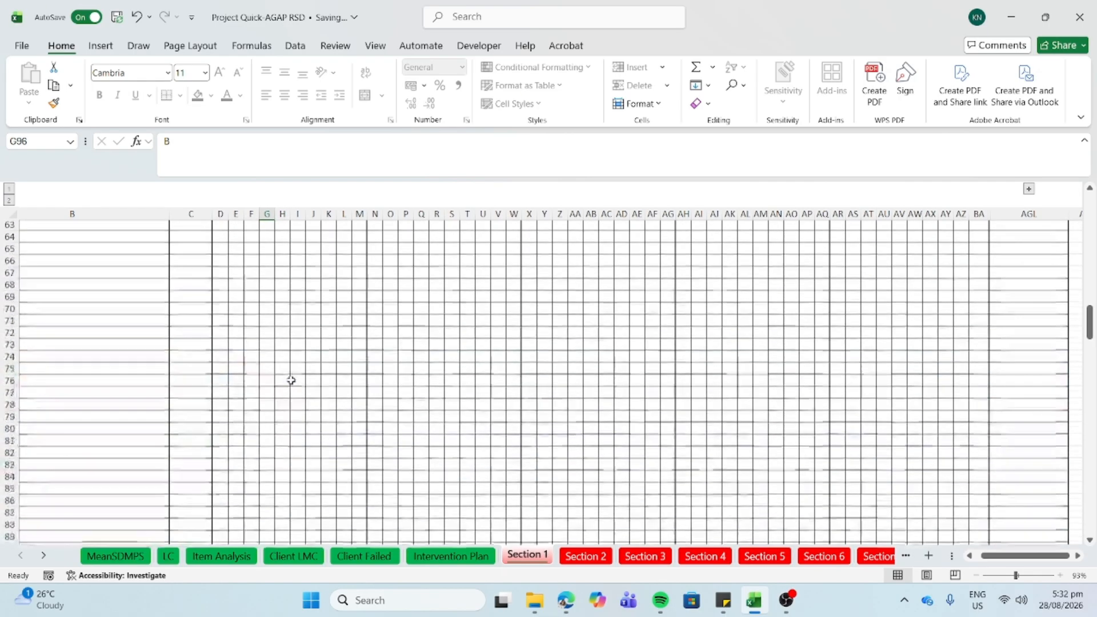
scroll(291, 380, up, 4)
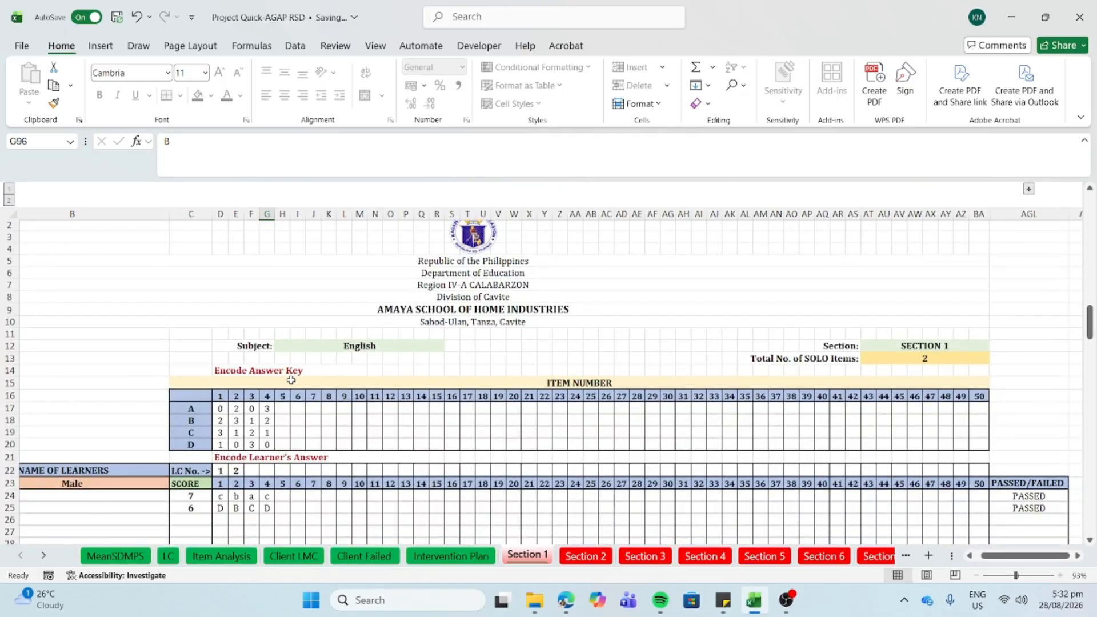
scroll(291, 380, down, 20)
scroll(291, 380, up, 9)
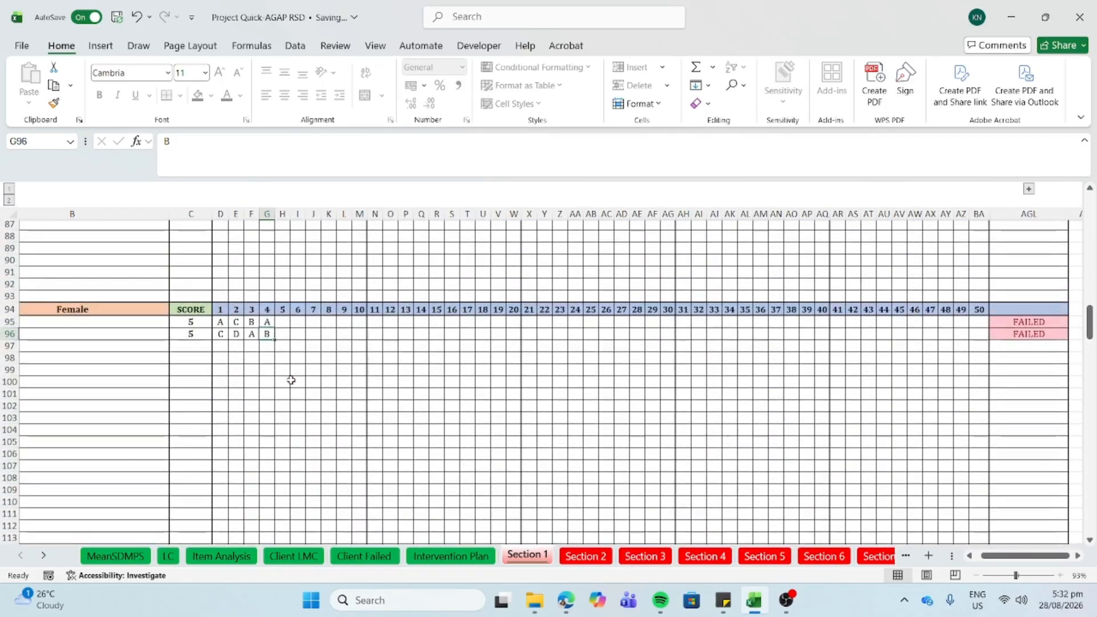
text(A)
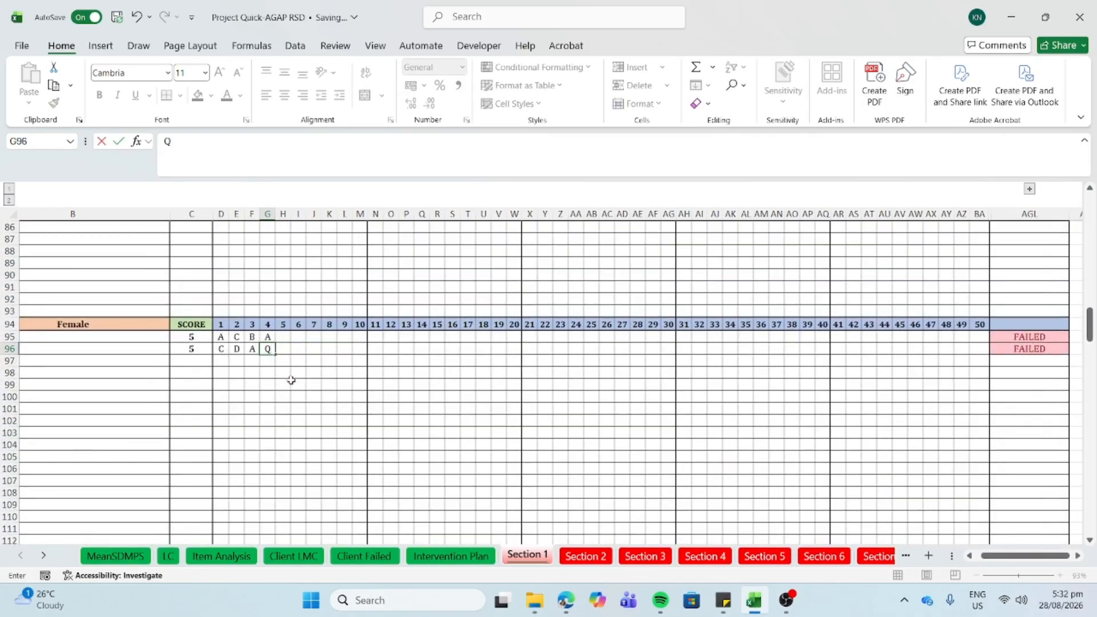
key(Tab)
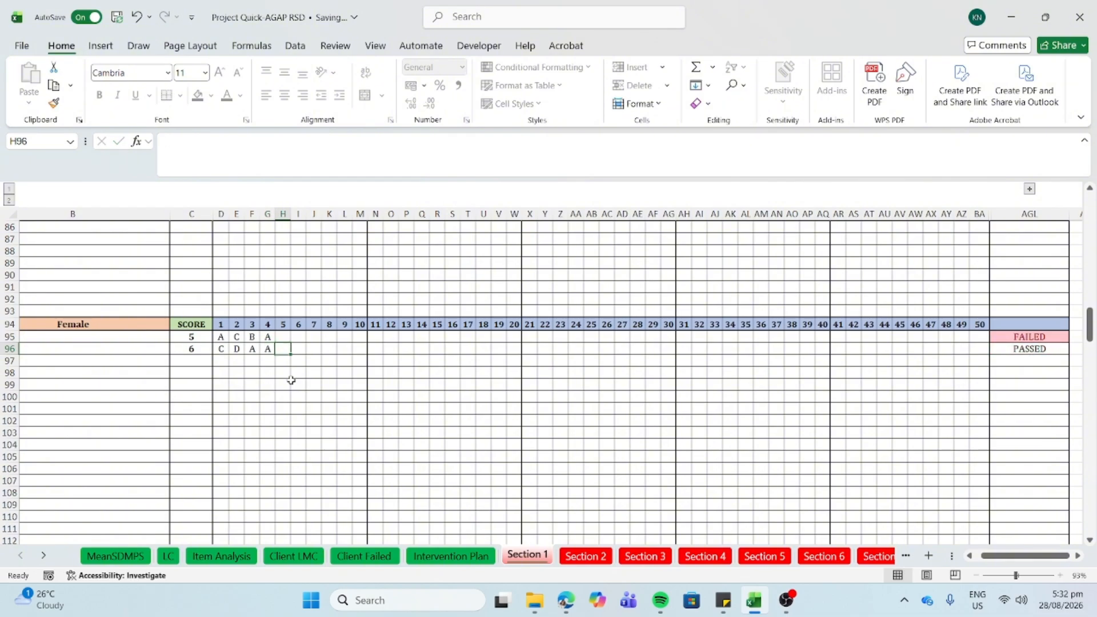
- Confirm cell AGL96 now shows PASSED for her score of 6
click(1020, 351)
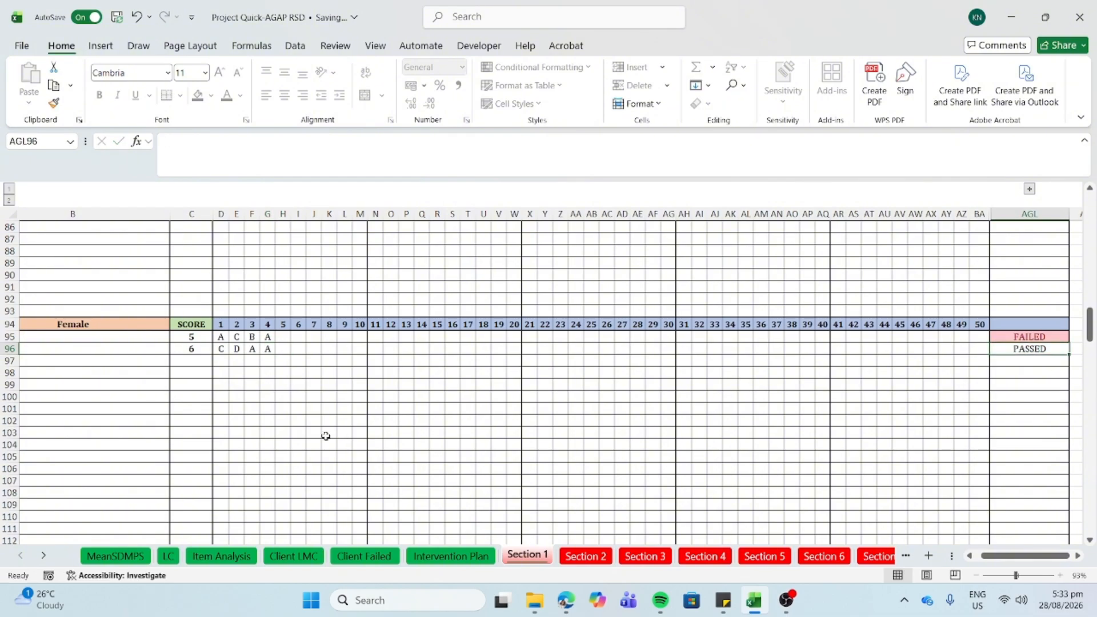
scroll(325, 436, up, 20)
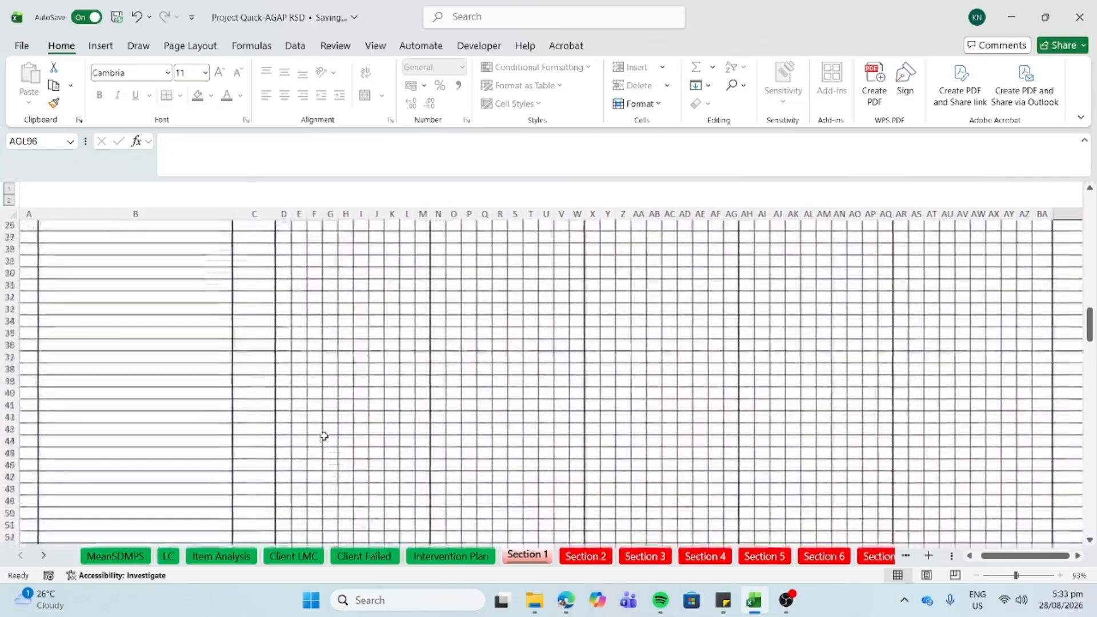
scroll(324, 436, up, 8)
scroll(324, 436, down, 4)
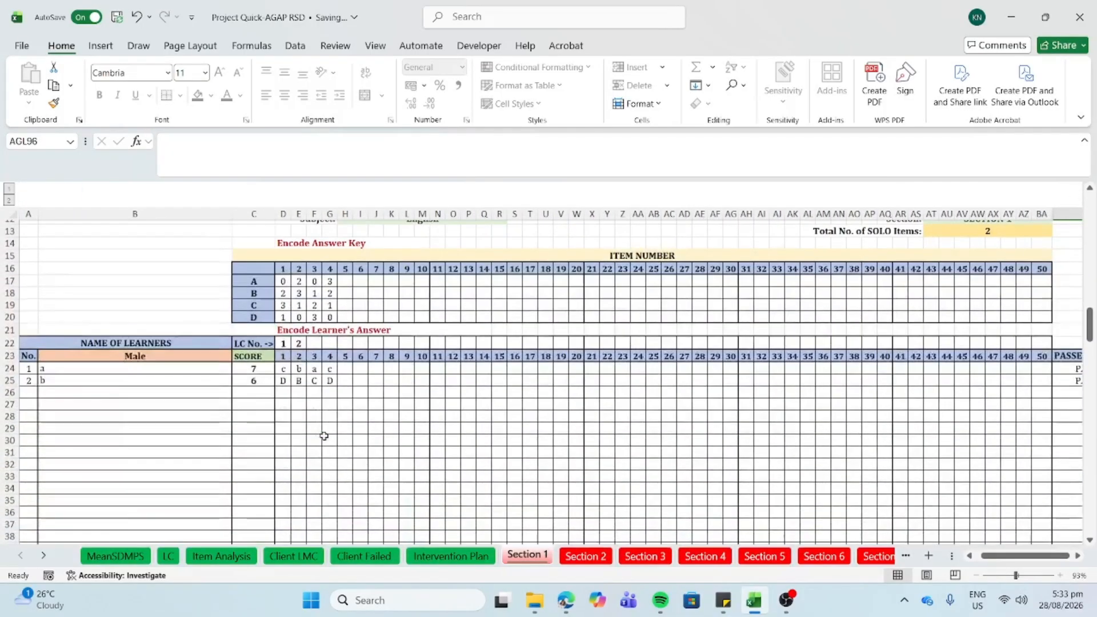
scroll(324, 436, down, 1)
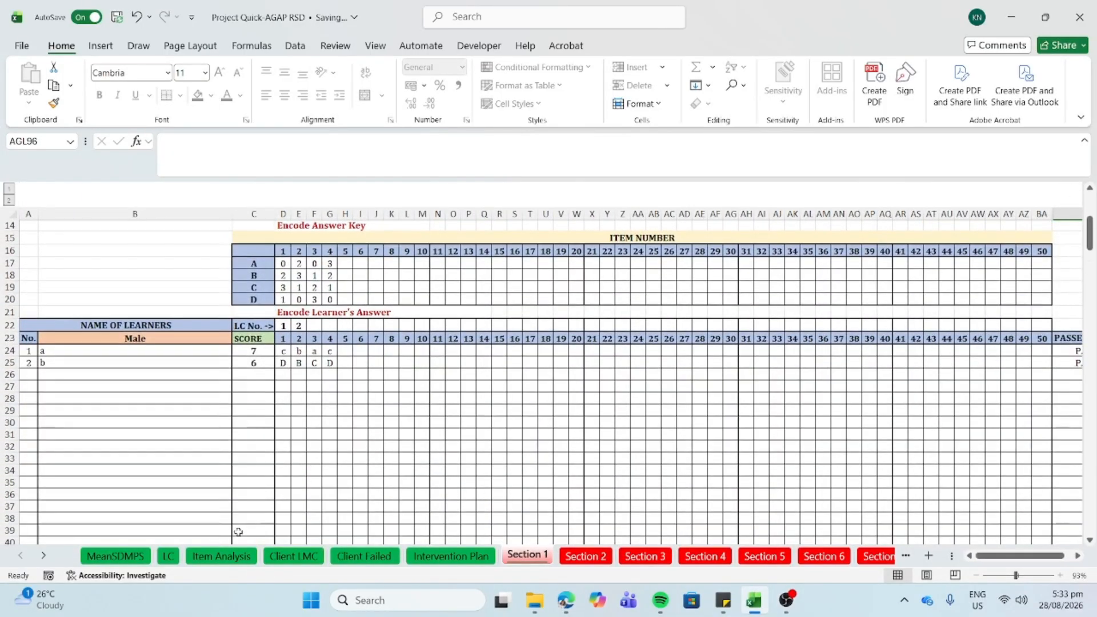
click(223, 557)
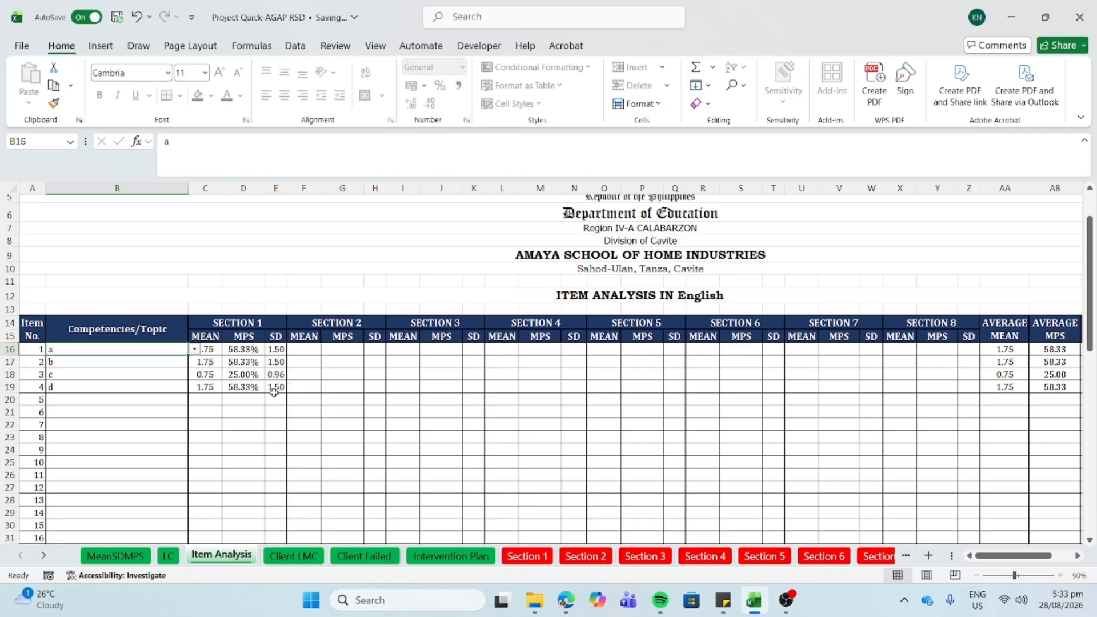
click(233, 413)
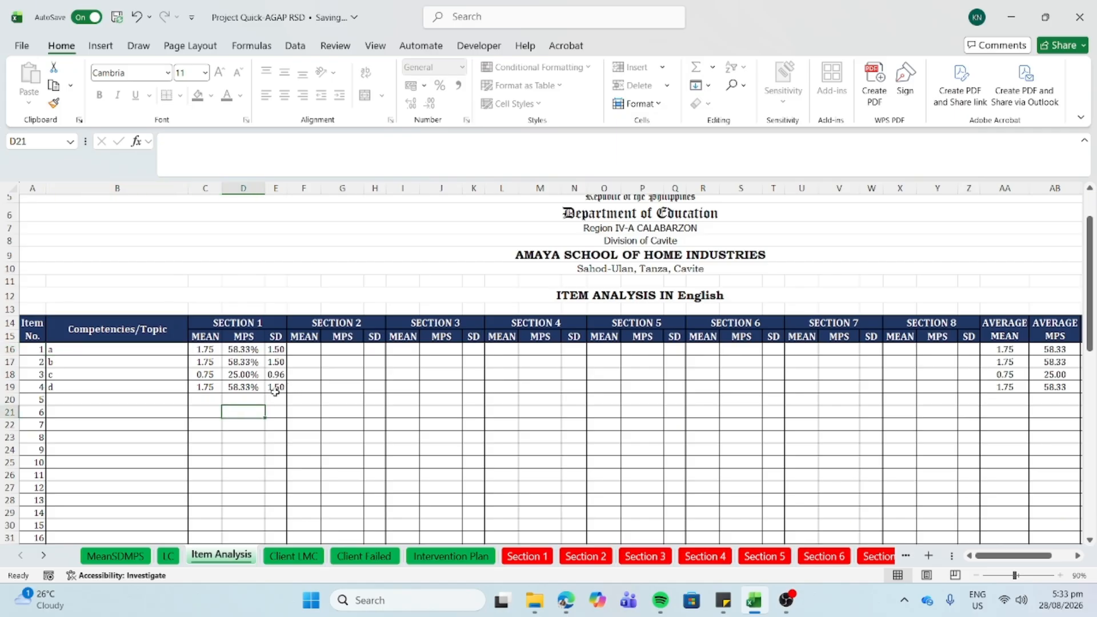
click(165, 350)
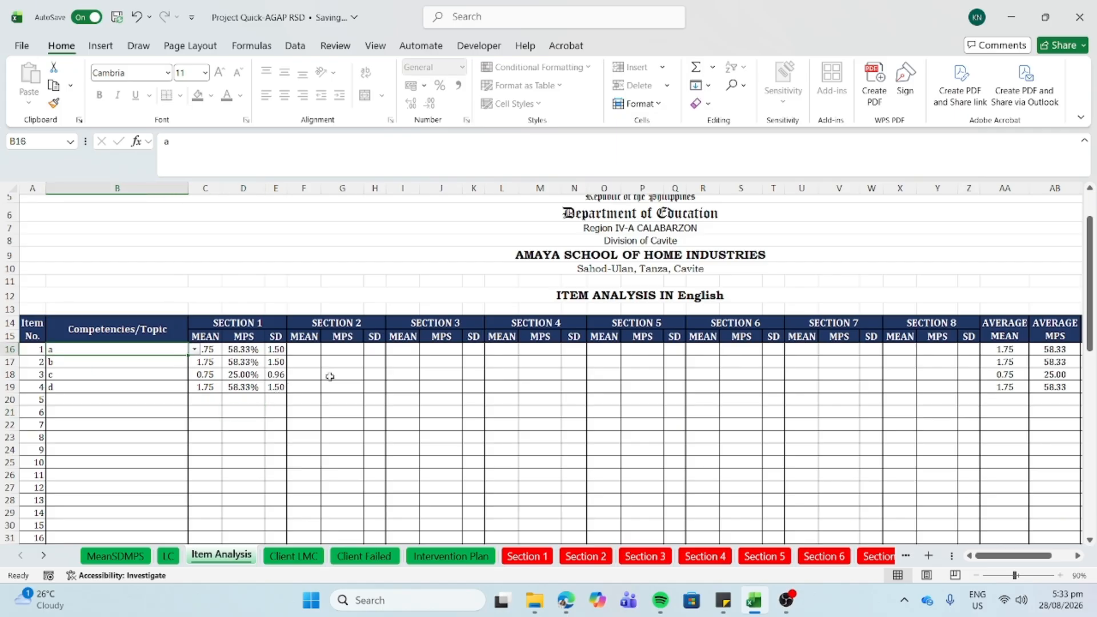
scroll(330, 377, right, 5)
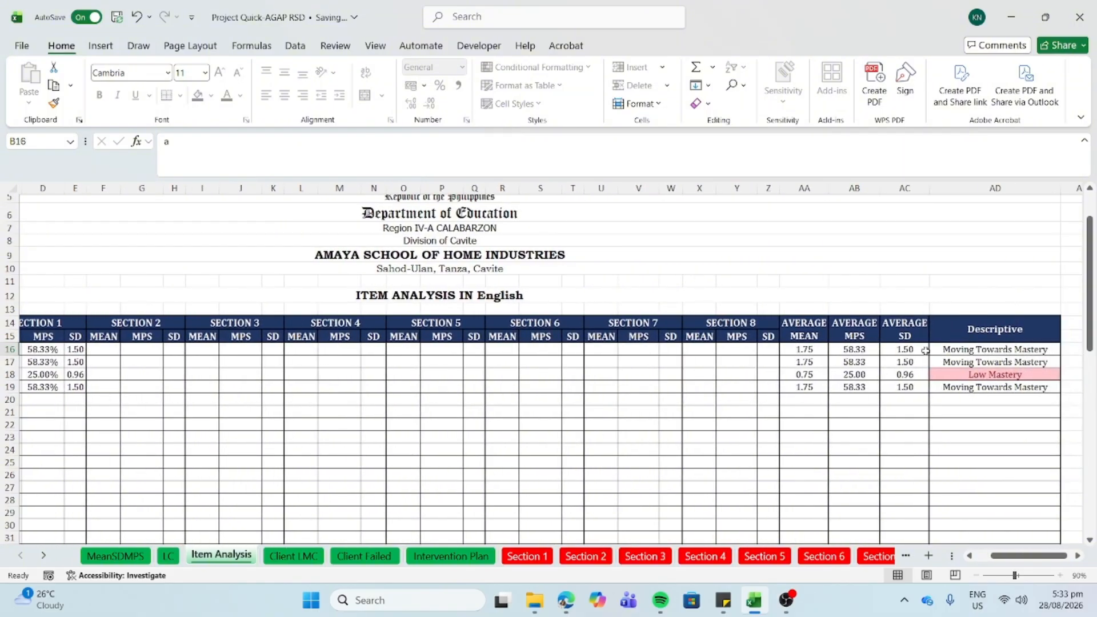
click(950, 375)
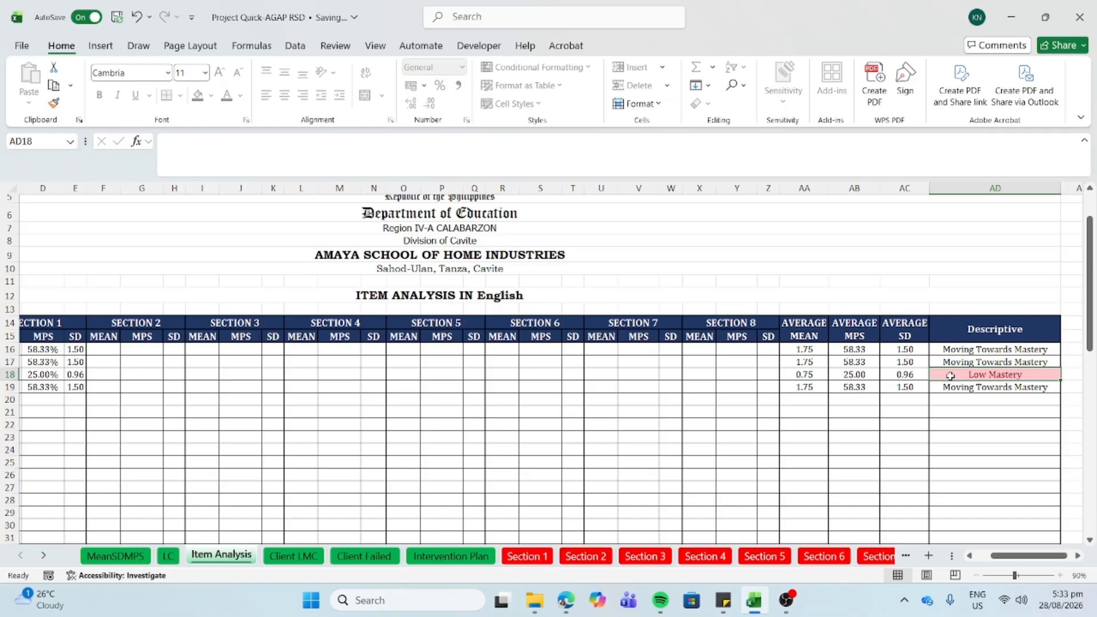
scroll(590, 376, left, 5)
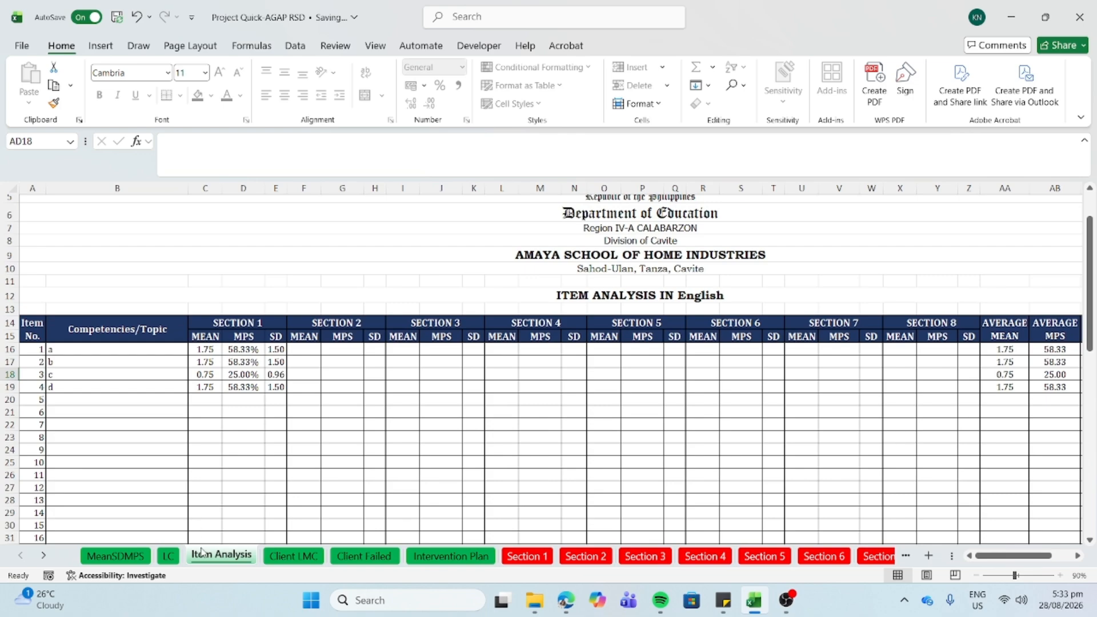
- Show the MeanSDMPS Least Mastered Competencies table and select D30, competency c
click(124, 556)
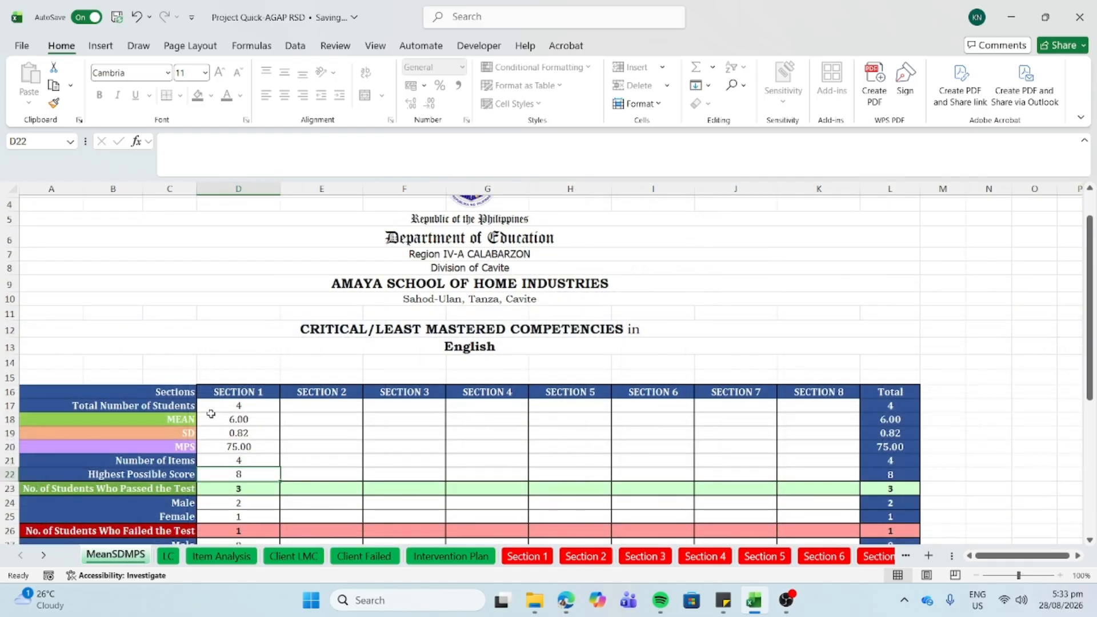
scroll(211, 413, down, 3)
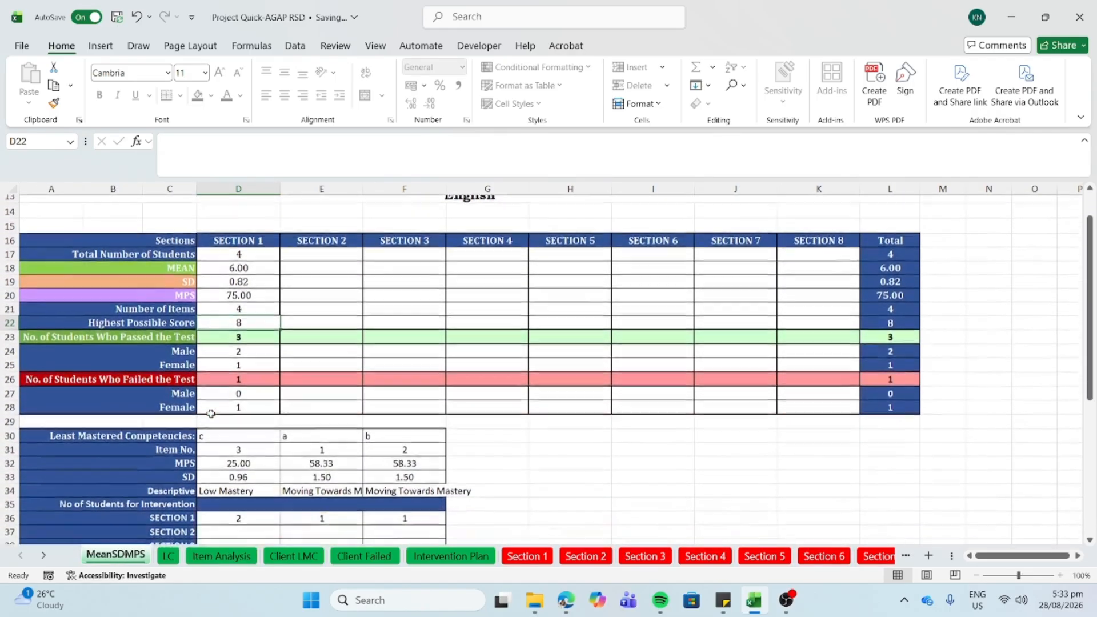
scroll(211, 413, down, 2)
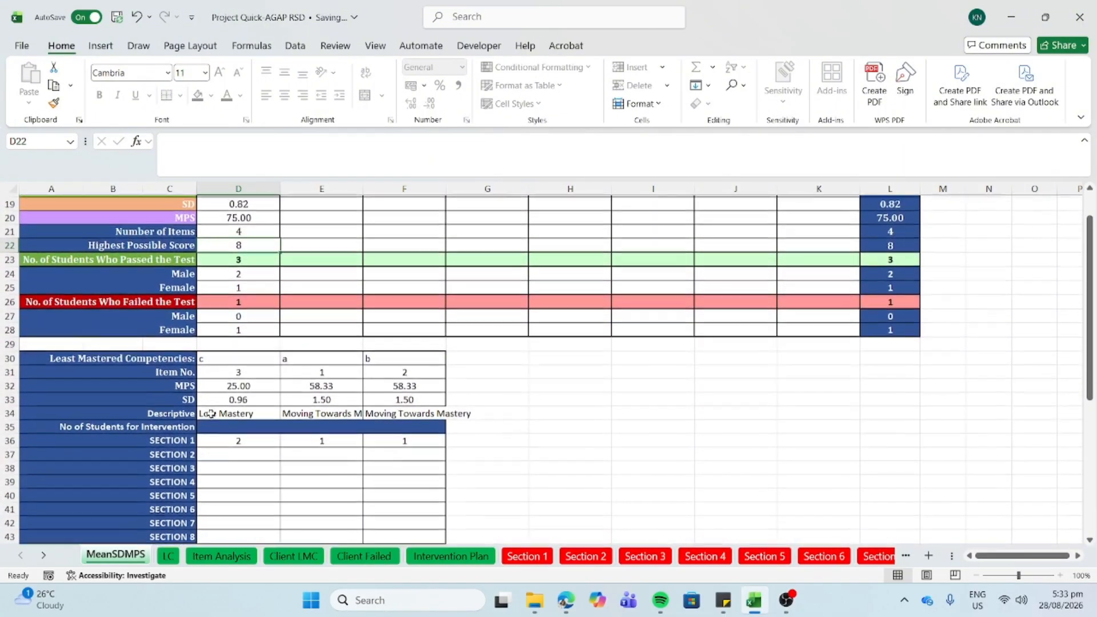
scroll(211, 413, down, 1)
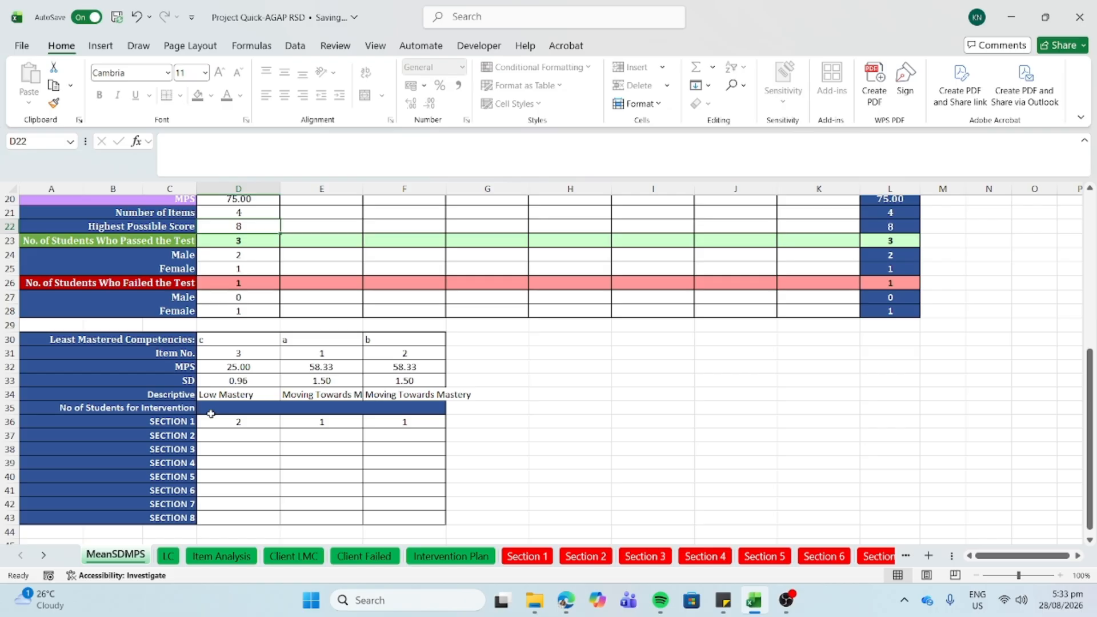
click(247, 339)
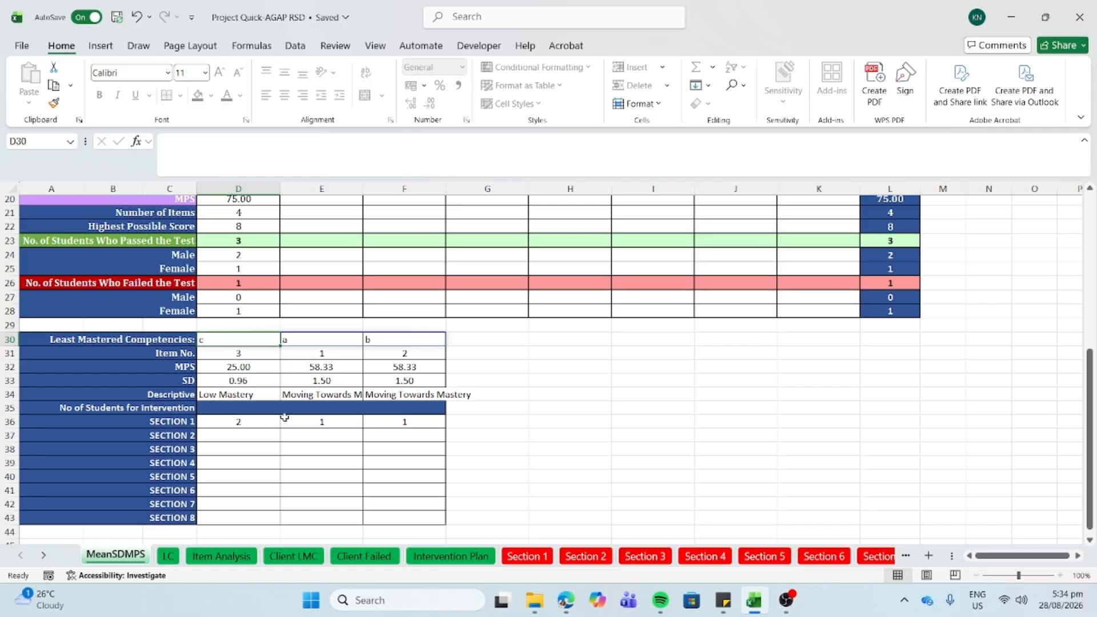
click(230, 393)
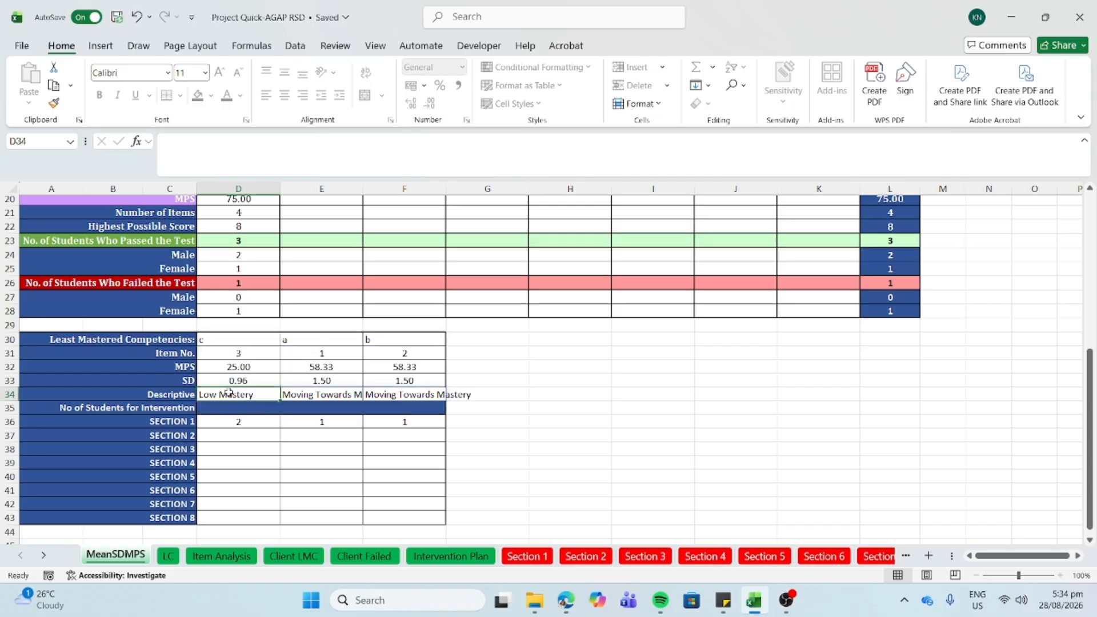
scroll(297, 391, up, 2)
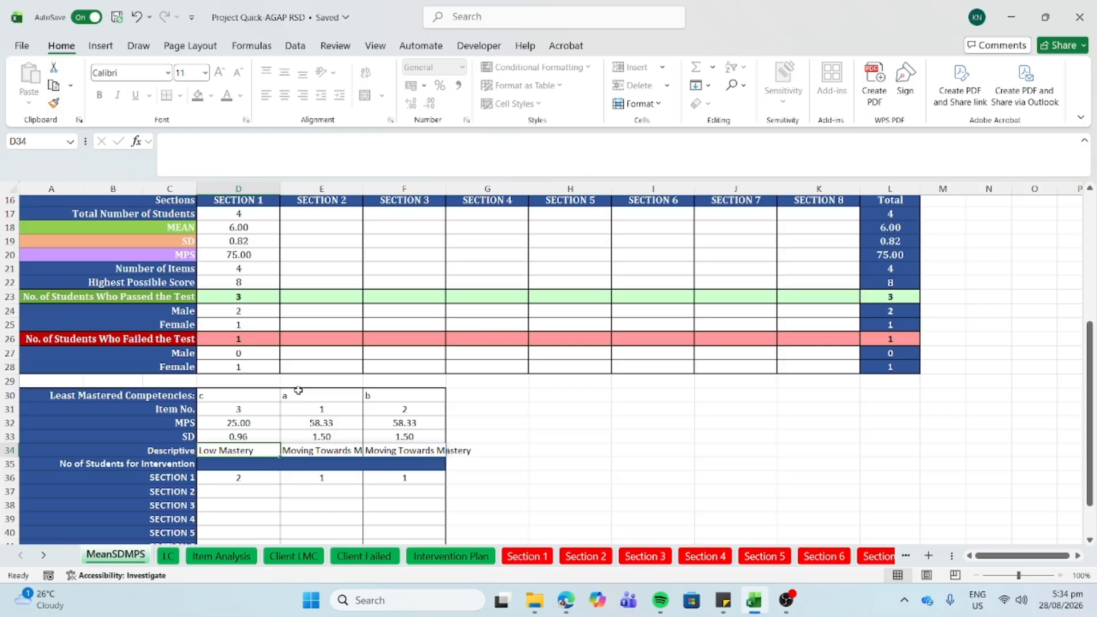
scroll(298, 391, up, 1)
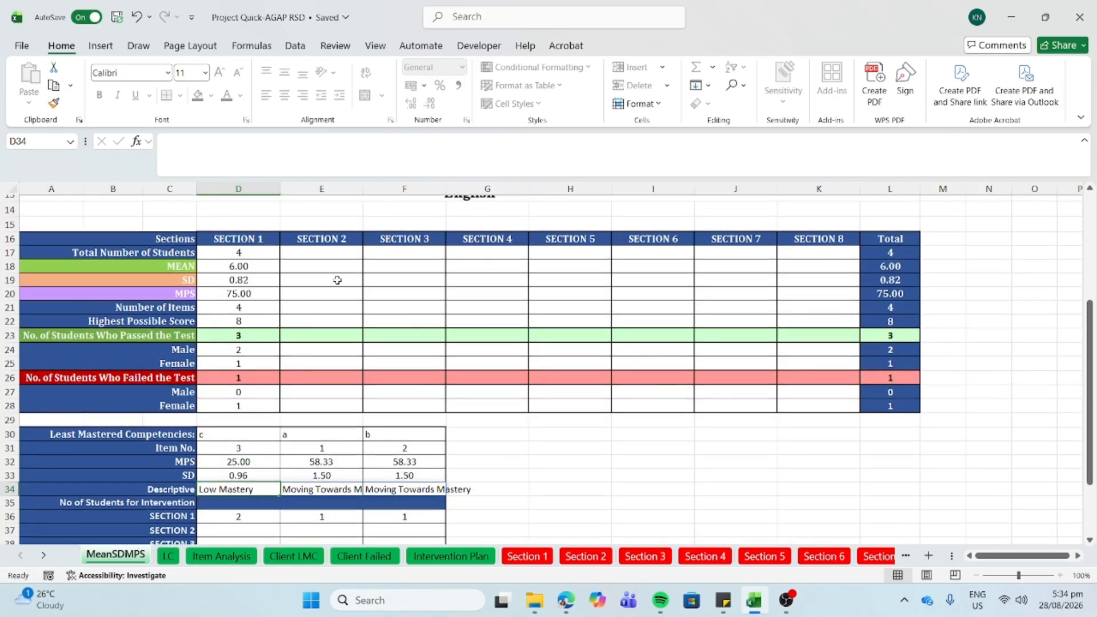
scroll(337, 280, up, 1)
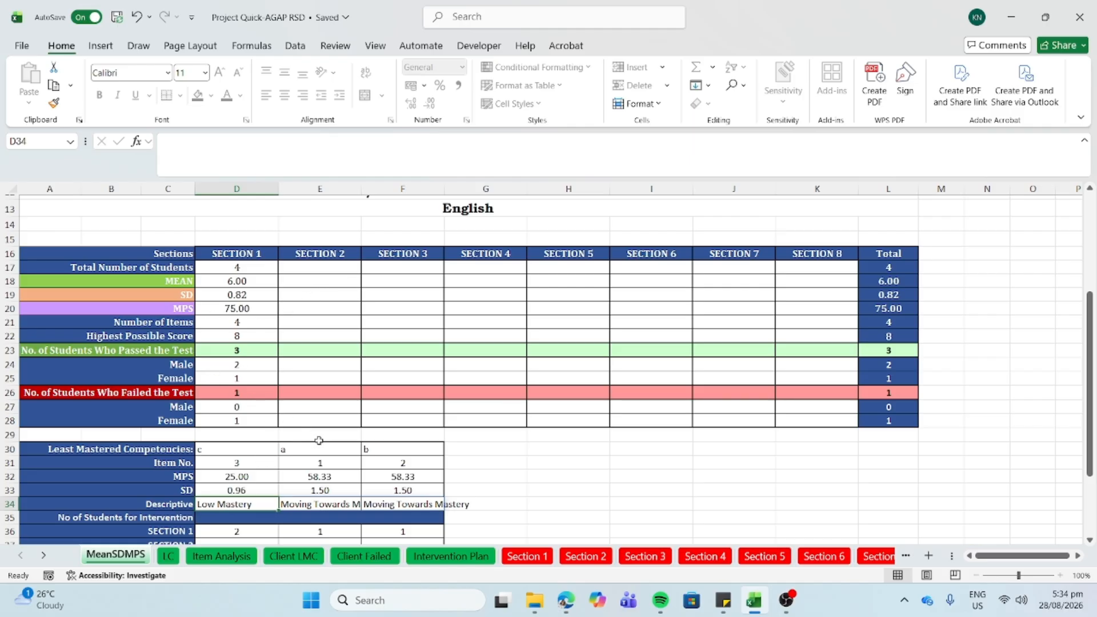
click(258, 391)
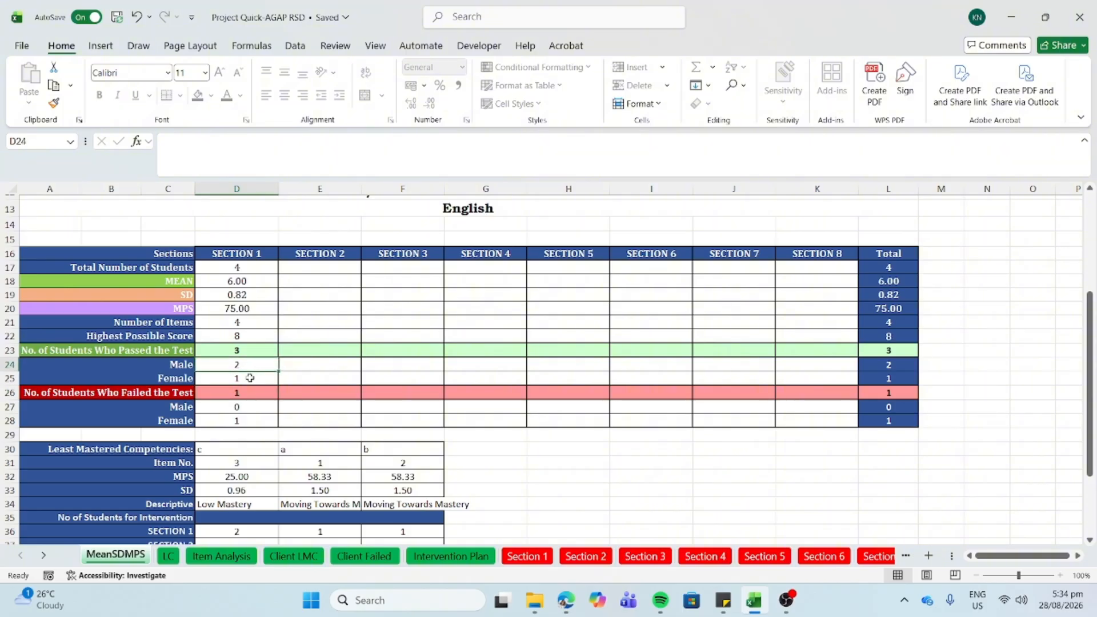
click(246, 377)
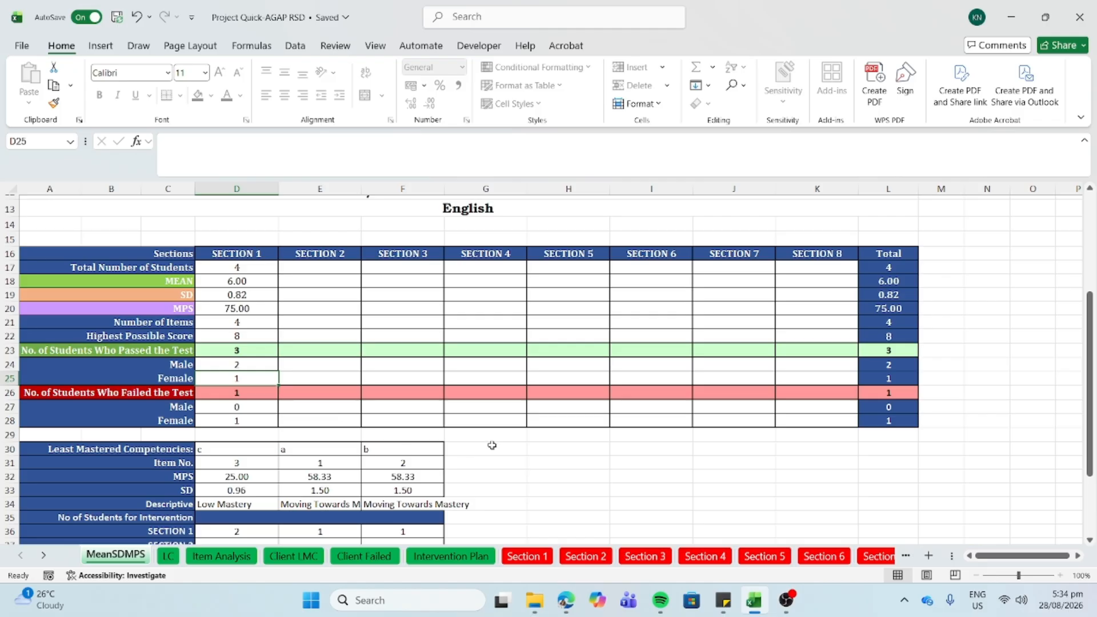
- Show the Client LMC sheet and inspect the formula listing learners a and d in B18:B19
click(307, 559)
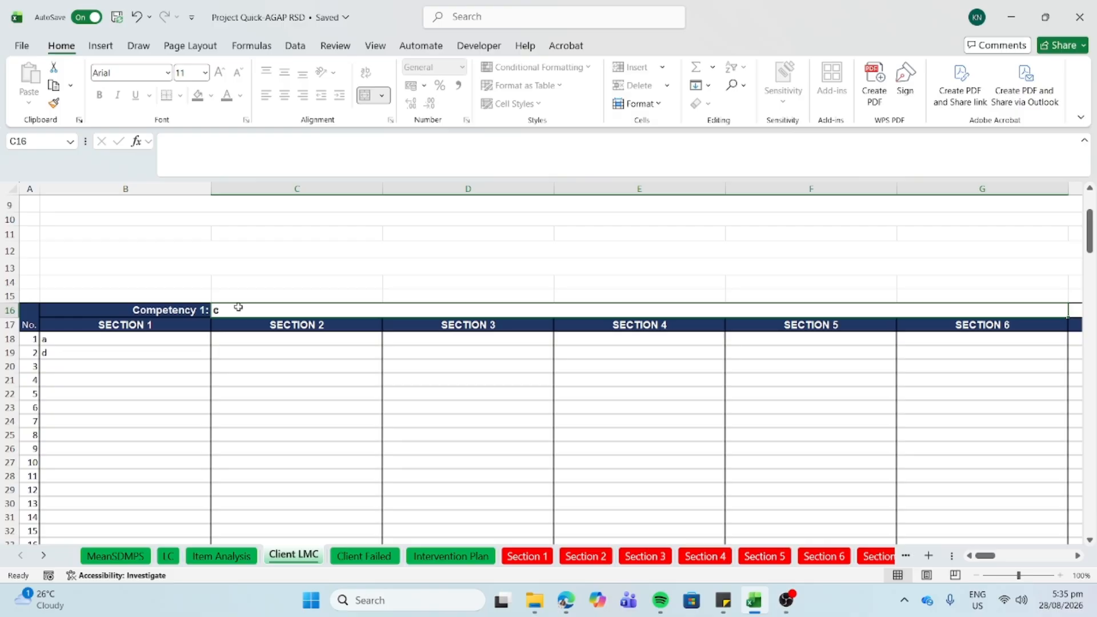
click(140, 337)
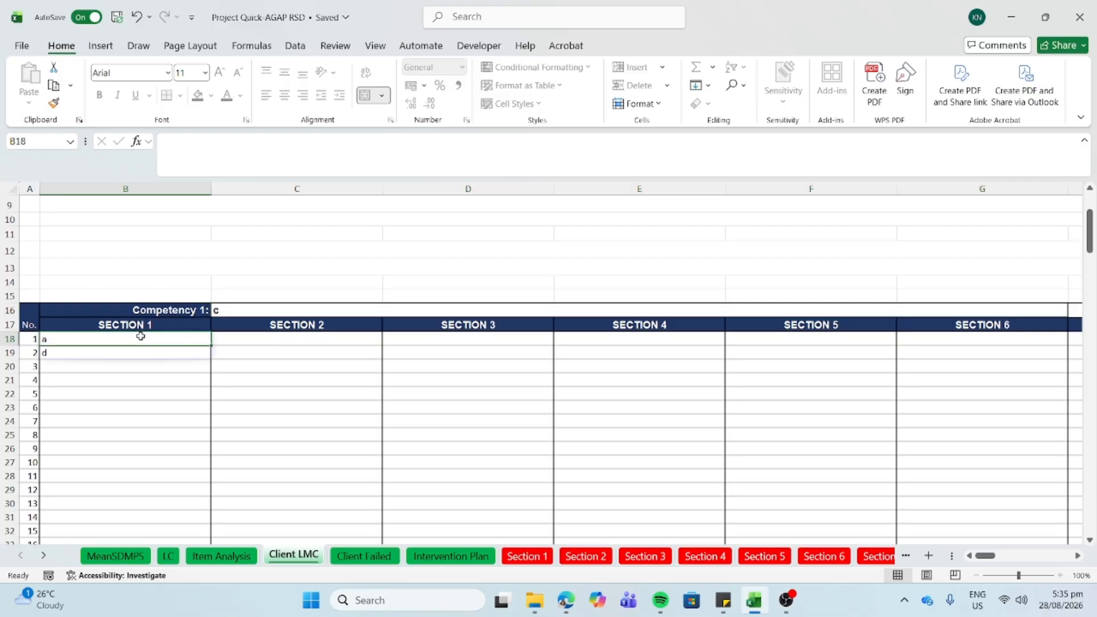
click(87, 352)
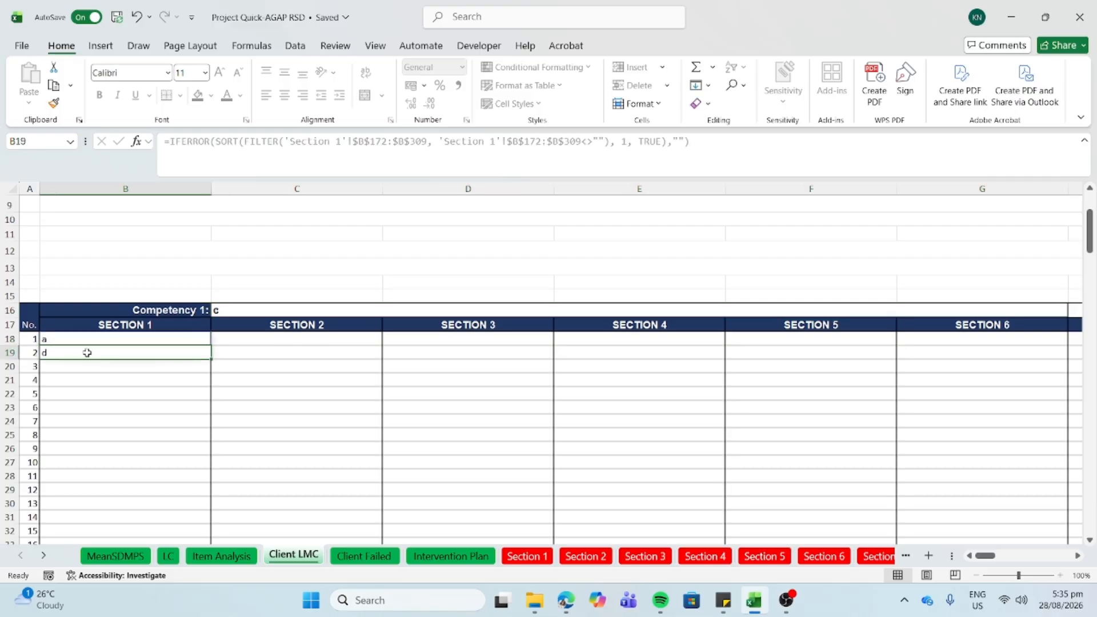
click(527, 557)
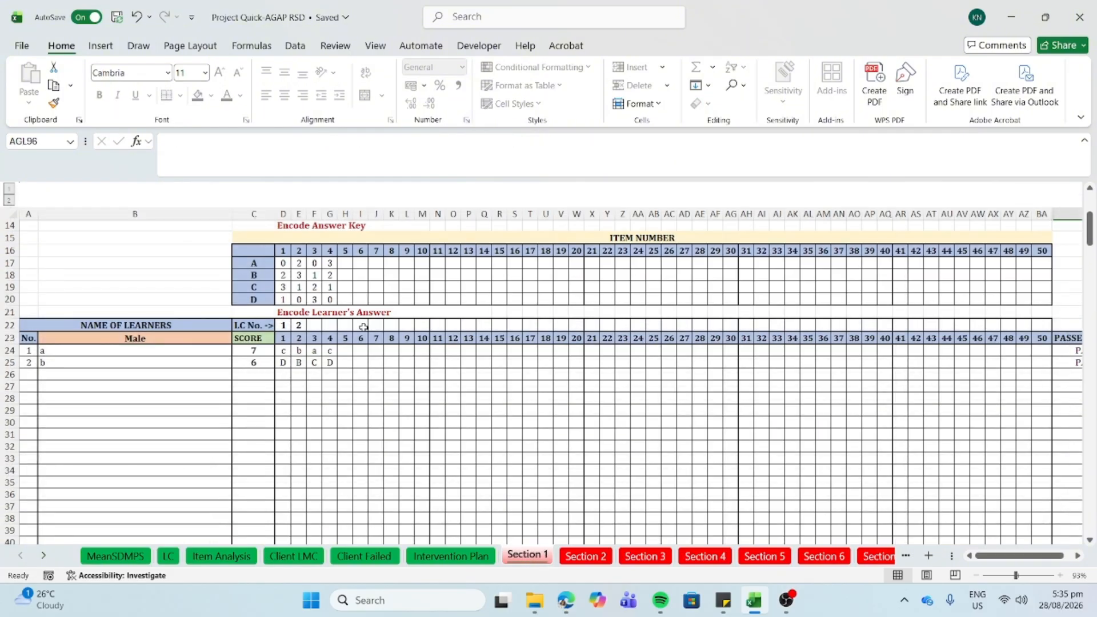
click(119, 555)
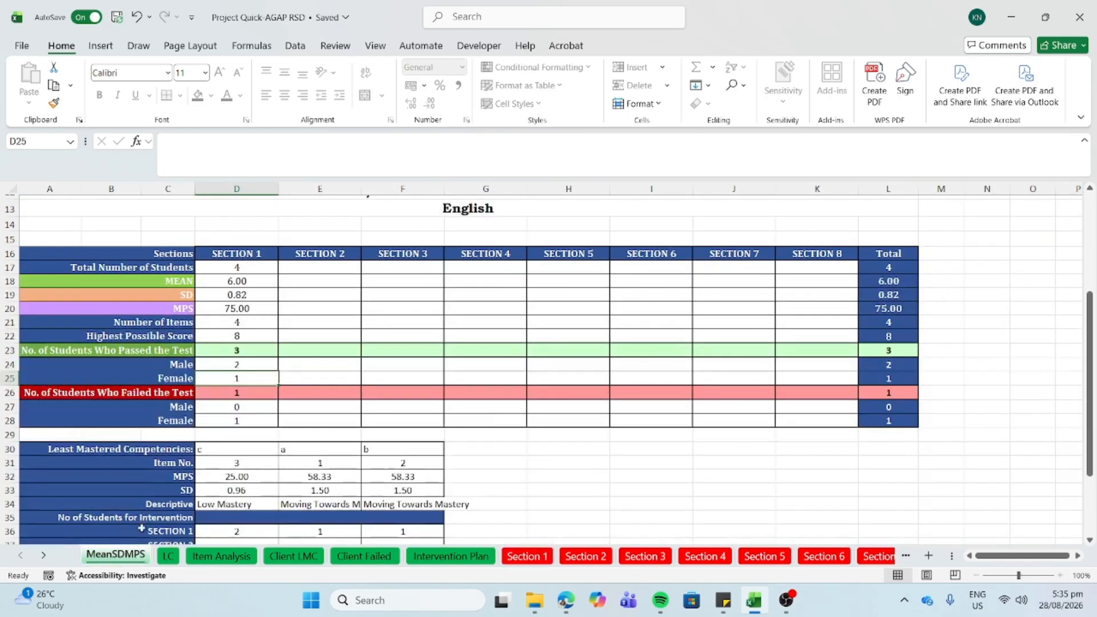
click(527, 557)
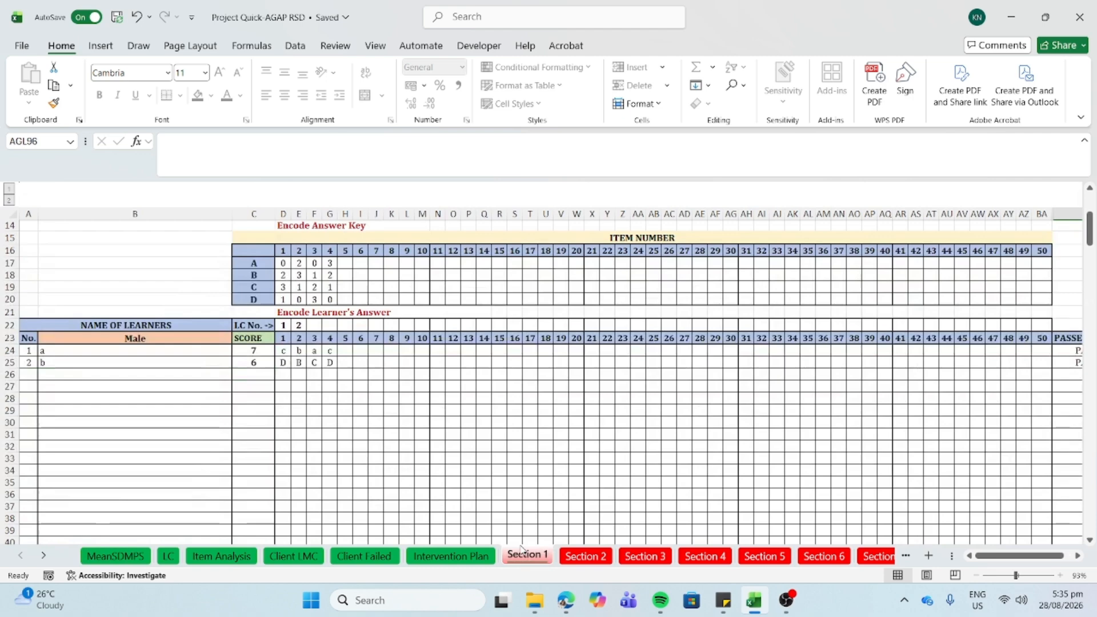
click(314, 264)
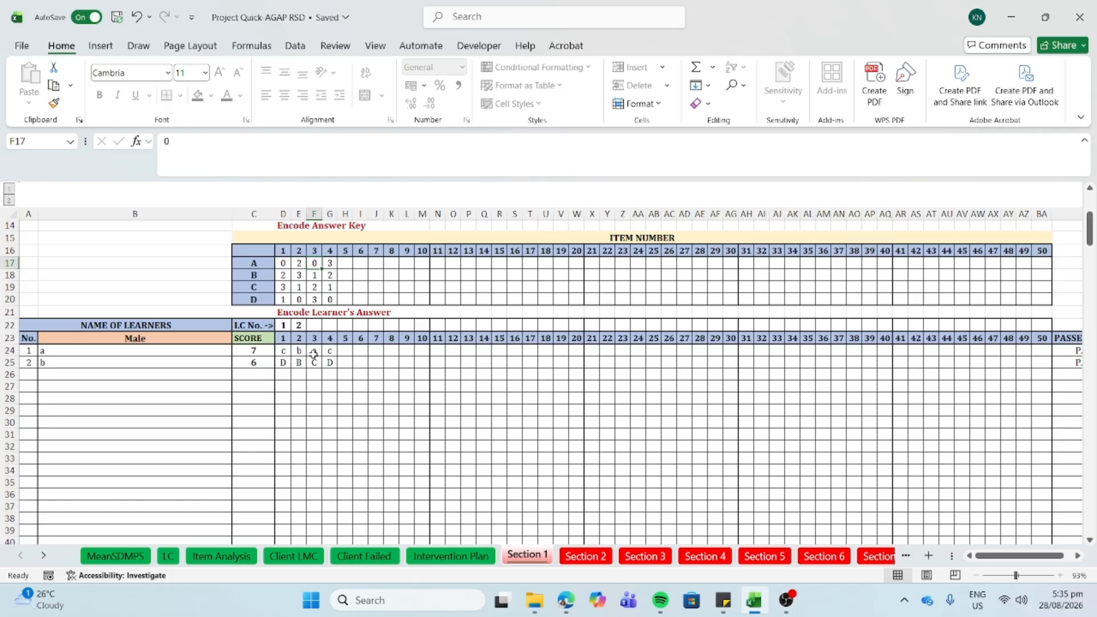
click(177, 349)
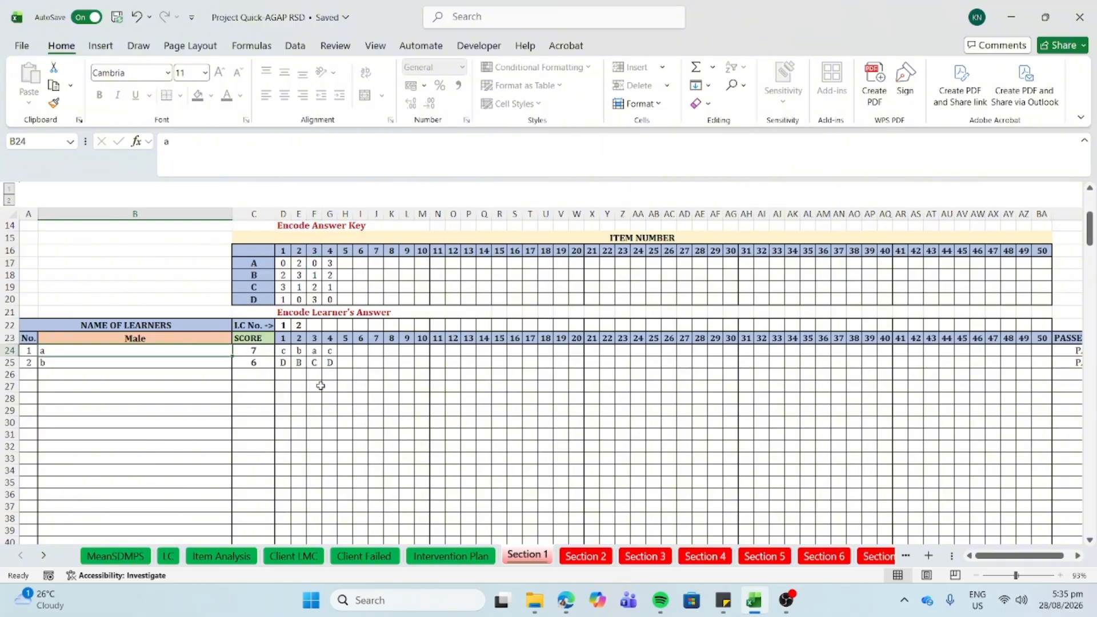
scroll(321, 409, down, 6)
scroll(321, 409, down, 20)
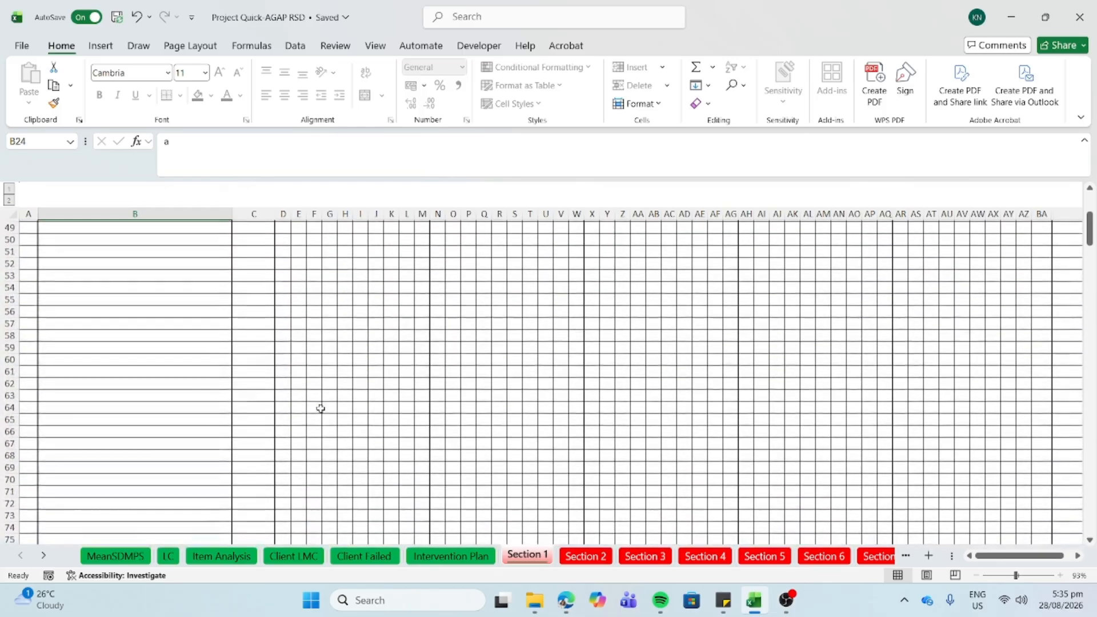
scroll(321, 409, up, 3)
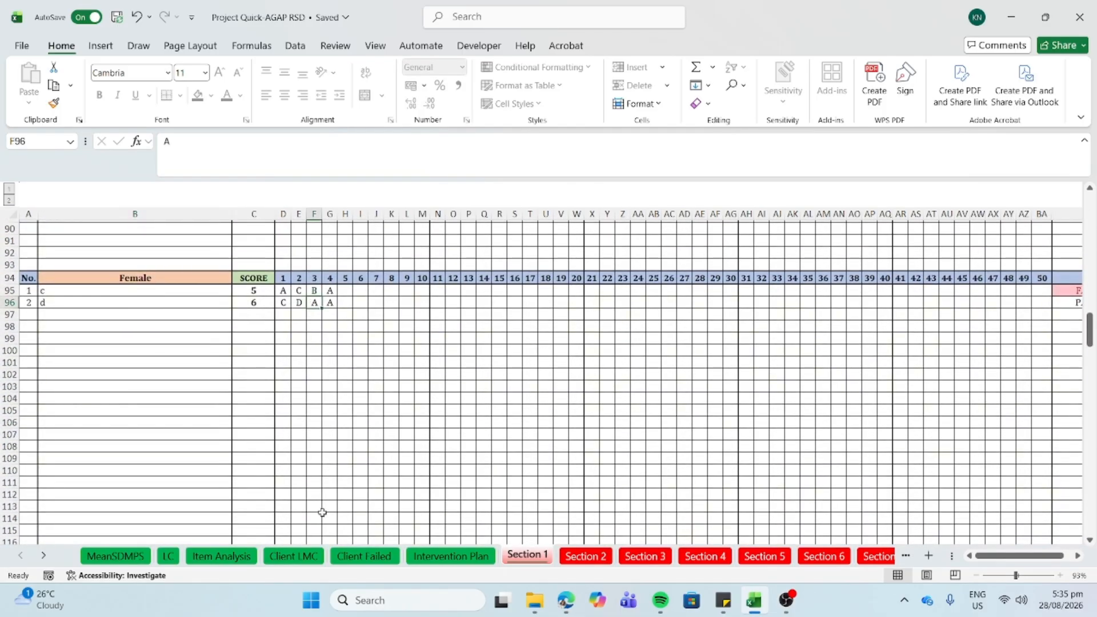
click(296, 559)
scroll(298, 563, up, 2)
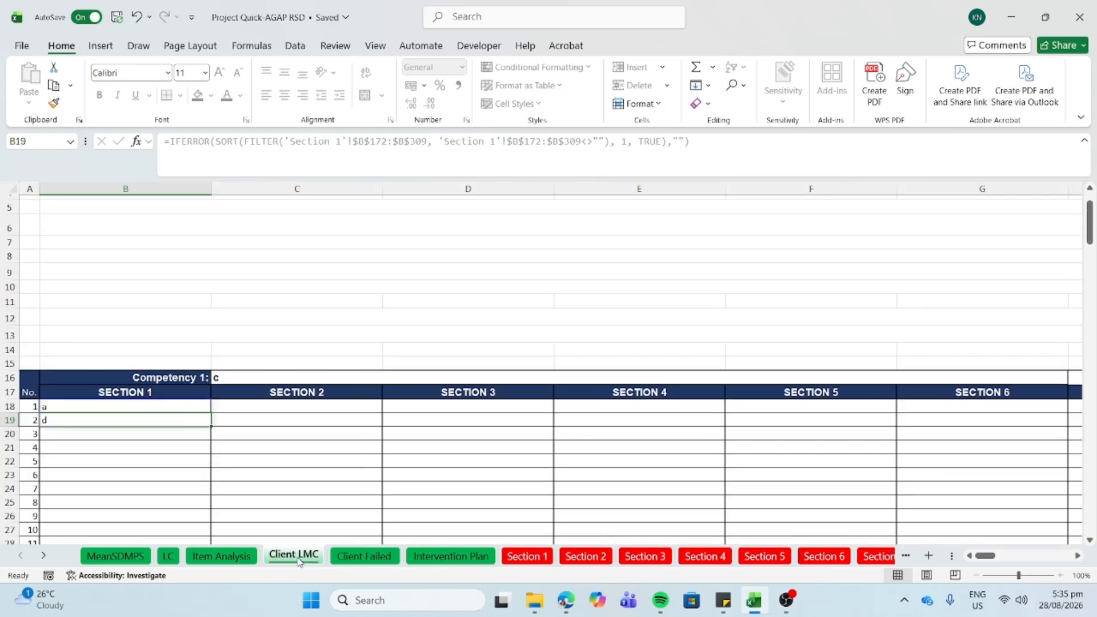
click(192, 410)
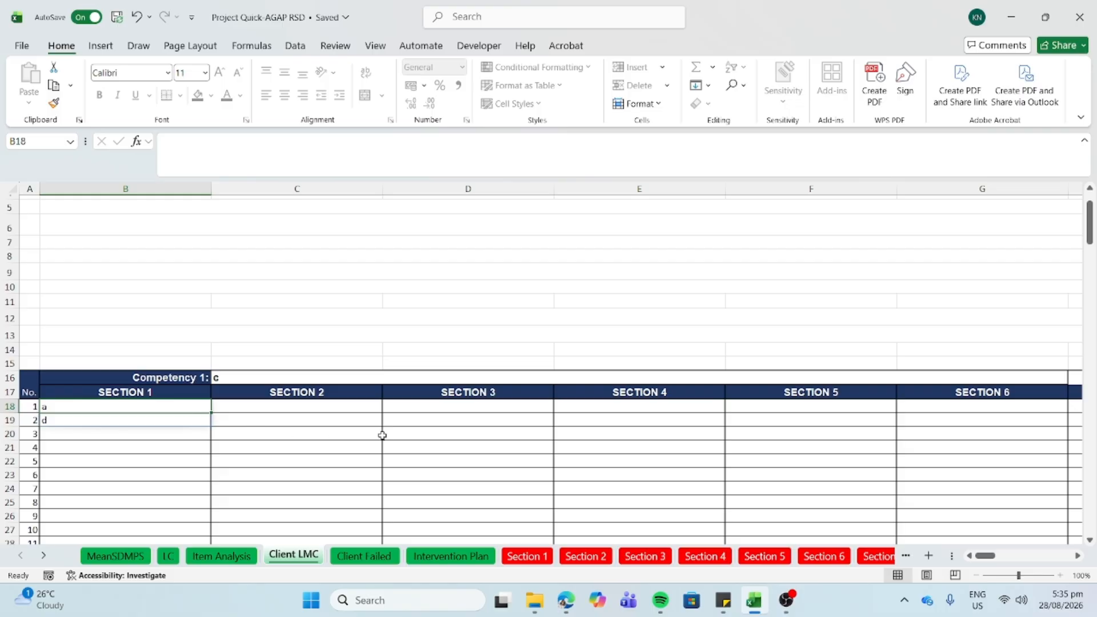
scroll(383, 436, right, 7)
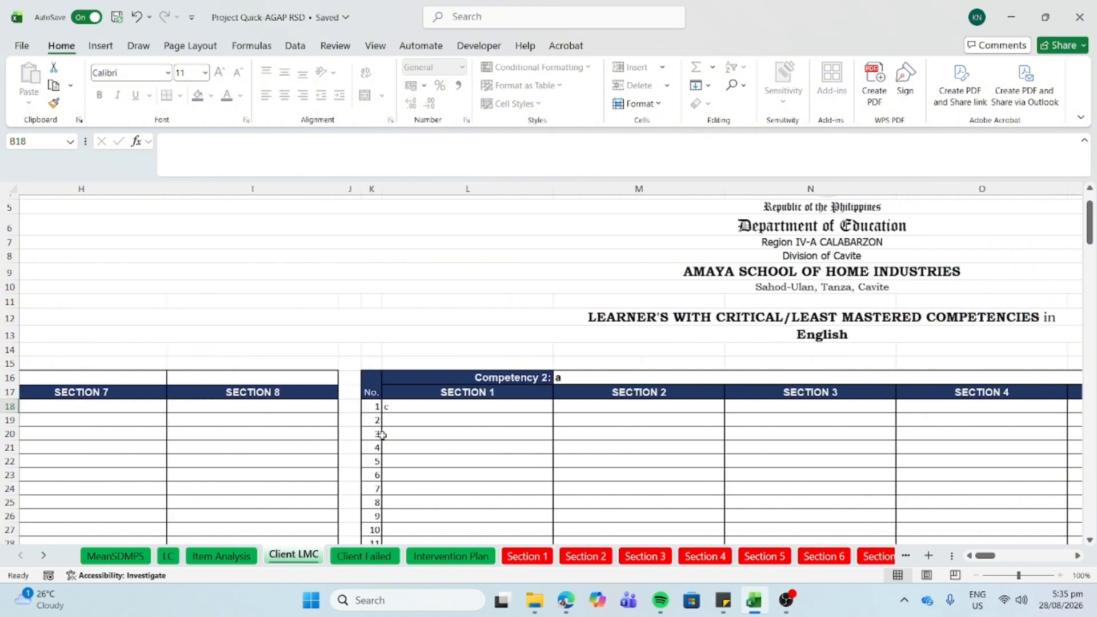
scroll(382, 435, right, 1)
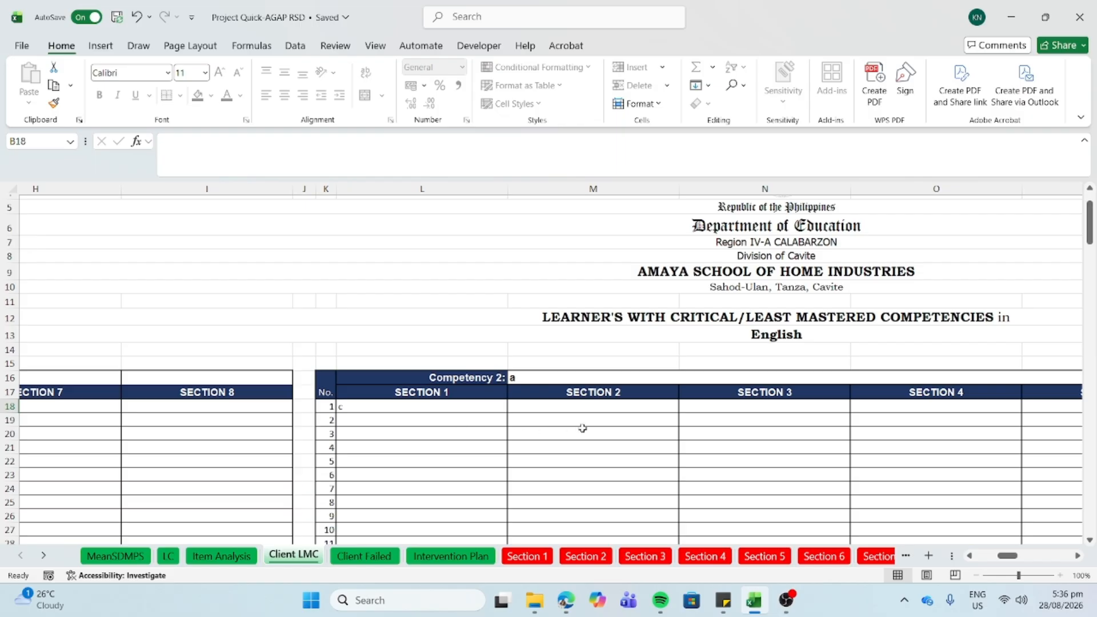
scroll(582, 428, right, 3)
scroll(582, 428, right, 2)
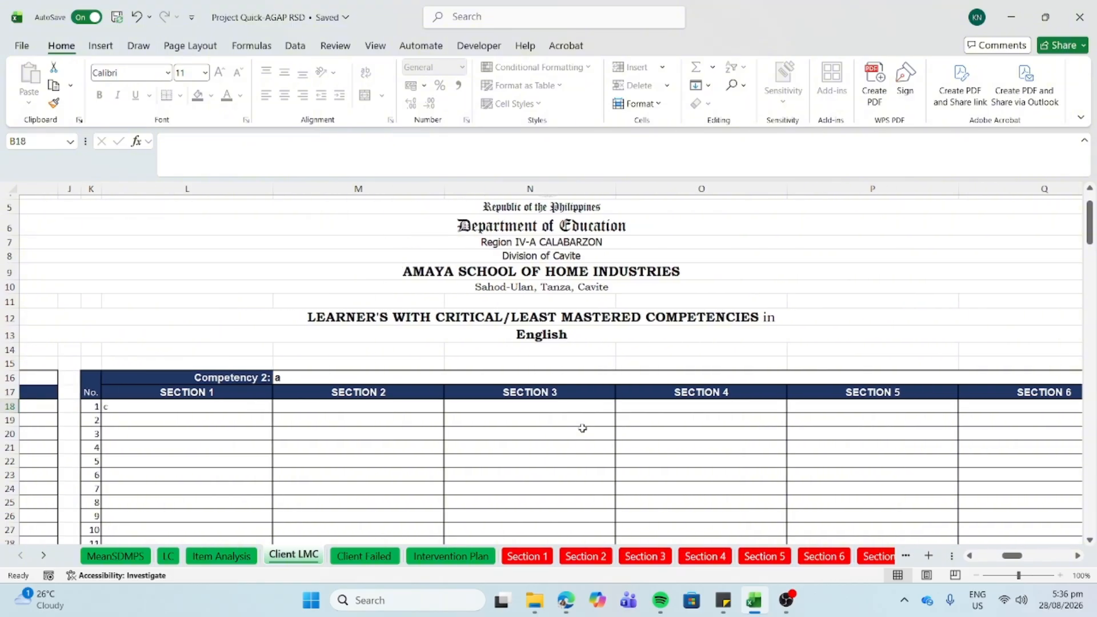
scroll(583, 428, right, 10)
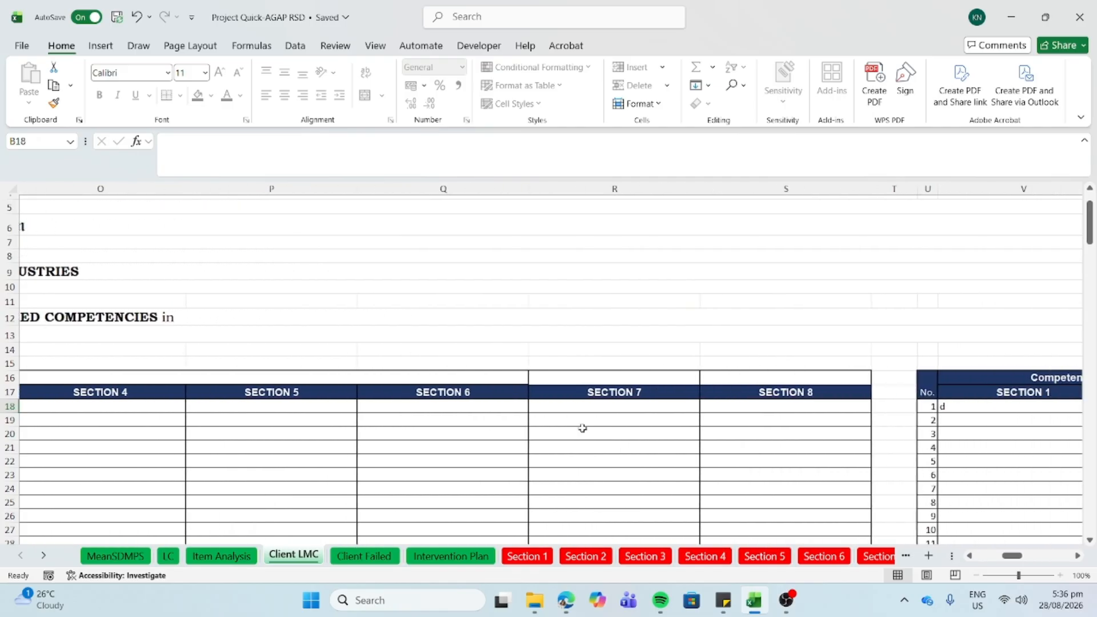
scroll(583, 428, right, 6)
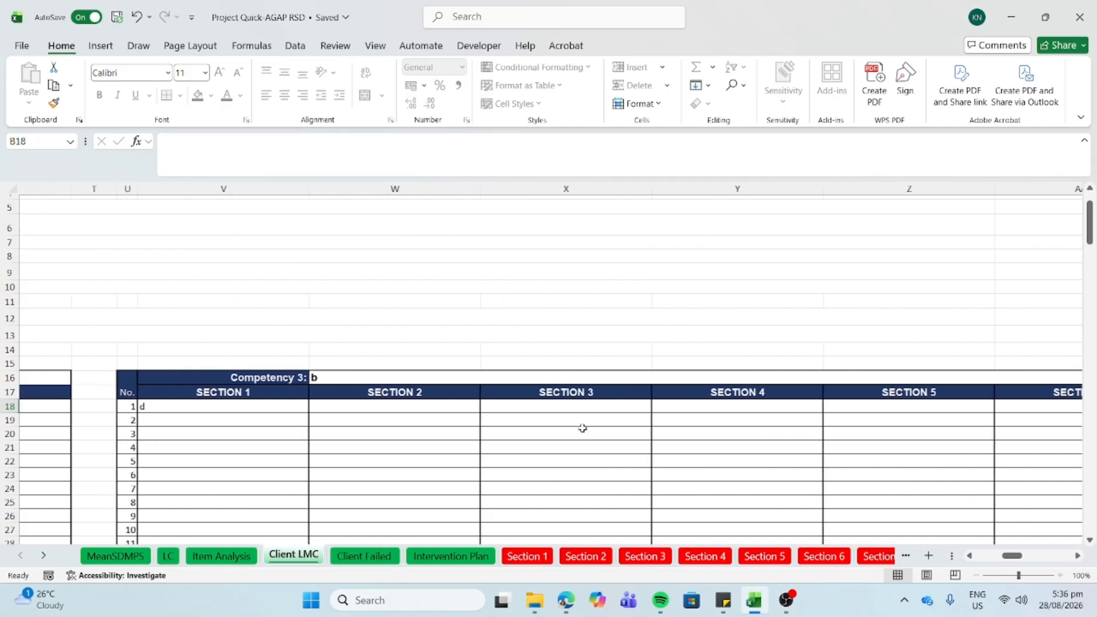
scroll(583, 429, right, 2)
scroll(582, 428, left, 8)
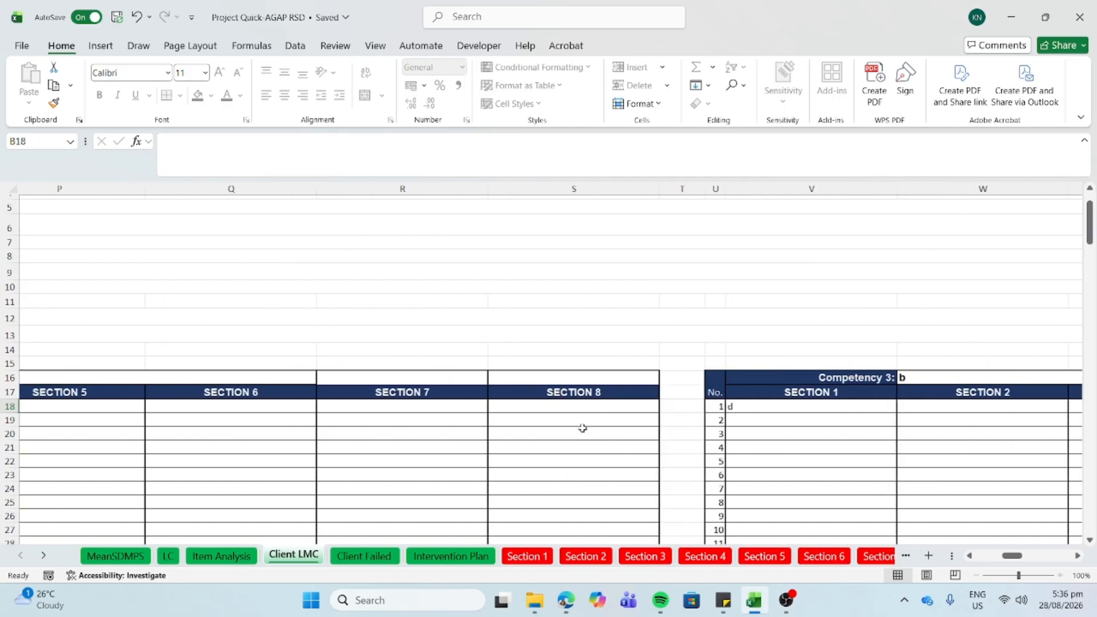
scroll(582, 428, left, 14)
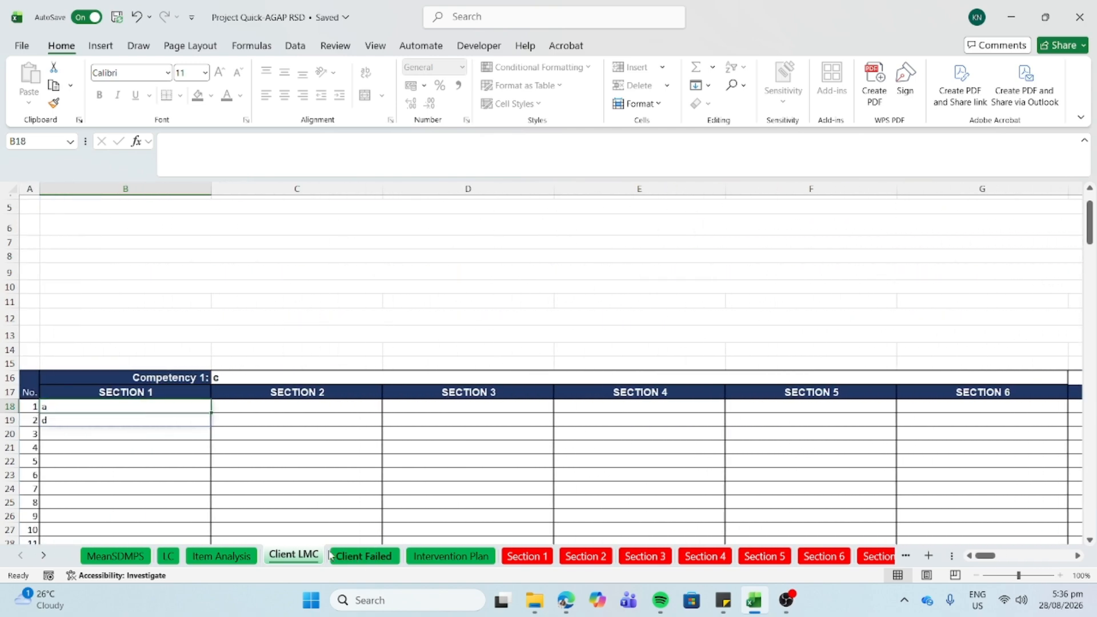
- Show the Client Failed sheet and check learner c in B18 with failed item 1 in BA18
click(363, 559)
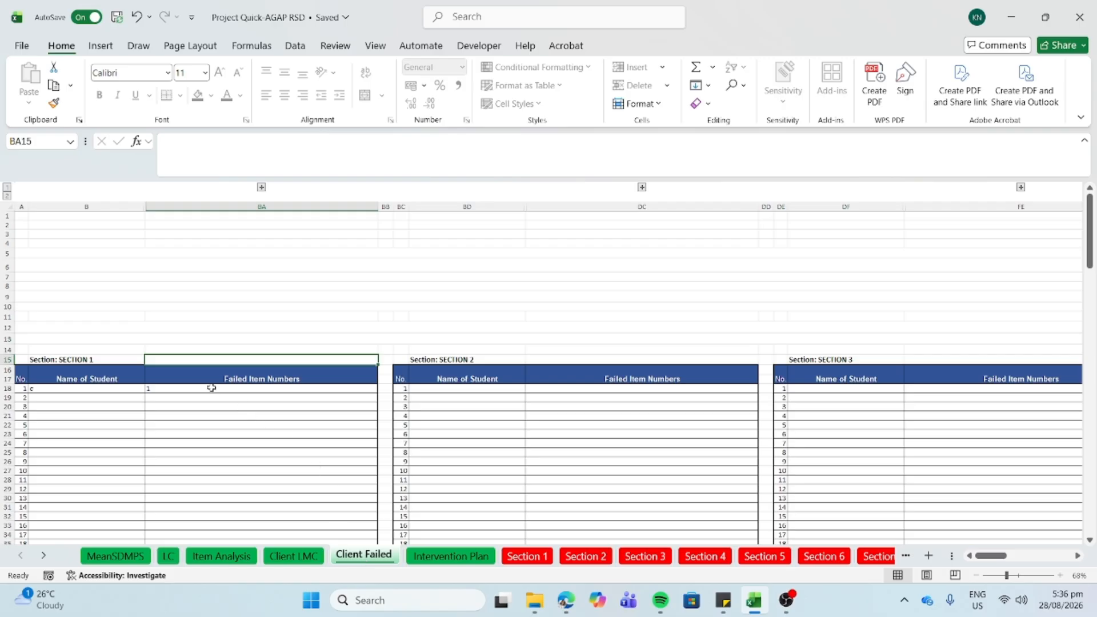
click(120, 388)
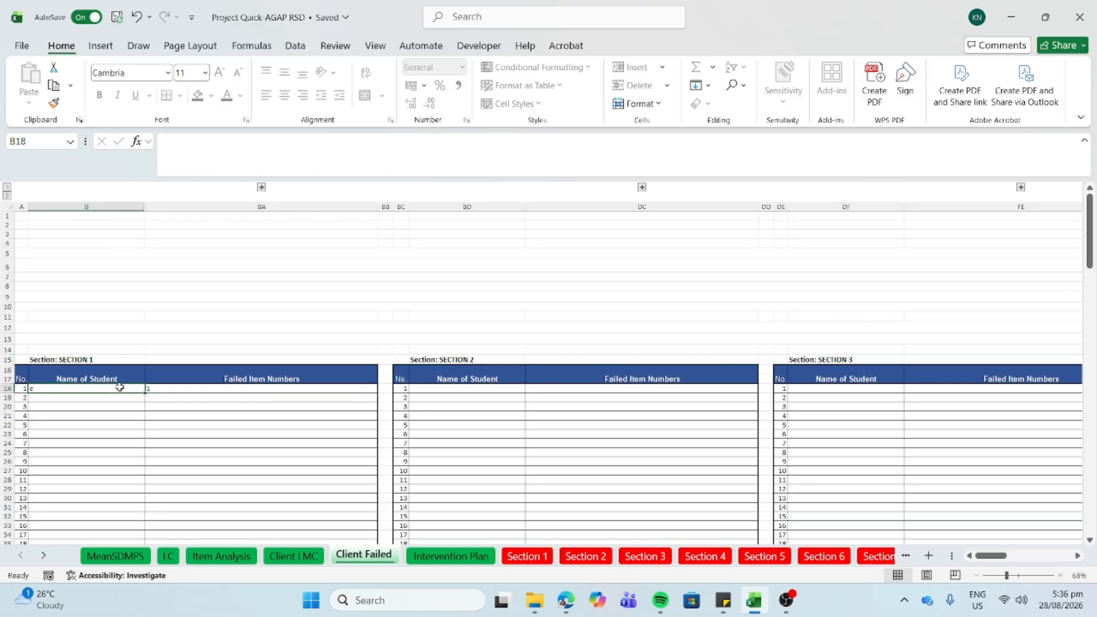
scroll(120, 387, up, 4)
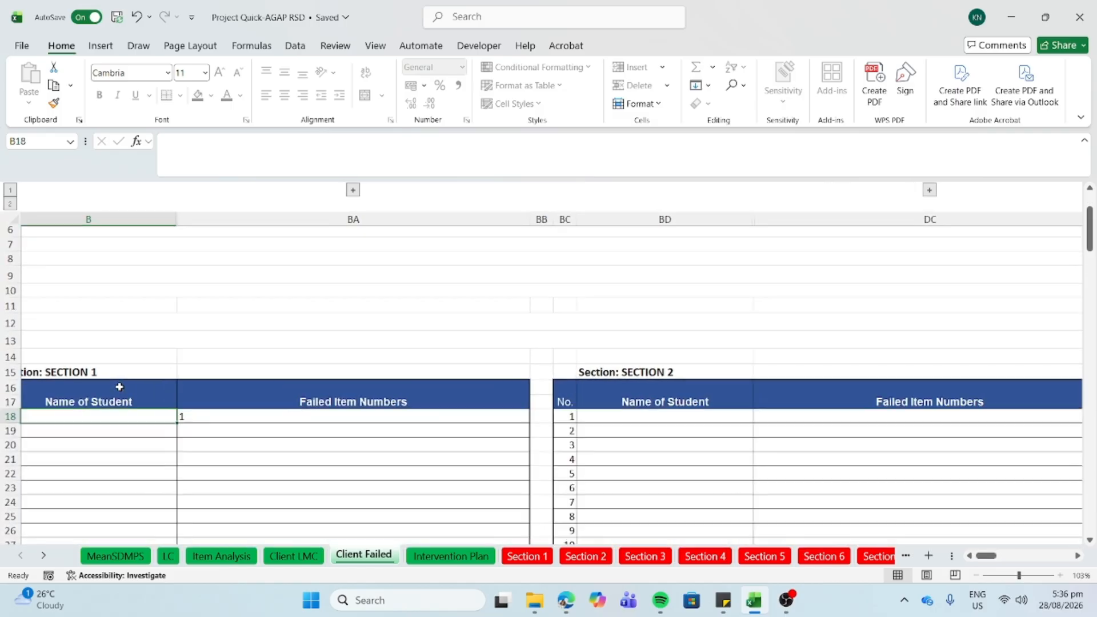
click(246, 415)
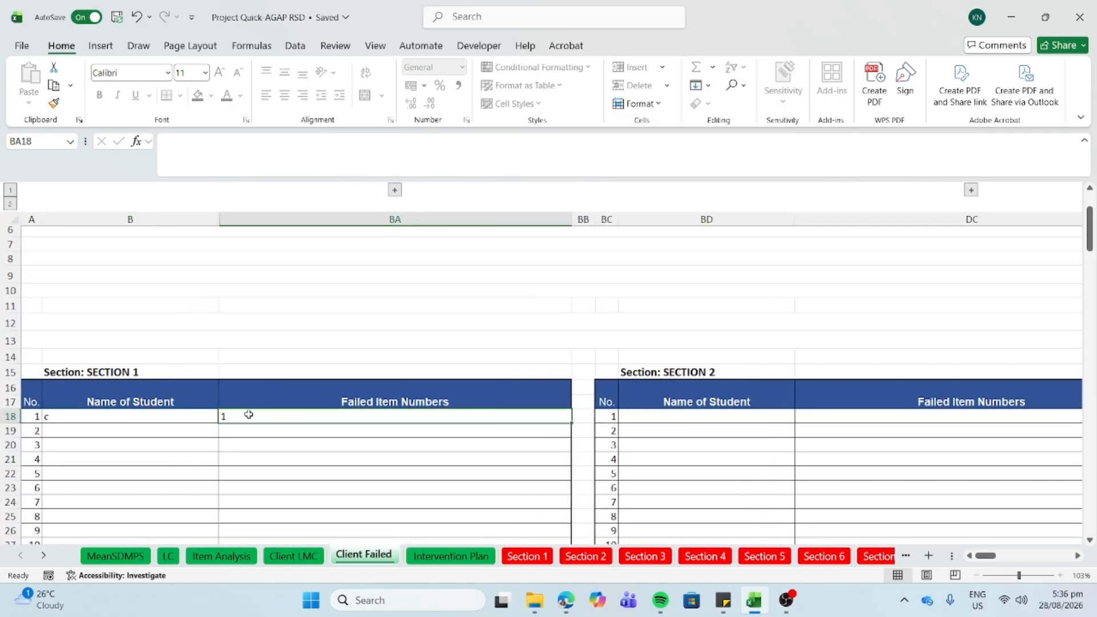
- Switch to Section 1 and view learner c's item 1 answer and the option A key count
click(521, 557)
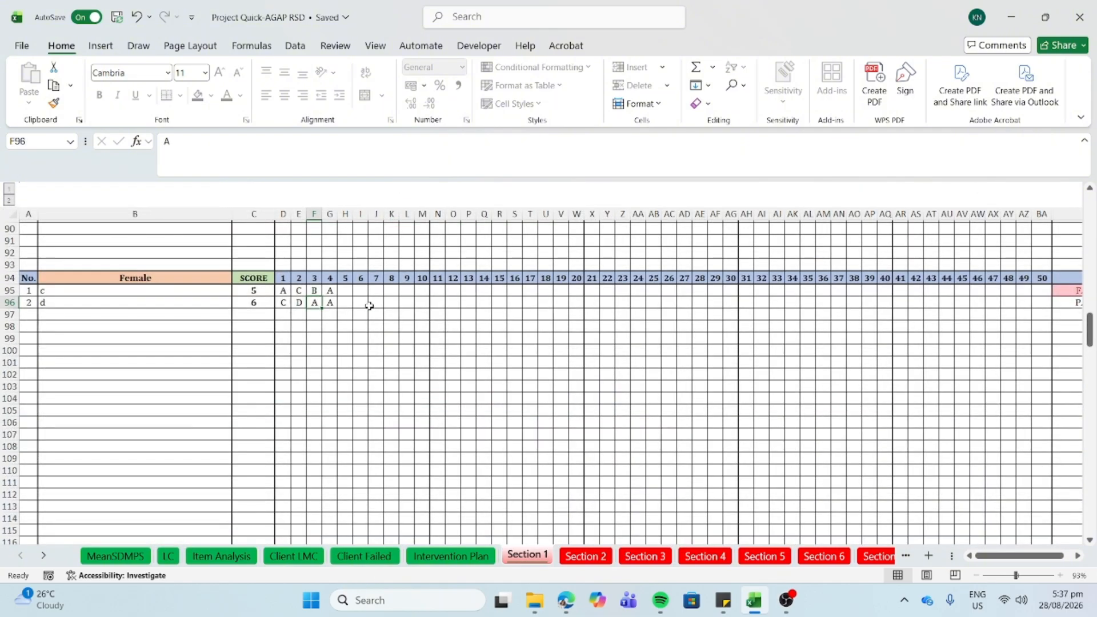
scroll(369, 305, up, 3)
scroll(370, 306, up, 3)
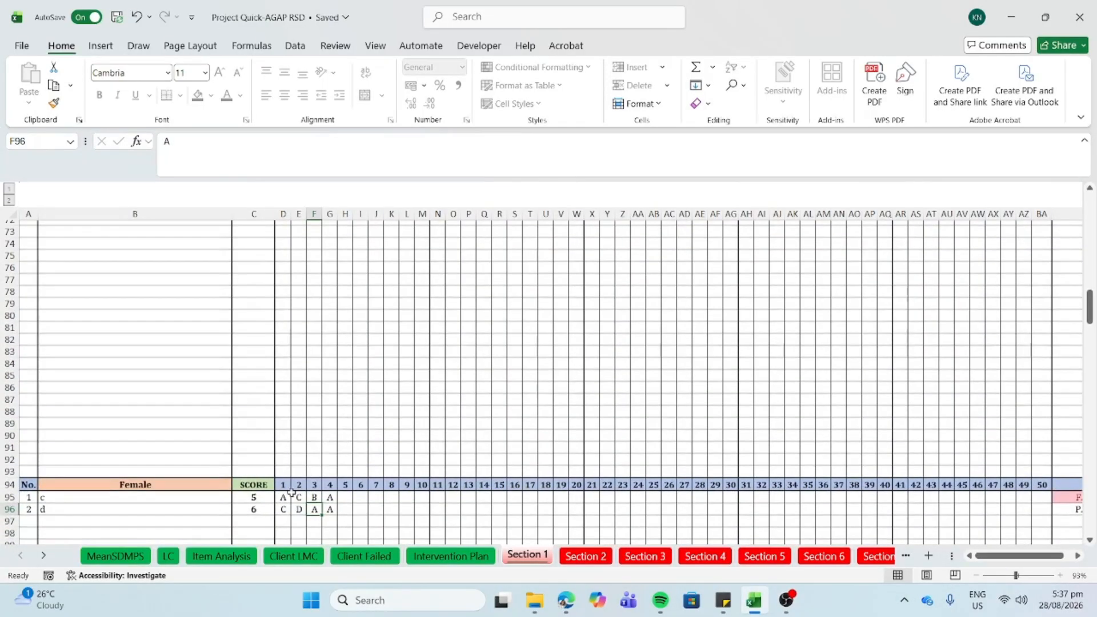
click(282, 499)
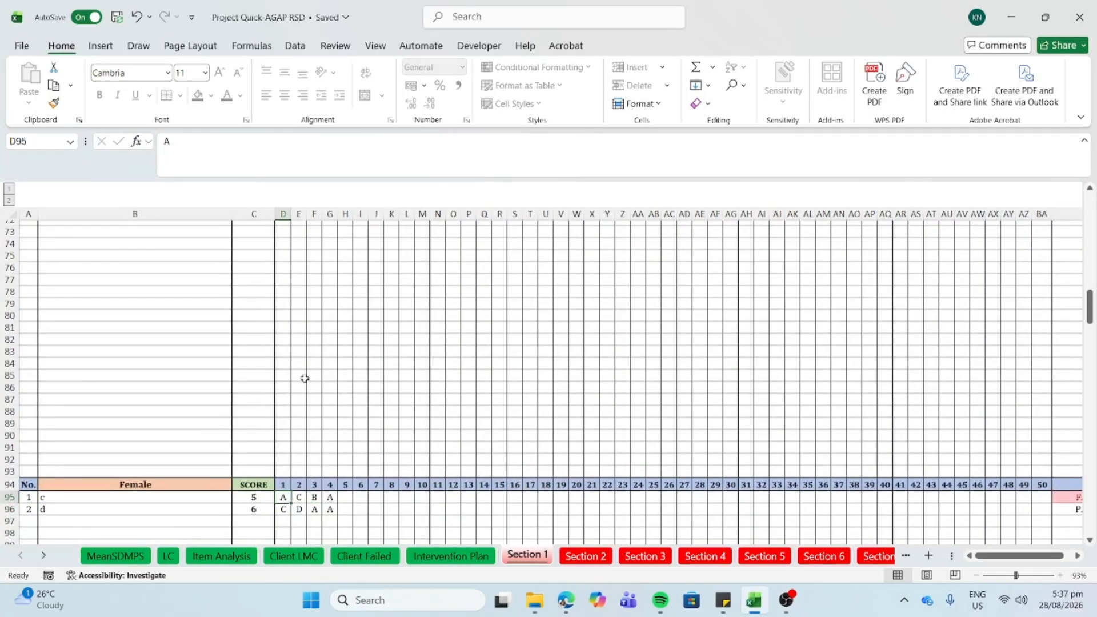
scroll(304, 378, up, 20)
scroll(305, 379, down, 1)
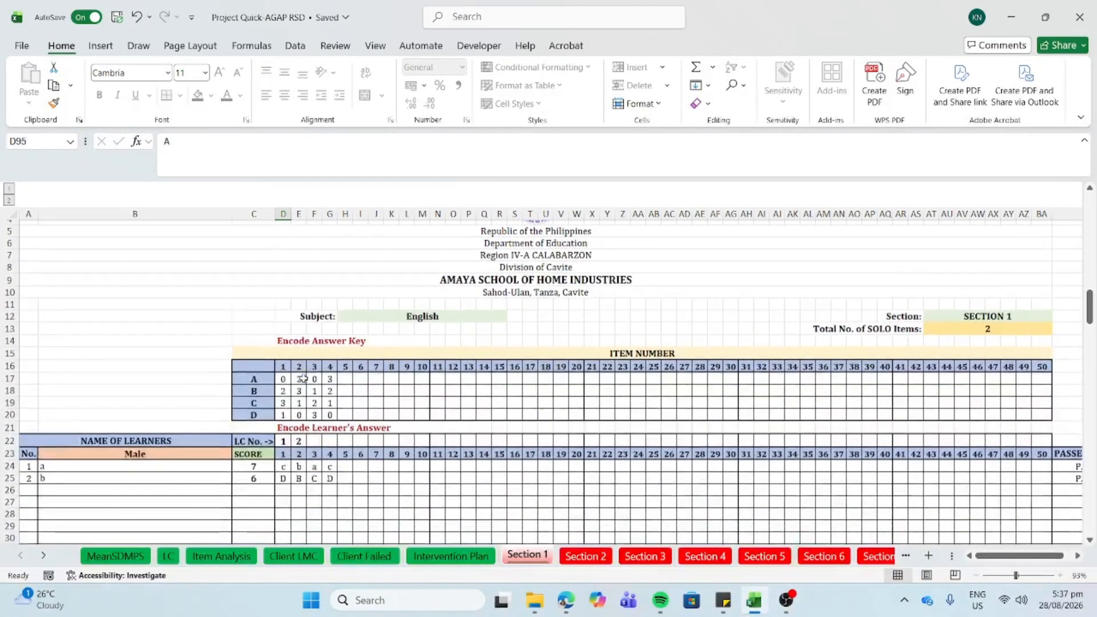
click(283, 380)
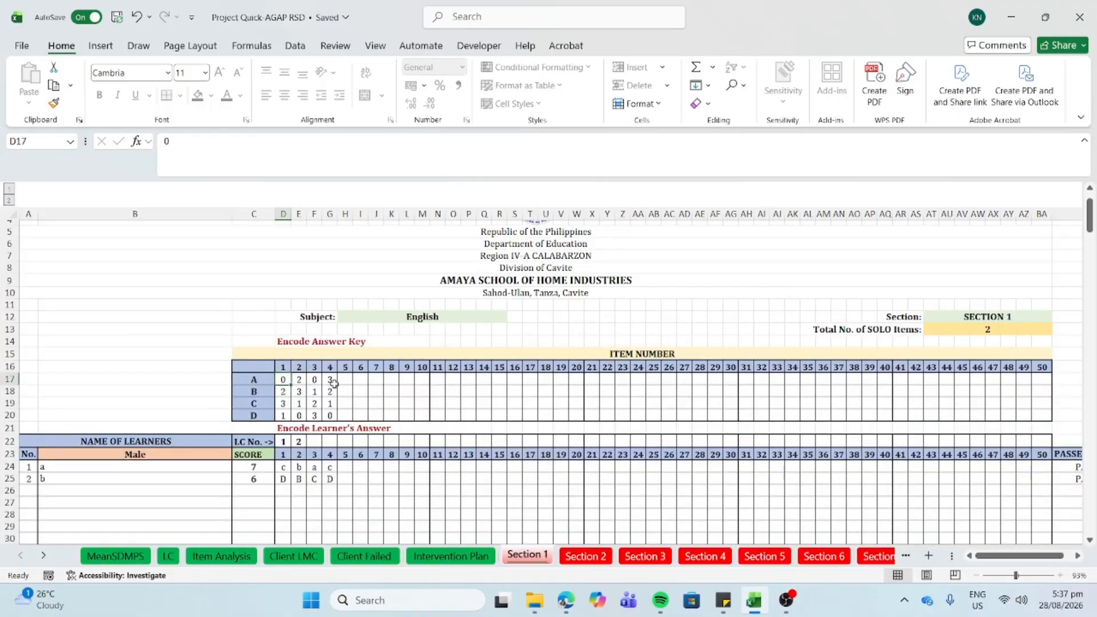
- Inspect the answer key values in cells E19, F18 and G17
scroll(335, 383, down, 3)
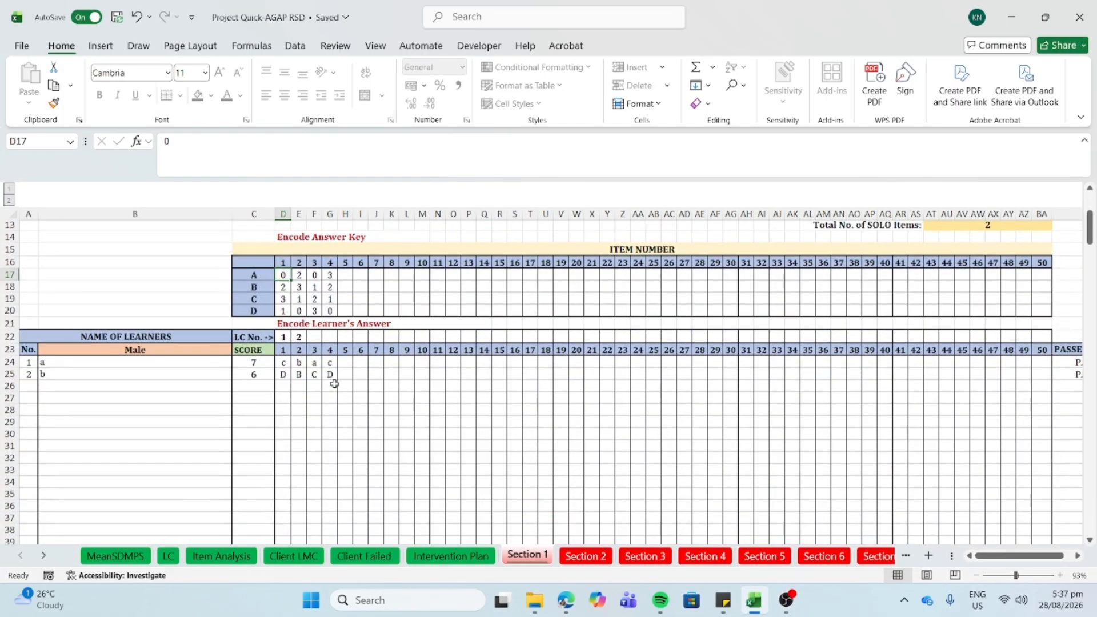
scroll(334, 384, down, 20)
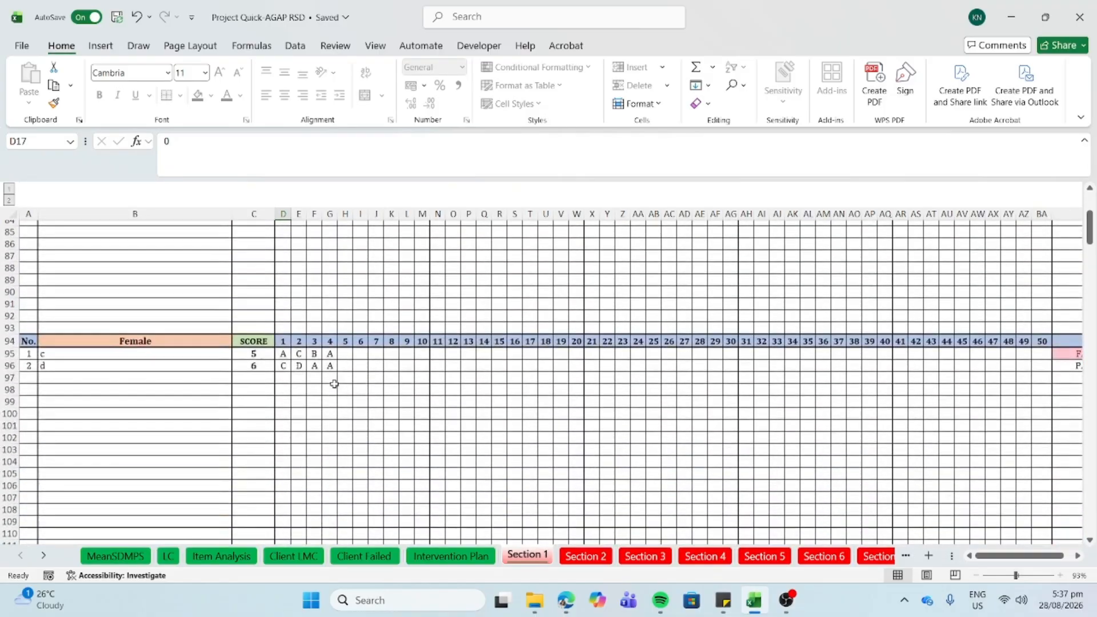
scroll(337, 362, up, 1)
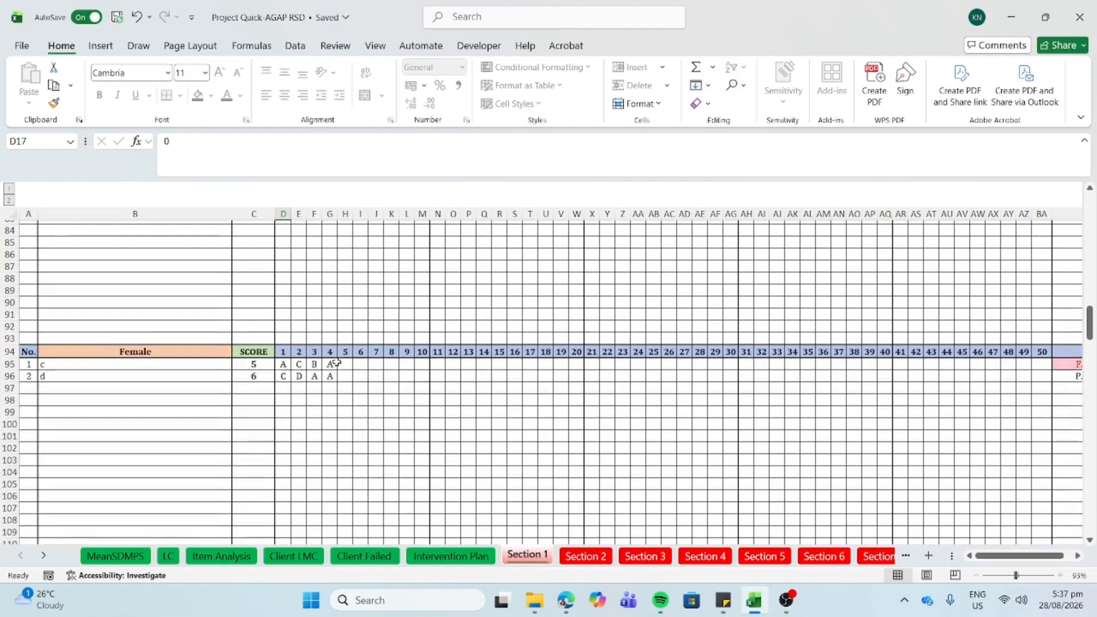
scroll(337, 362, up, 20)
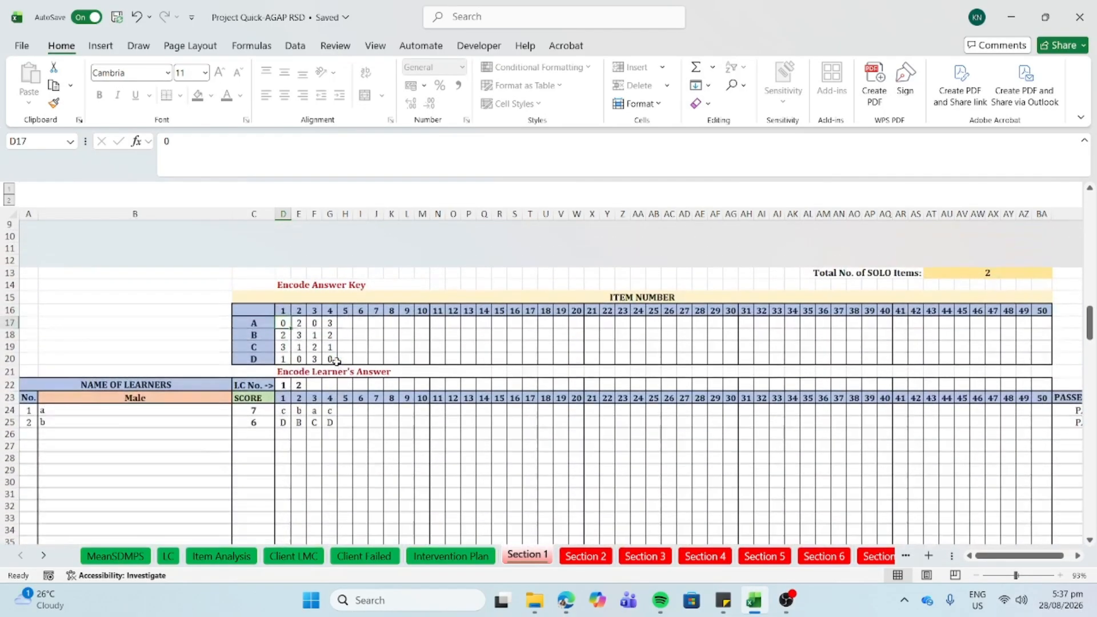
scroll(336, 361, down, 1)
click(294, 335)
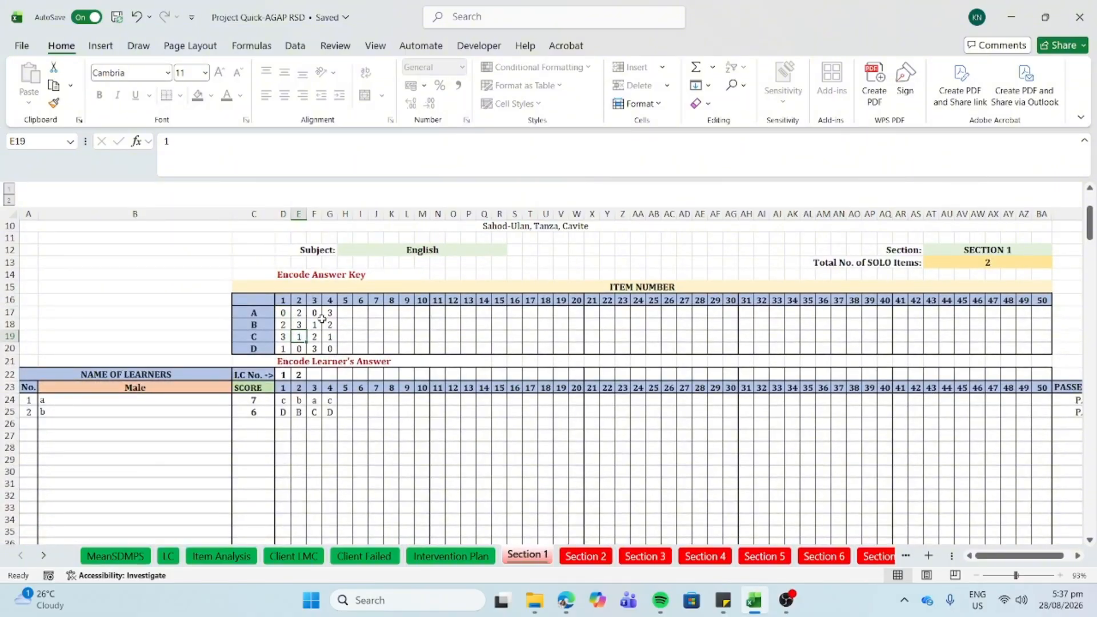
click(312, 326)
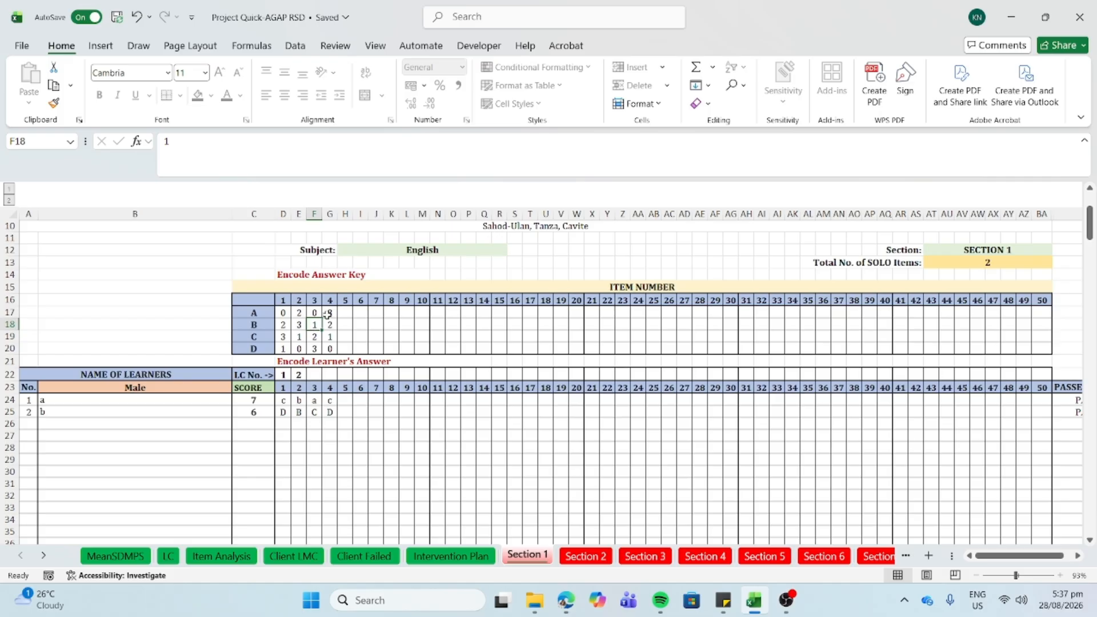
click(328, 313)
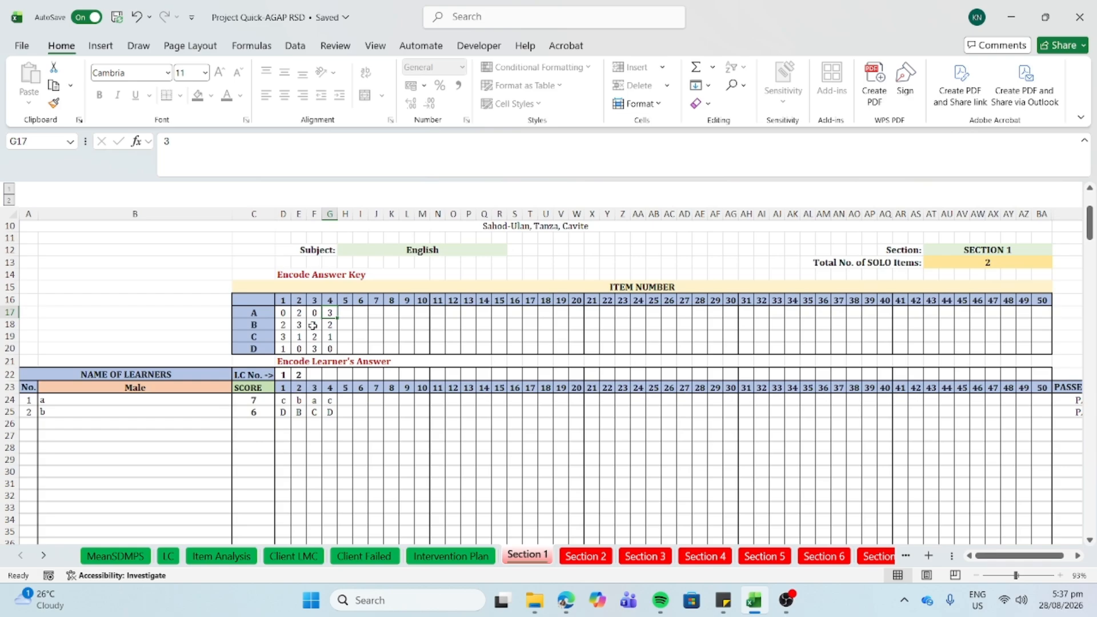
- Check female learner c's FAILED remark, then return to their item 1 answer
scroll(547, 373, down, 10)
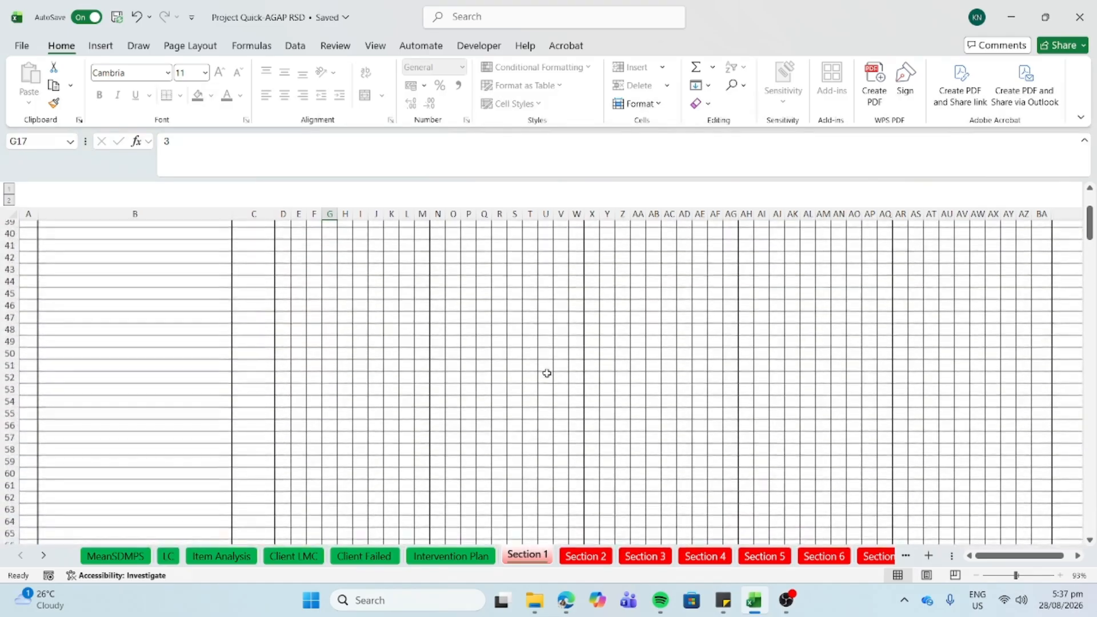
scroll(548, 373, down, 19)
scroll(547, 373, right, 2)
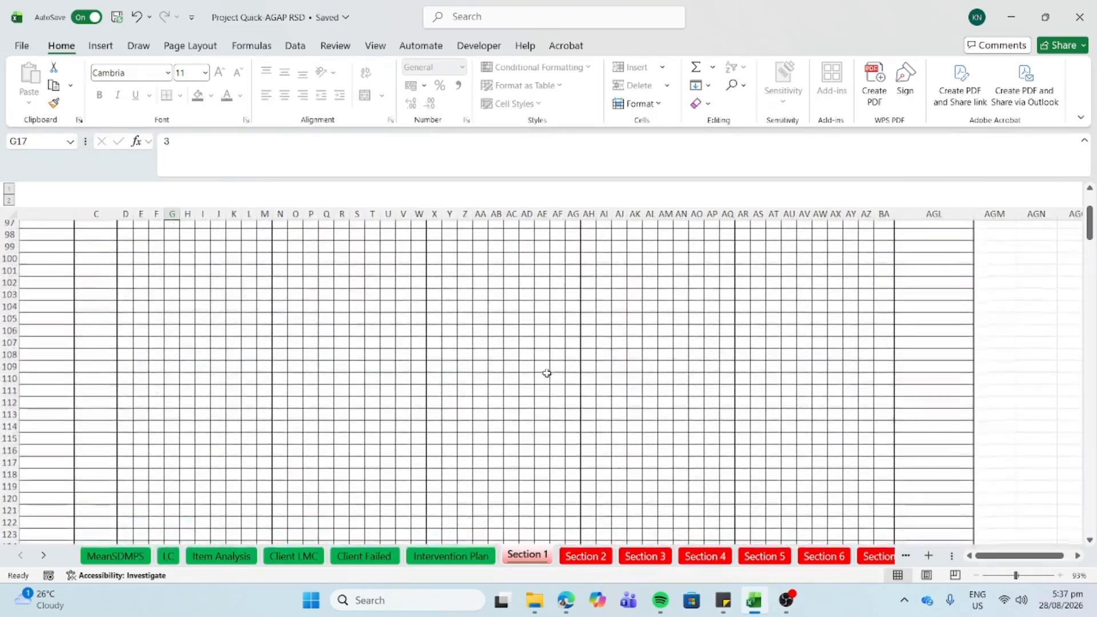
scroll(547, 374, up, 3)
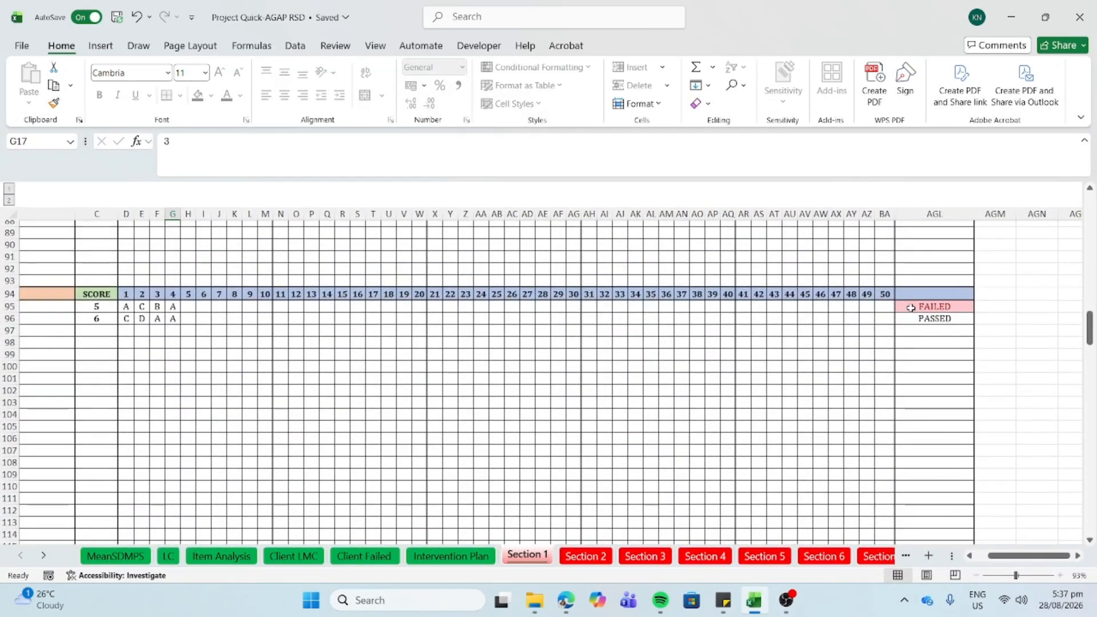
click(911, 308)
scroll(911, 308, left, 3)
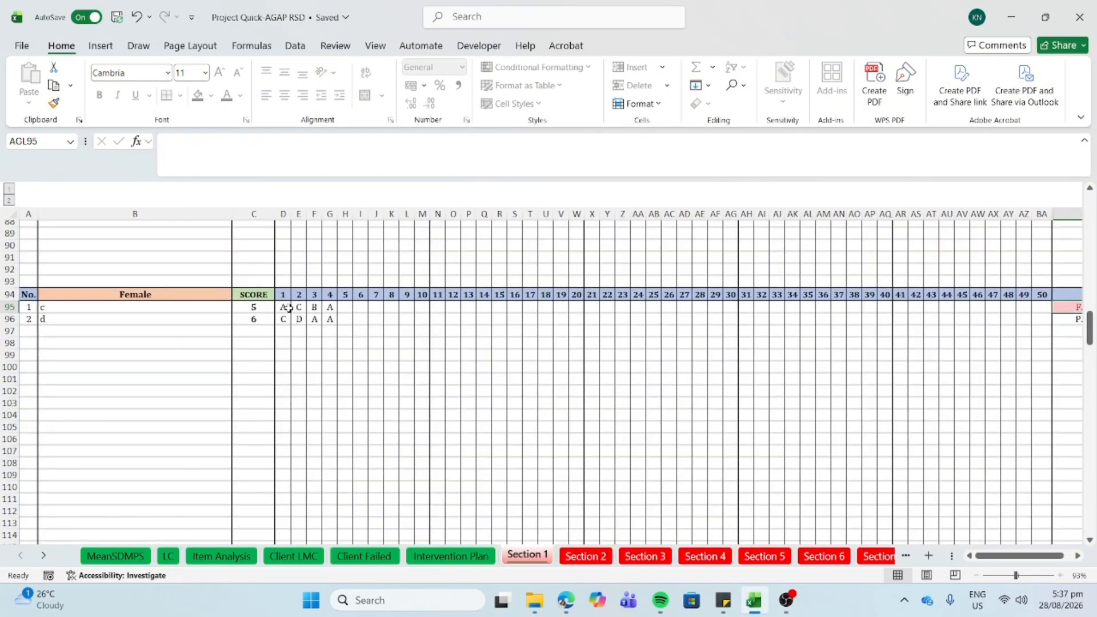
click(289, 308)
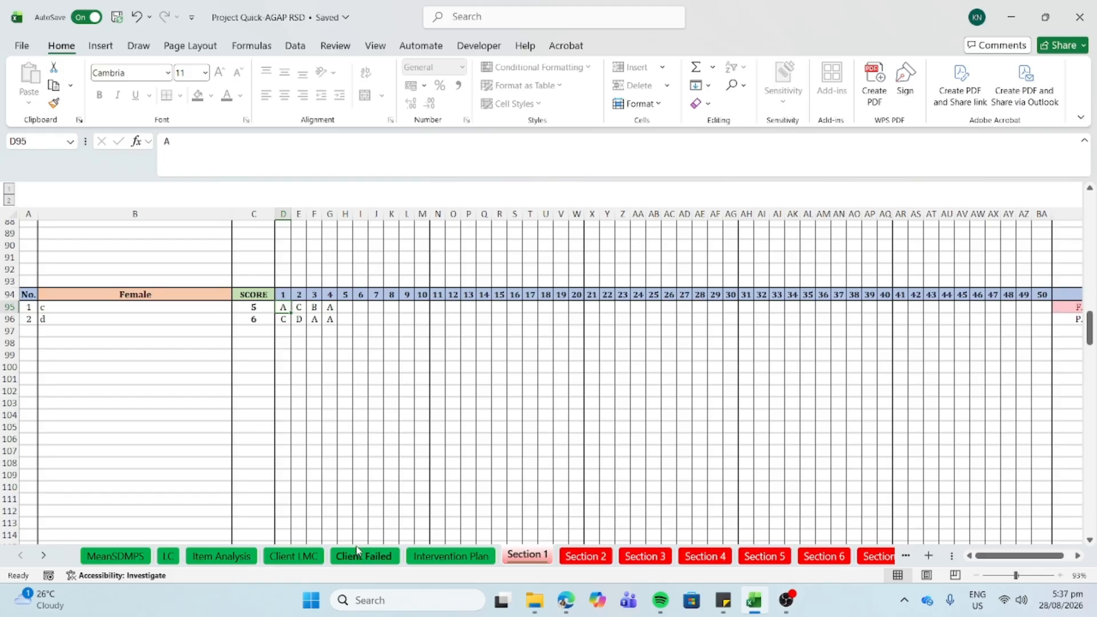
- Go back to Client Failed and scroll right through the empty Section 2–8 failed-item tables
click(350, 555)
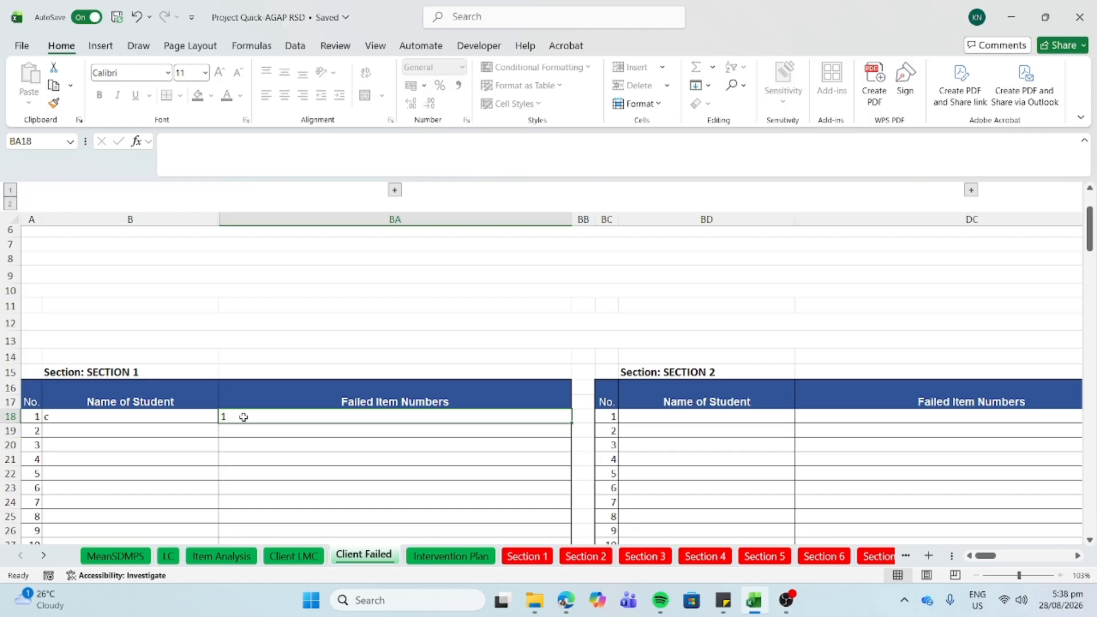
scroll(243, 418, right, 5)
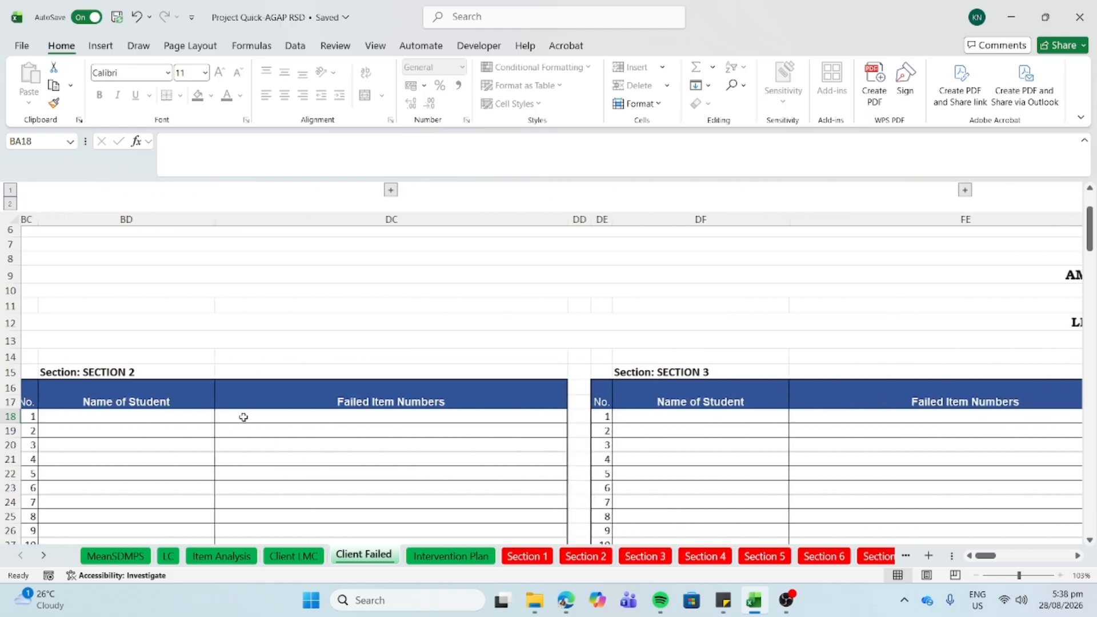
scroll(243, 417, right, 10)
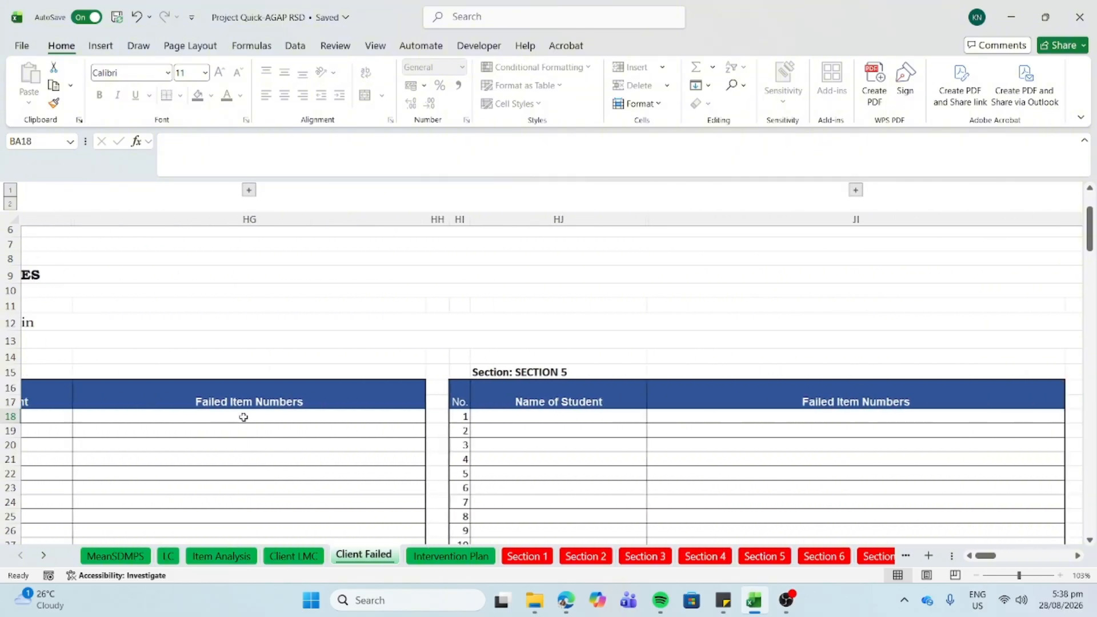
scroll(244, 417, right, 10)
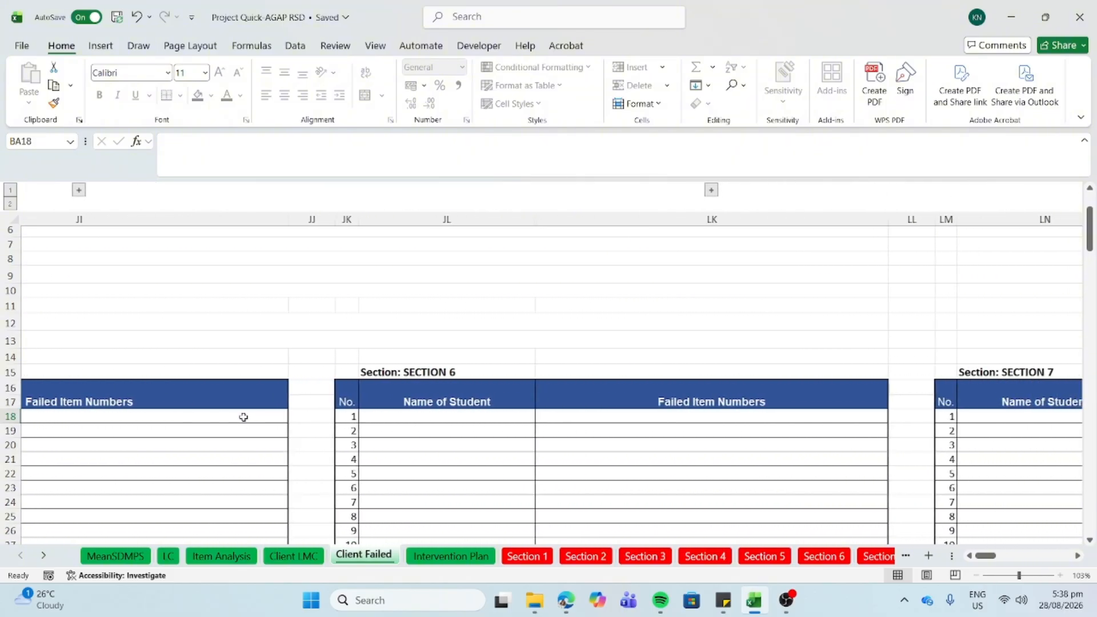
scroll(244, 417, right, 10)
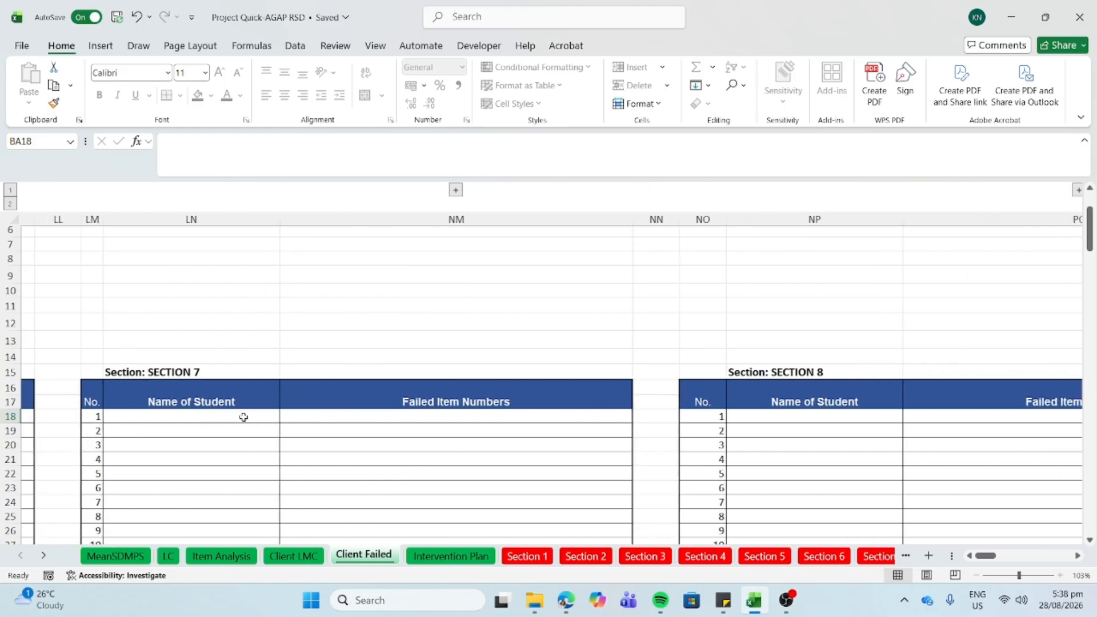
scroll(244, 417, right, 10)
scroll(243, 418, down, 1)
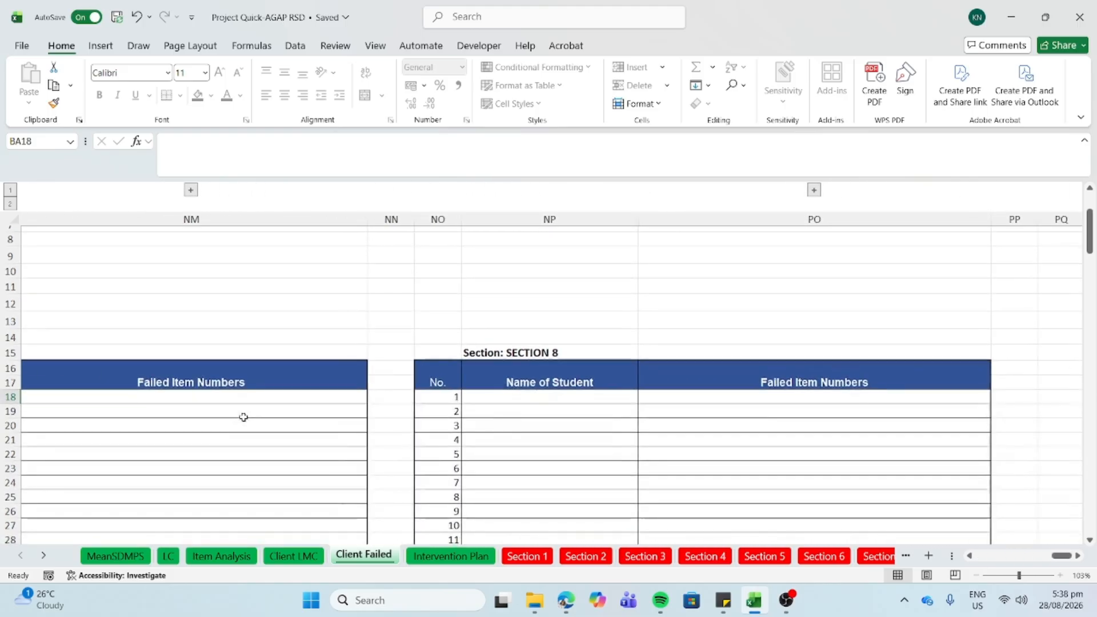
- Select the three critical competencies on the Intervention Plan sheet, then glance at the MeanSDMPS summary
click(467, 560)
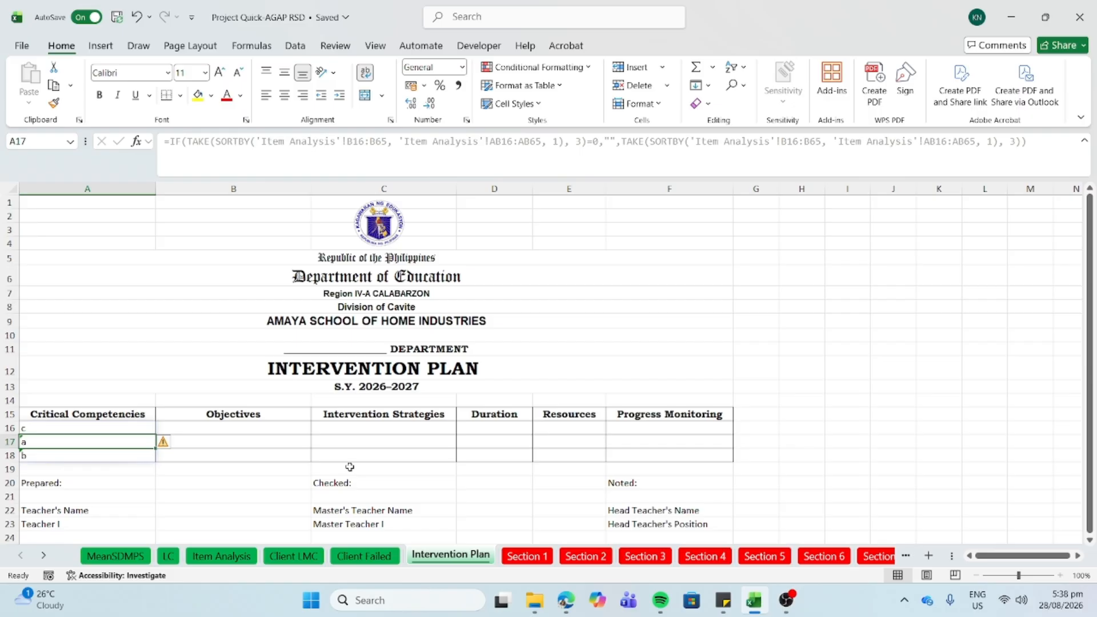
click(133, 426)
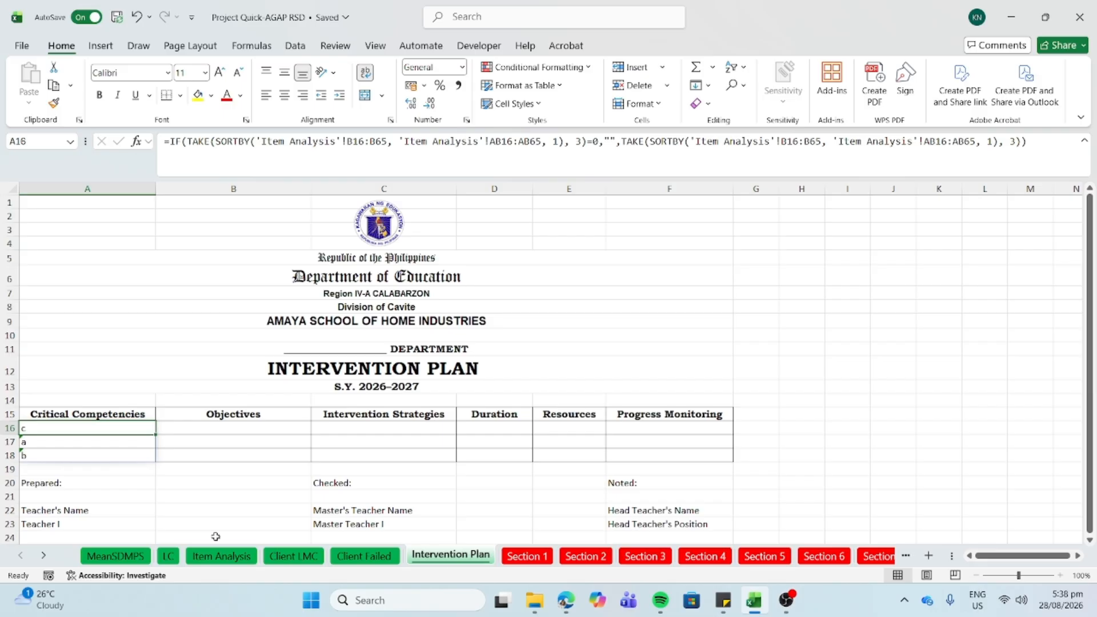
drag(55, 430, 50, 457)
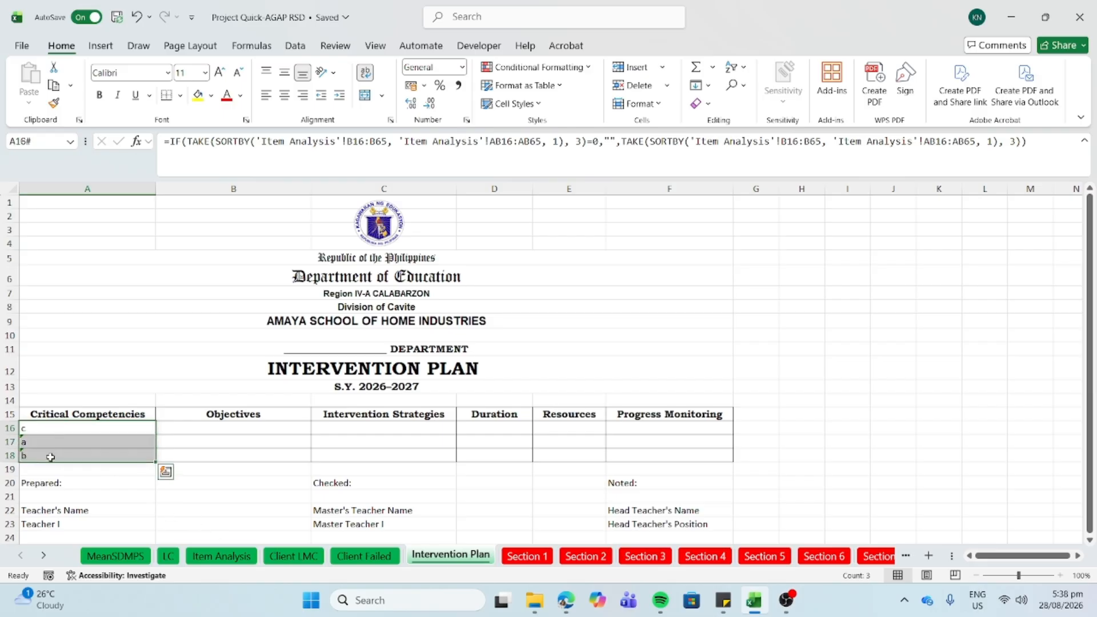
click(123, 556)
scroll(262, 444, down, 3)
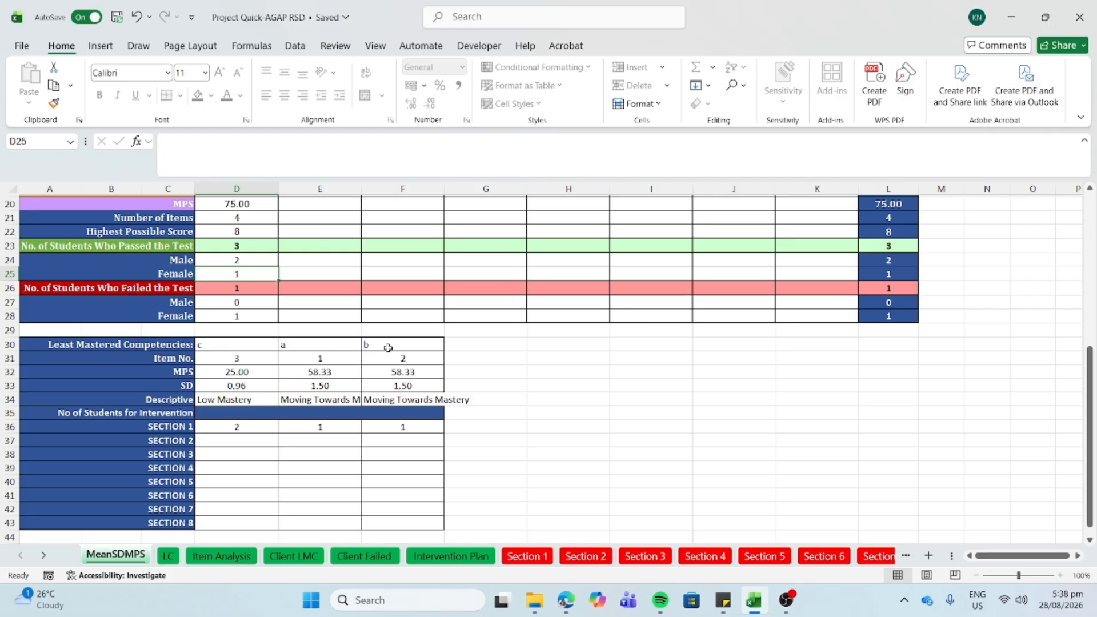
- Check the Intervention Plan title and first competency's formula, then open the Client LMC sheet
click(449, 556)
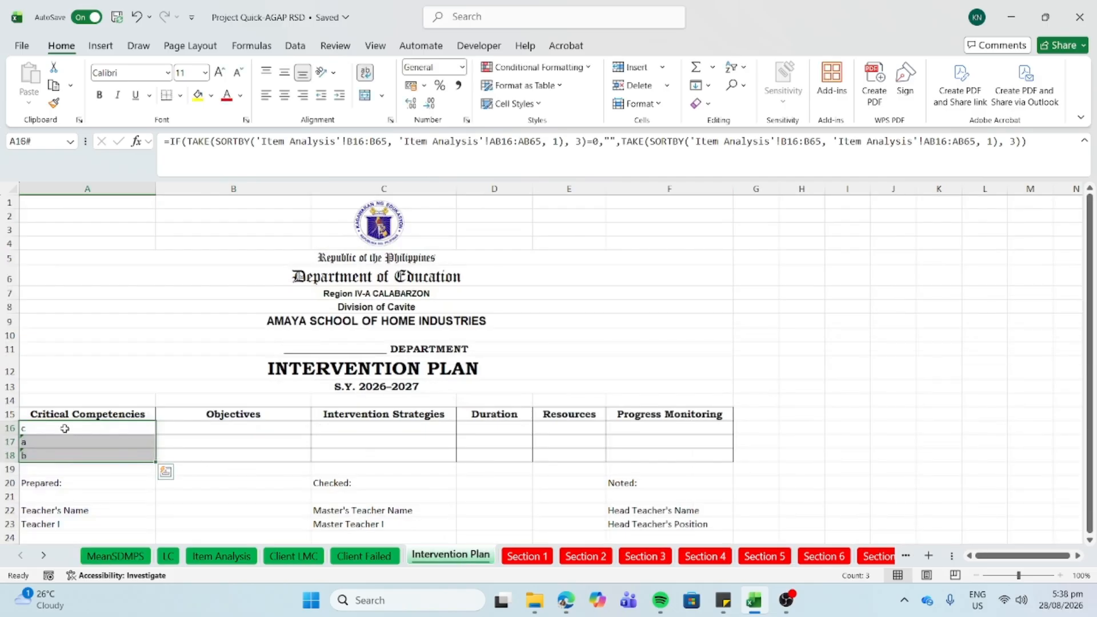
click(522, 240)
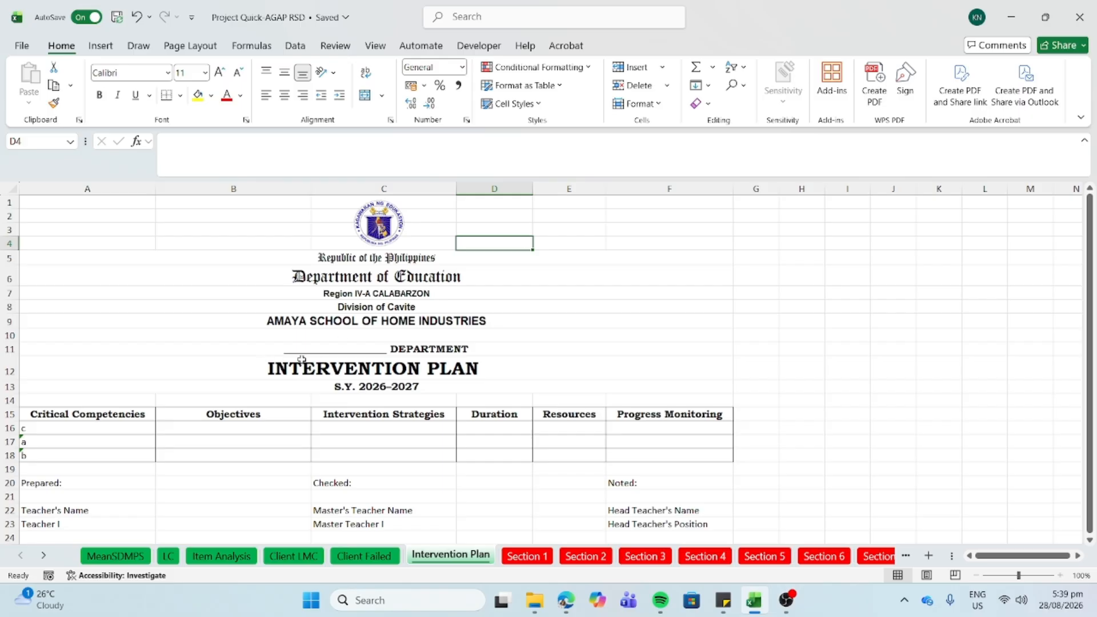
click(333, 363)
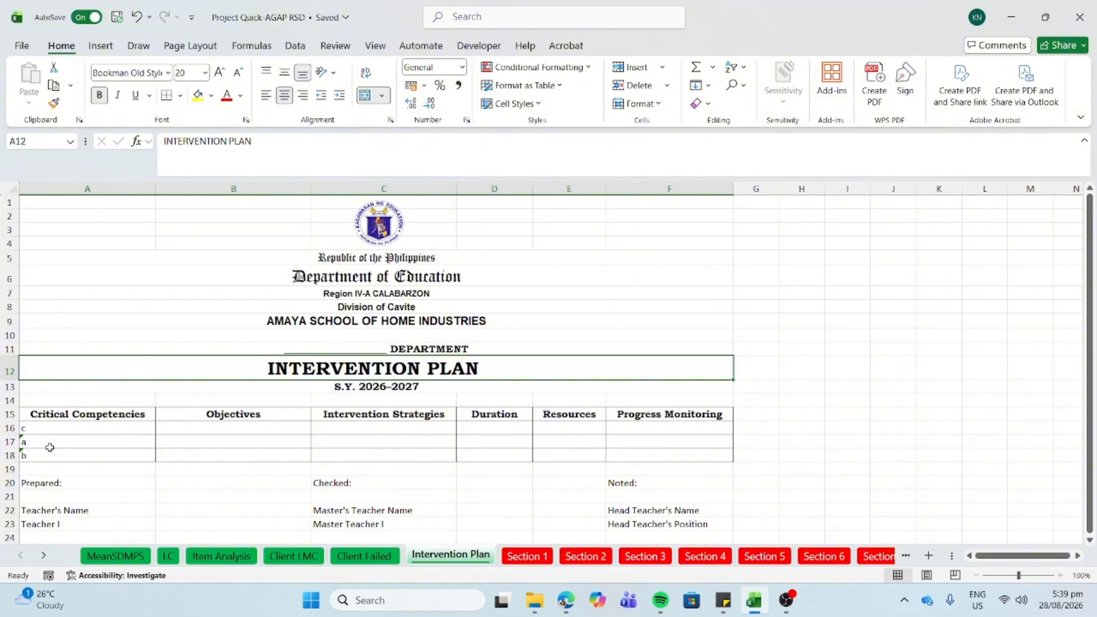
click(49, 427)
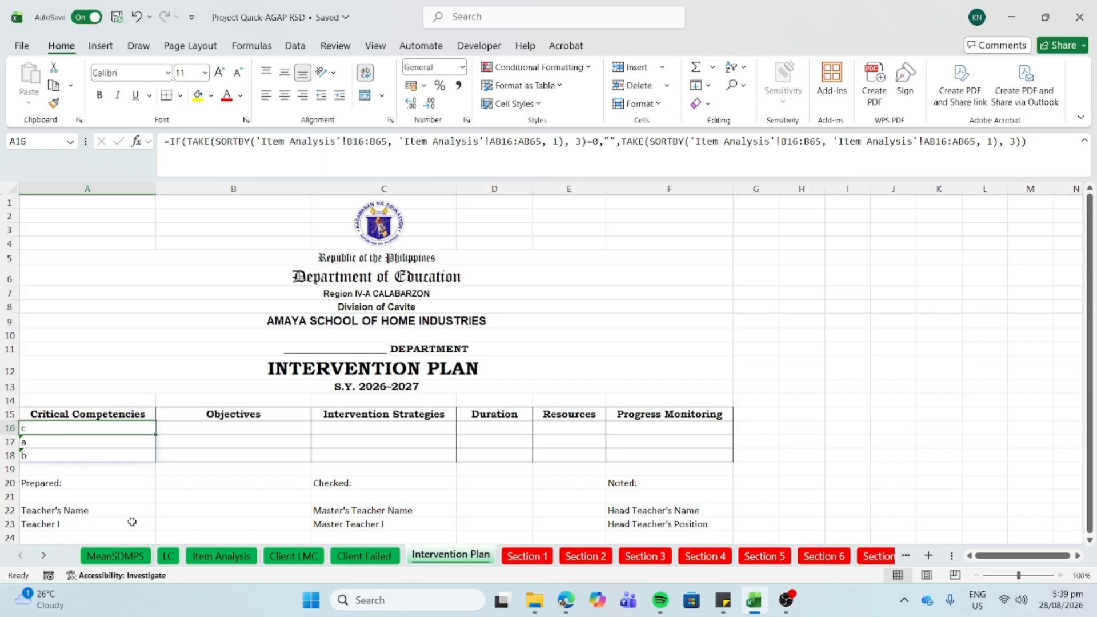
click(307, 564)
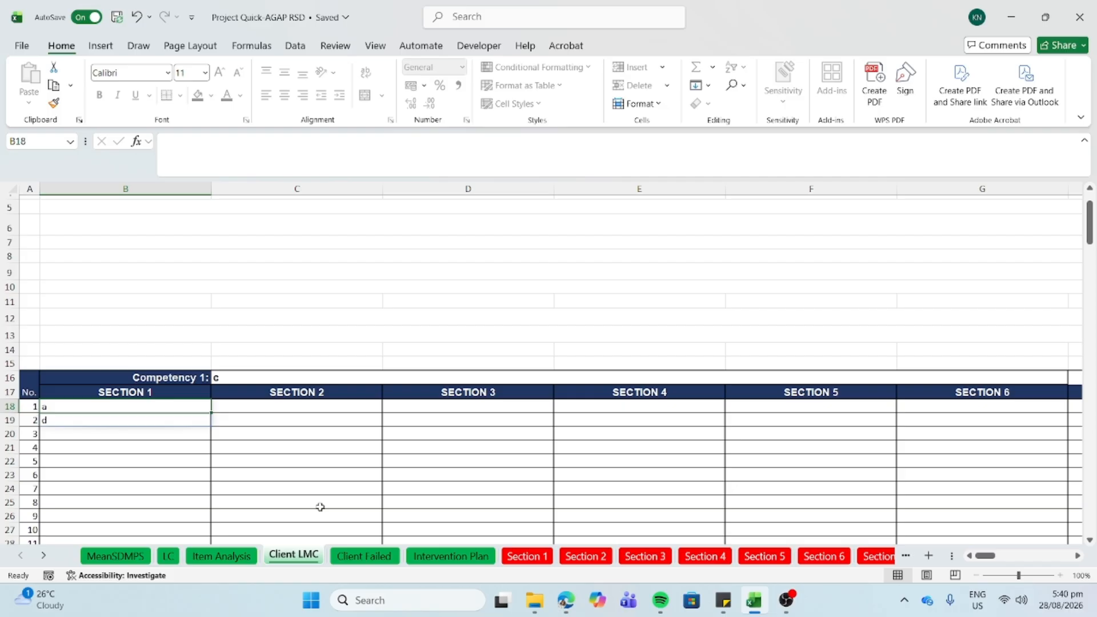
- Look at the Low Mastery descriptive in MeanSDMPS cell D34, then return to the Intervention Plan sheet
click(117, 557)
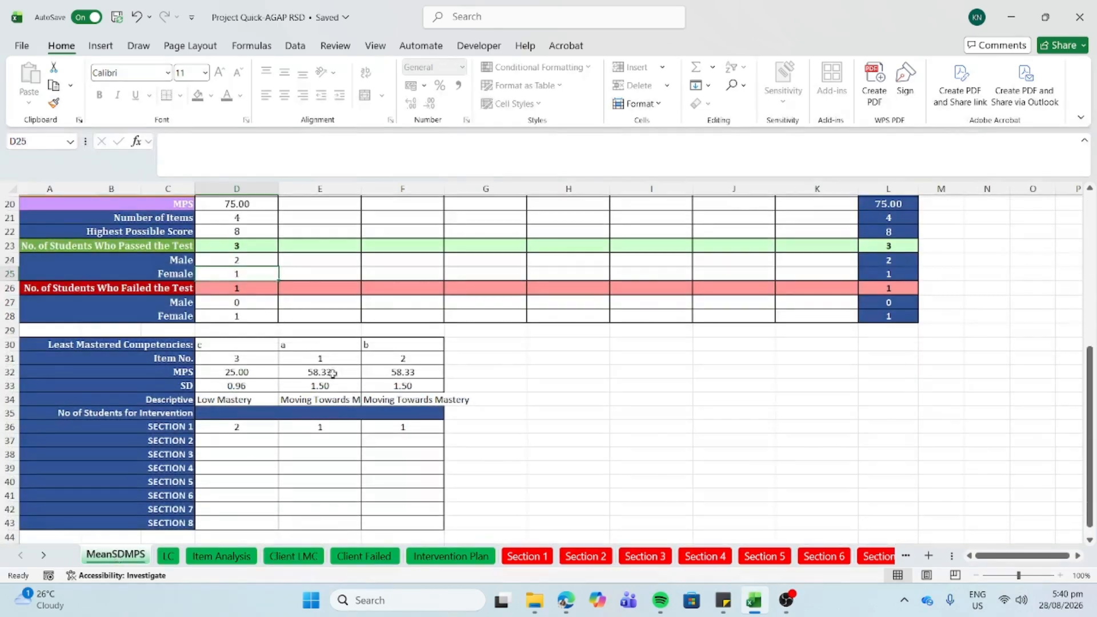
click(238, 398)
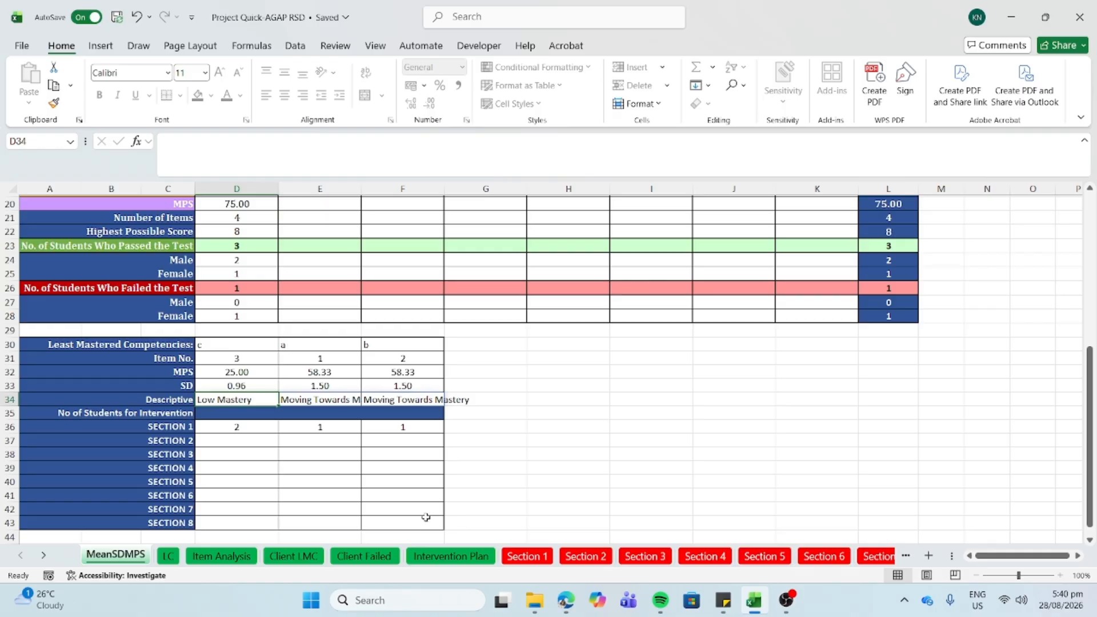
click(433, 557)
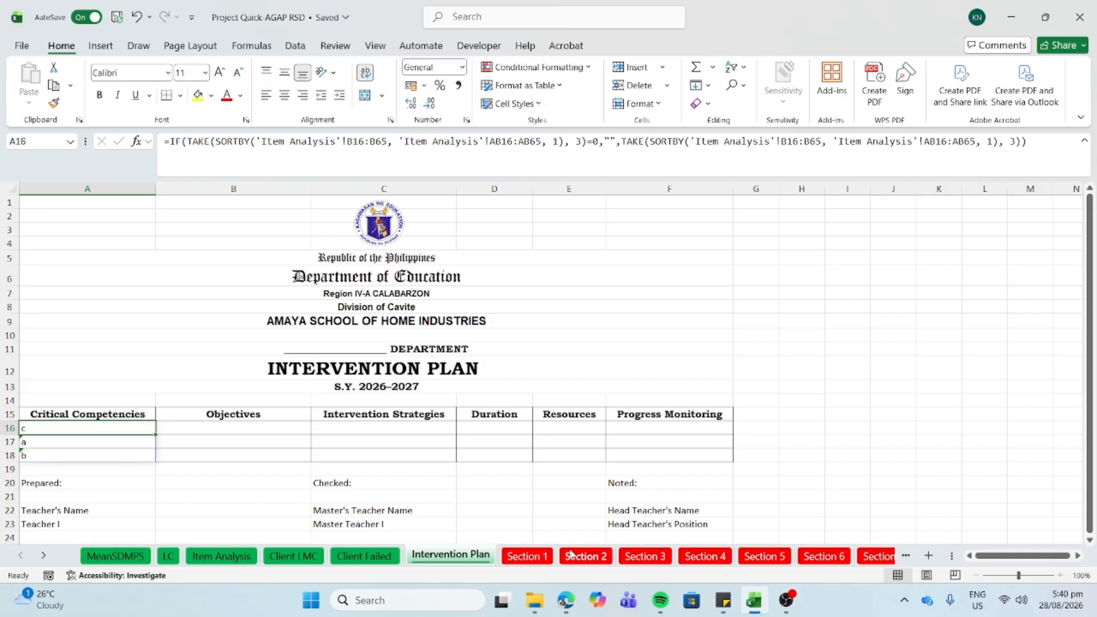
click(540, 556)
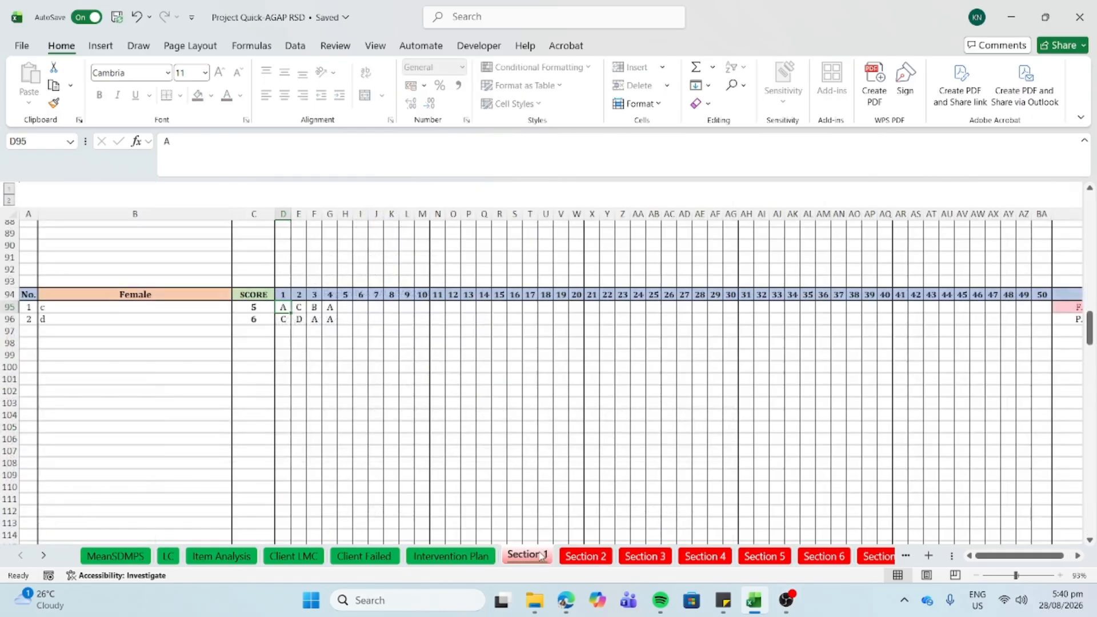
scroll(372, 336, up, 10)
scroll(371, 336, up, 17)
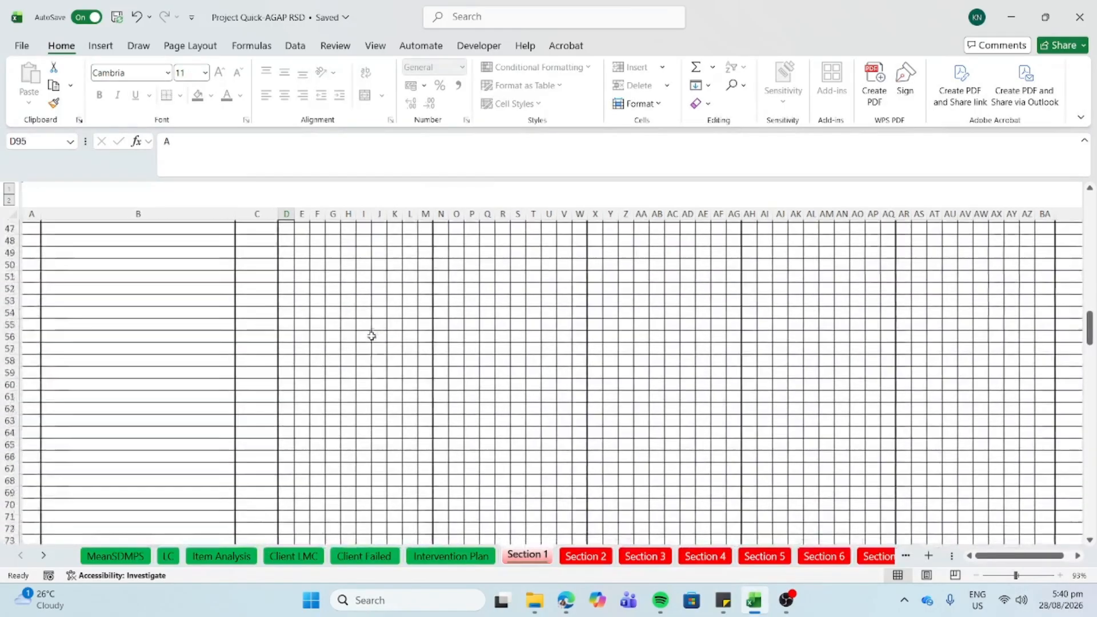
scroll(372, 336, up, 2)
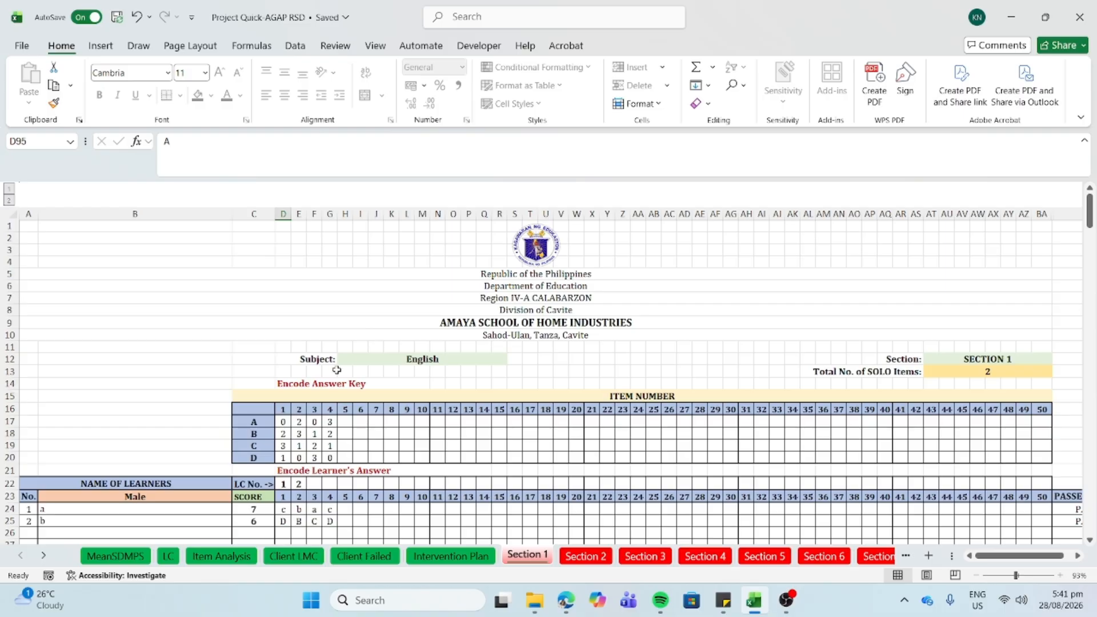
click(57, 508)
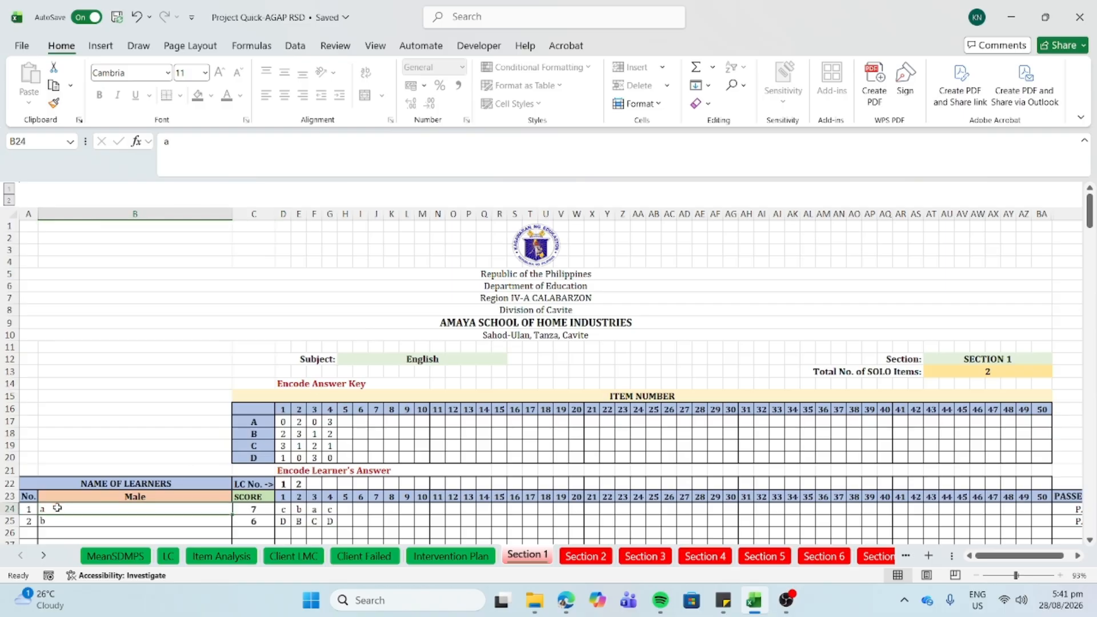
scroll(58, 508, down, 4)
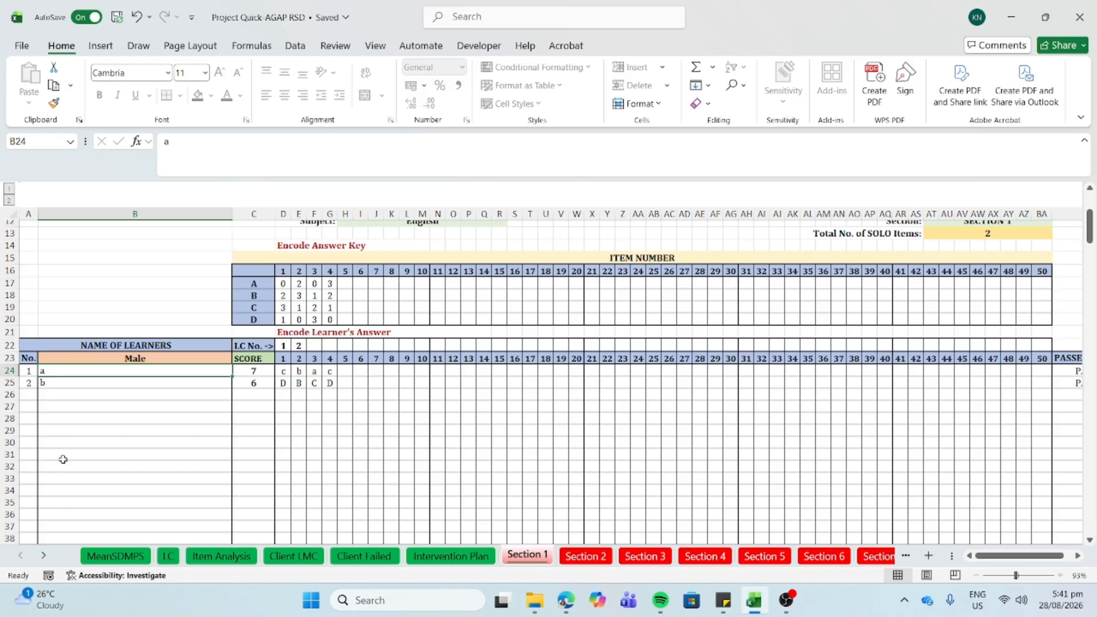
right_click(61, 372)
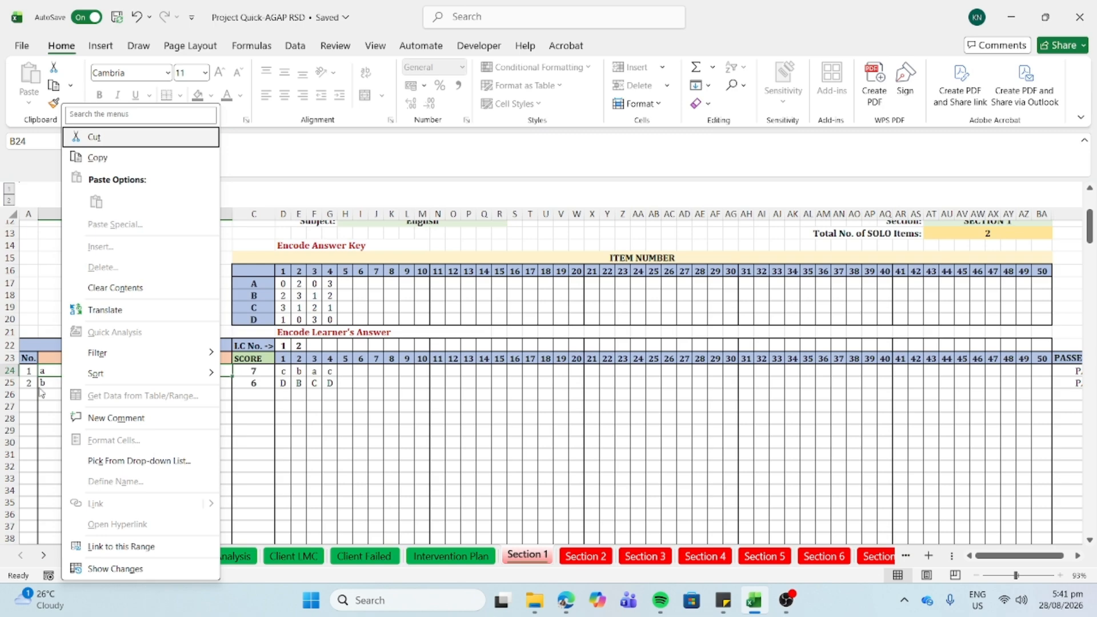
key(Escape)
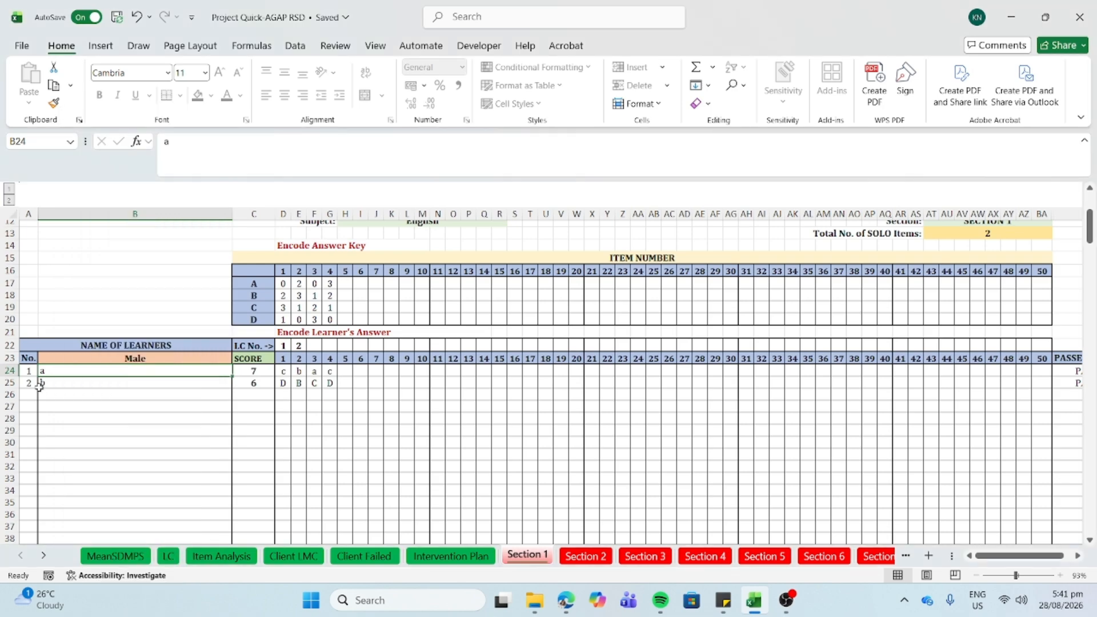
- Start a new blank workbook and merge cells D2:G2 into one centred cell
click(392, 596)
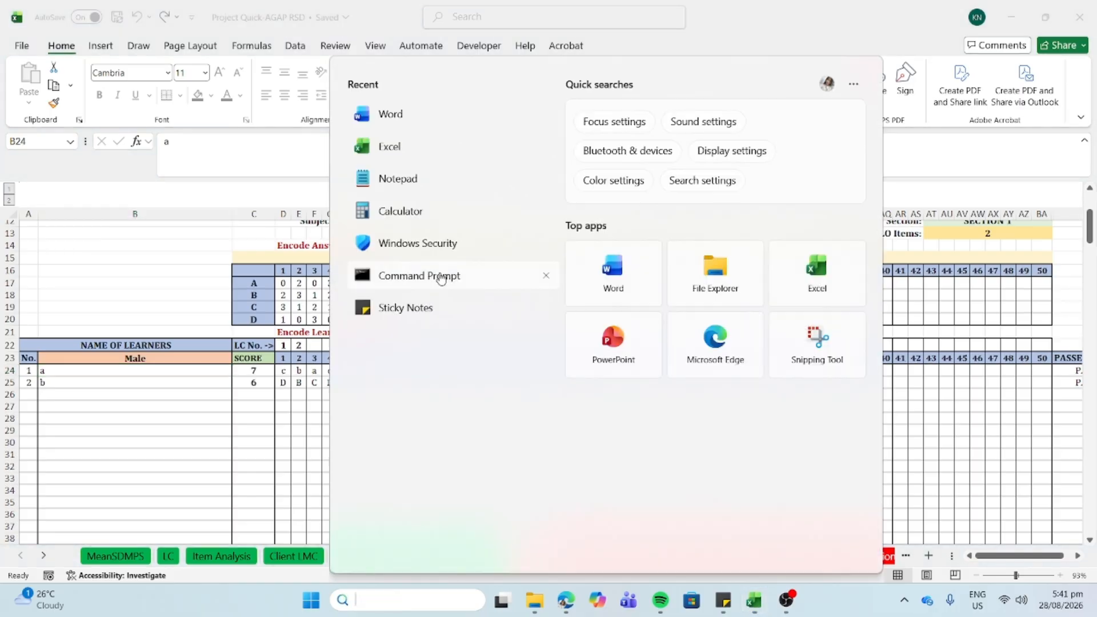
click(428, 150)
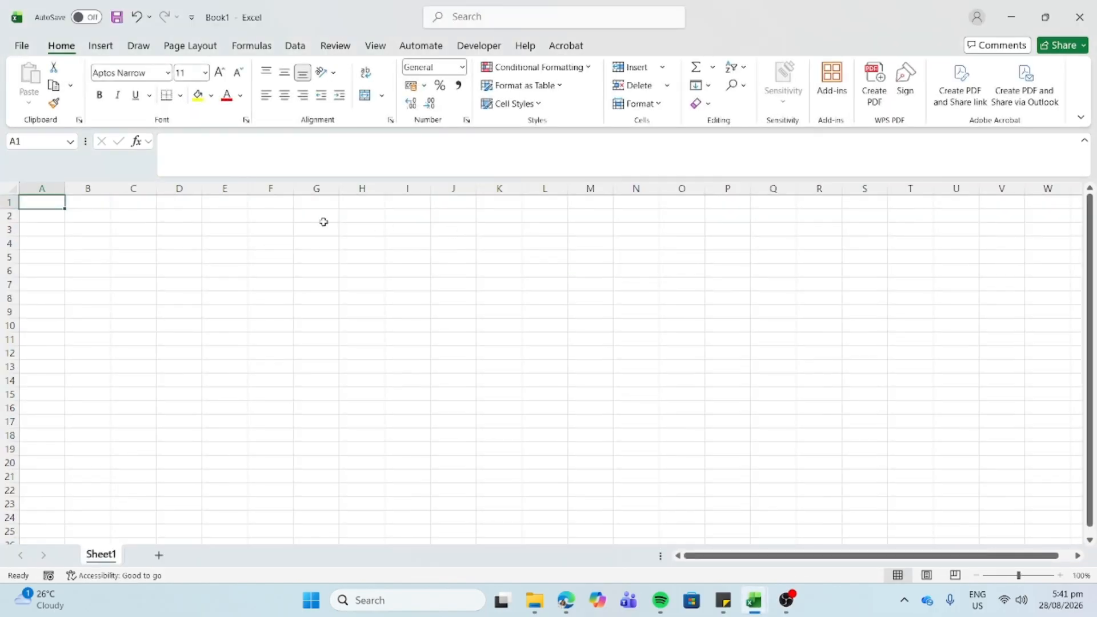
drag(314, 215, 184, 218)
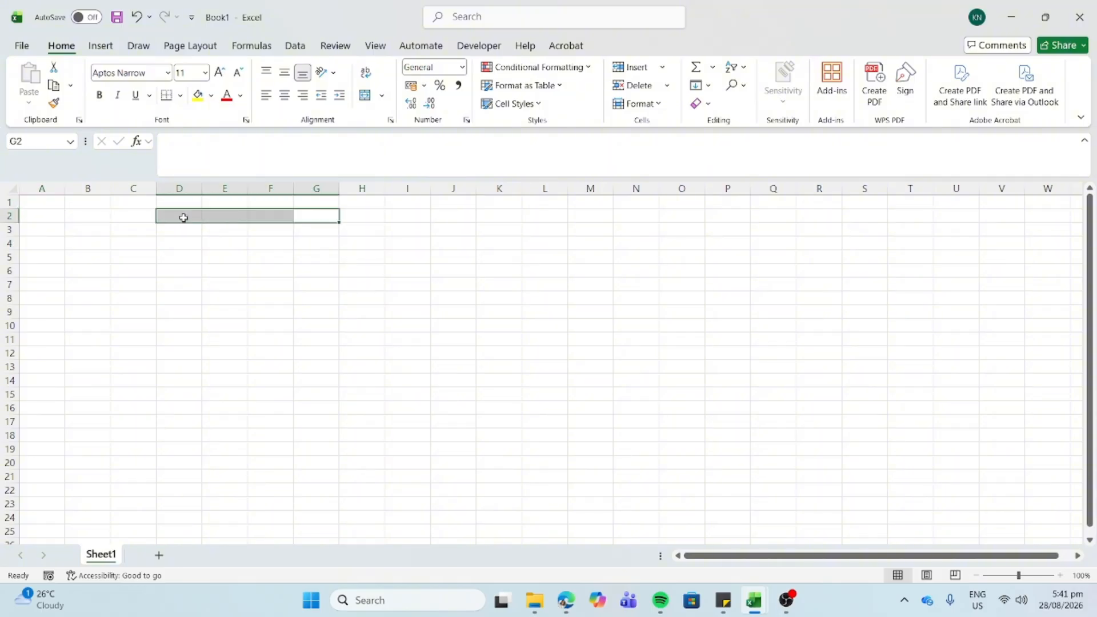
click(366, 95)
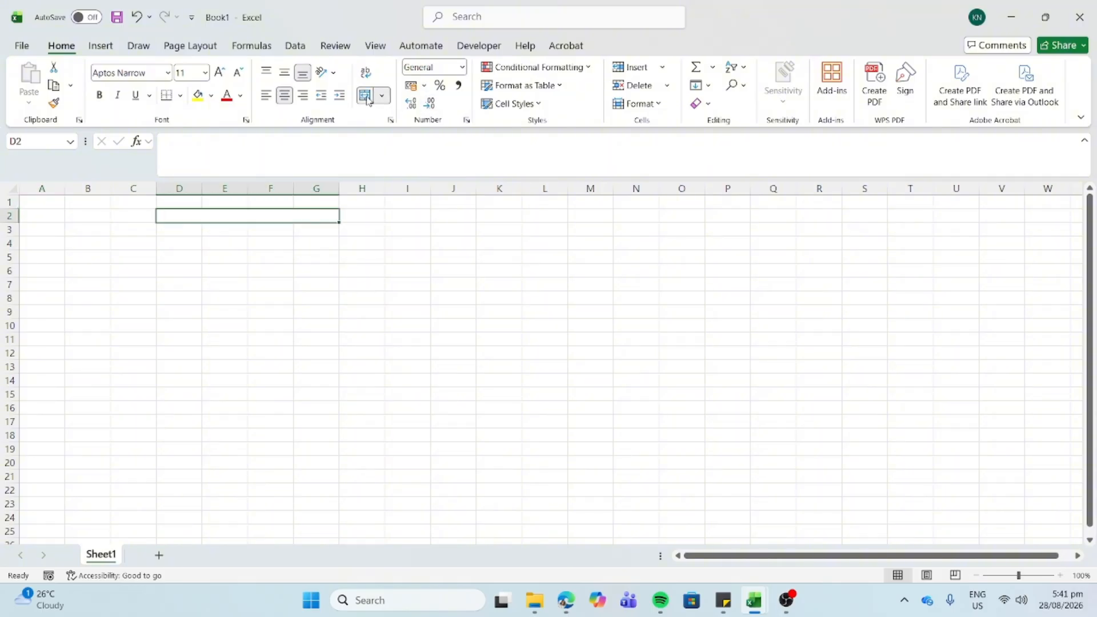
- Enter the learner's full name in the merged cell, copy it, and switch back to the project workbook
double_click(186, 213)
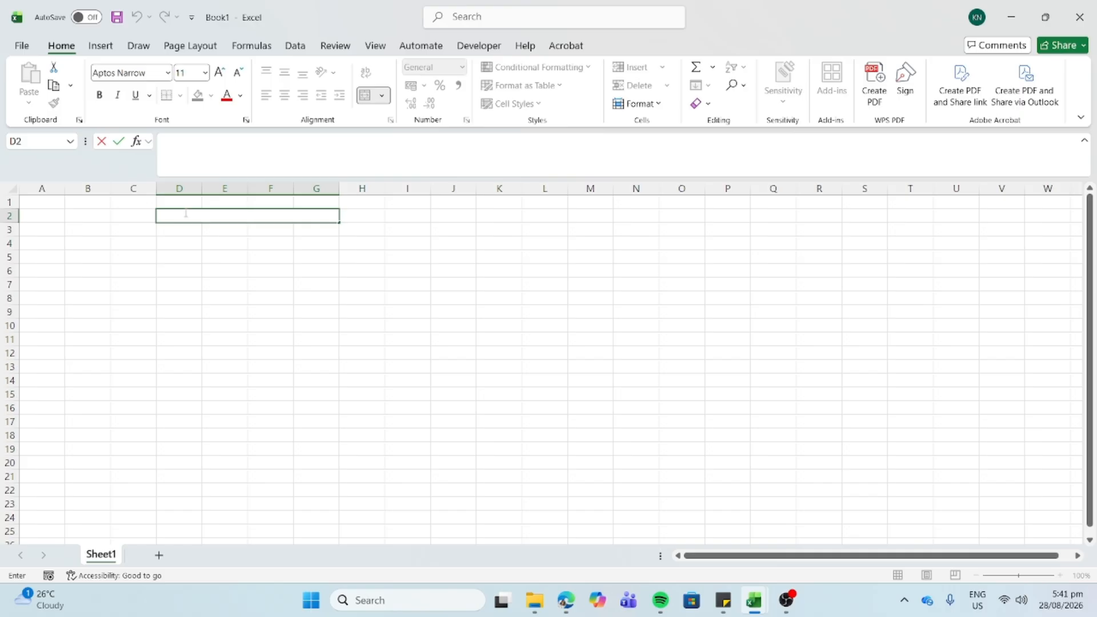
text(nEBREJ)
key(BackSpace)
key(BackSpace)
key(BackSpace)
key(BackSpace)
key(BackSpace)
key(BackSpace)
key(Caps_Lock)
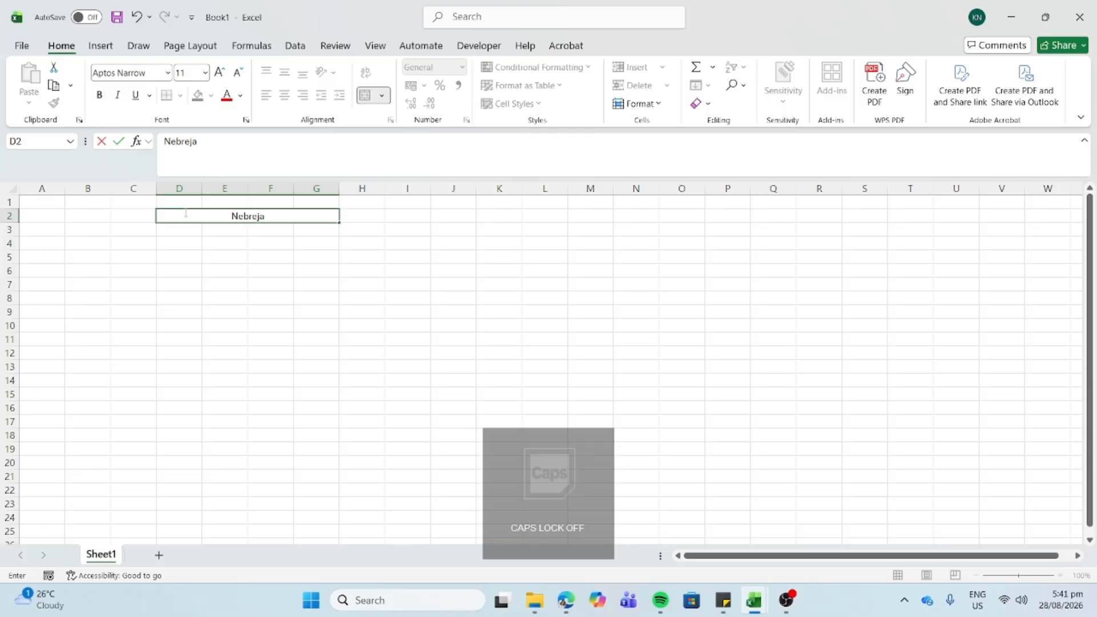
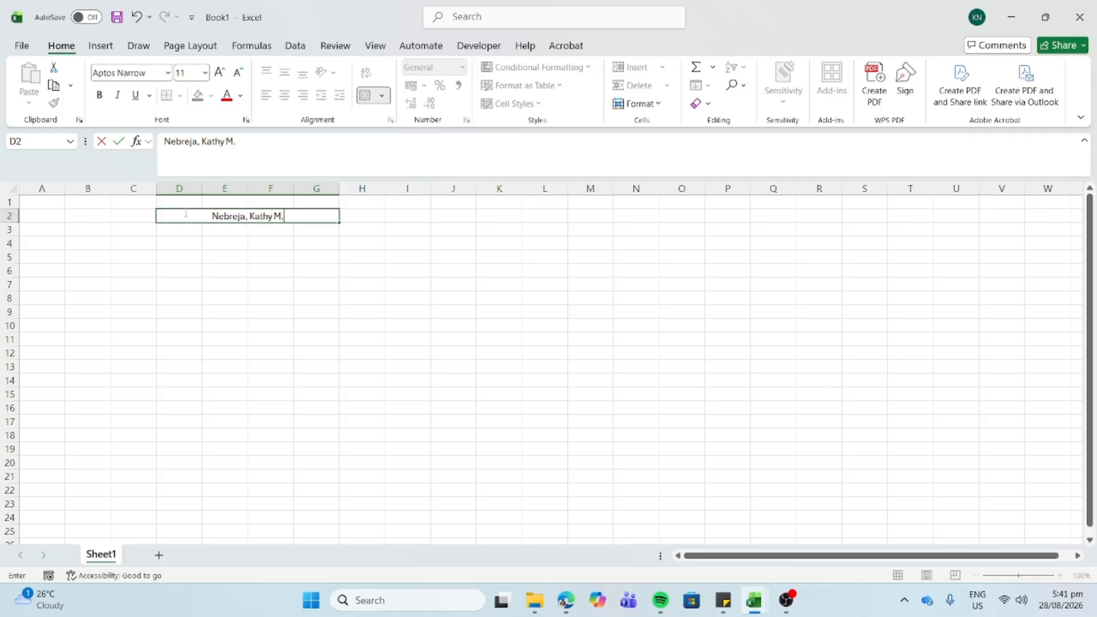
drag(186, 216, 203, 252)
click(203, 252)
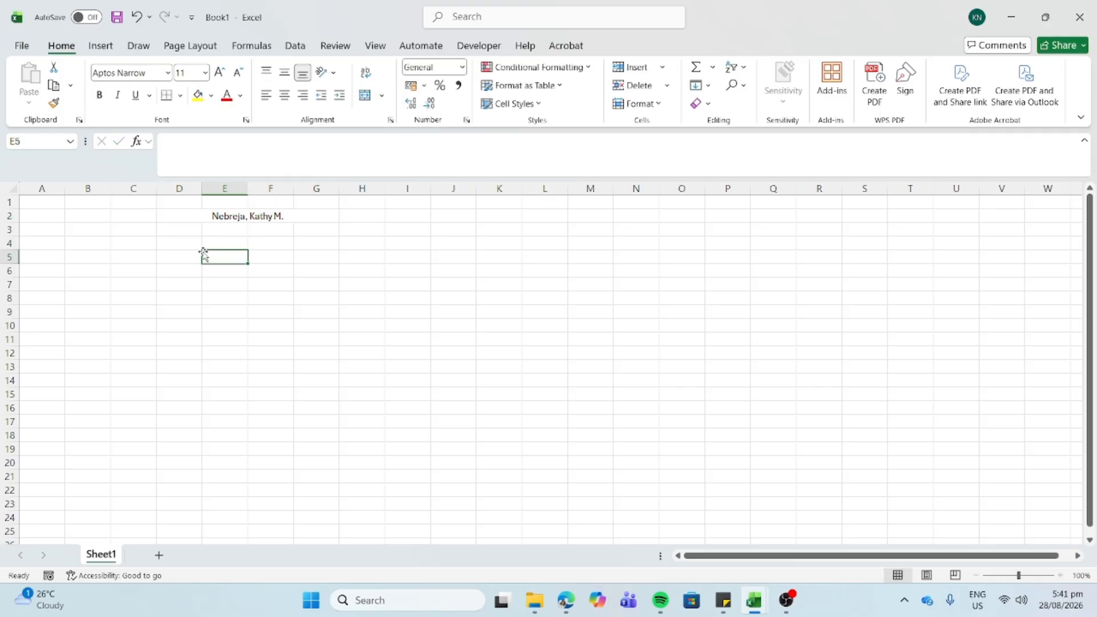
click(216, 217)
key(ctrl+c)
key(alt+Tab)
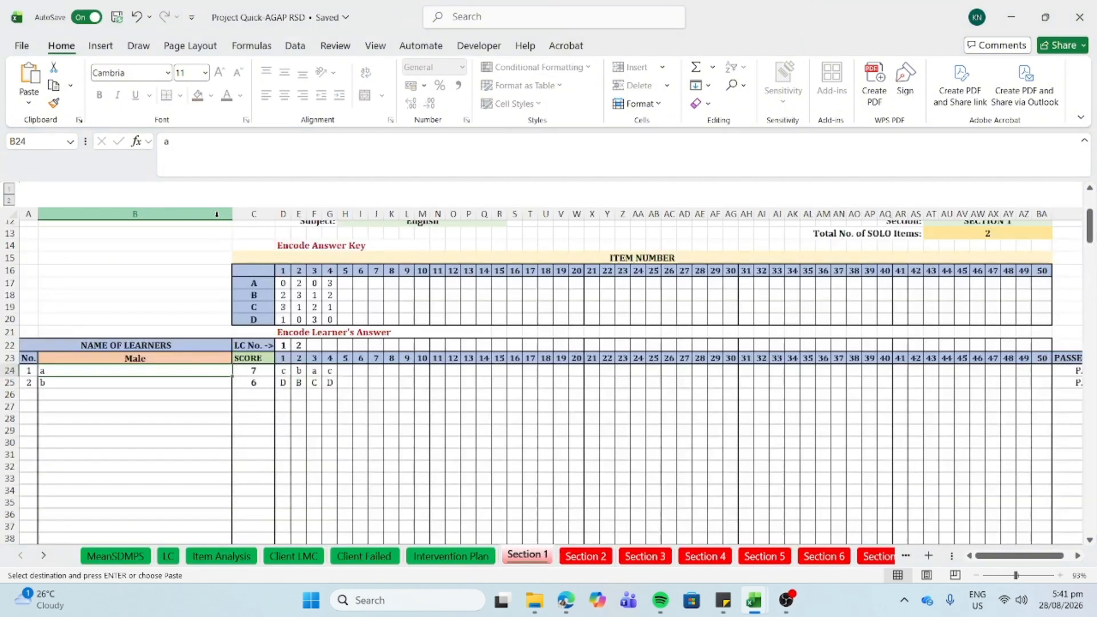
- Try twice to paste the copied name as values into B24; the protected-sheet warning blocks both attempts
right_click(55, 371)
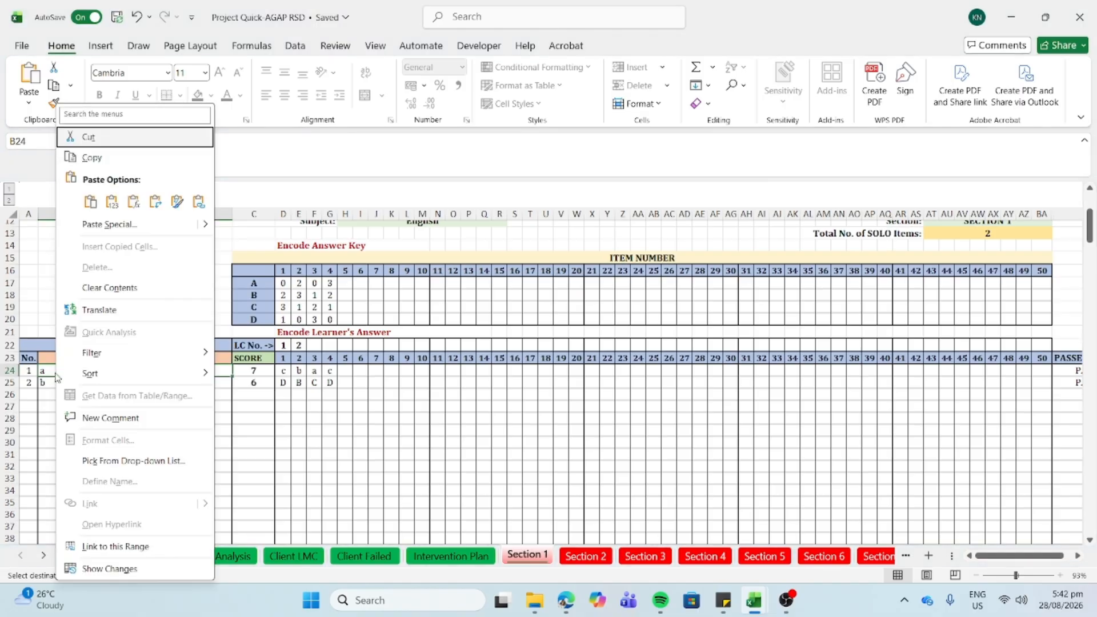
click(113, 202)
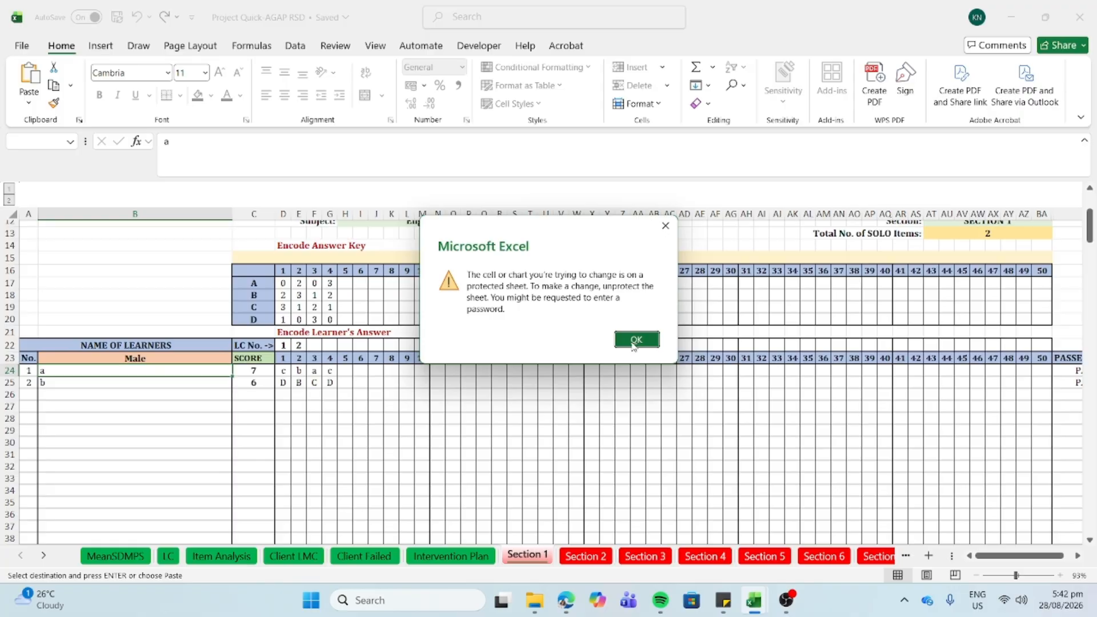
click(636, 340)
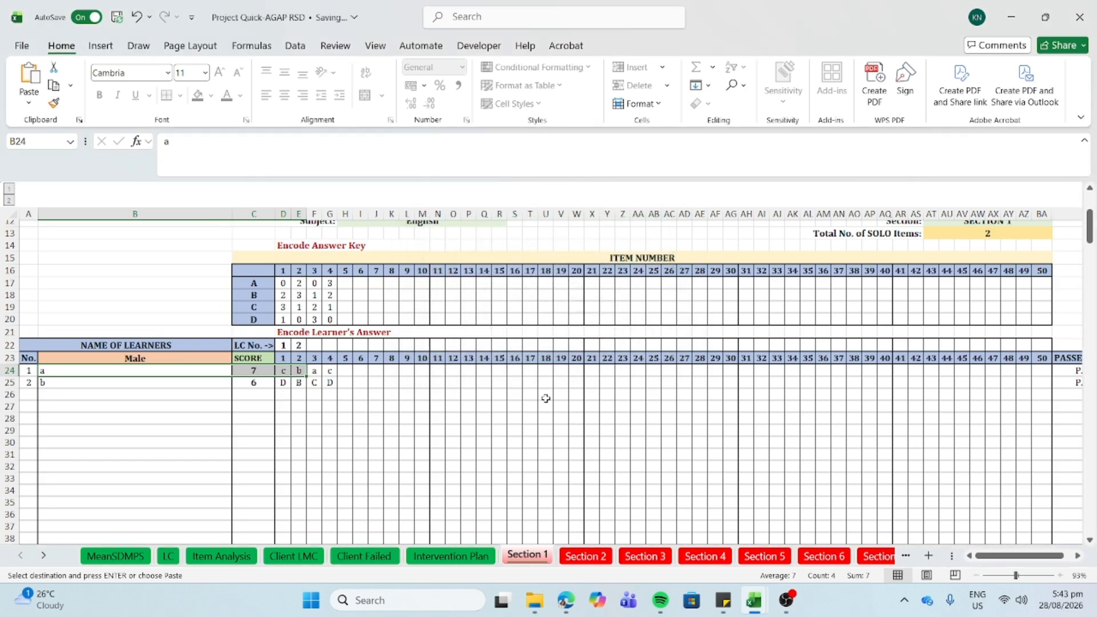
key(alt+Tab)
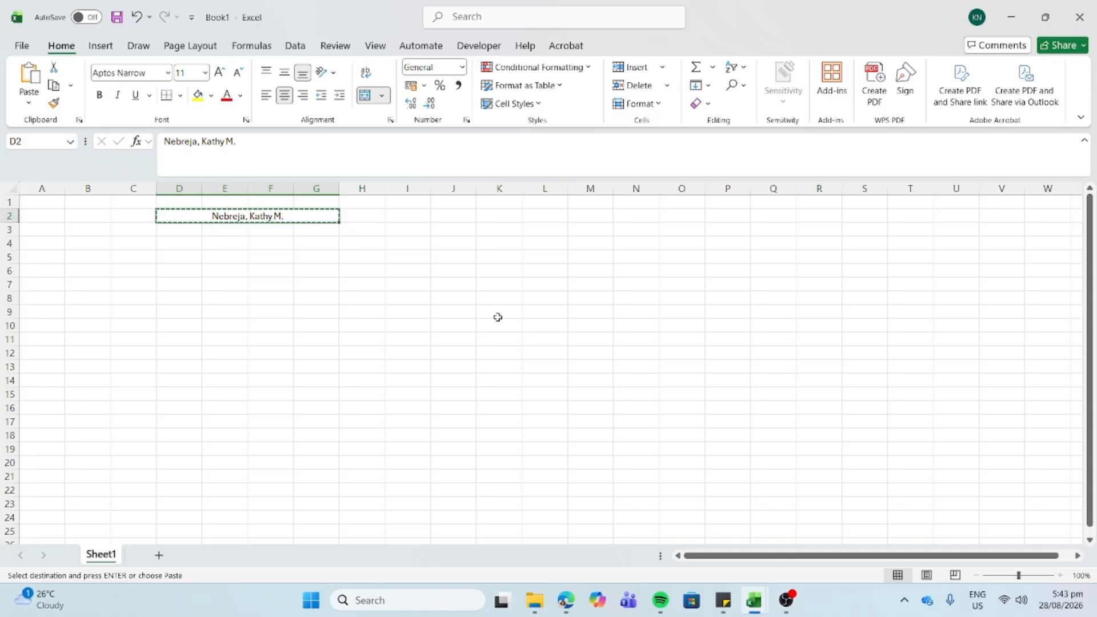
key(alt+Tab)
click(165, 370)
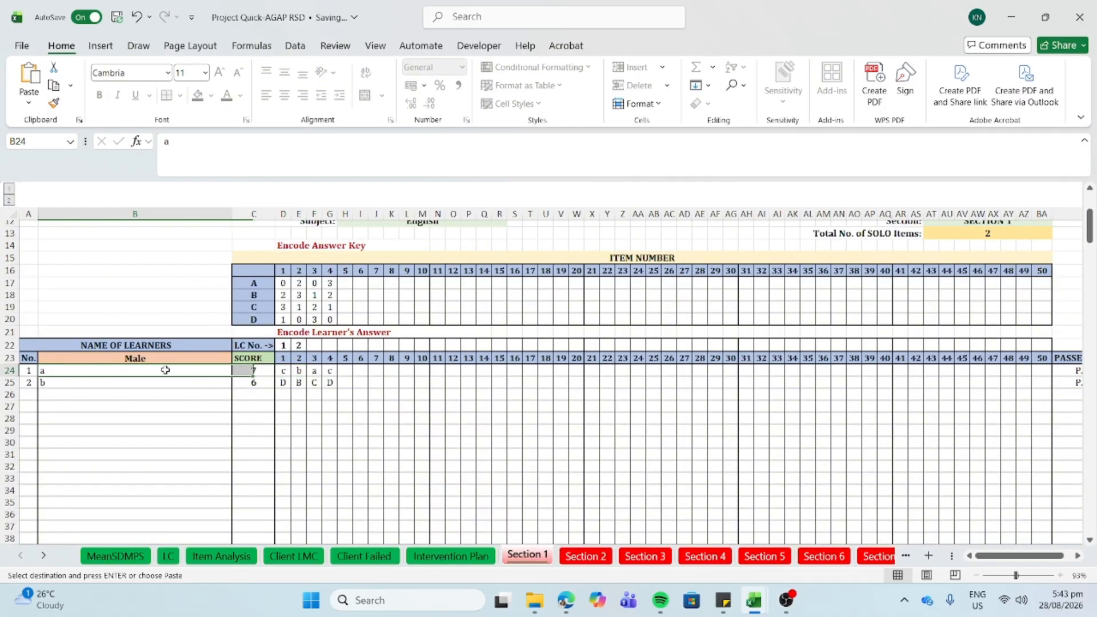
right_click(166, 370)
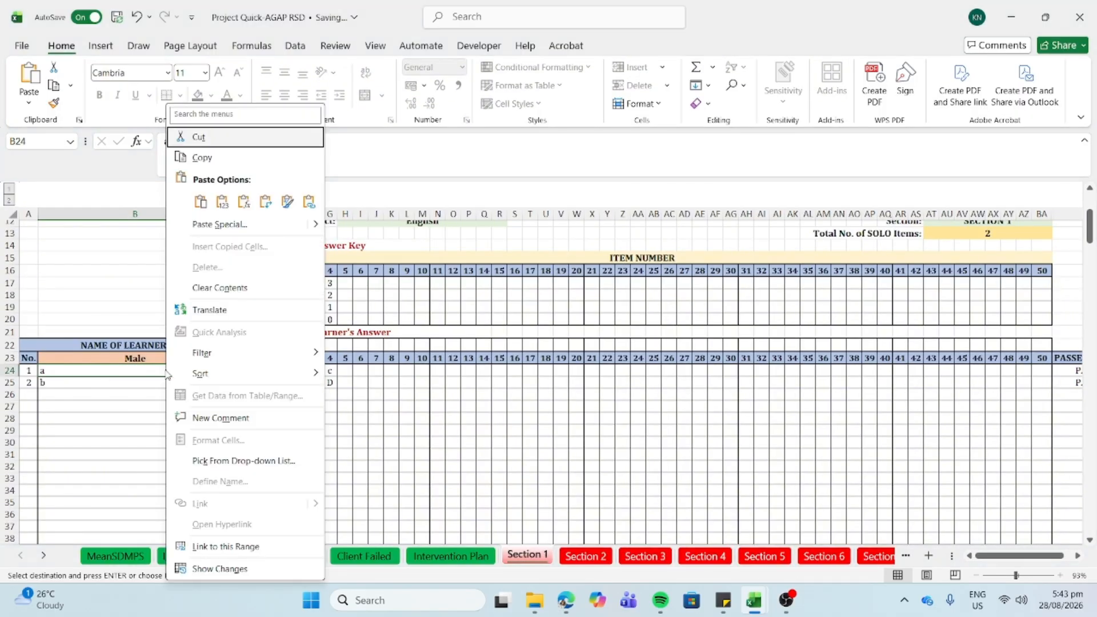
click(220, 200)
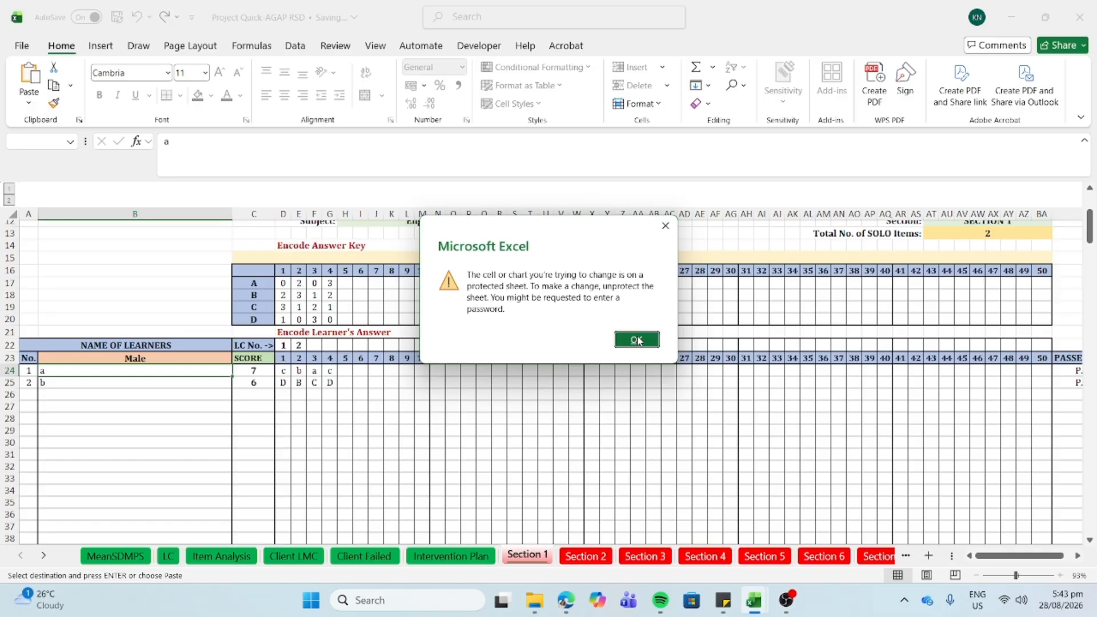
click(639, 340)
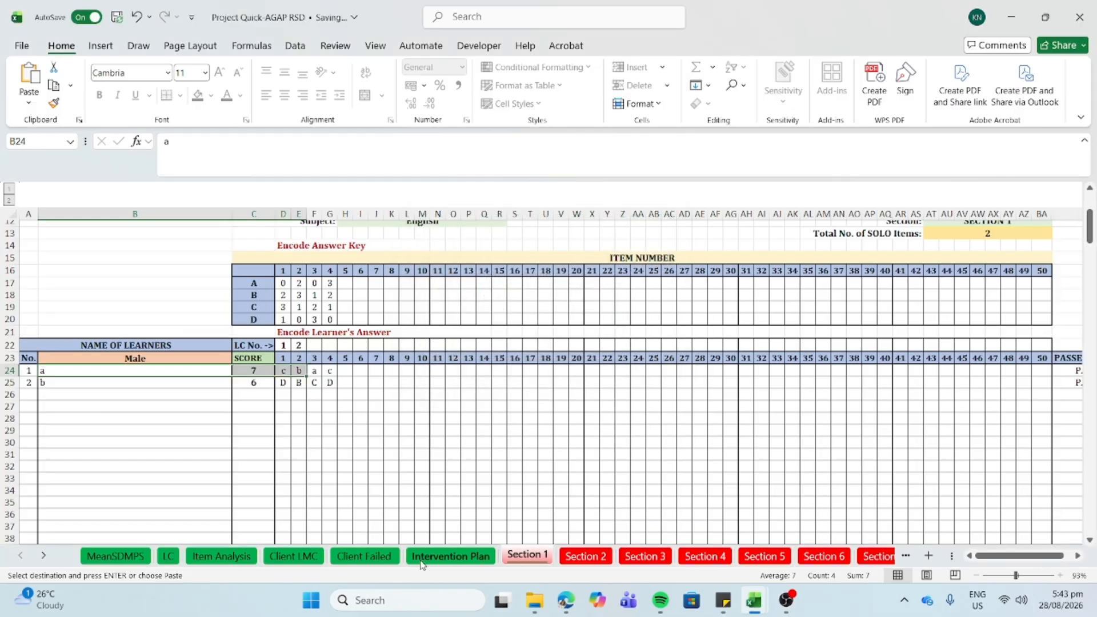
click(405, 599)
- Paste the name into Notepad and strip its trailing line break and tab characters
text(notepad)
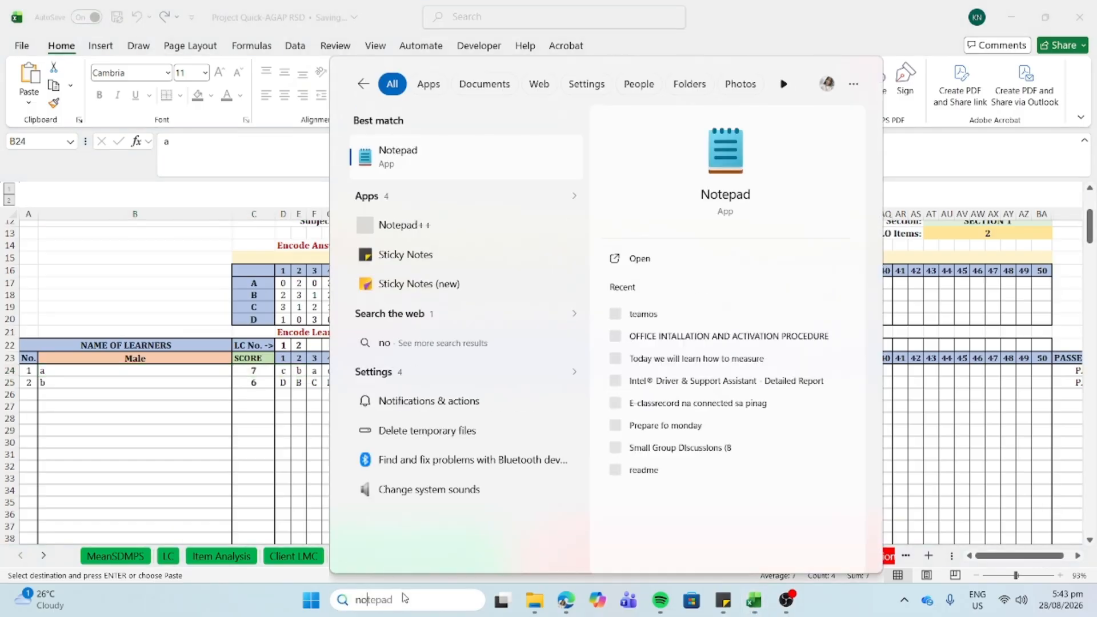
click(430, 176)
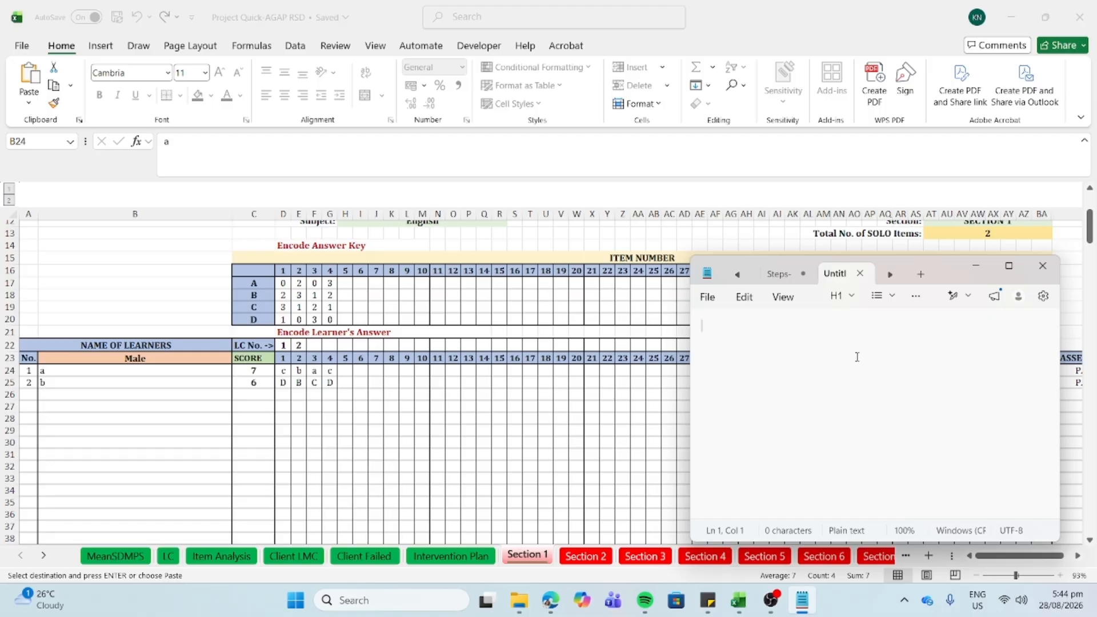
key(ctrl+v)
key(BackSpace)
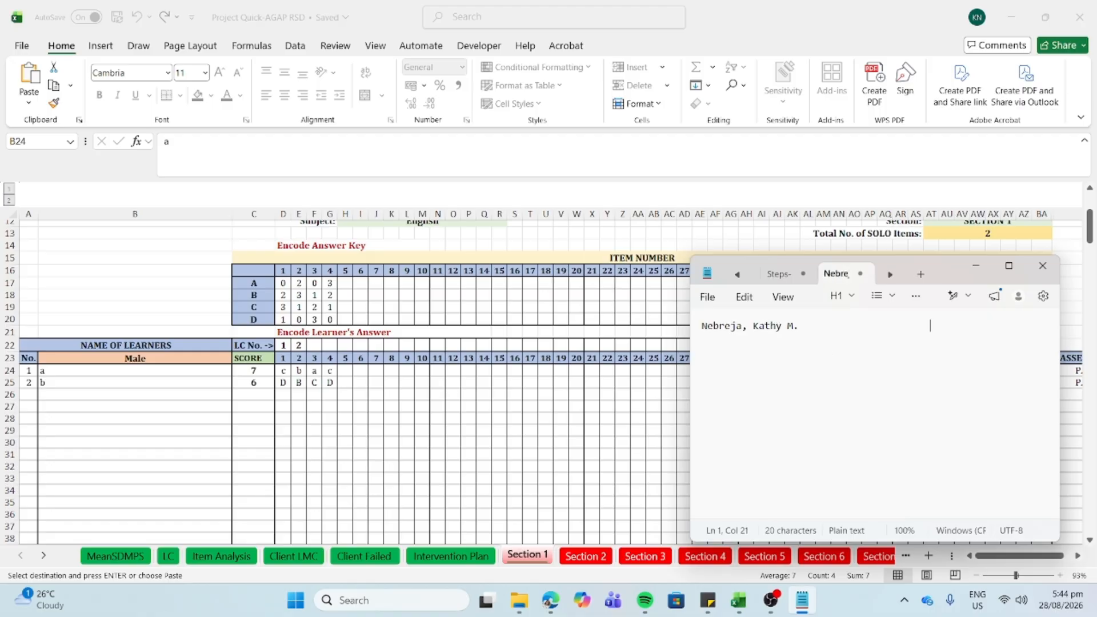
key(ctrl+a)
key(ctrl+c)
click(864, 333)
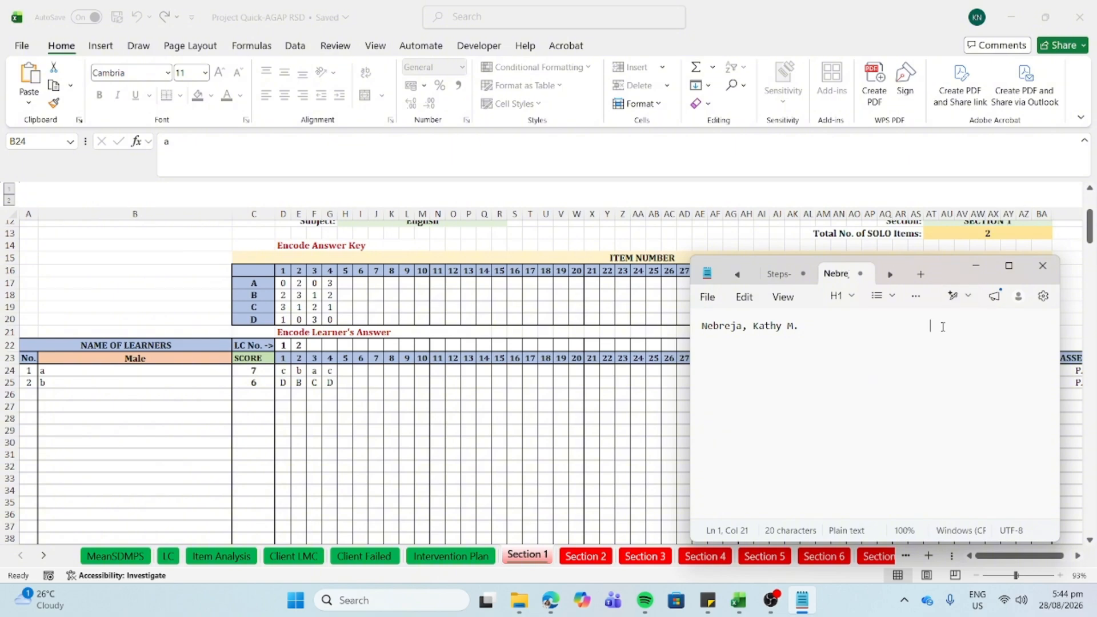
drag(938, 324, 804, 331)
key(BackSpace)
click(170, 370)
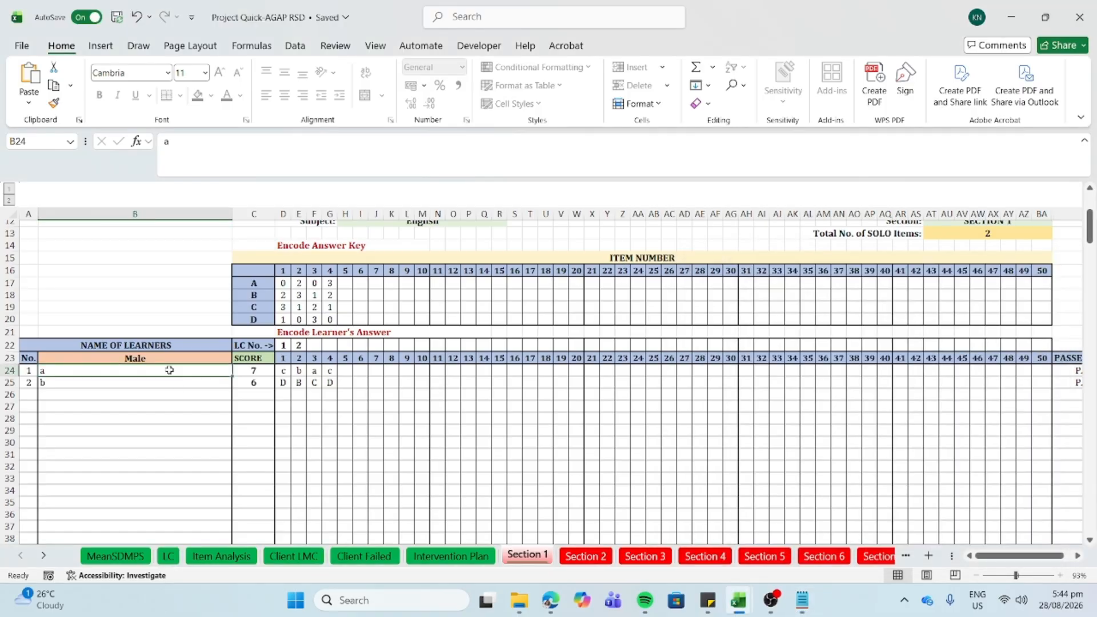
- Paste the cleaned full name into B24 in place of 'a', then check B25, B26 and C24:E24
key(ctrl+v)
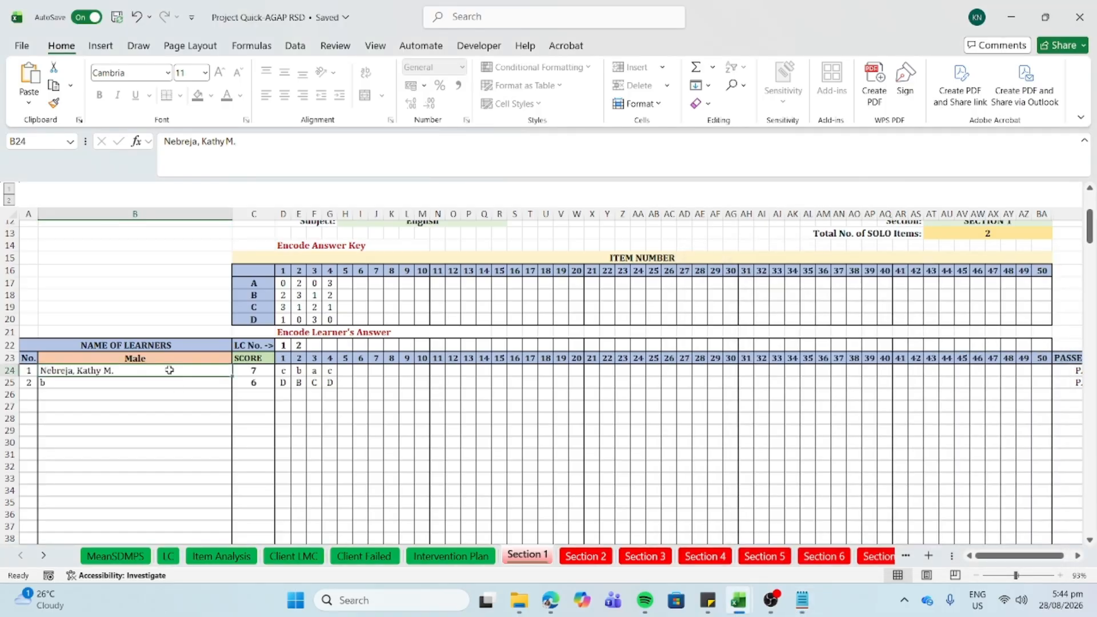
click(124, 385)
click(115, 404)
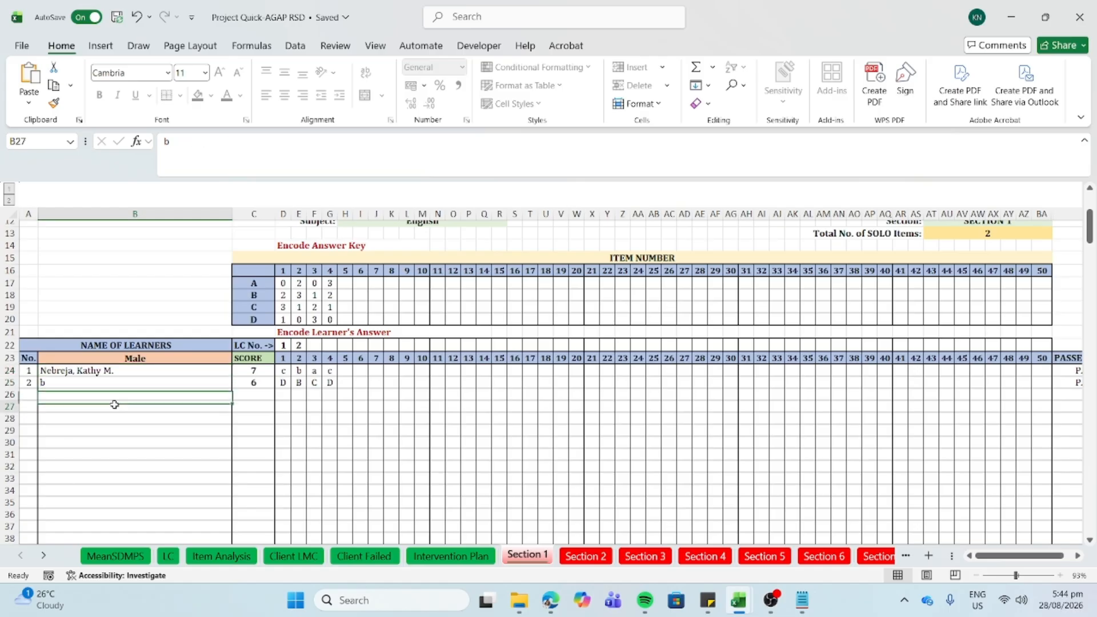
click(121, 368)
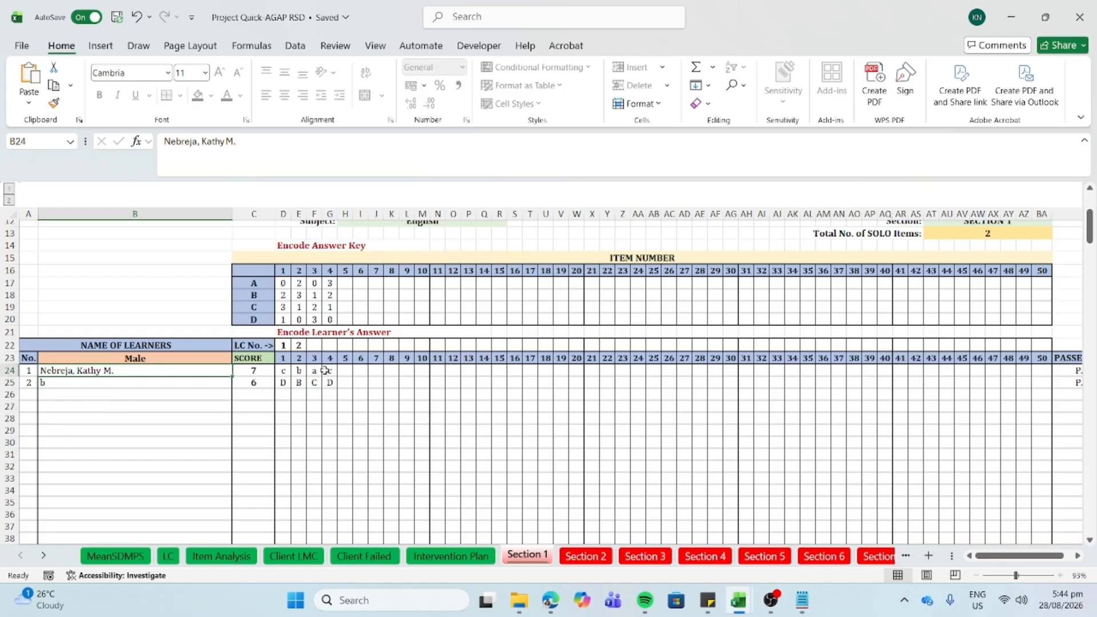
mouse_move(264, 371)
mouse_down()
mouse_move(299, 371)
mouse_move(251, 371)
mouse_up()
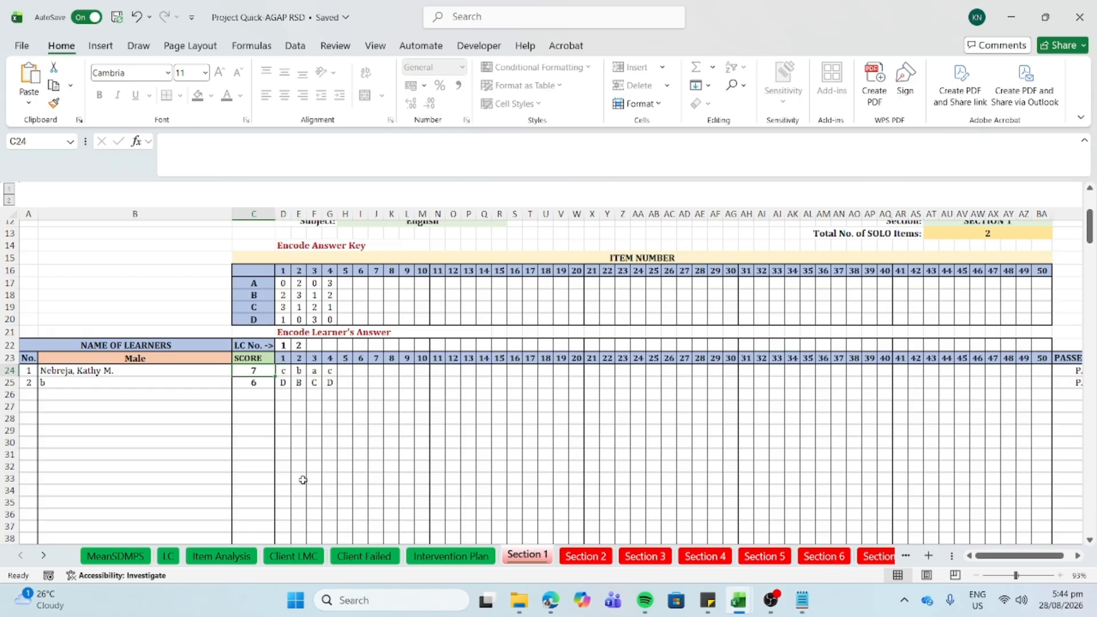
scroll(303, 480, up, 2)
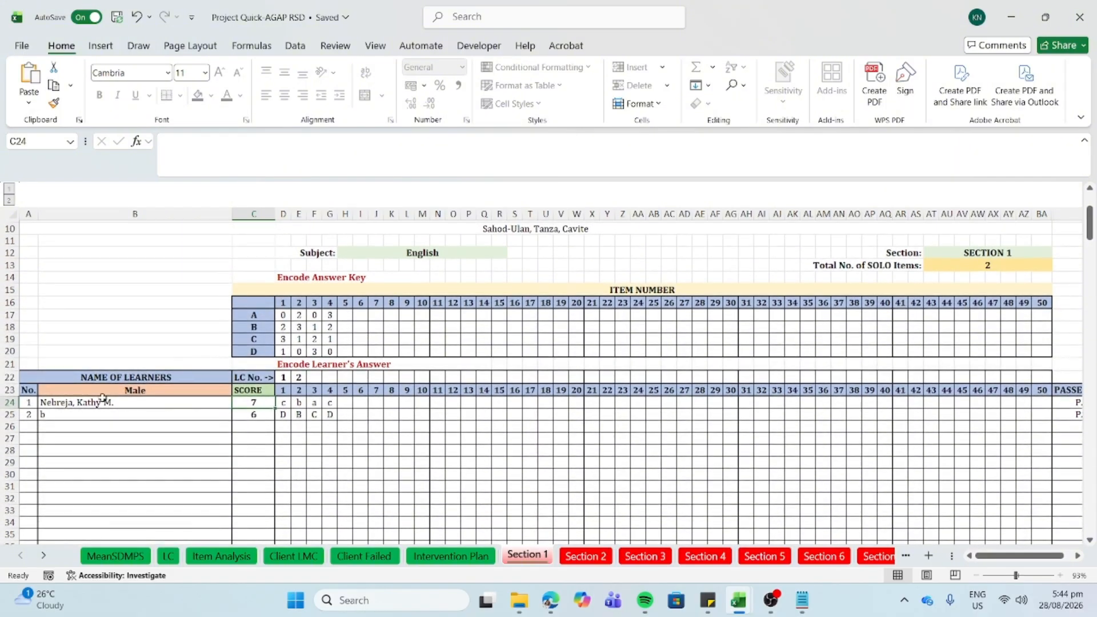
click(58, 407)
scroll(58, 423, down, 9)
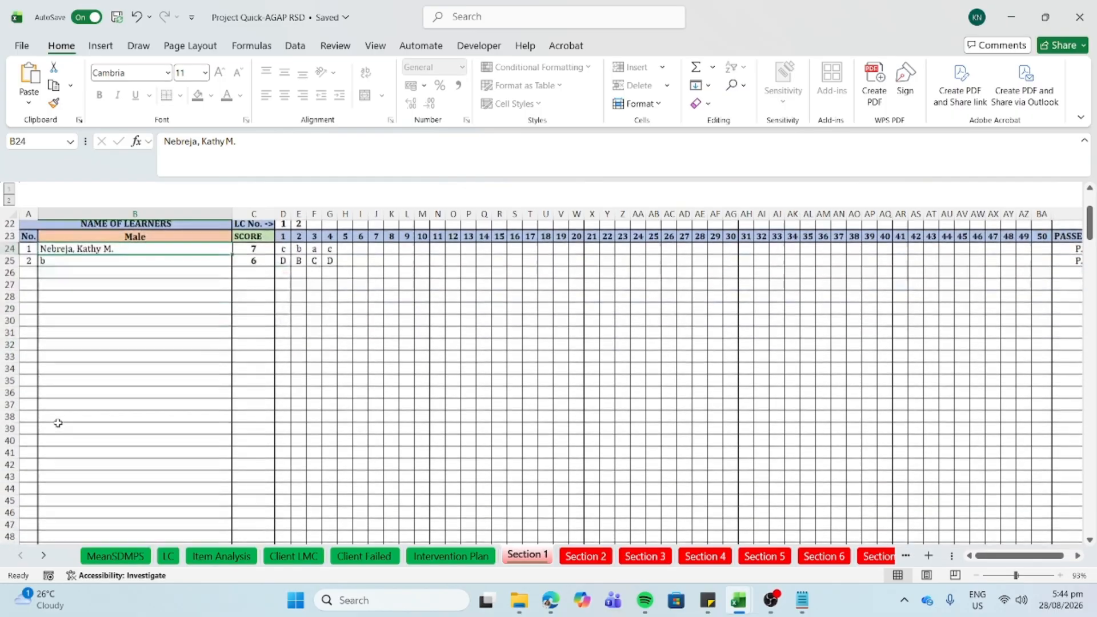
scroll(59, 423, up, 12)
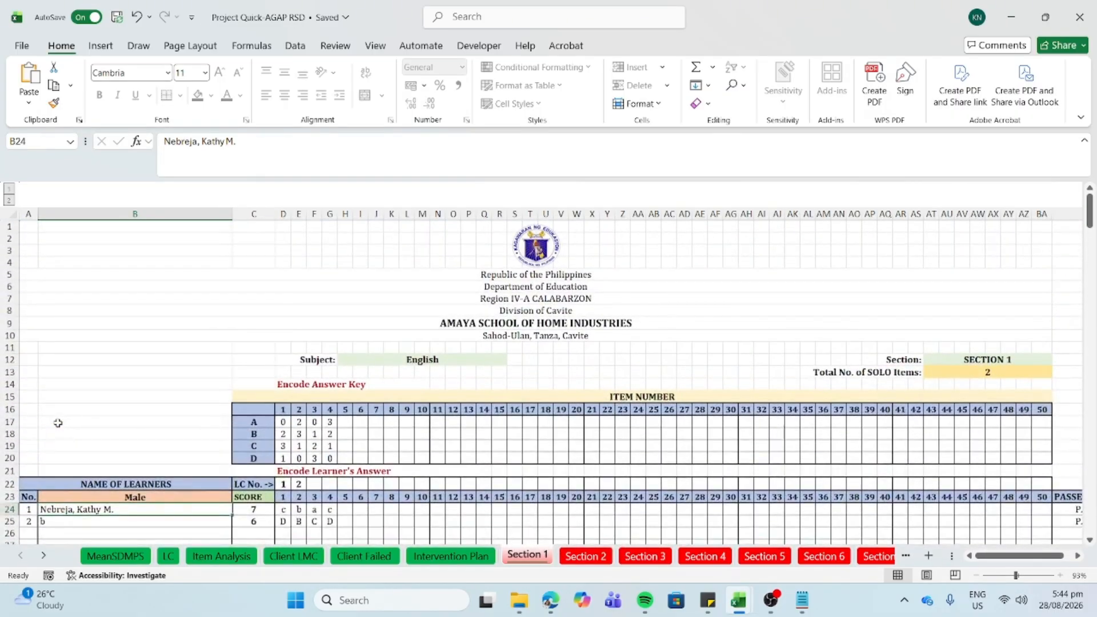
scroll(58, 423, down, 3)
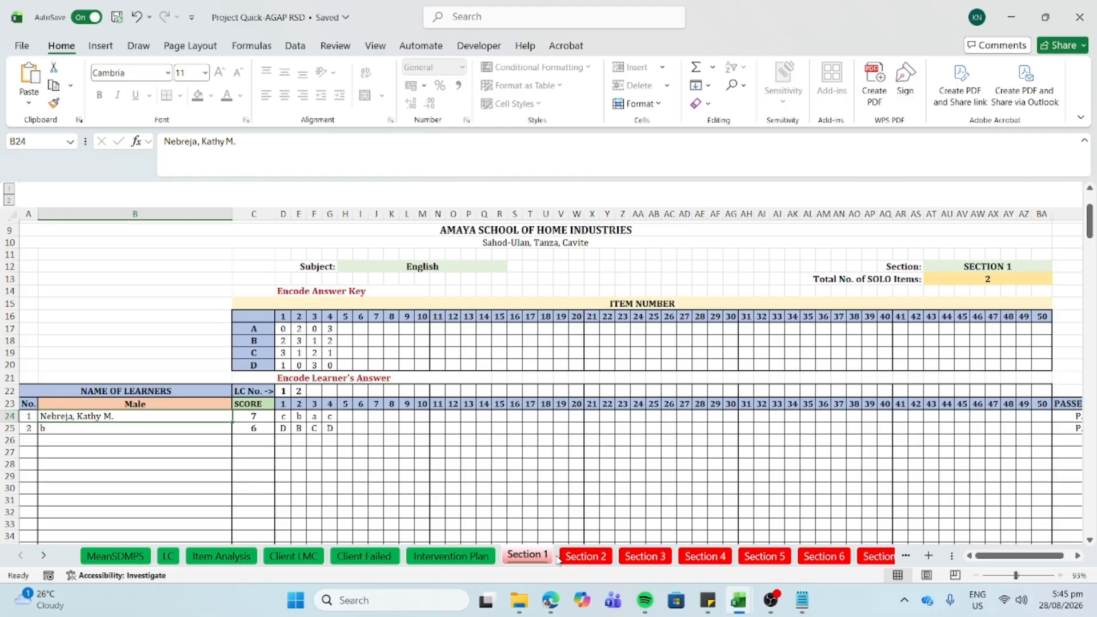
- Minimize the item-analysis workbook, close Notepad, and close Book1 choosing Don't Save
click(496, 420)
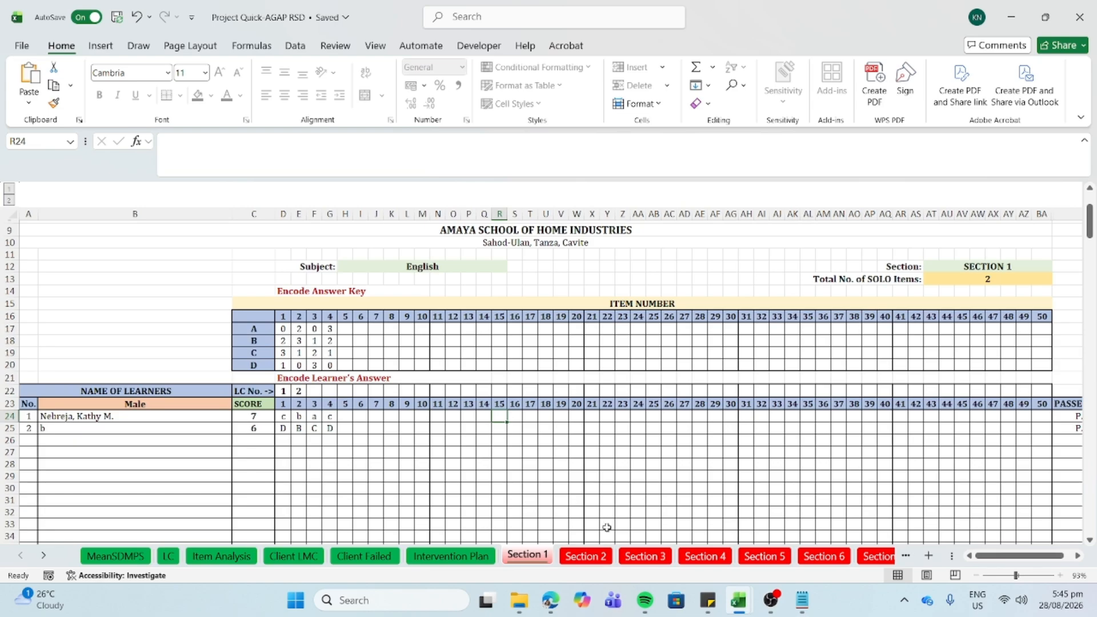
scroll(554, 481, up, 2)
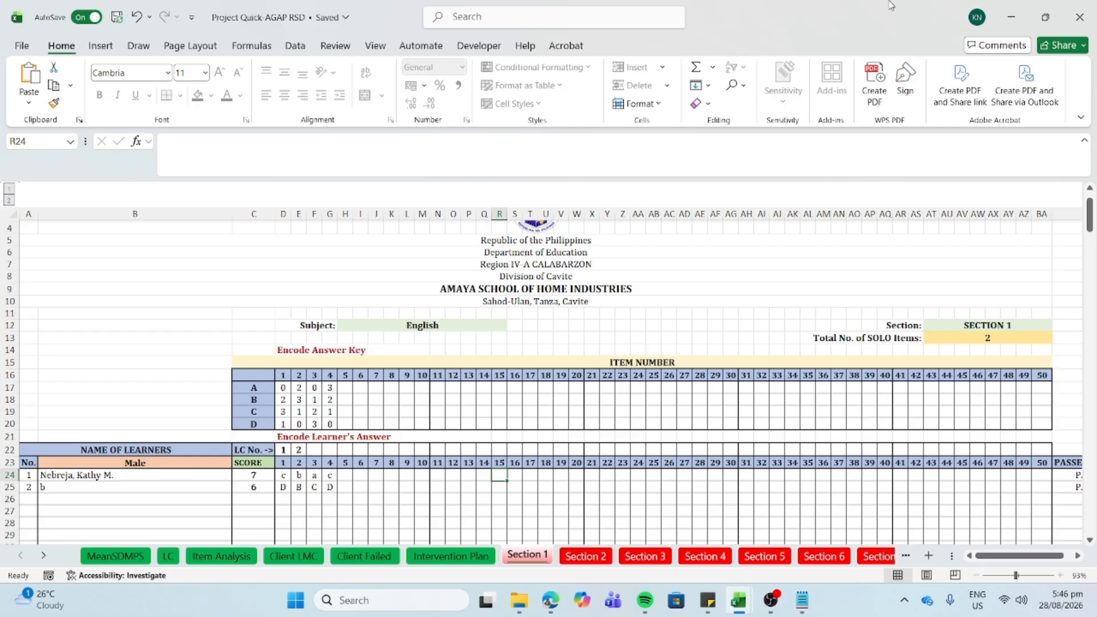
click(1014, 13)
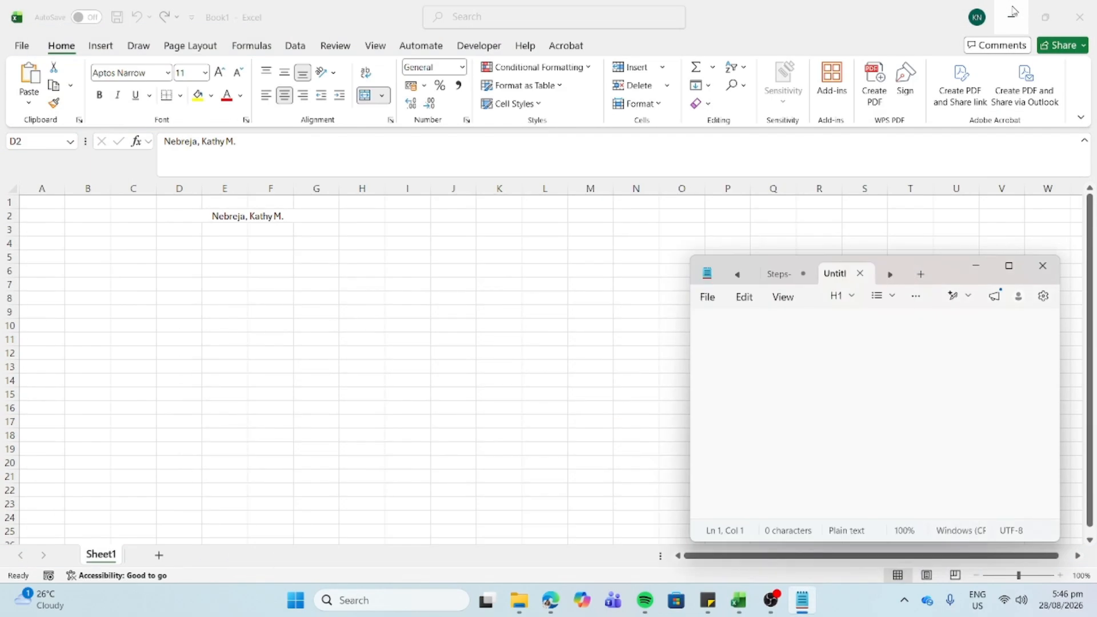
click(1043, 266)
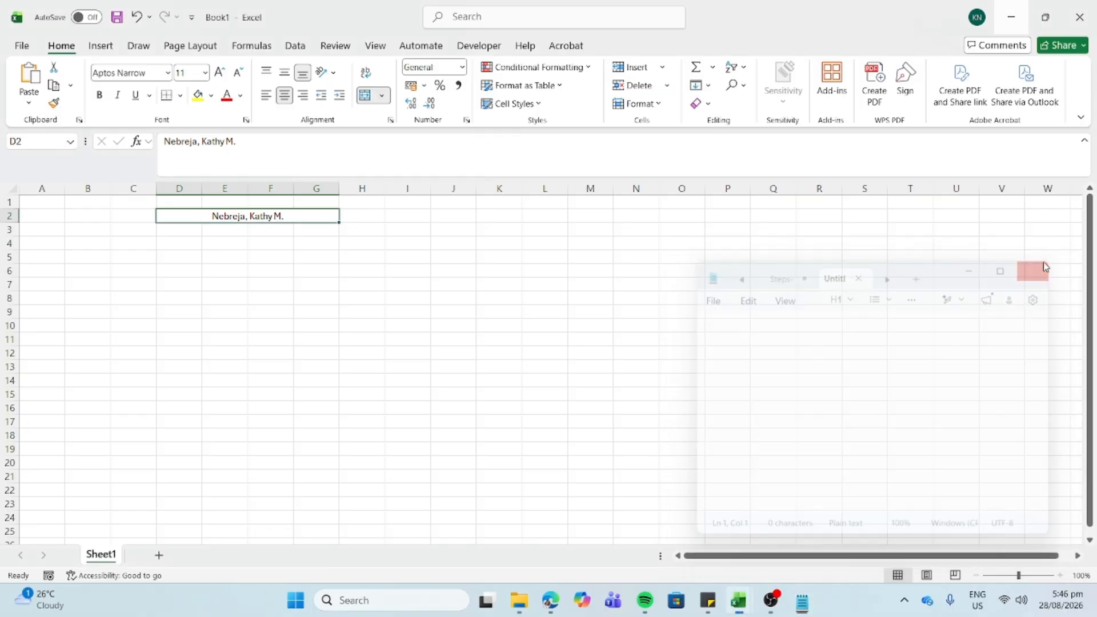
click(1082, 22)
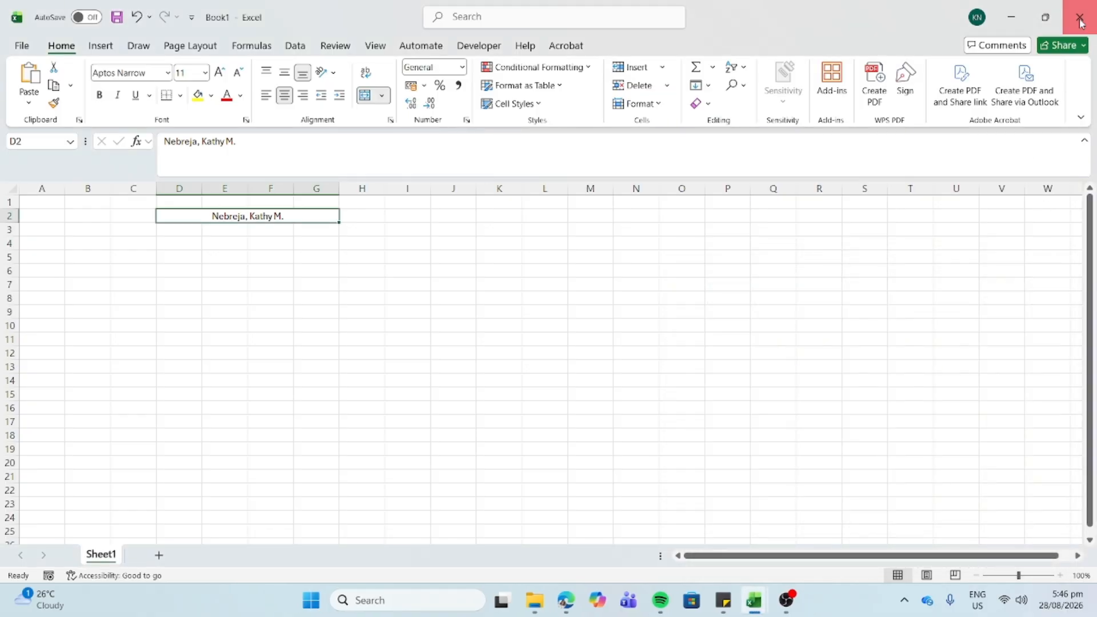
click(608, 464)
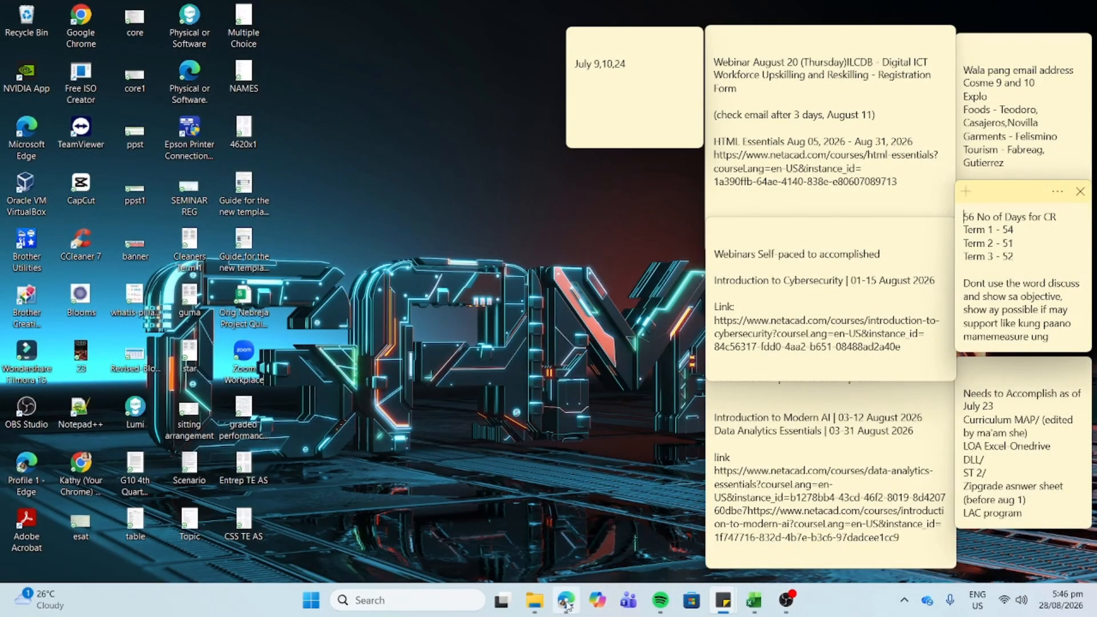
- Bring the Edge window showing the Facebook profile page back to the front
mouse_move(567, 605)
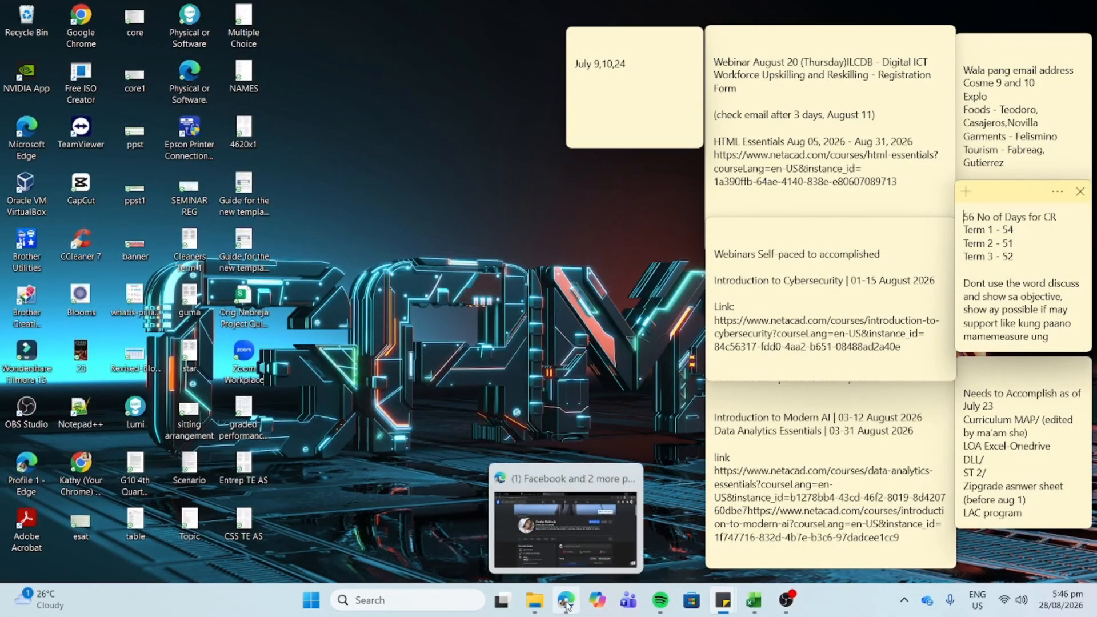
click(567, 604)
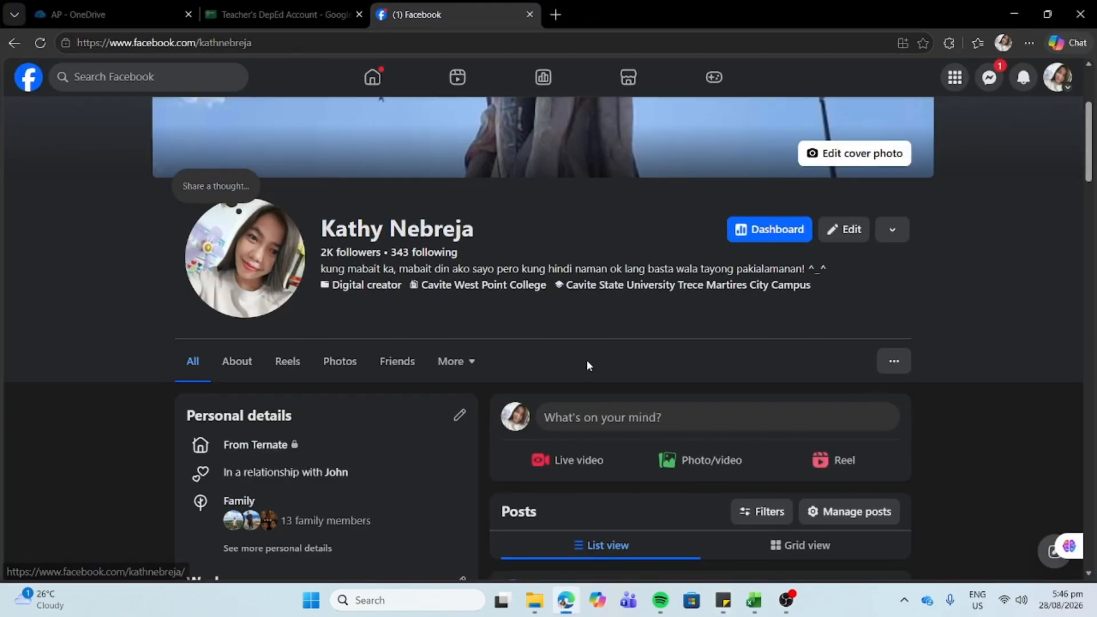
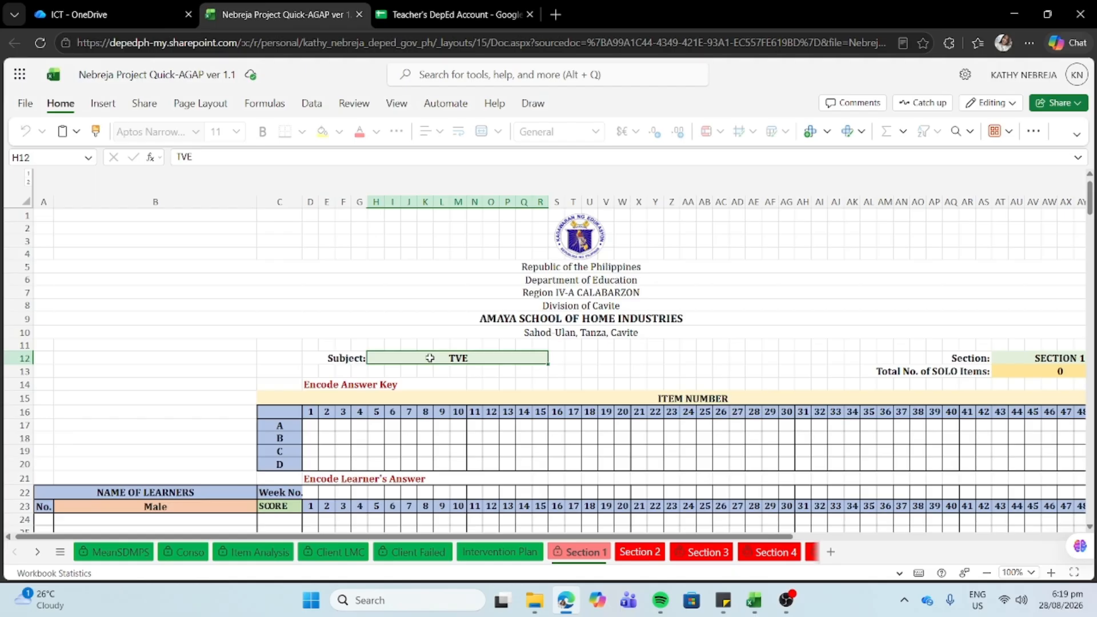
- Open the Nebreja Quick-AGAP workbook in desktop Excel via the Editing menu's Open in Desktop
scroll(429, 358, down, 2)
scroll(430, 357, up, 2)
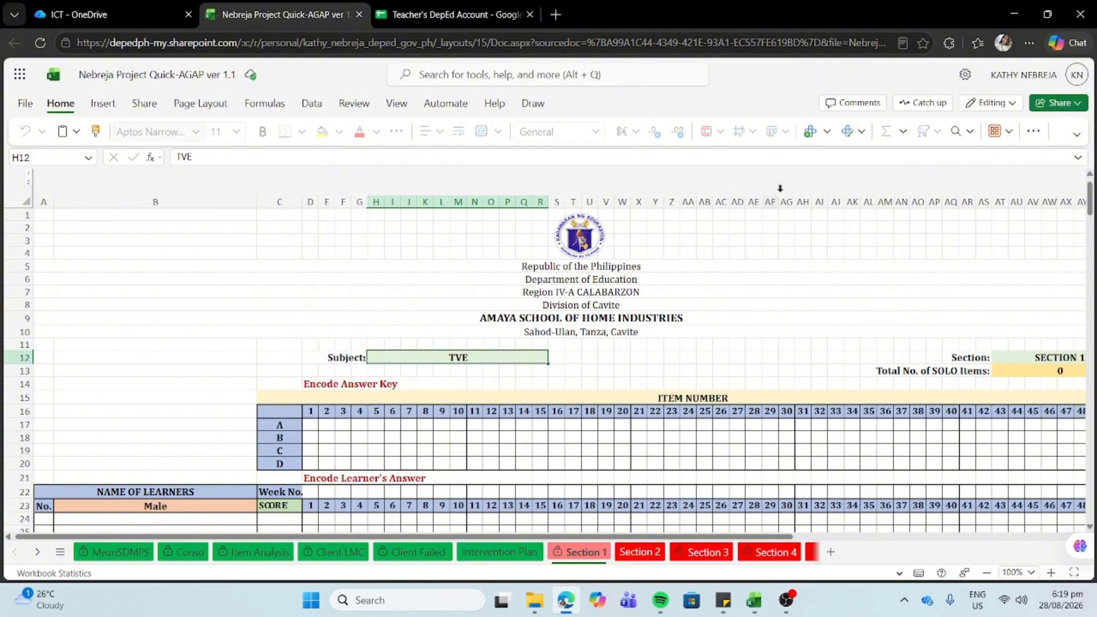
click(1078, 104)
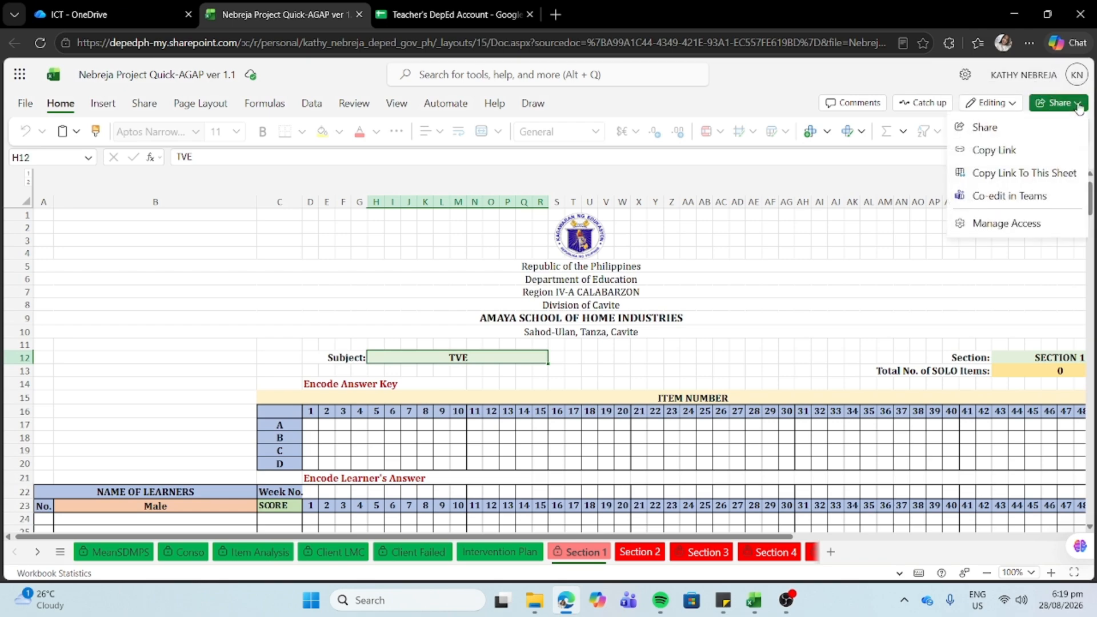
click(1078, 103)
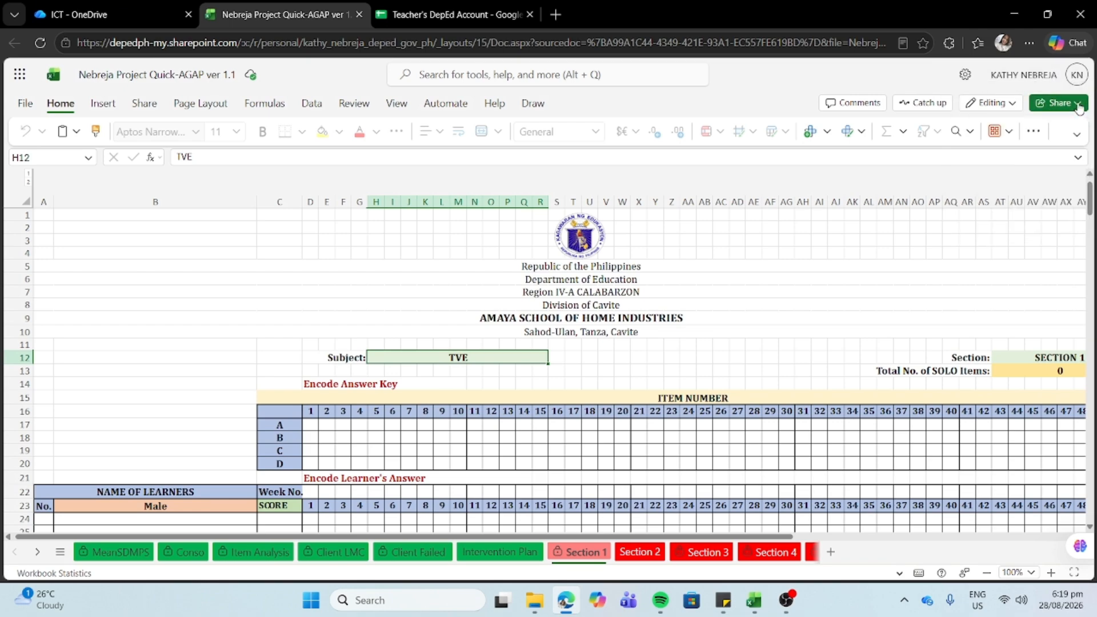
click(1013, 103)
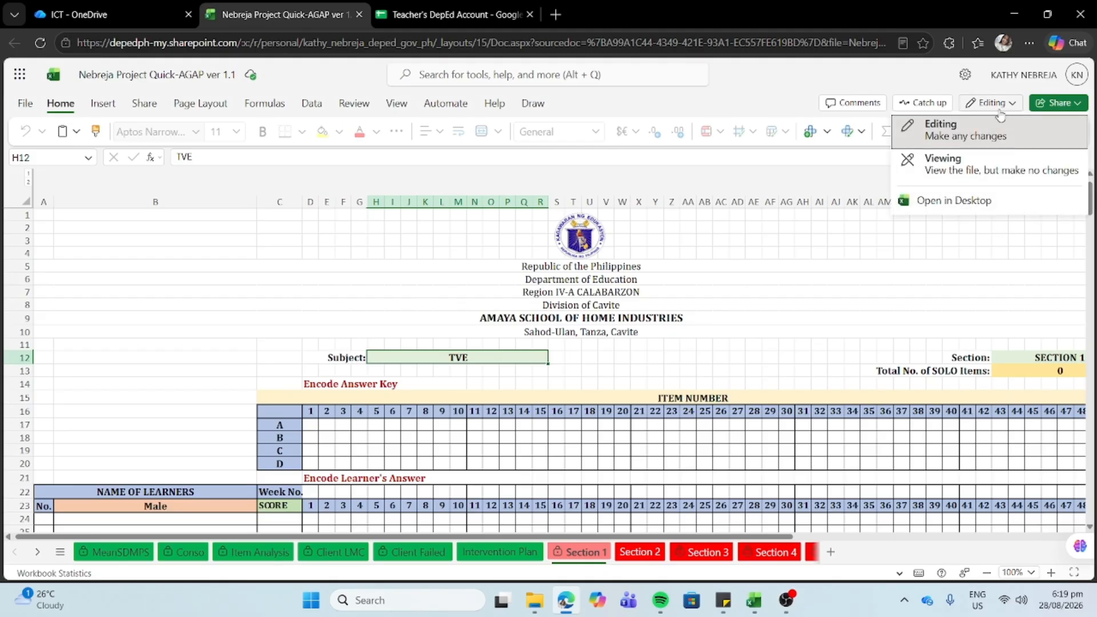
click(946, 209)
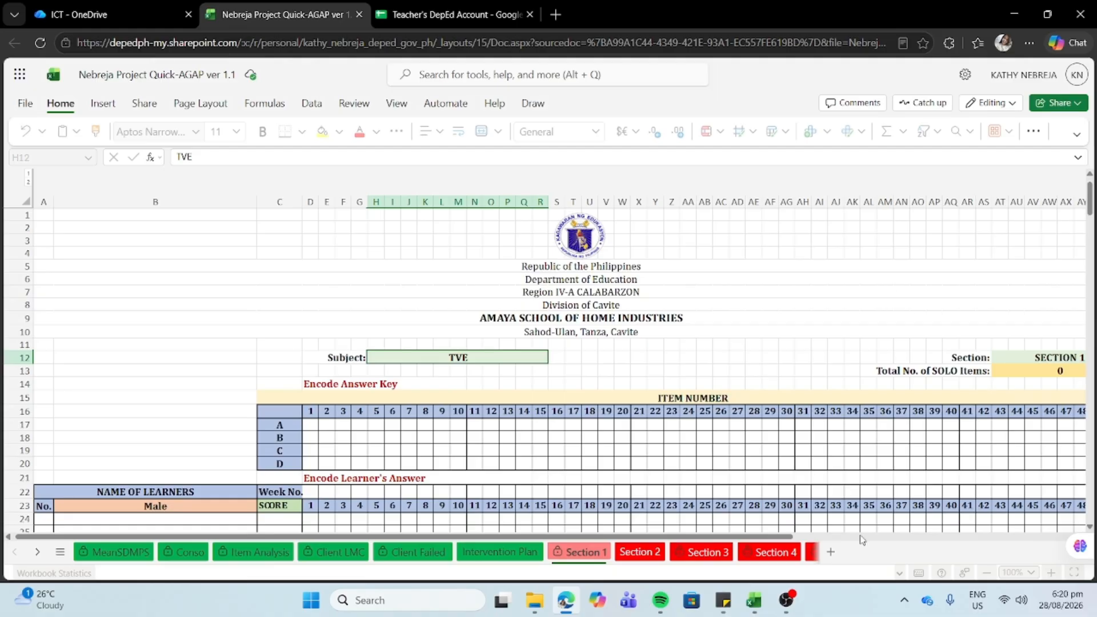
- Switch from Edge to the desktop Excel window with the Nebreja Quick-AGAP workbook
mouse_move(753, 607)
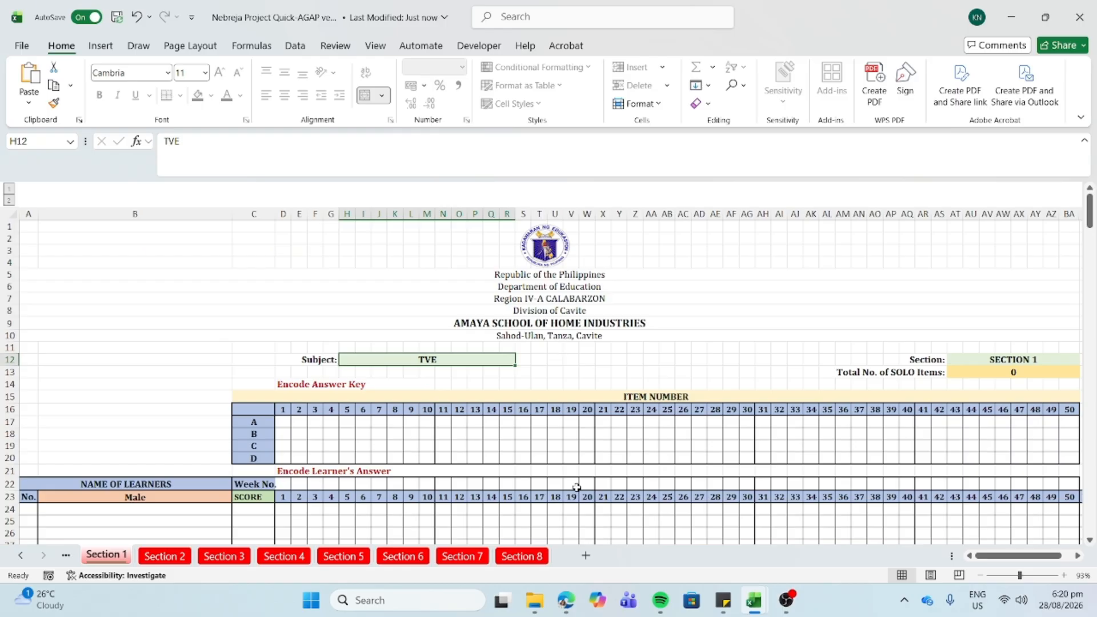
click(565, 611)
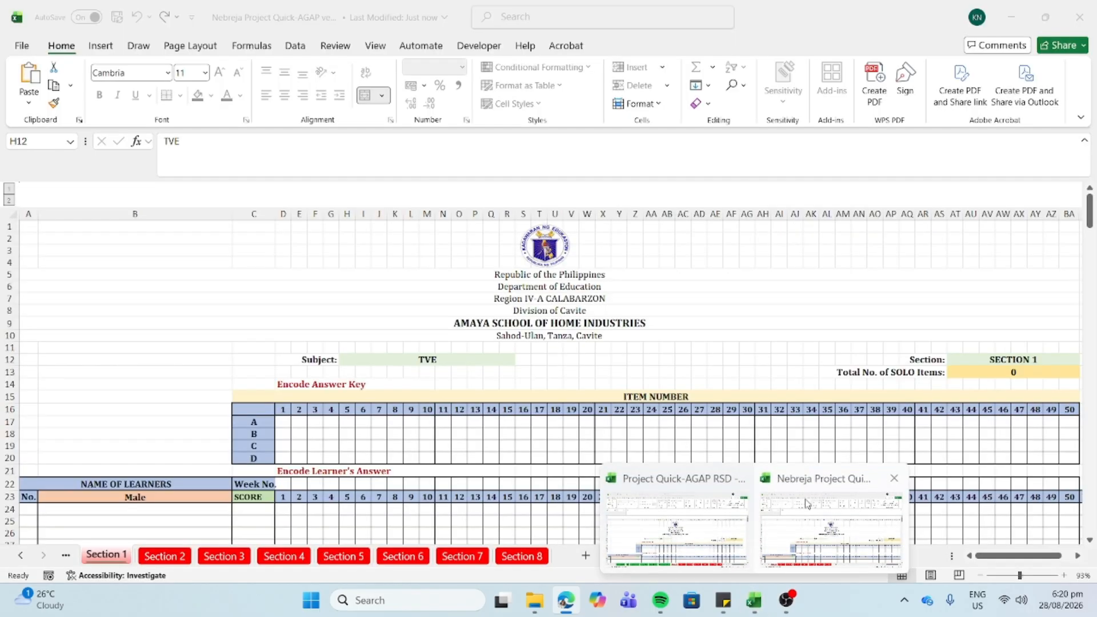
click(807, 518)
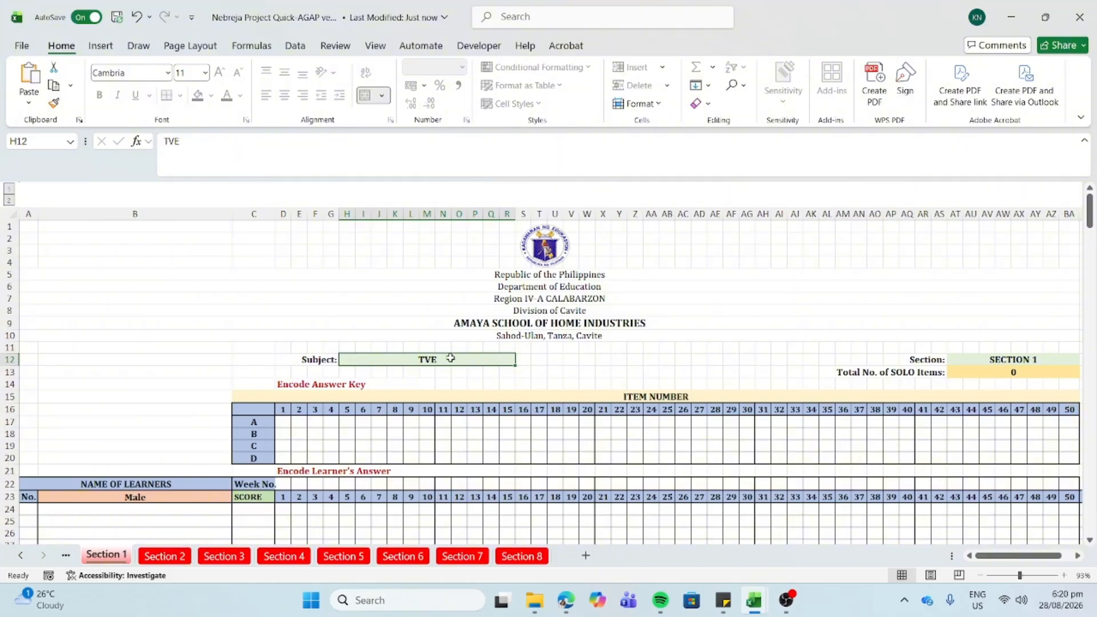
- Enter item 1's answer key in D17:D20 as 0, 1, 0, 0
click(282, 424)
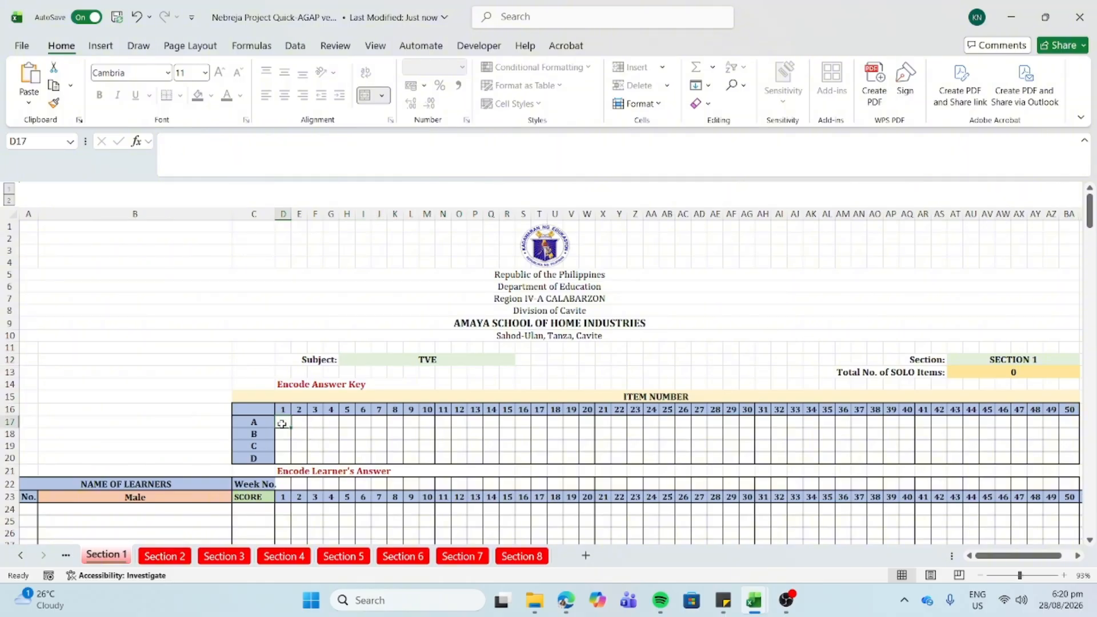
key(Down)
text(1)
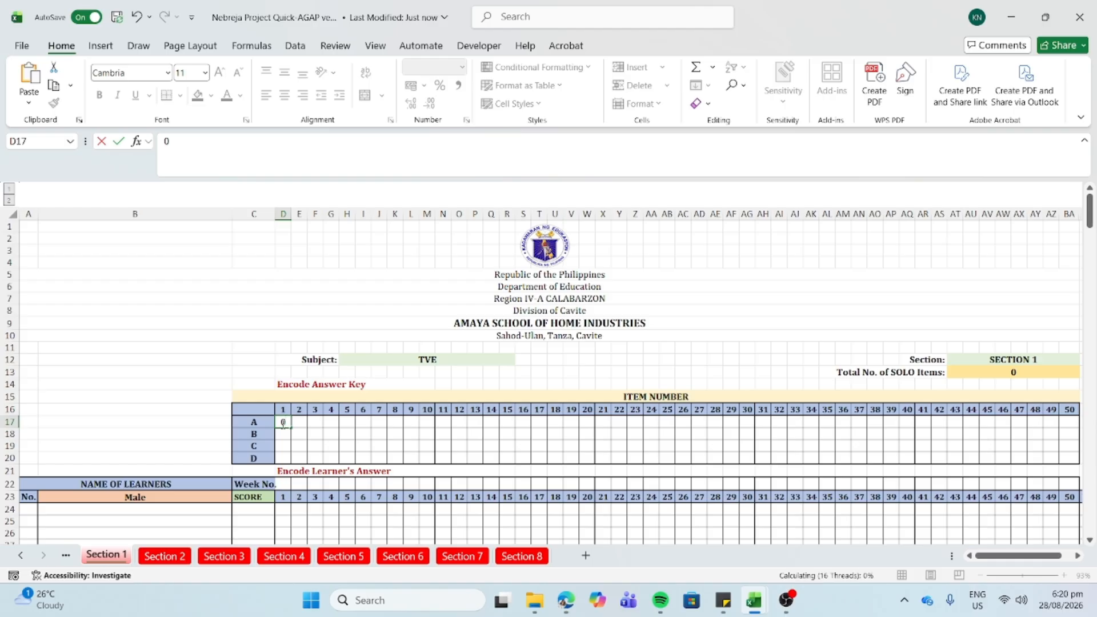
key(Return)
text(0)
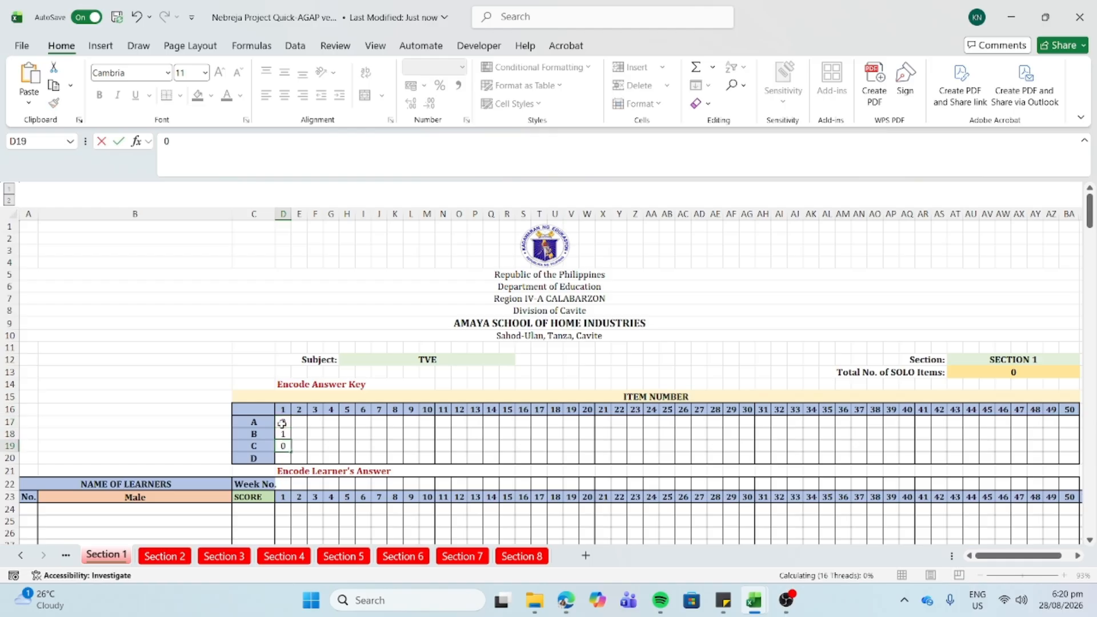
key(Return)
text(0)
key(Return)
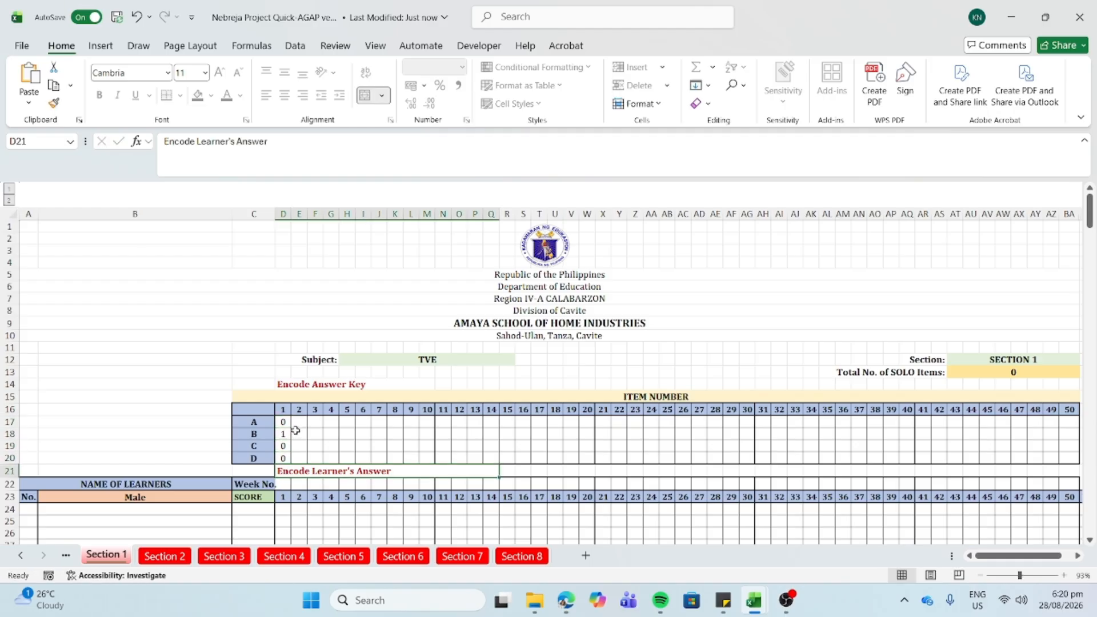
- Select item 2's cell E17, then bring Excel forward and click an empty cell
click(296, 432)
click(297, 423)
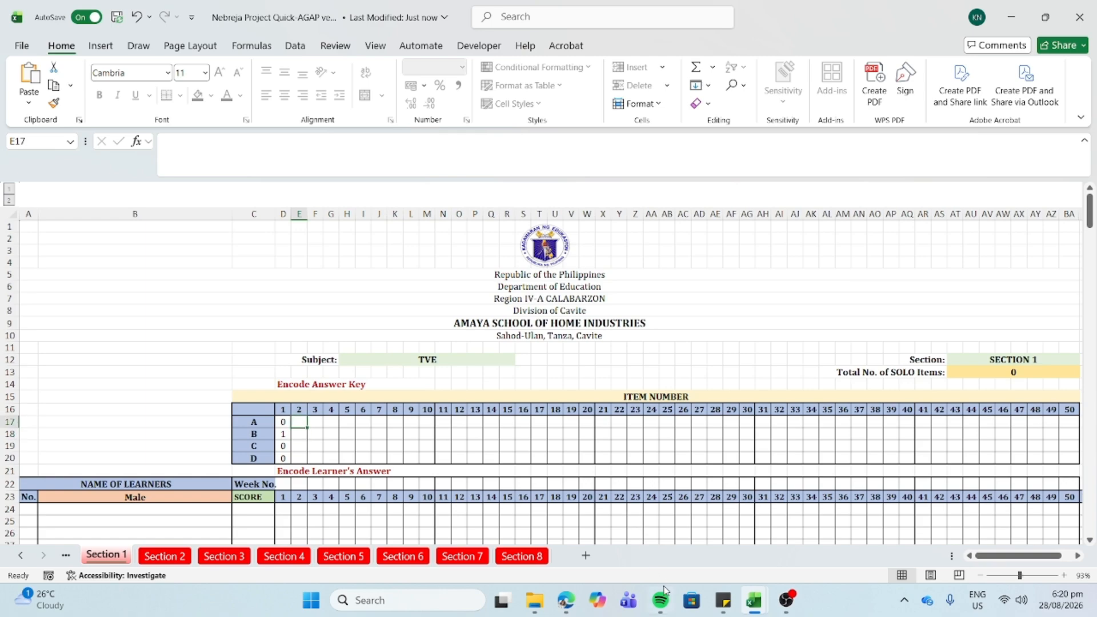
mouse_move(762, 605)
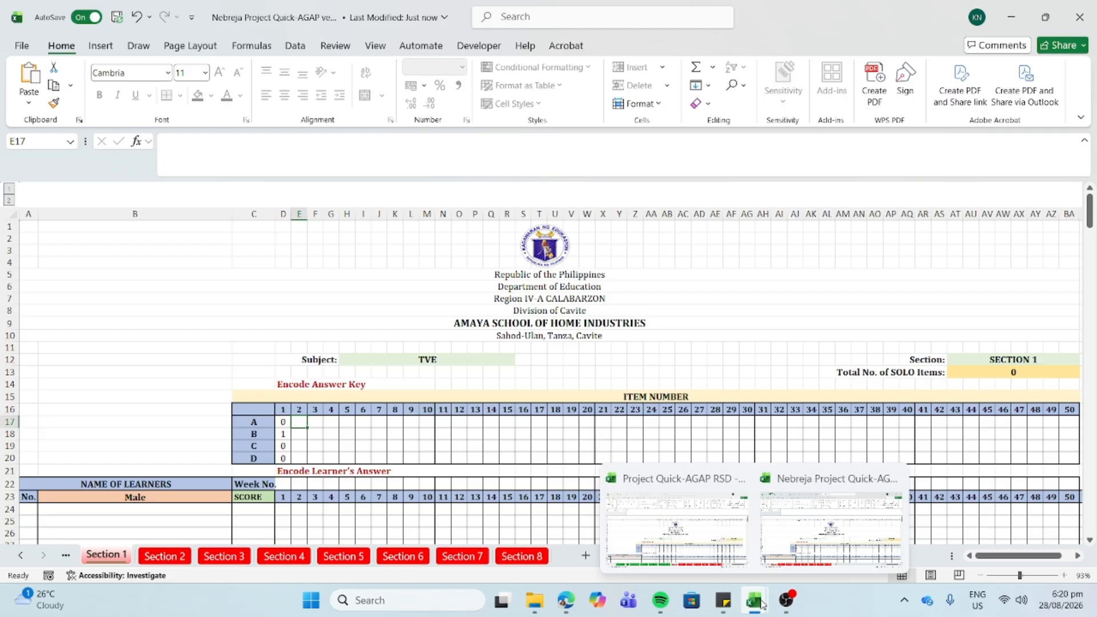
click(783, 535)
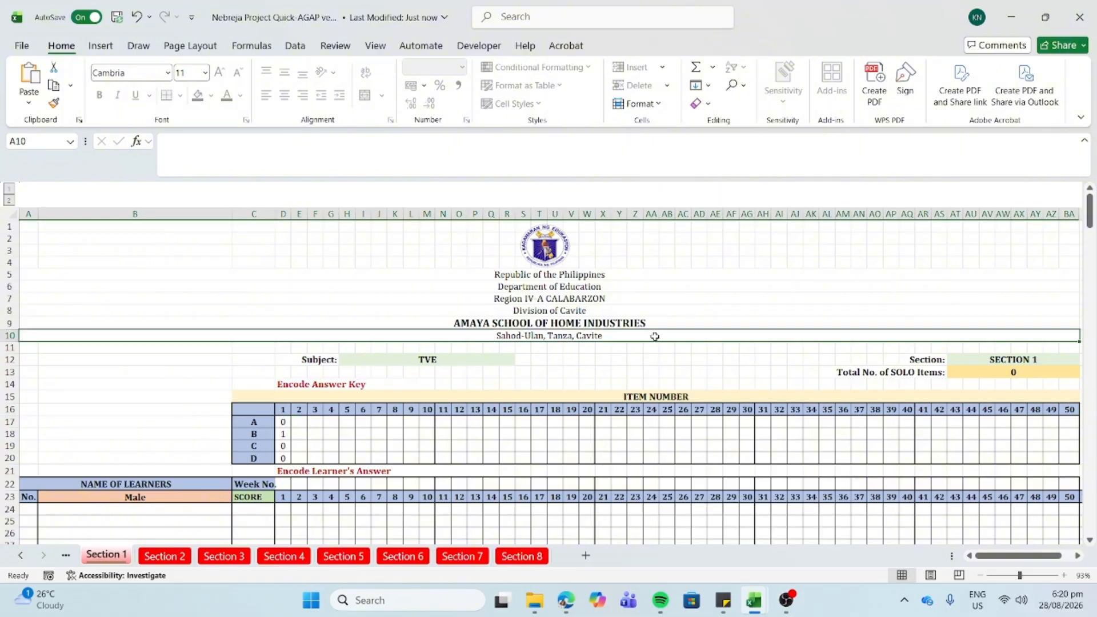
click(599, 361)
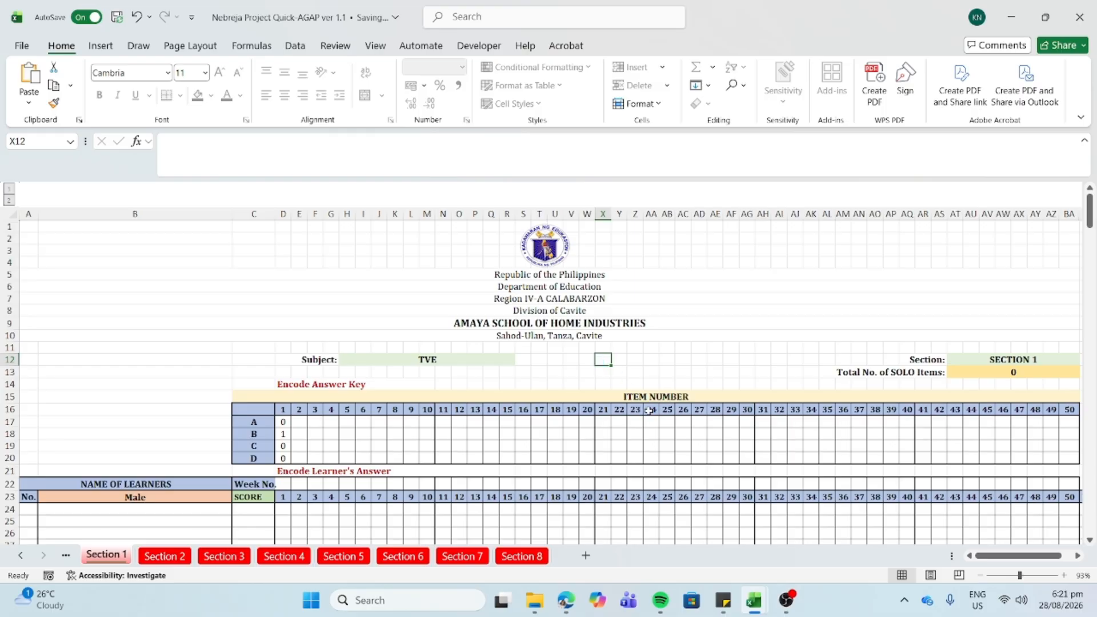
- Close the desktop Excel copy and choose Continue here to edit in the browser
click(1089, 8)
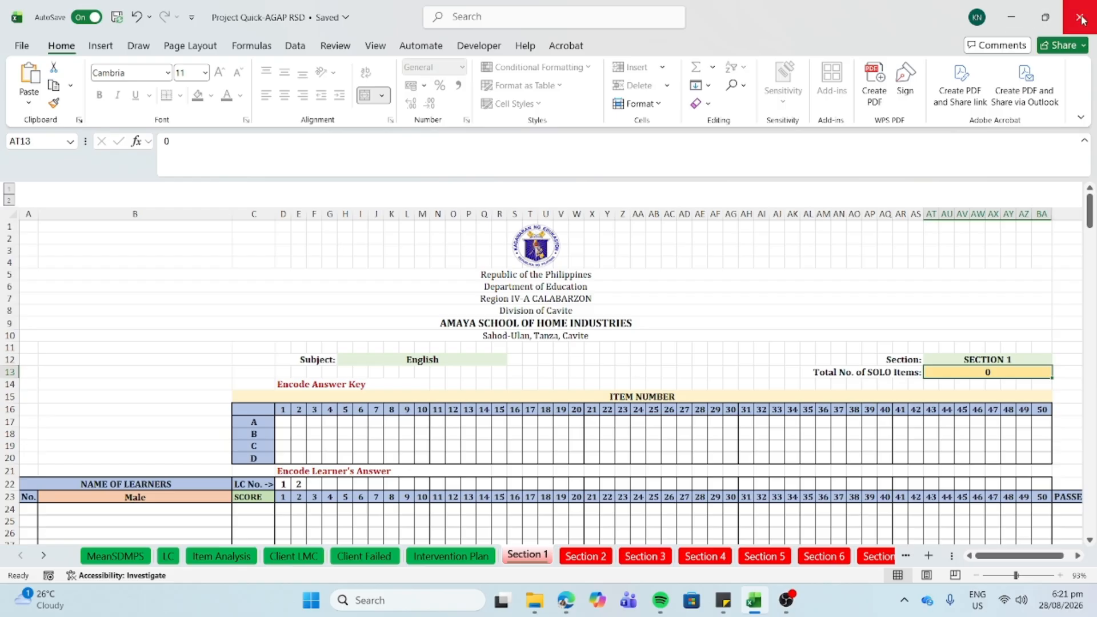
click(1082, 19)
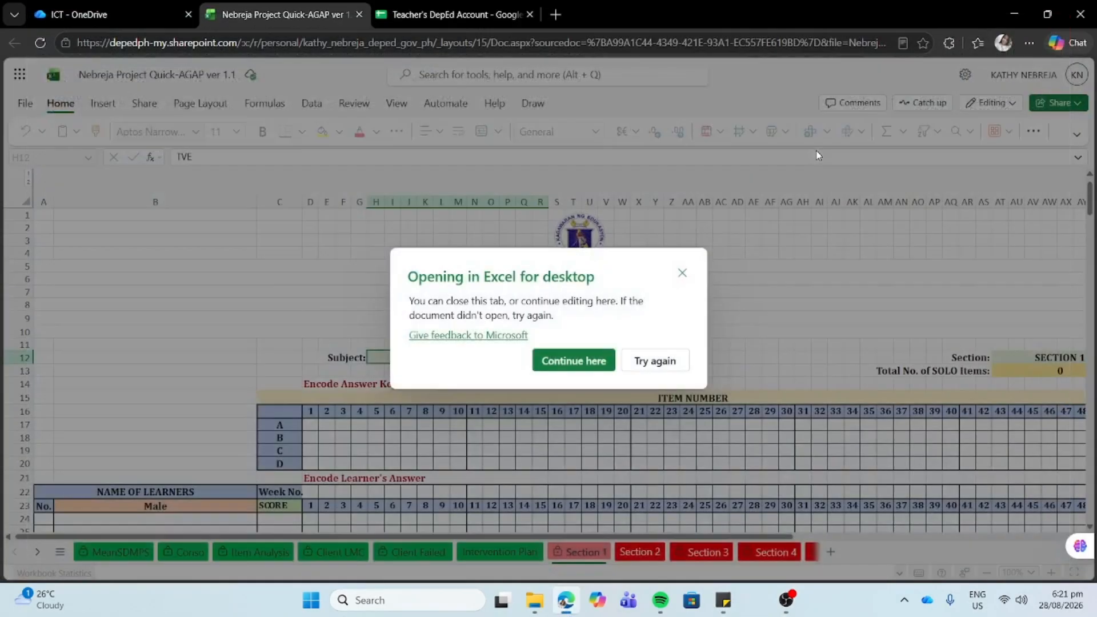
click(574, 361)
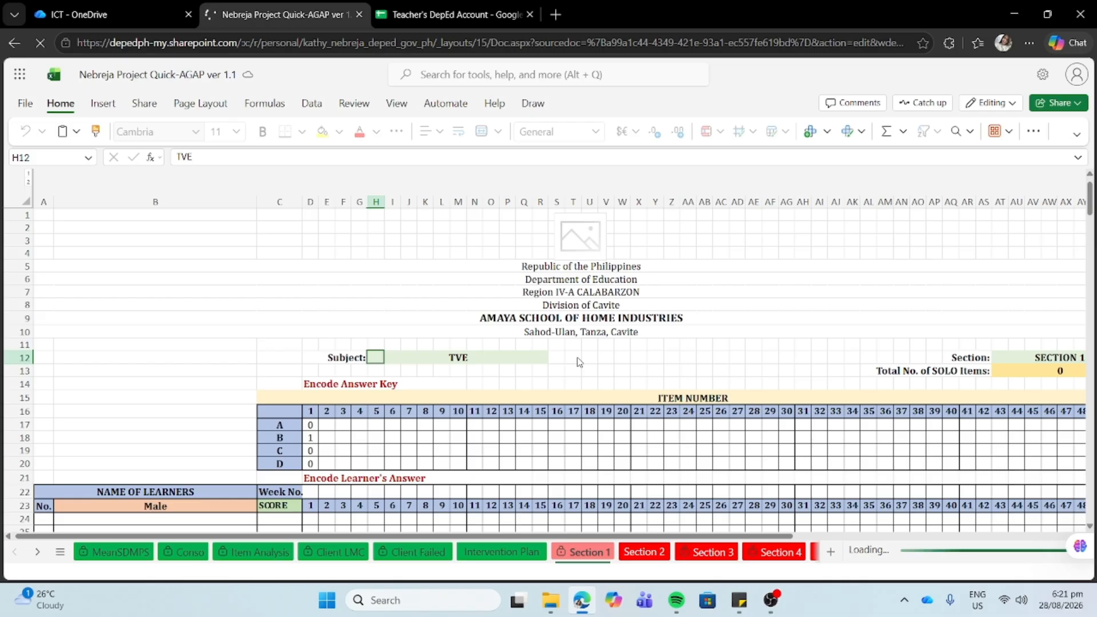
click(309, 424)
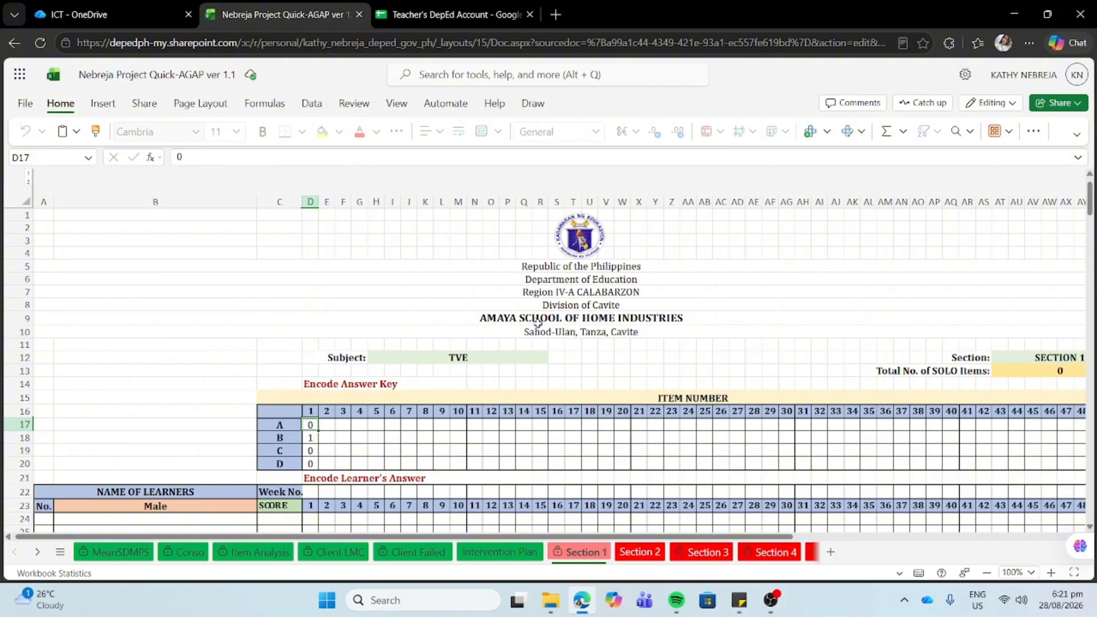
click(976, 104)
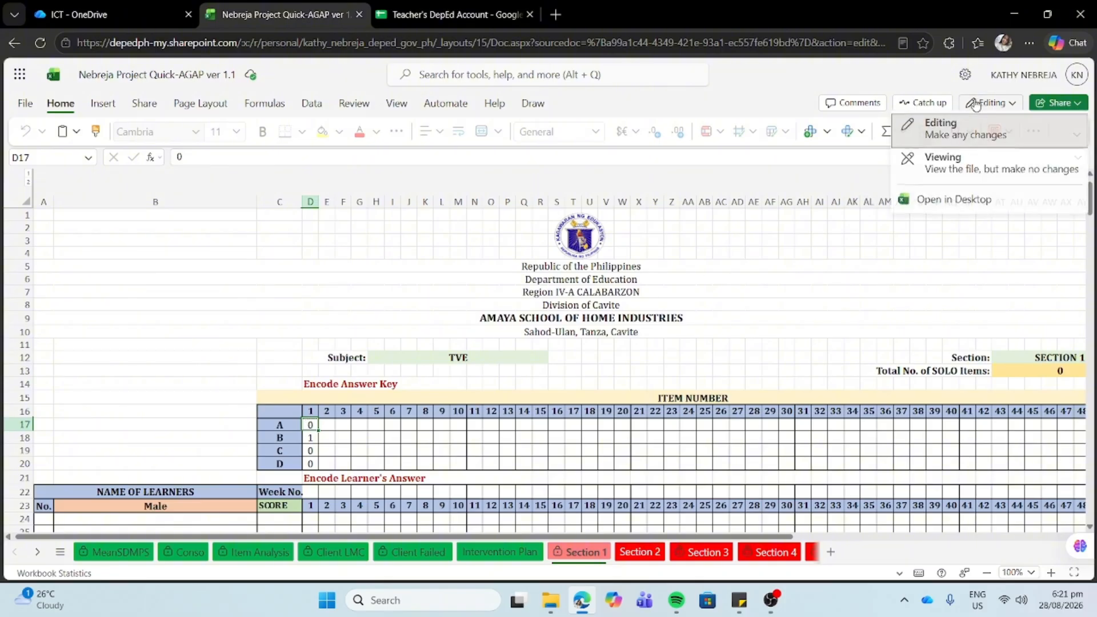
click(664, 233)
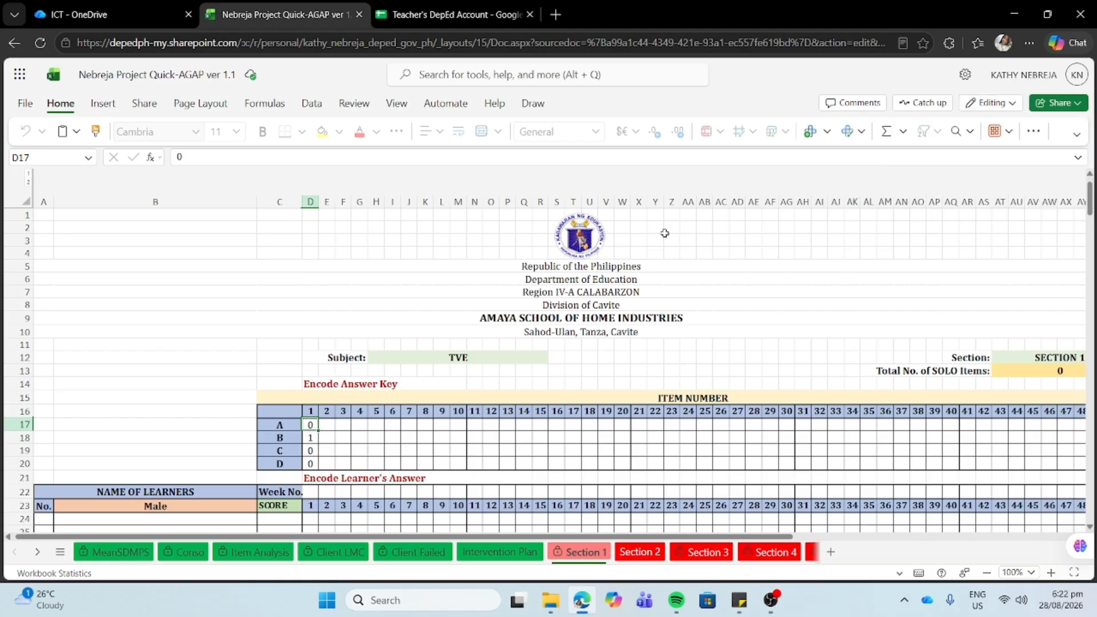
click(985, 106)
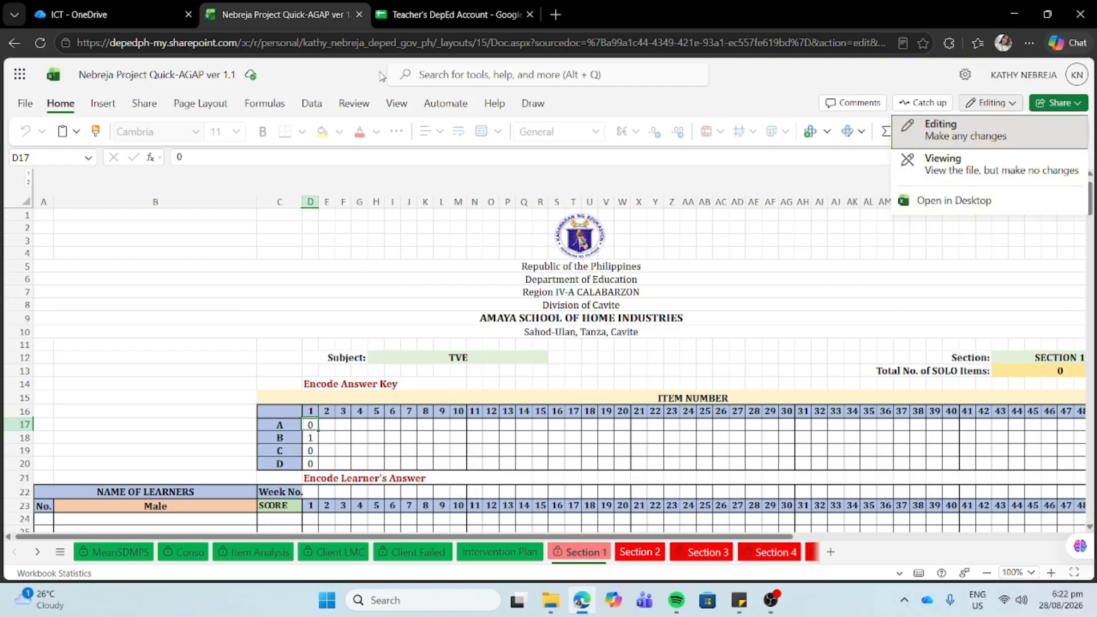
click(363, 283)
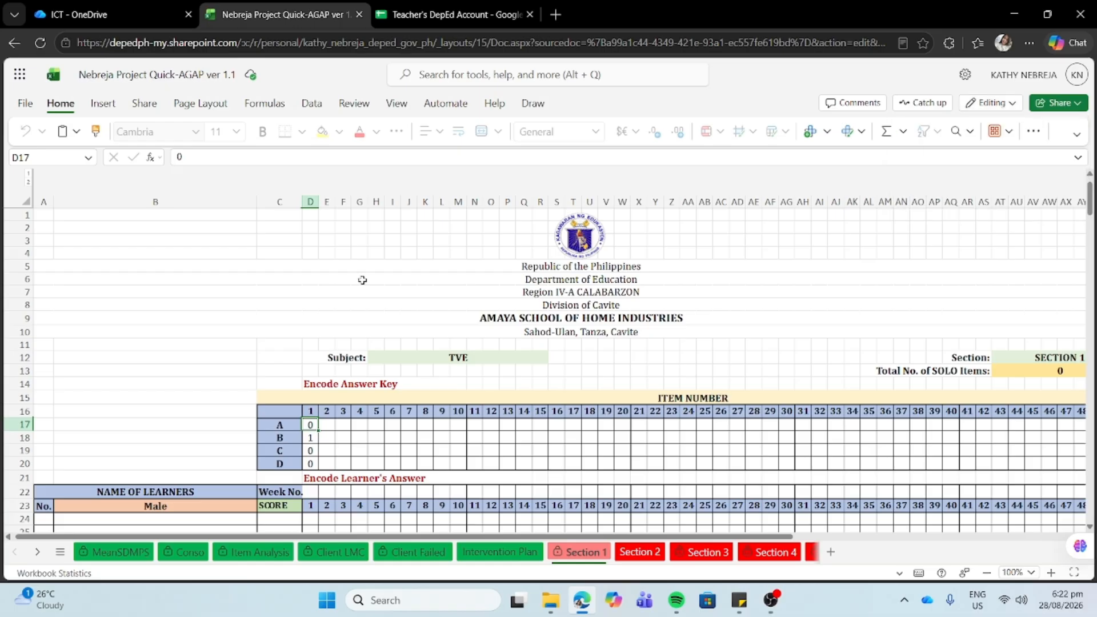
click(362, 280)
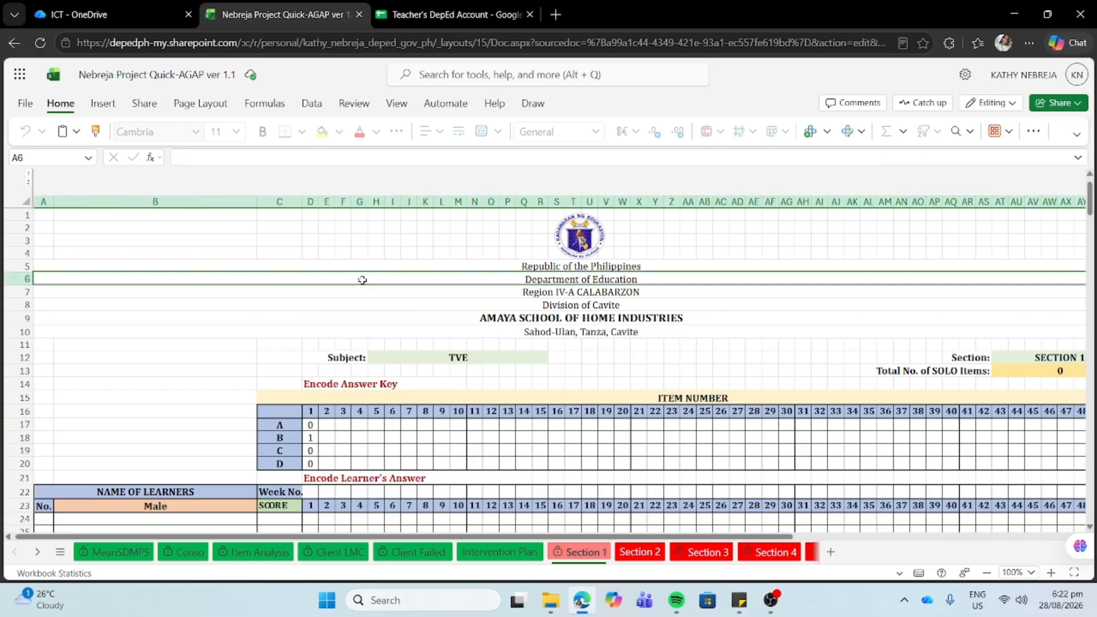
click(392, 345)
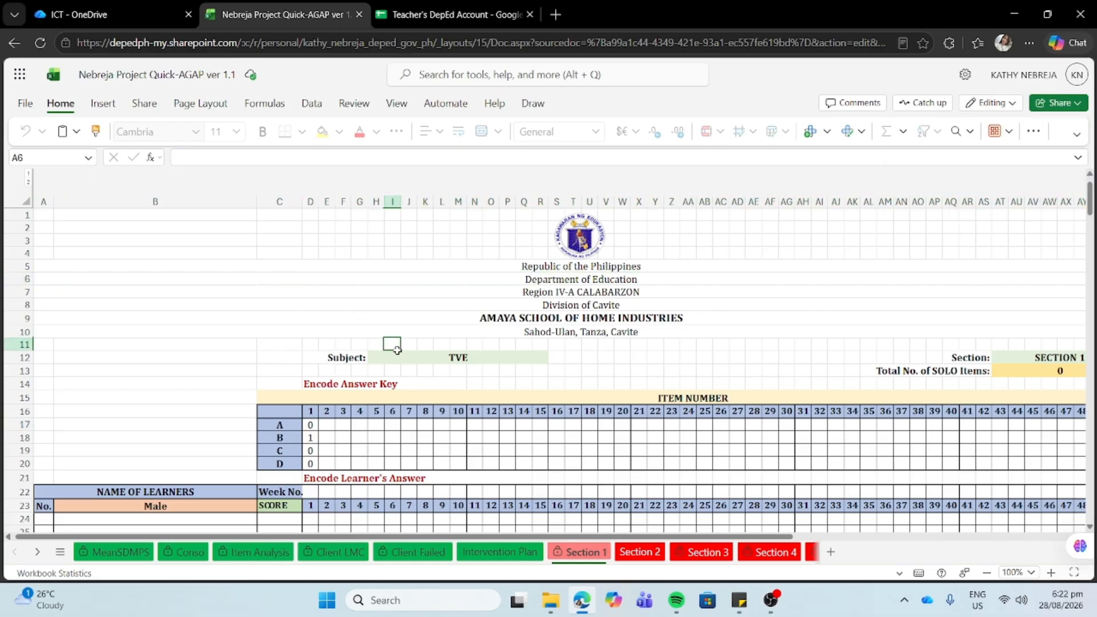
click(387, 356)
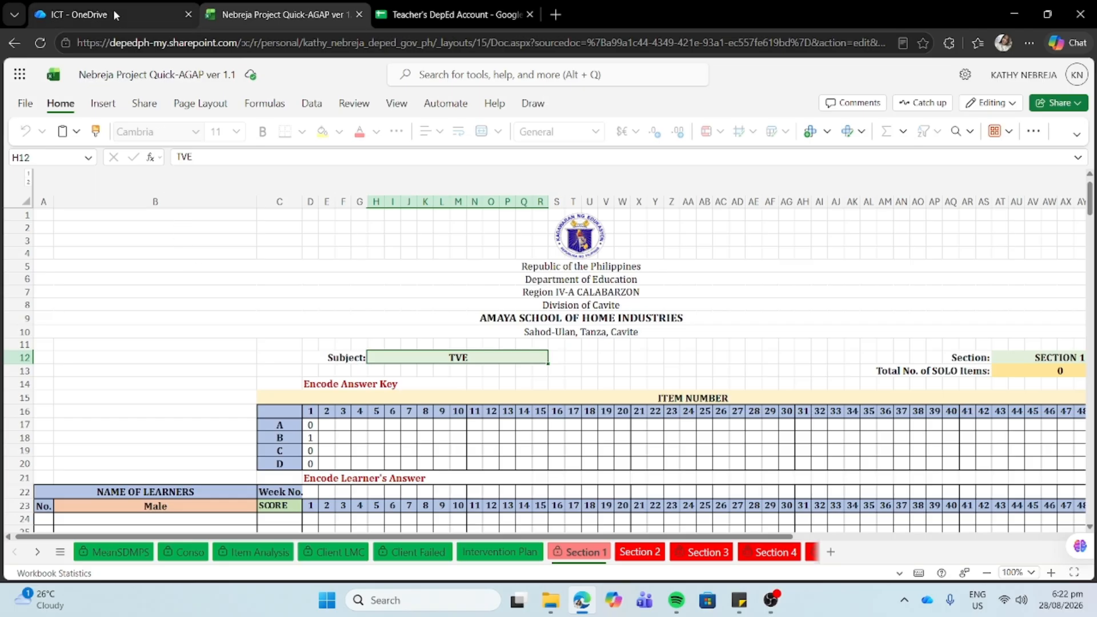
mouse_move(113, 9)
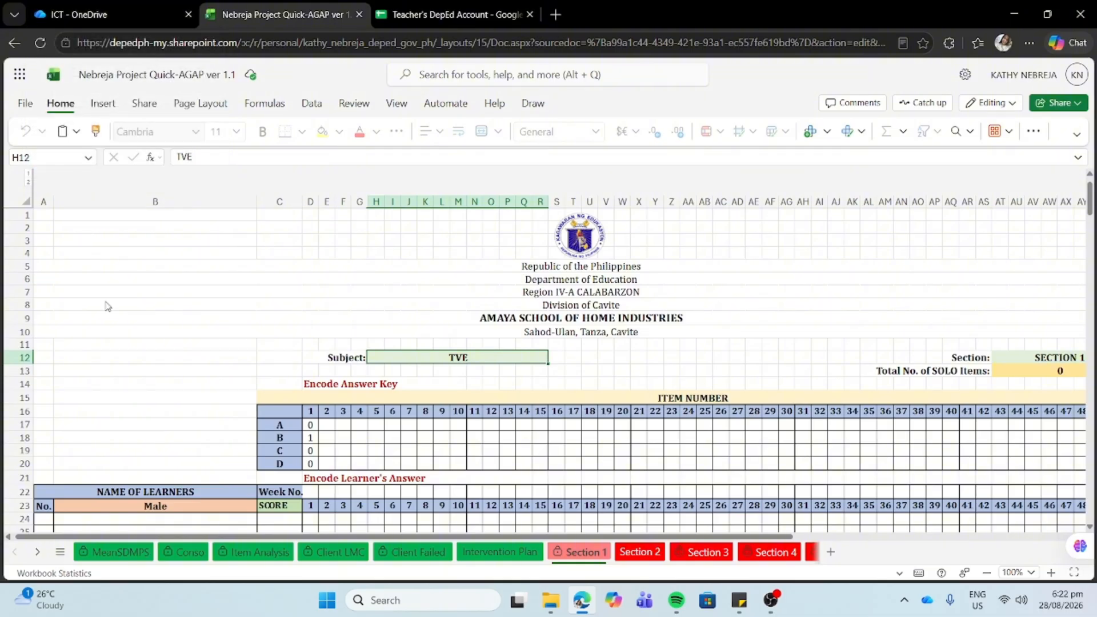
click(33, 105)
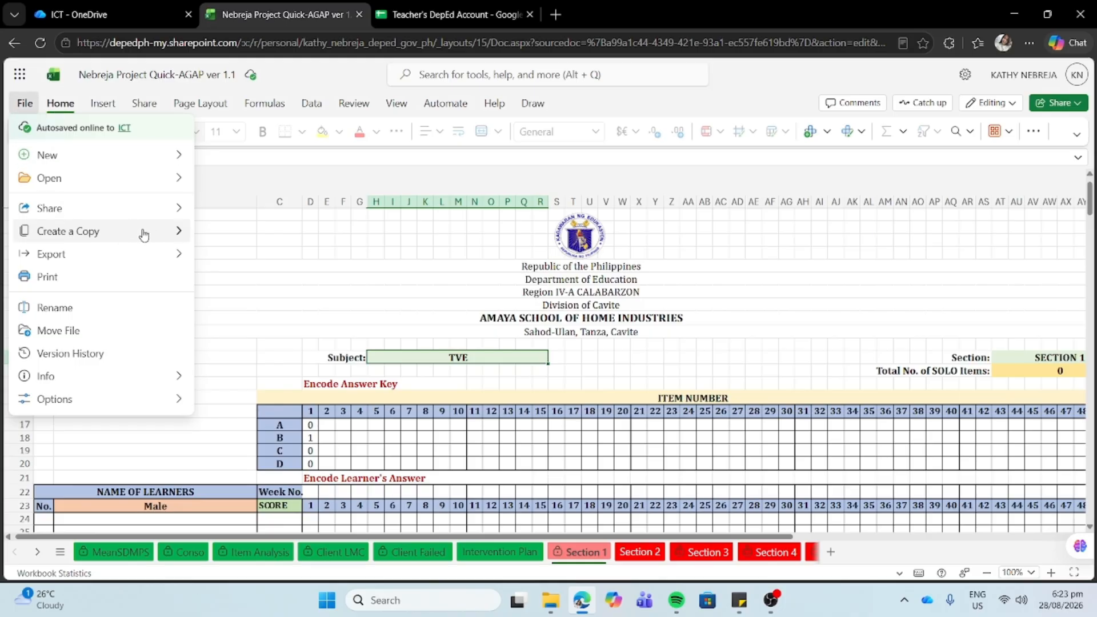
mouse_move(143, 233)
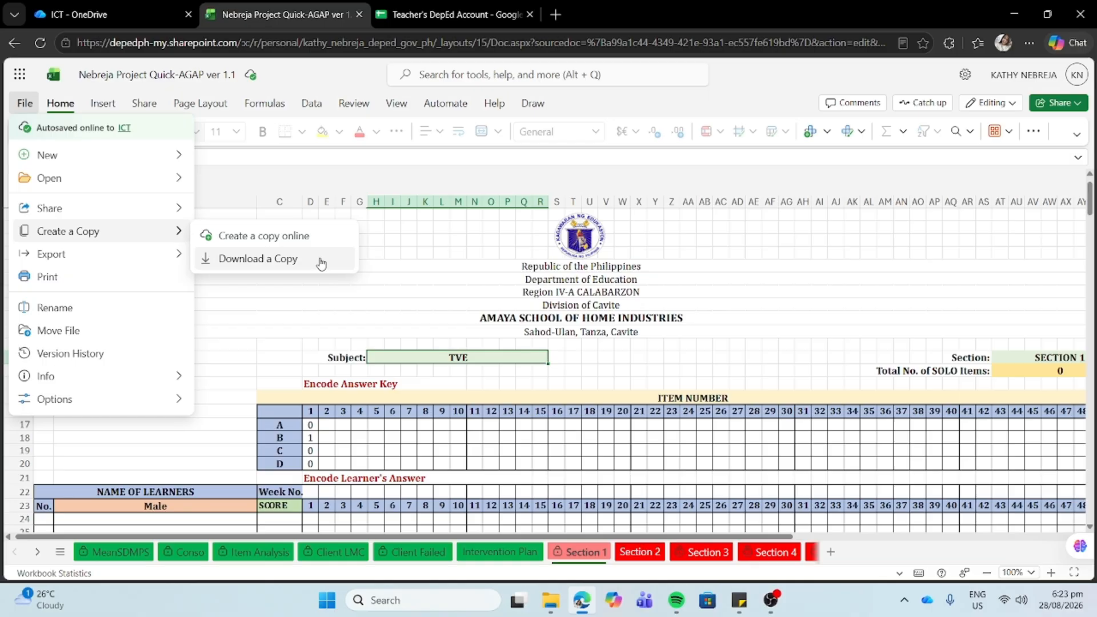
click(404, 271)
click(405, 271)
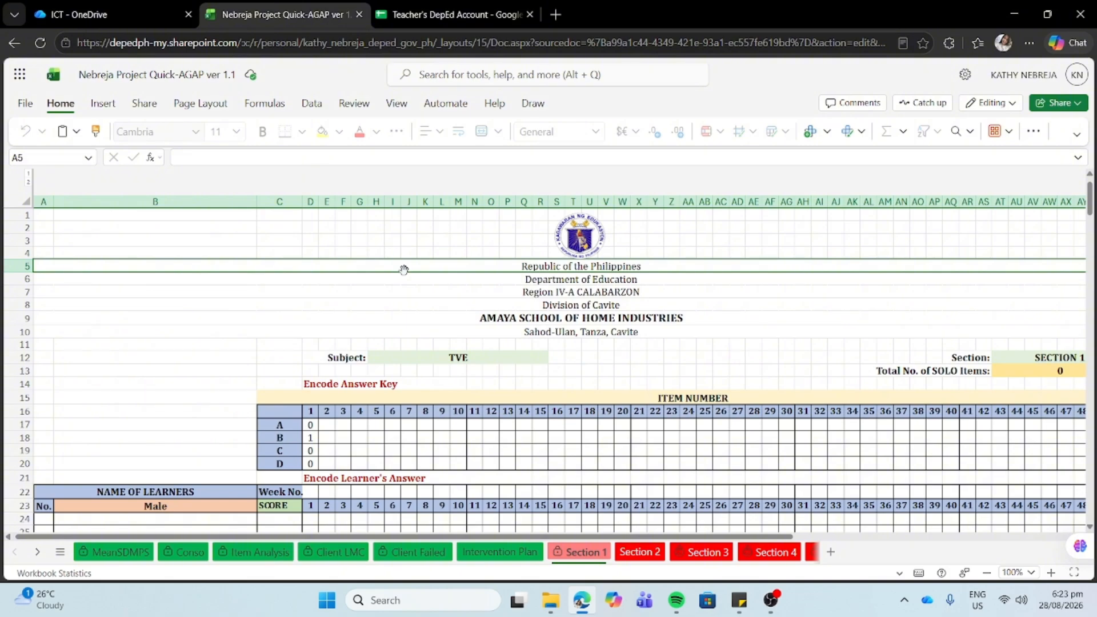
scroll(407, 341, down, 5)
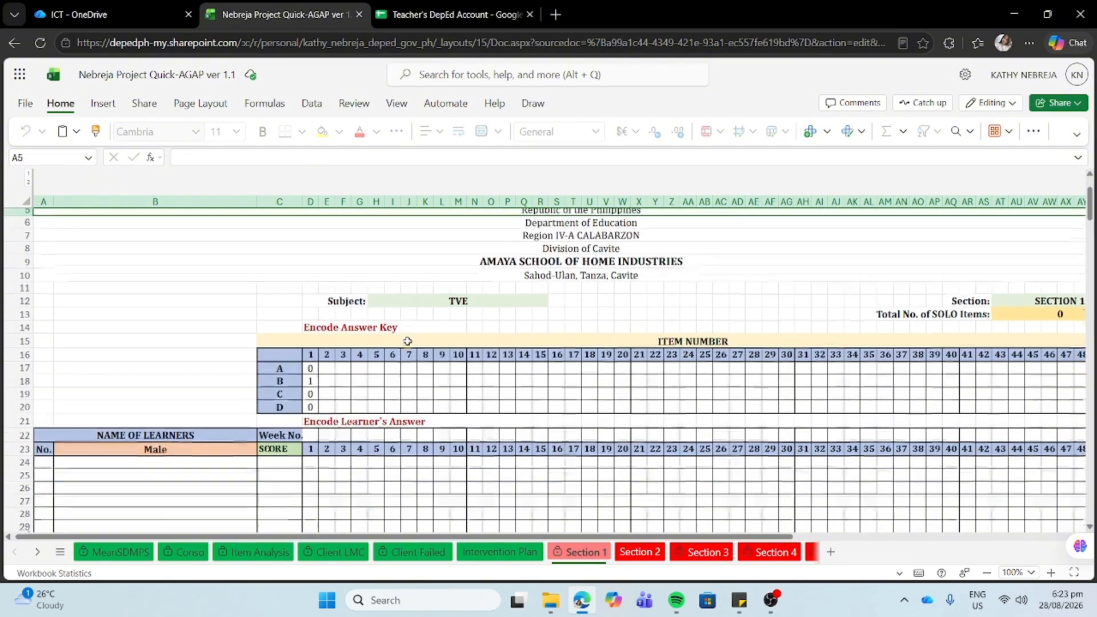
click(310, 335)
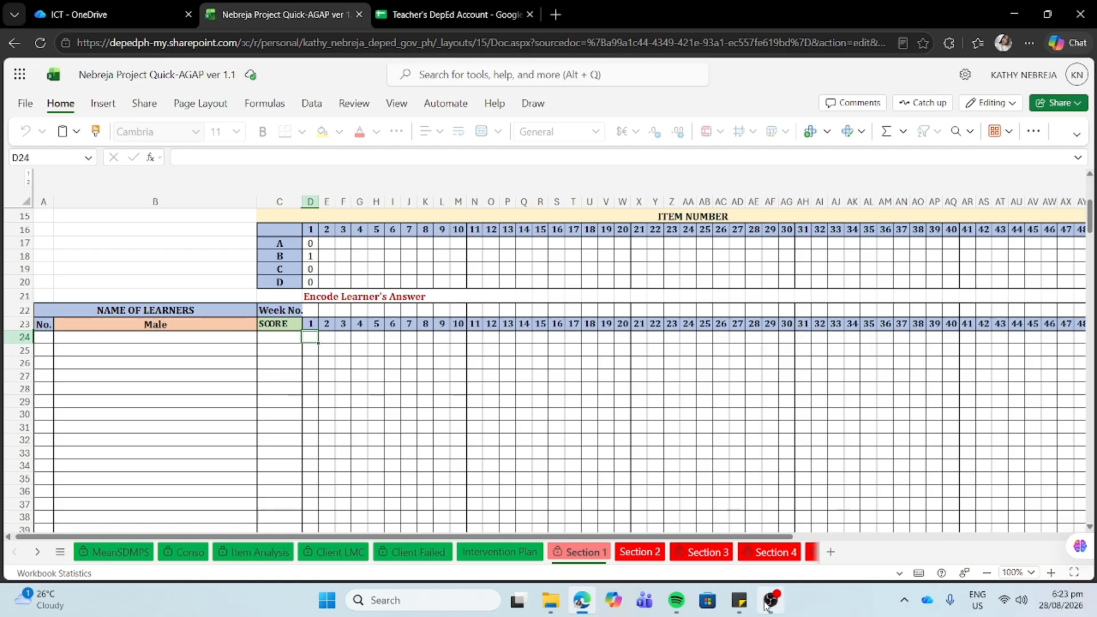
click(605, 455)
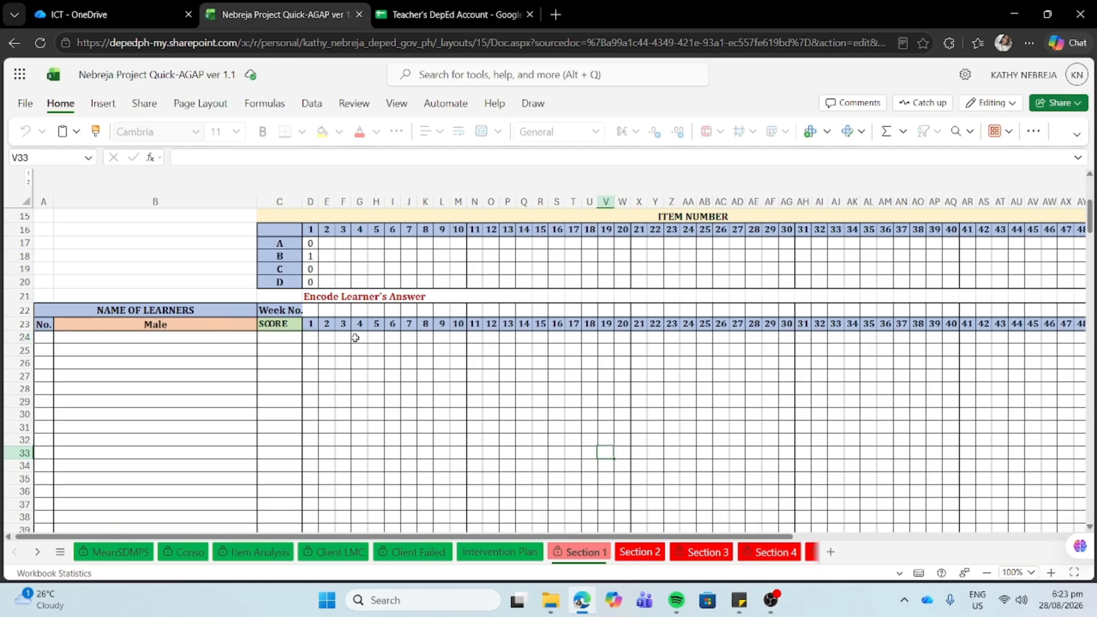